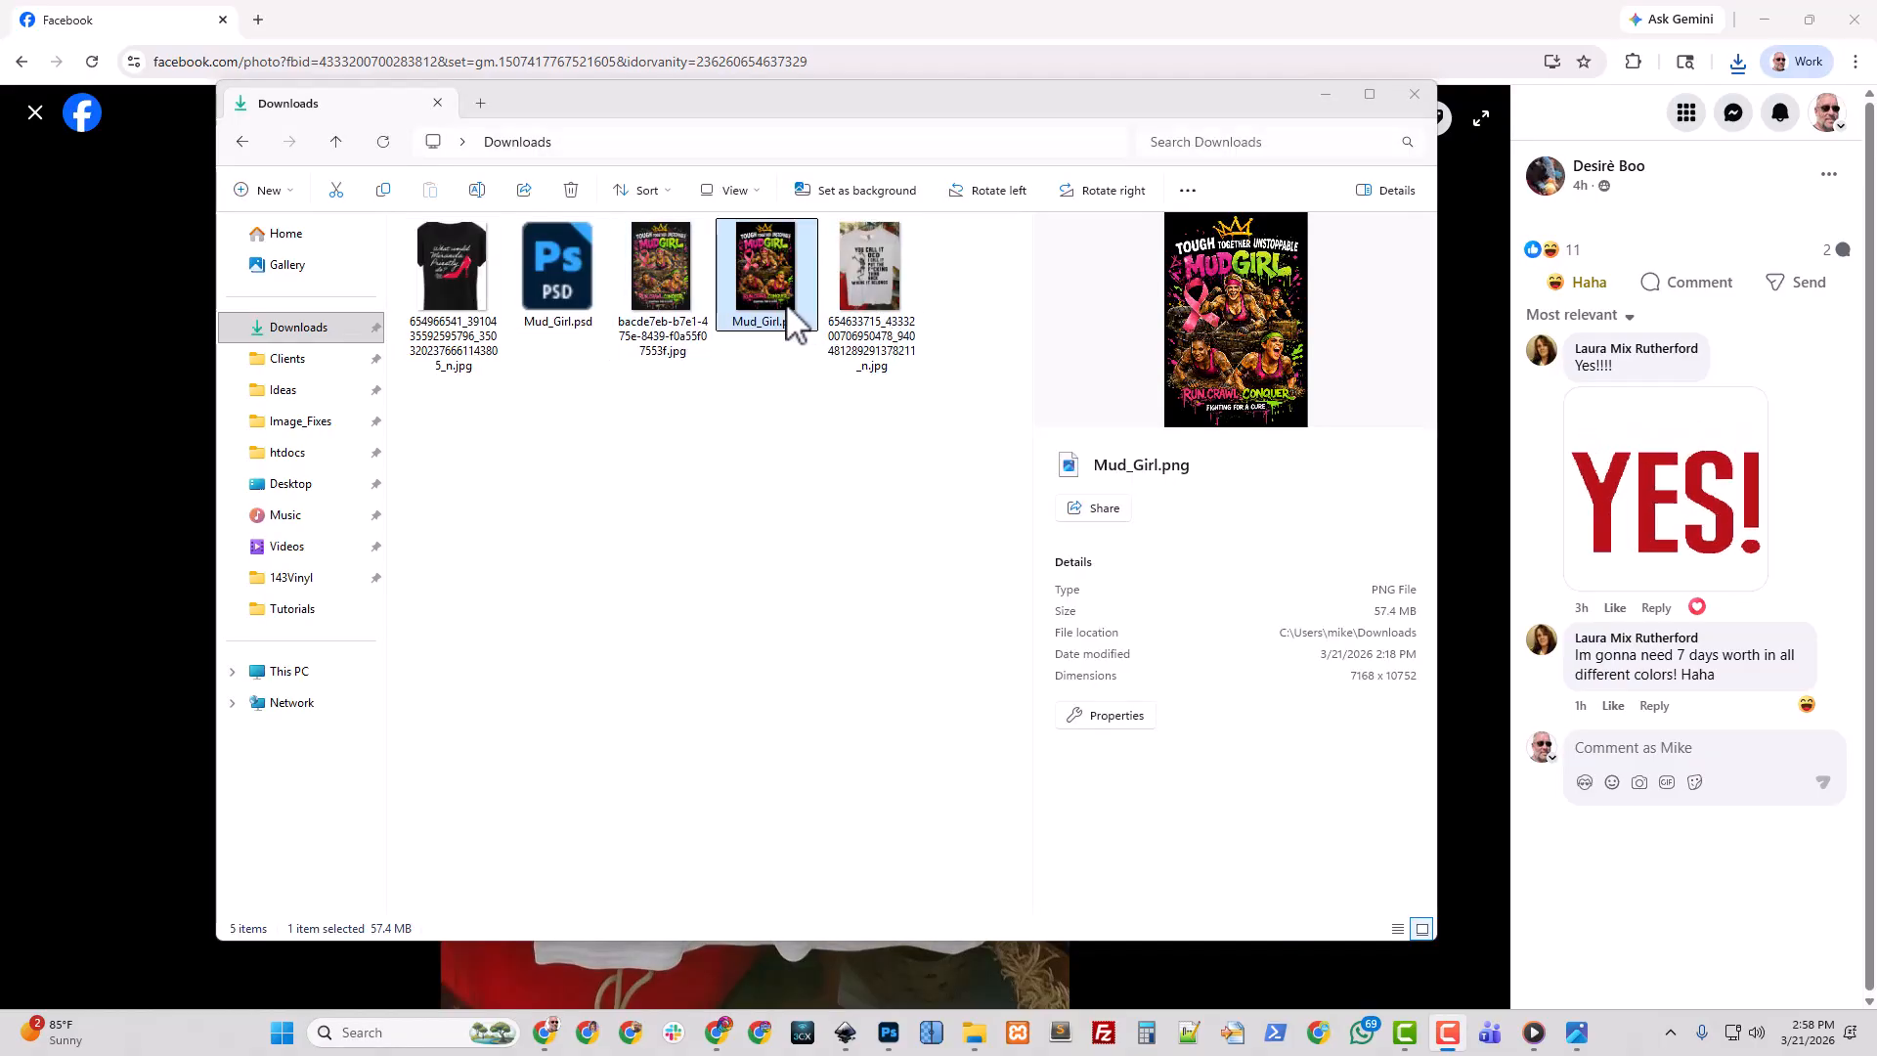
# Delete Mud_Girl.psd, Mud_Girl.png and the Mud Girl JPG between them from the Downloads folder.
pyautogui.keyDown('shift'); pyautogui.click(584, 293); pyautogui.keyUp('shift')
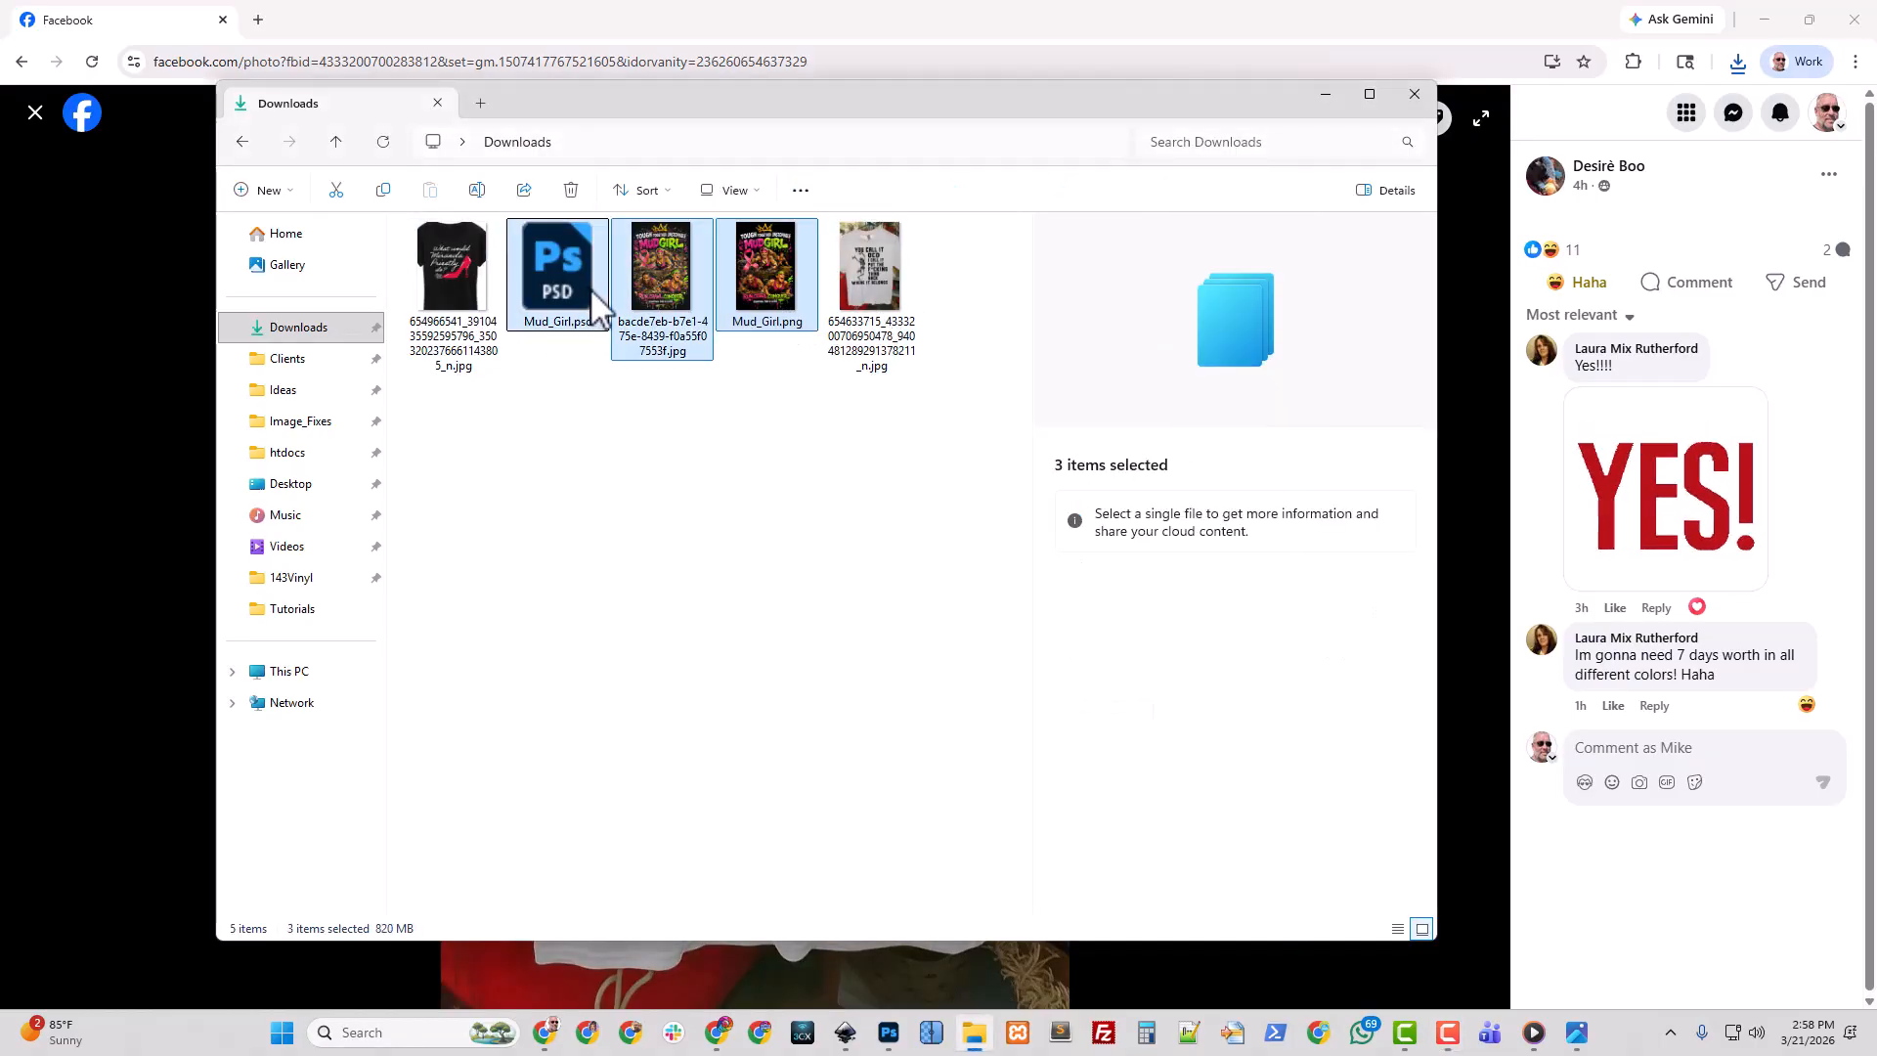
pyautogui.press('End')
pyautogui.click(748, 286)
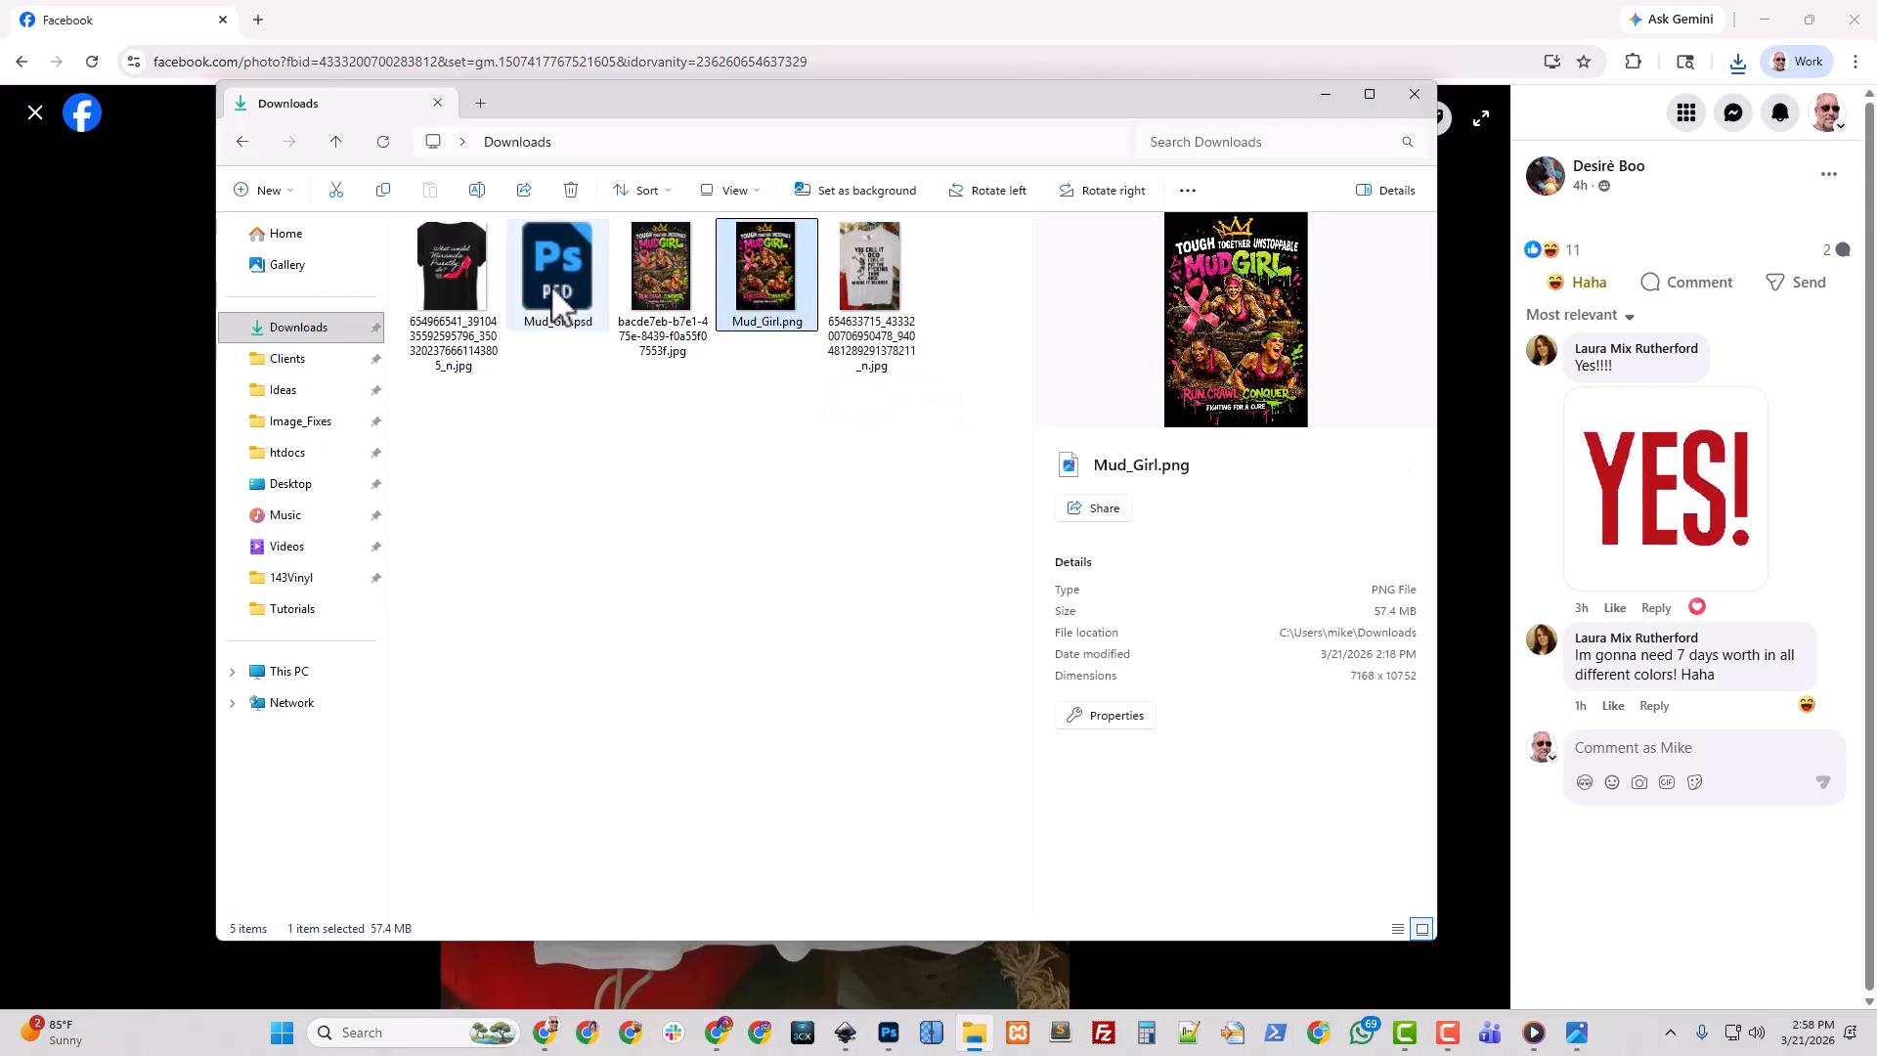
pyautogui.keyDown('shift'); pyautogui.click(552, 284); pyautogui.keyUp('shift')
pyautogui.press('Delete')
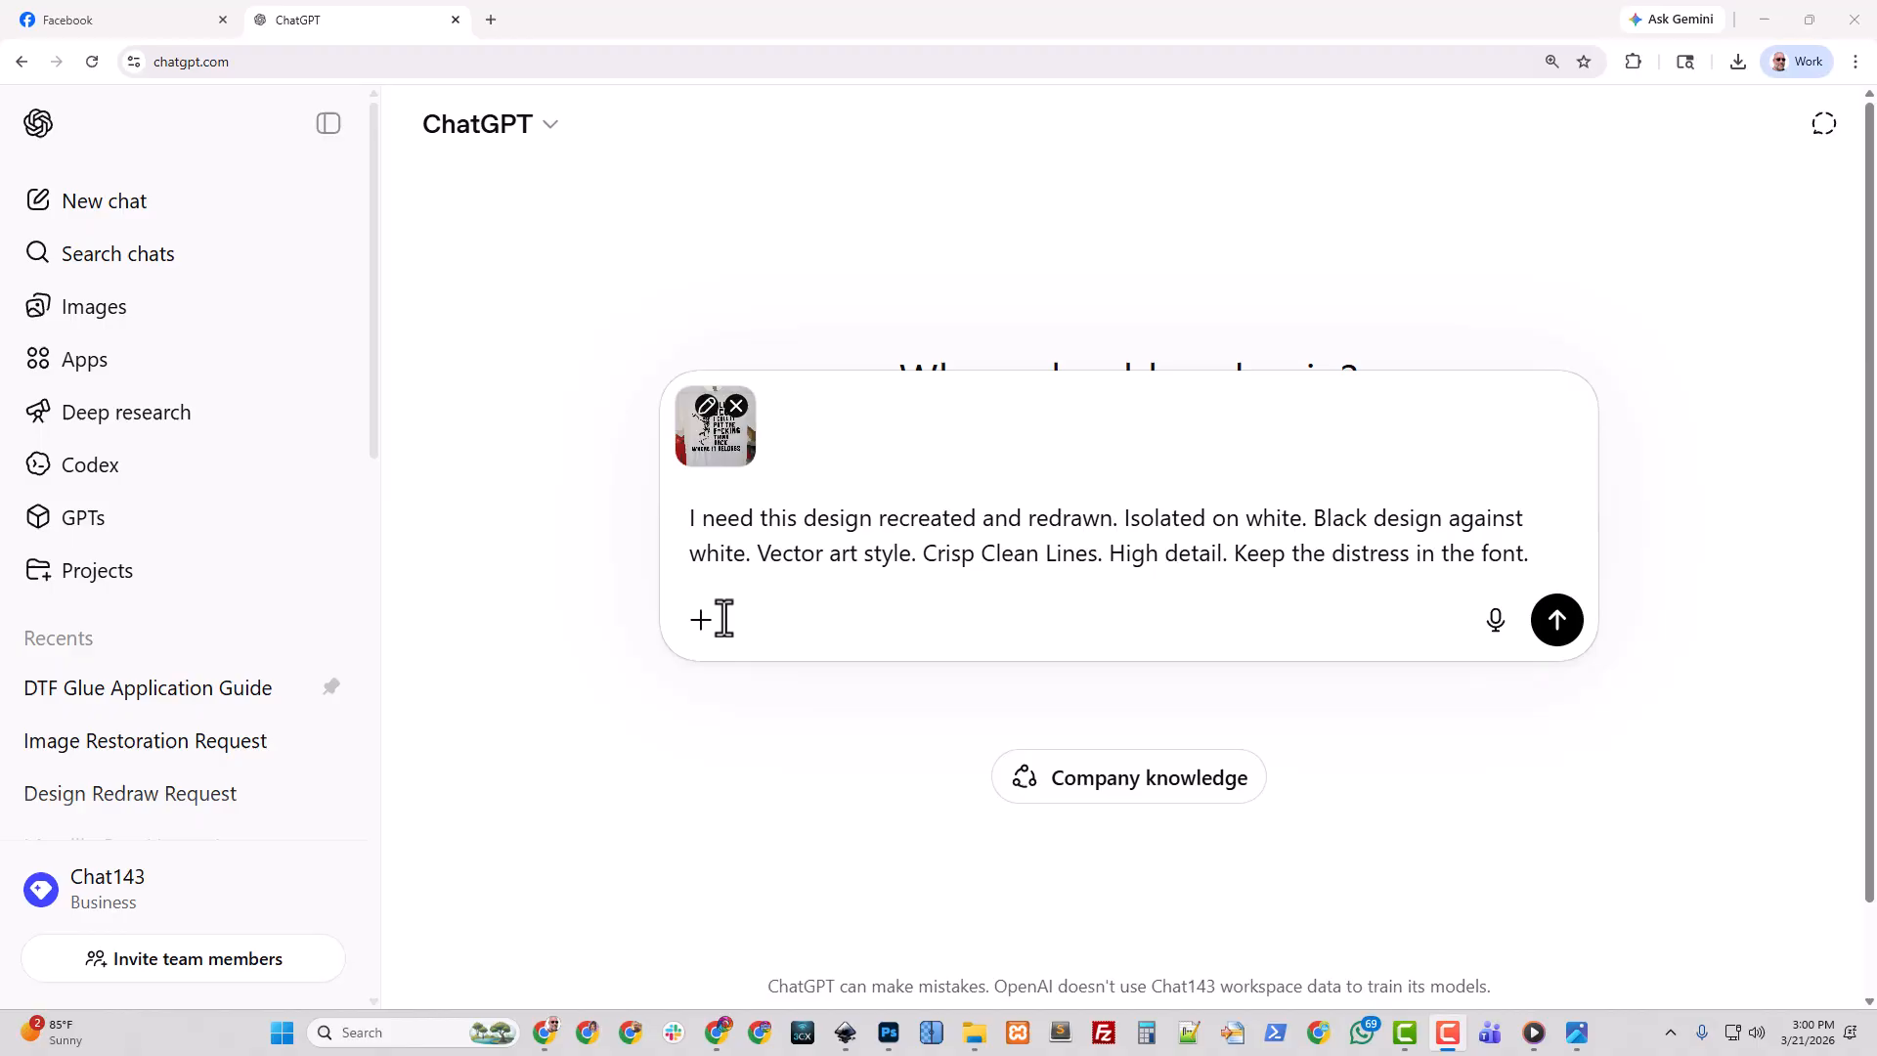
# Submit the shirt photo and redraw prompt in ChatGPT's image creation mode, and save the generated design.
pyautogui.click(702, 620)
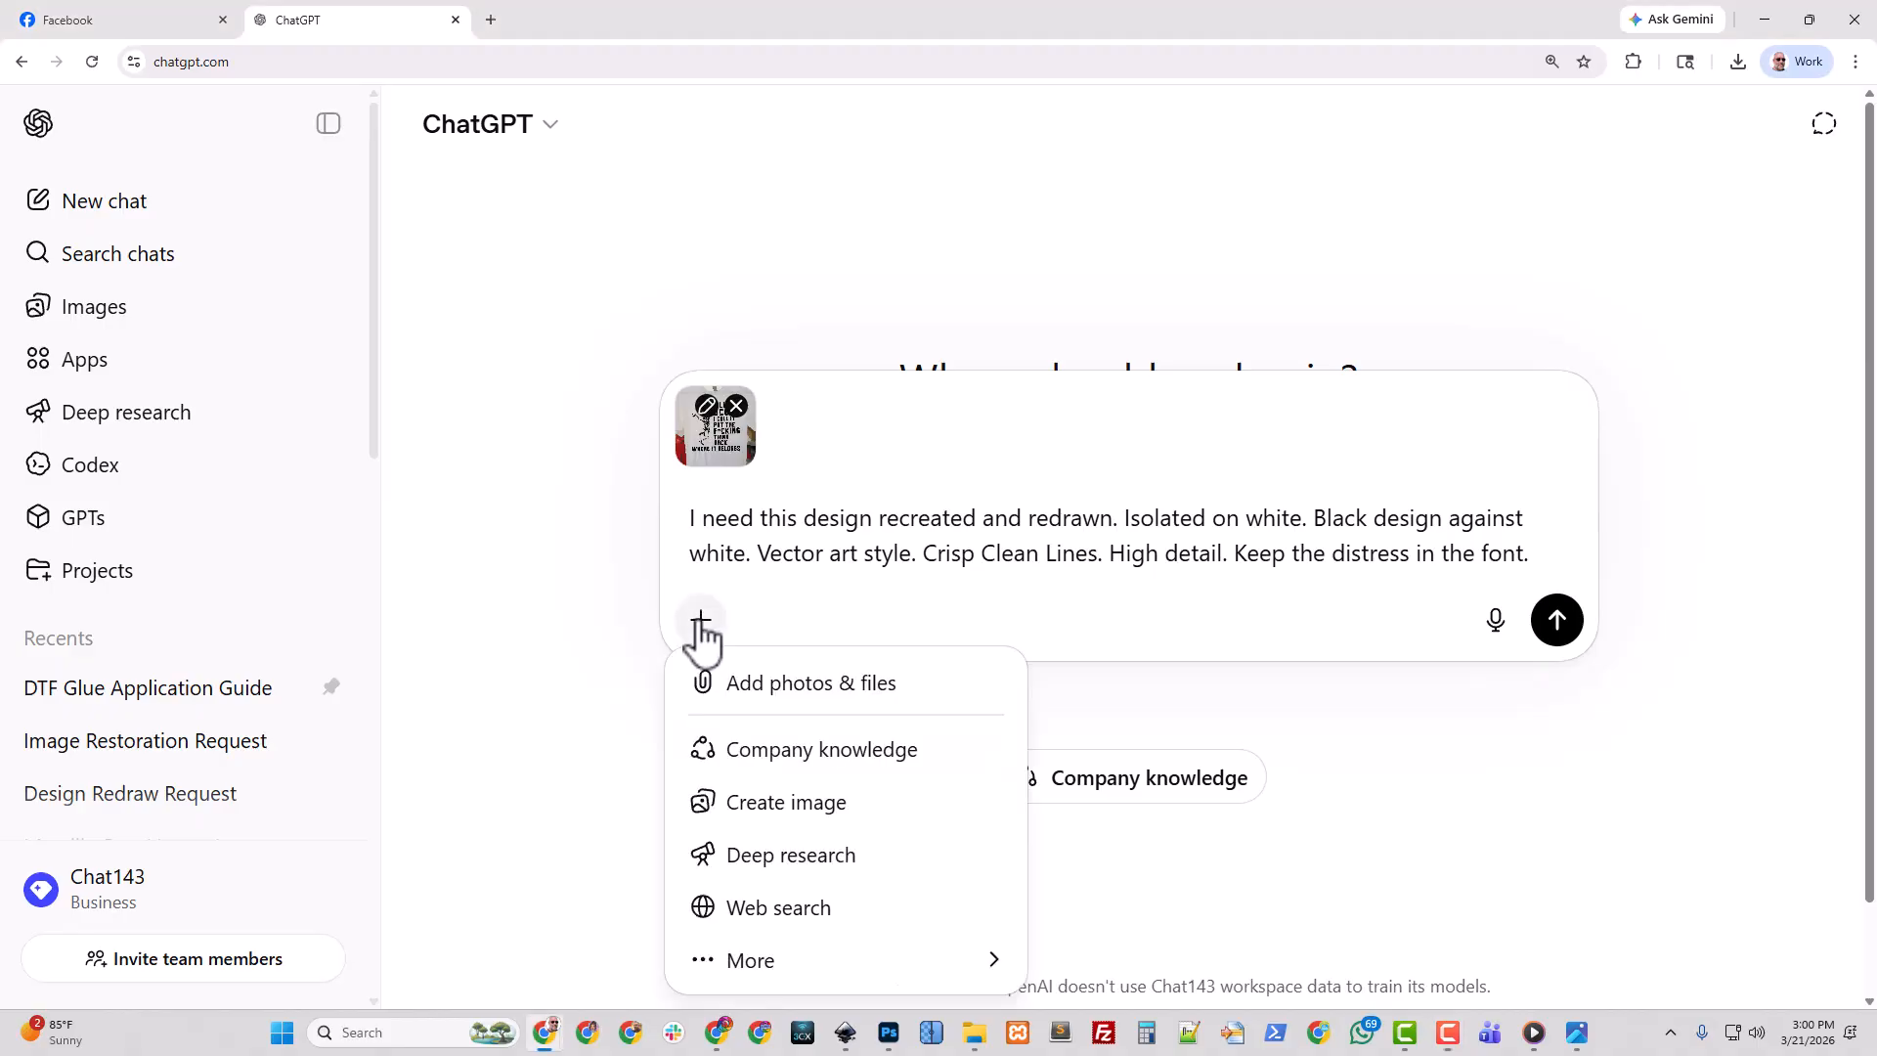
pyautogui.click(790, 800)
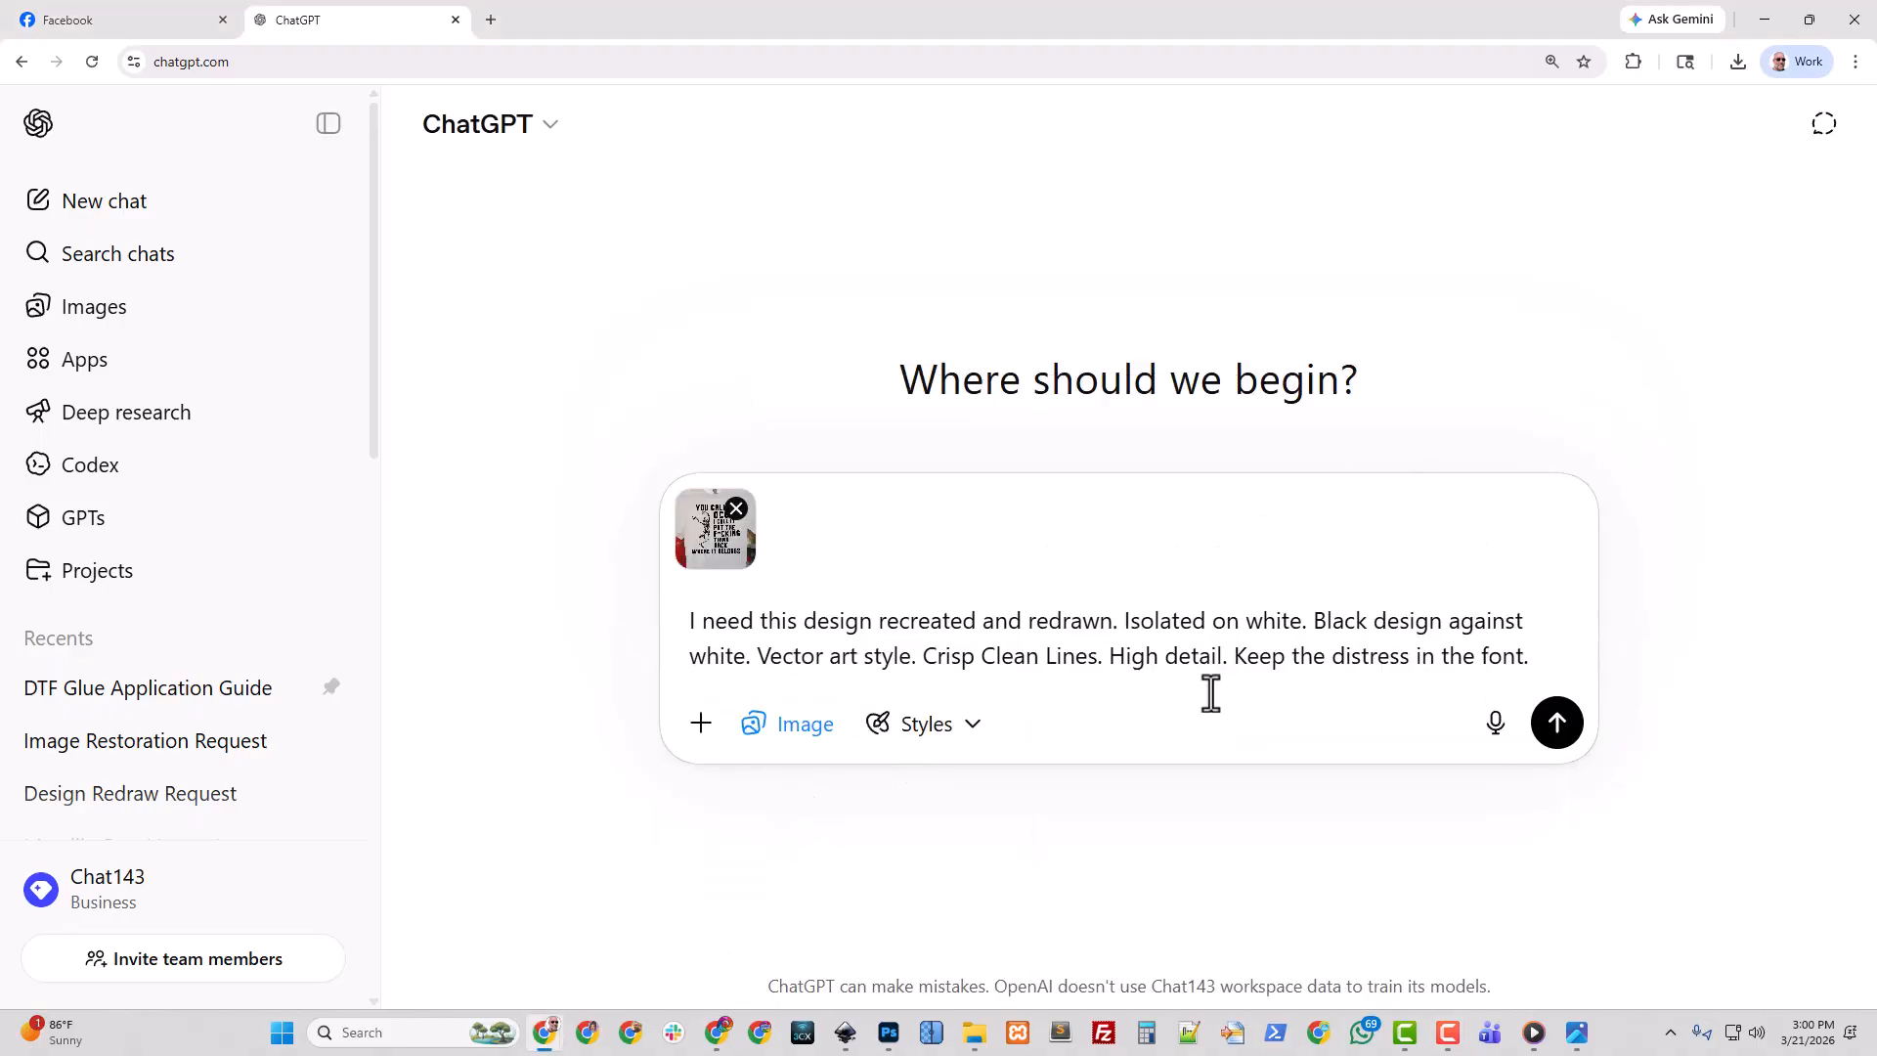
pyautogui.click(1557, 722)
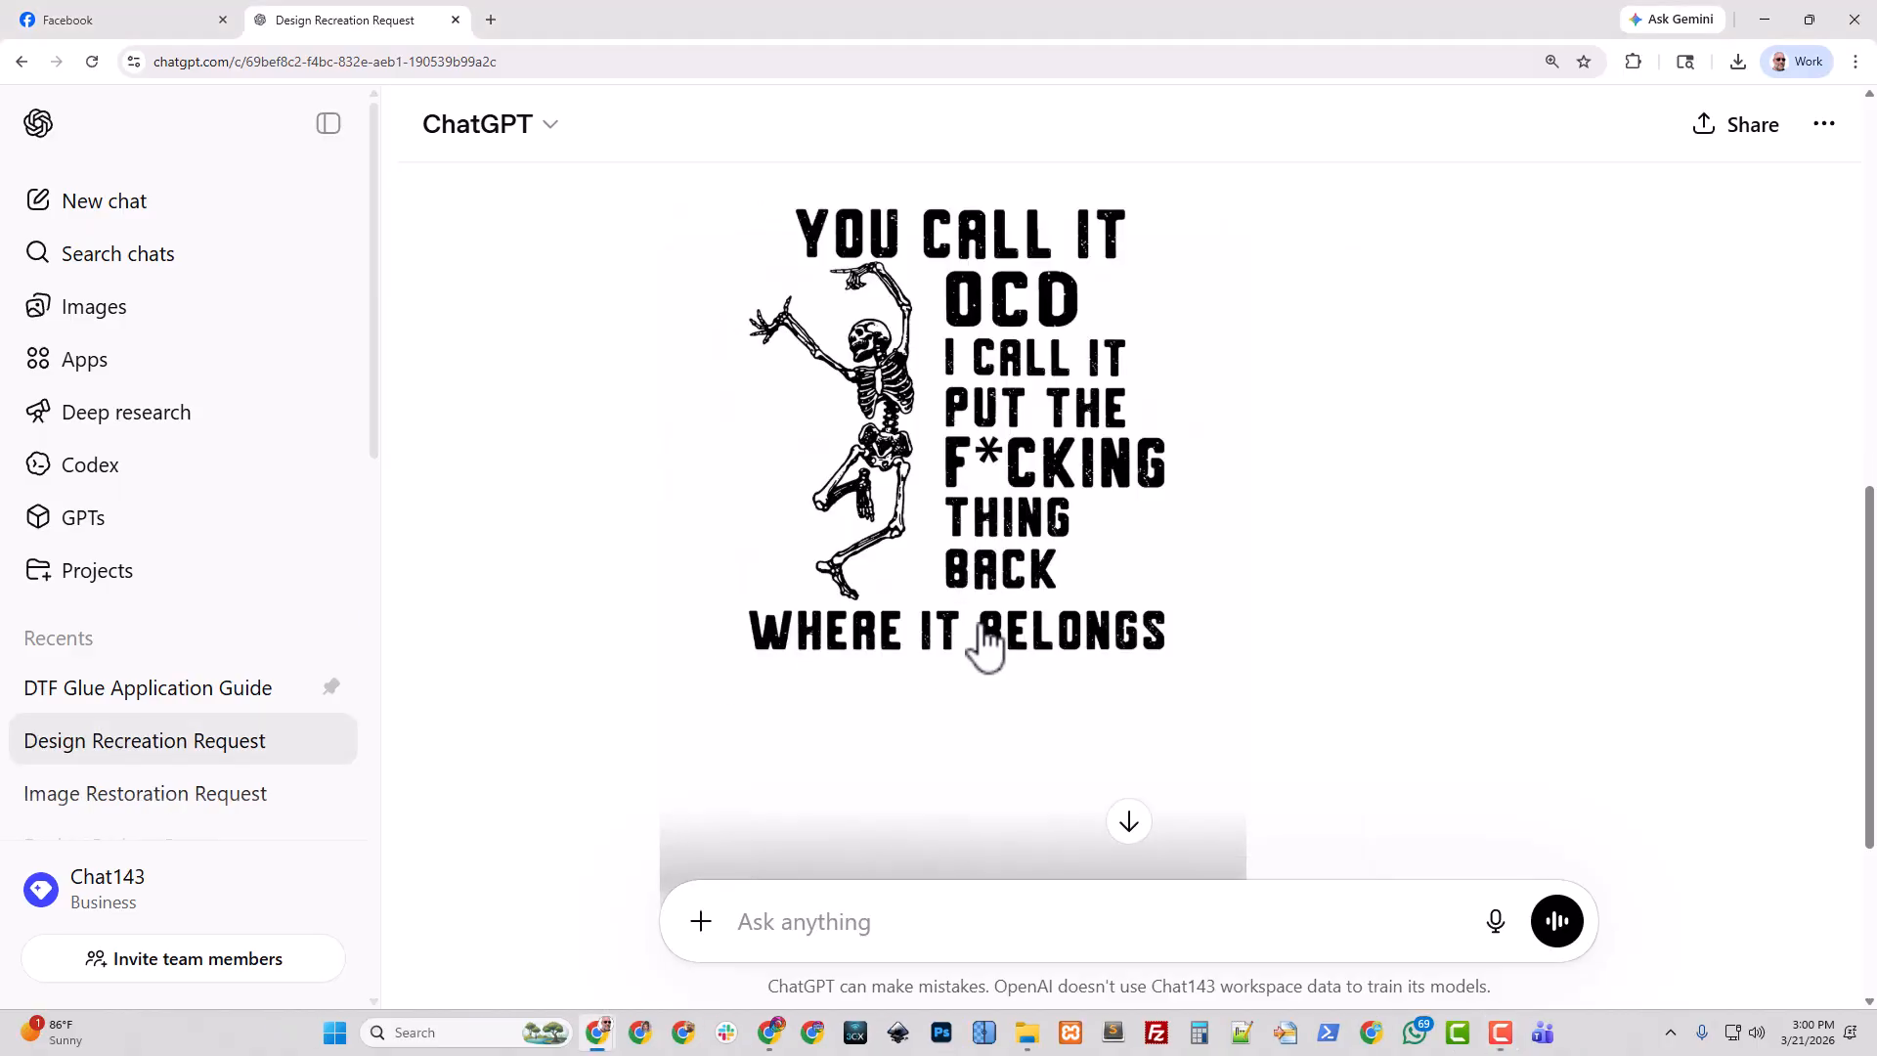
pyautogui.click(1048, 679)
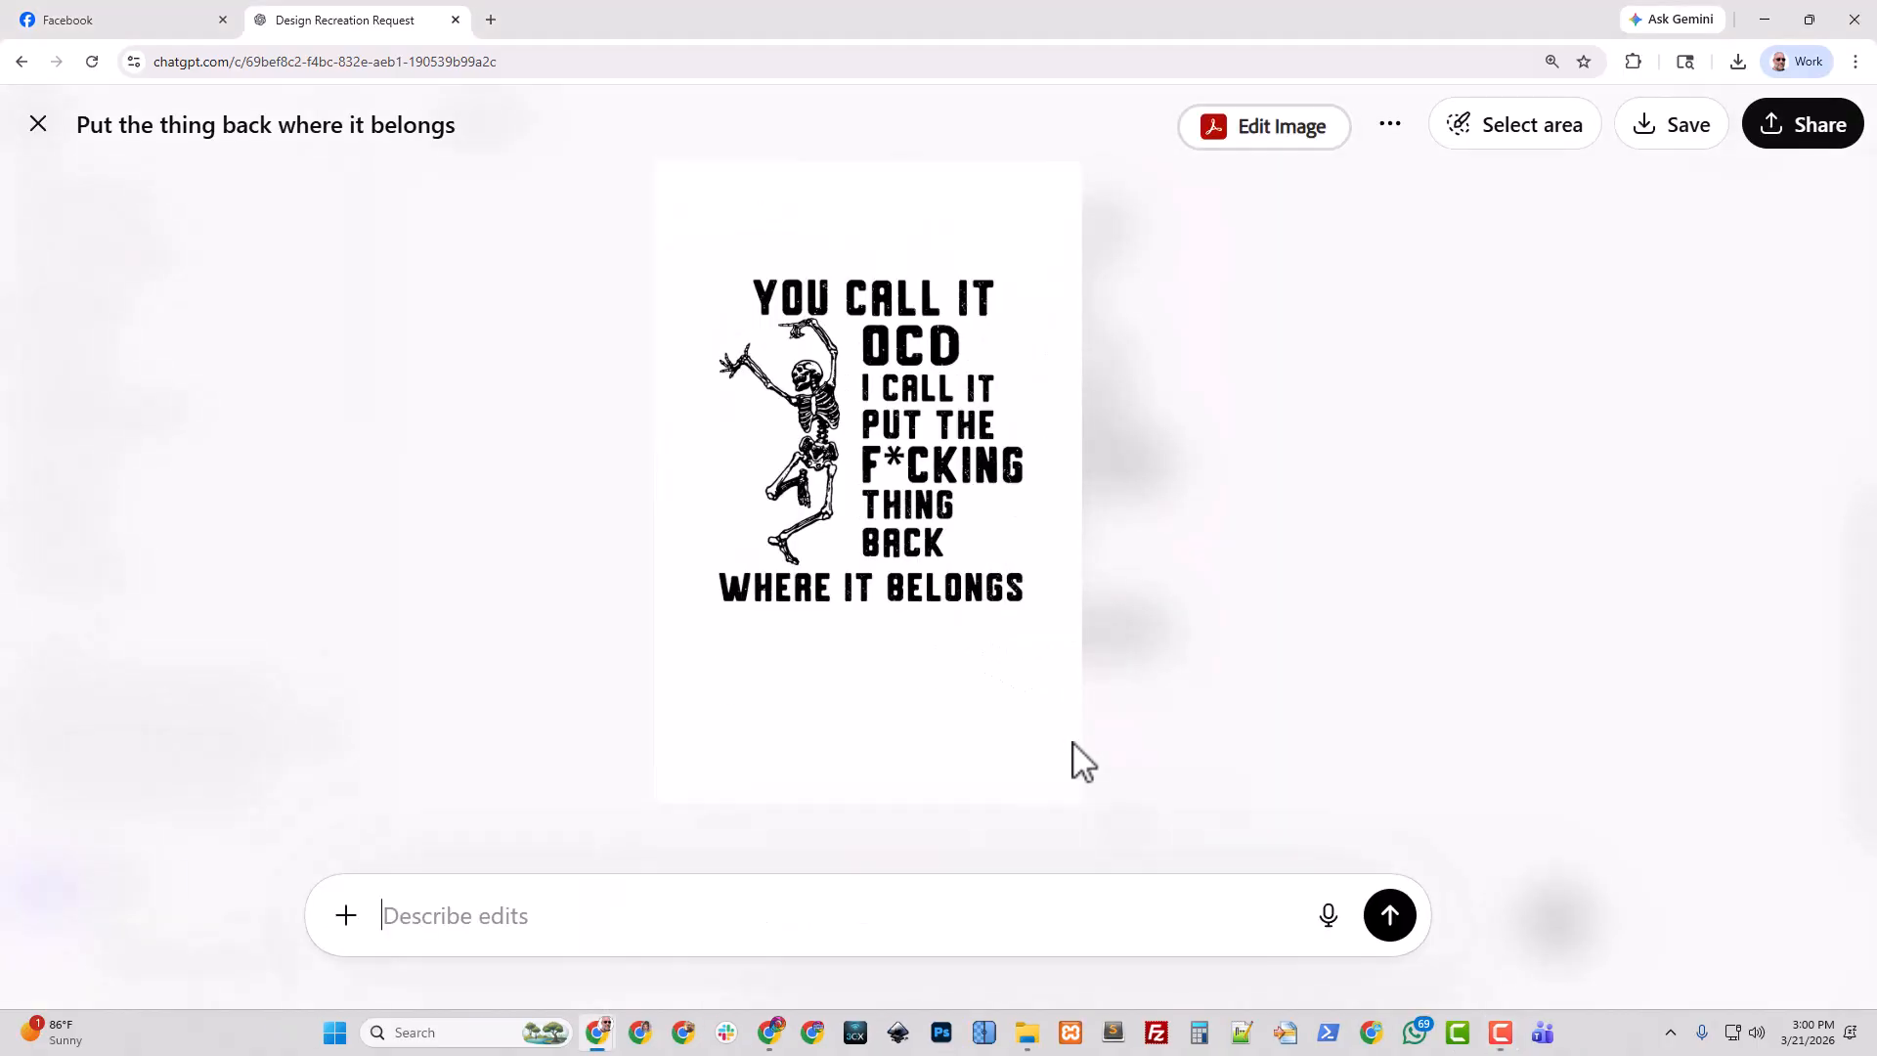
pyautogui.click(1671, 125)
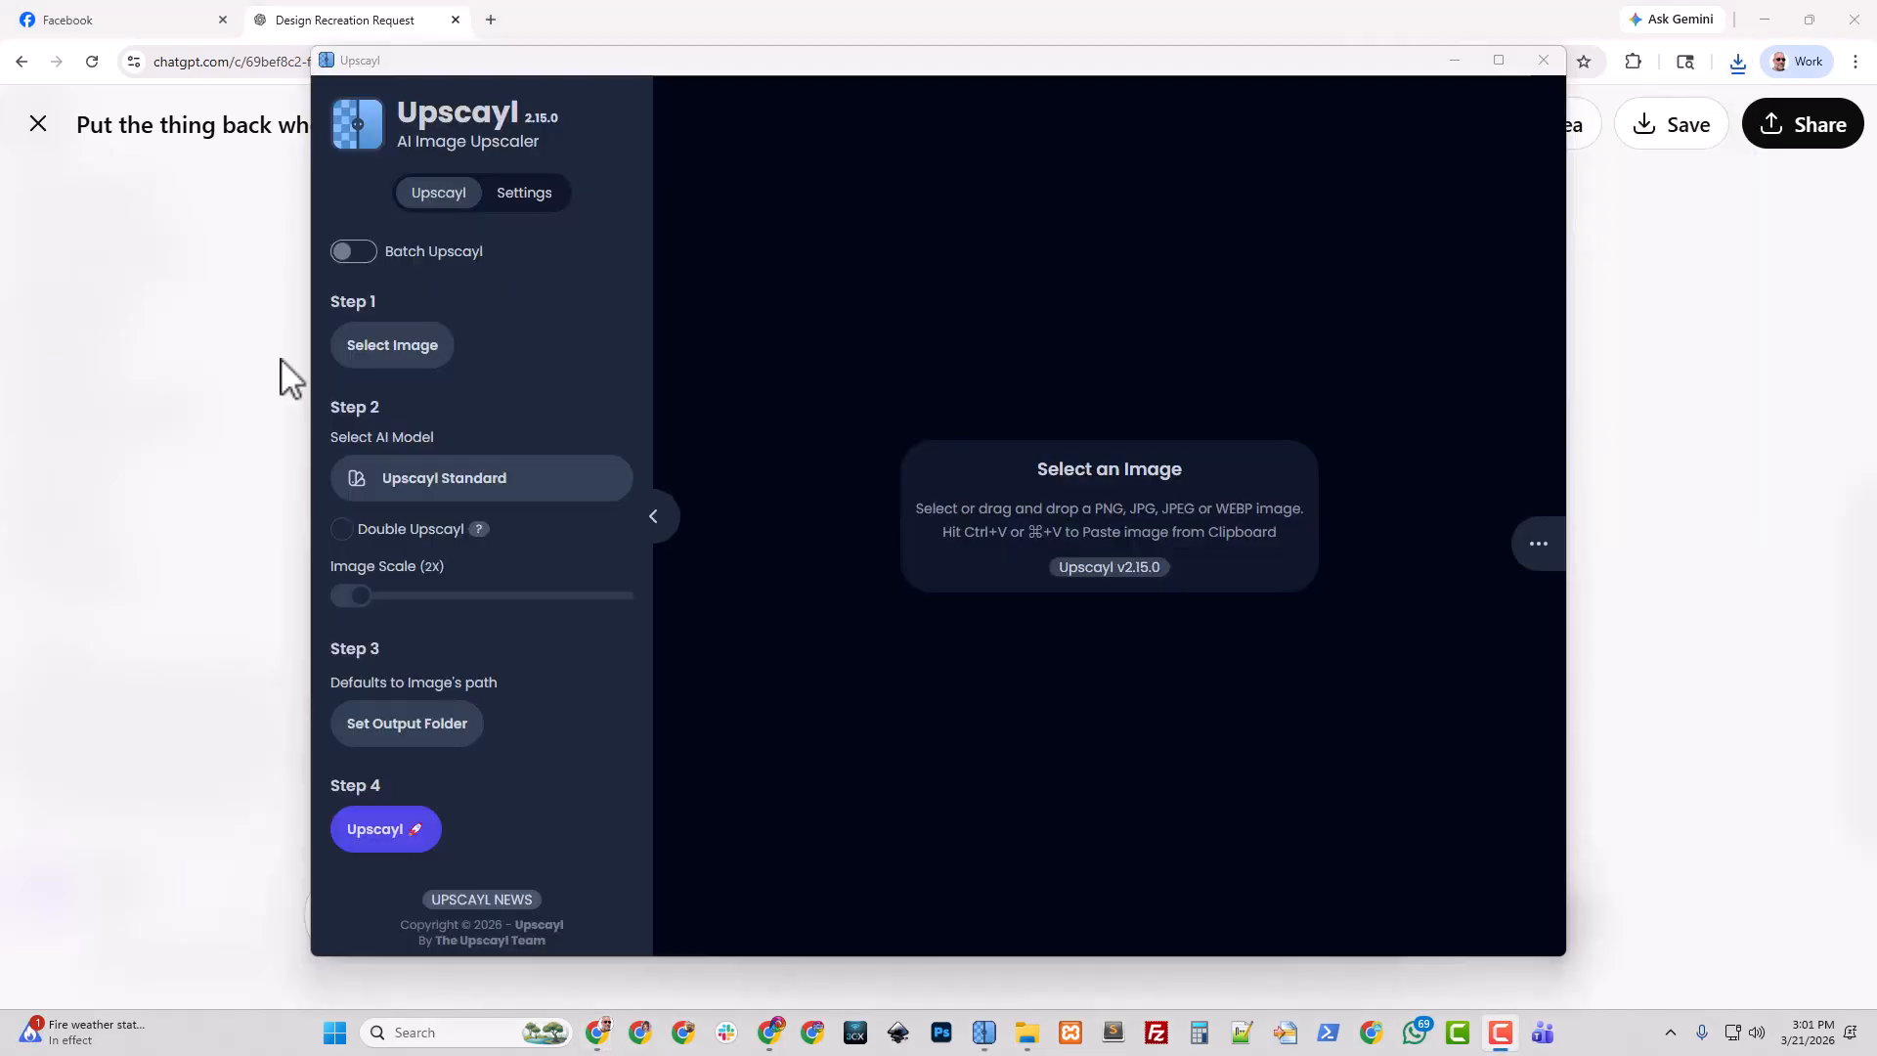
# In Upscayl, load the downloaded ChatGPT image and upscale it at 4X with the Upscayl Standard model.
pyautogui.click(412, 353)
pyautogui.click(544, 469)
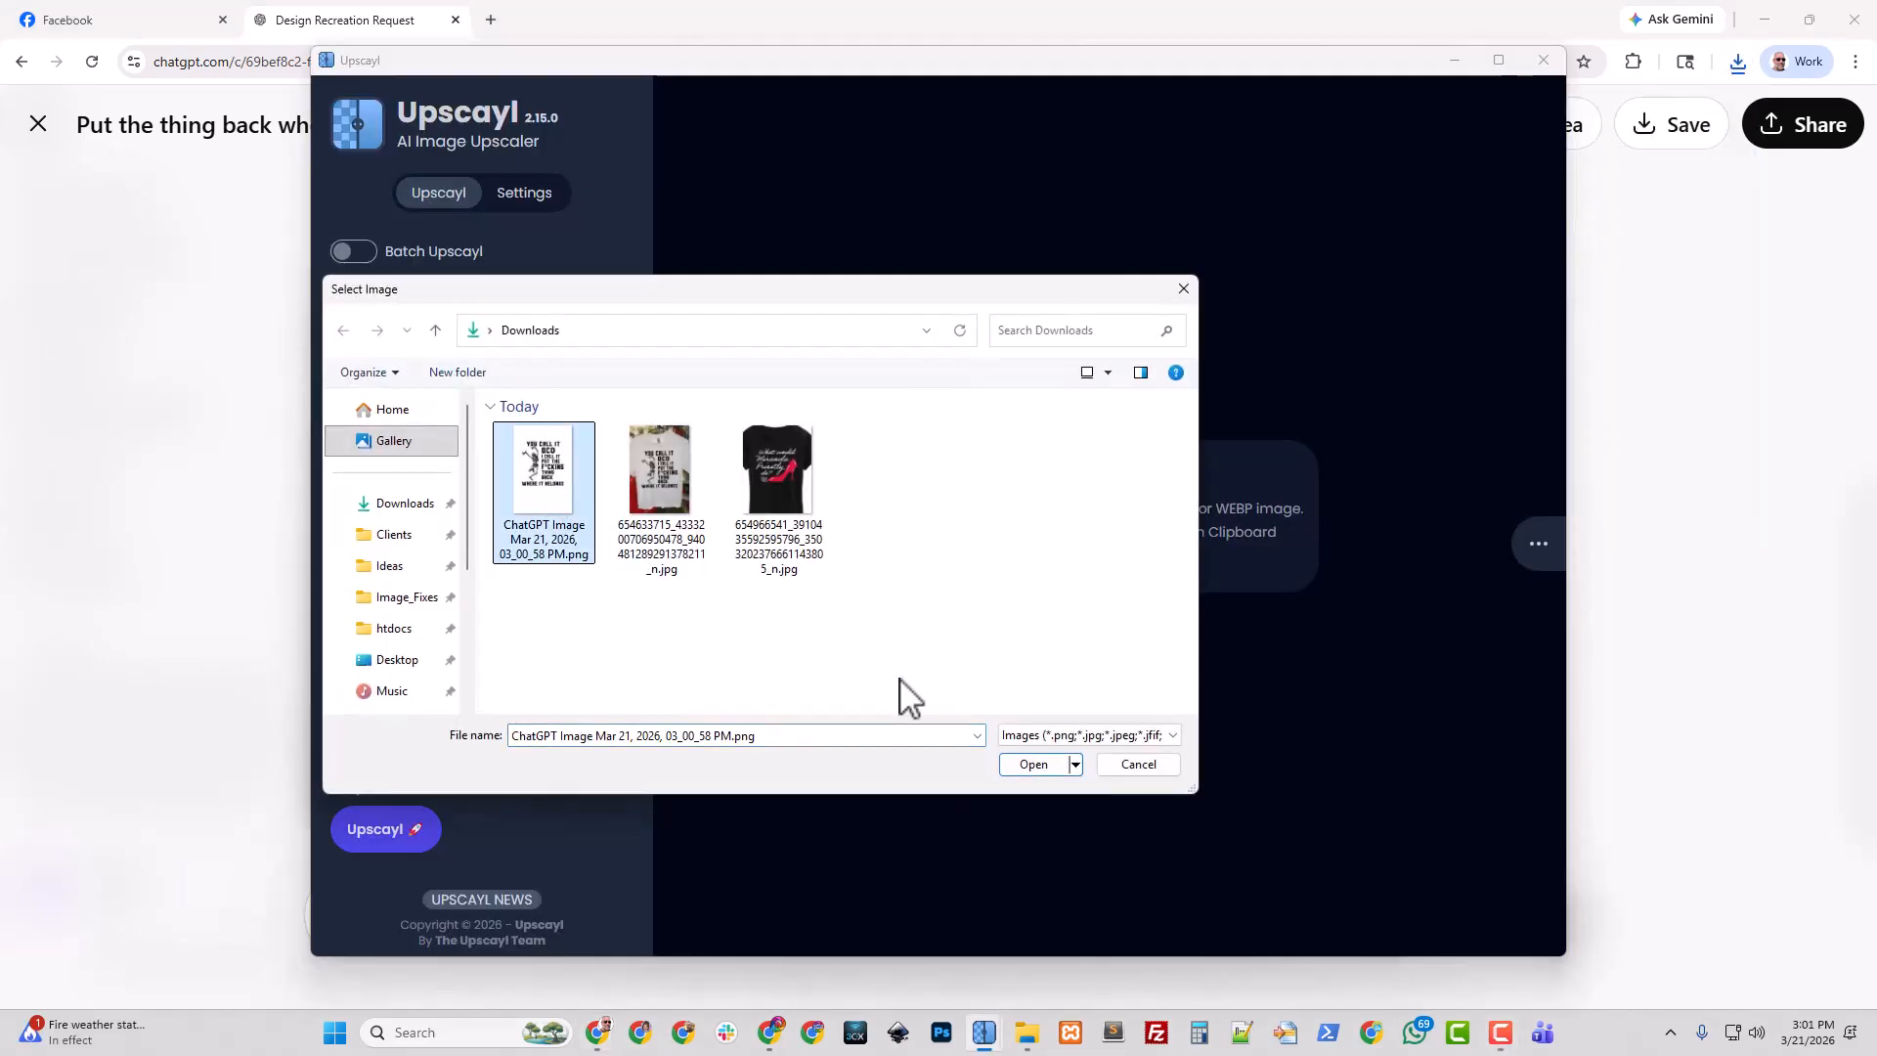
pyautogui.click(1033, 763)
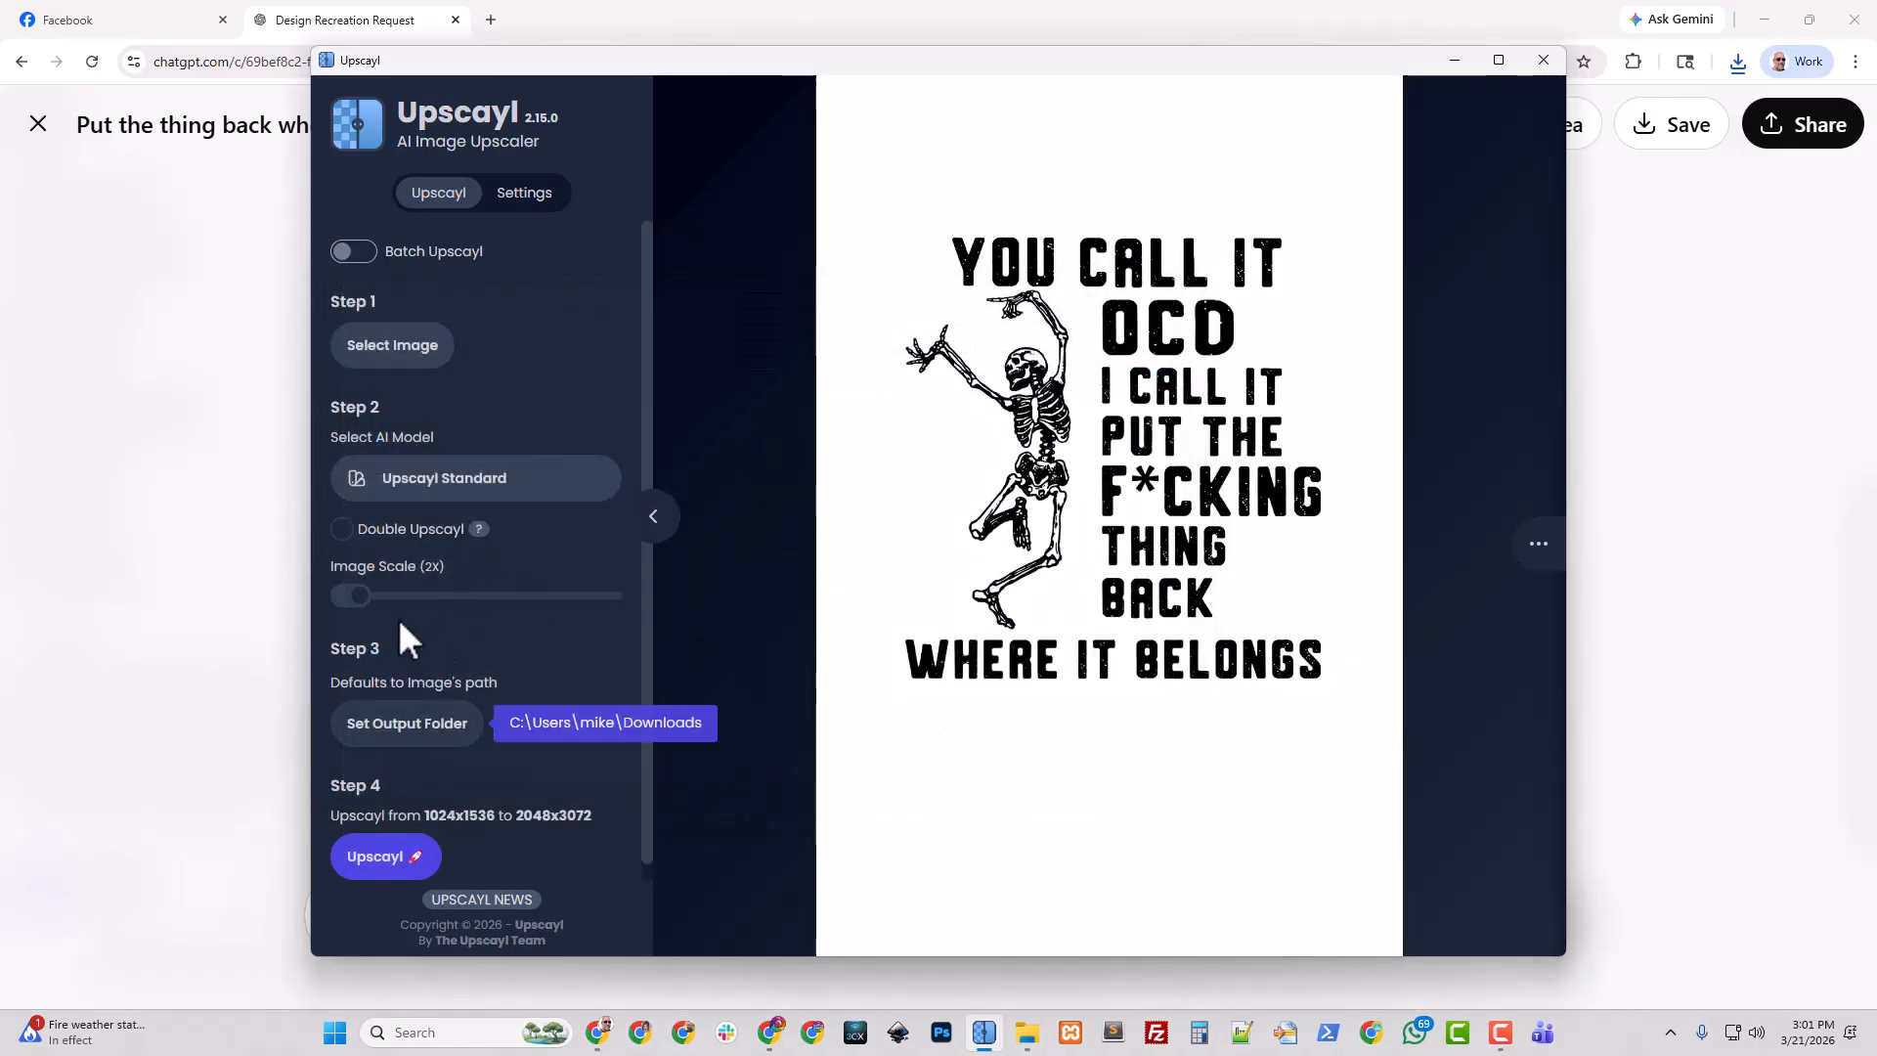
pyautogui.moveTo(361, 594); pyautogui.dragTo(398, 596)
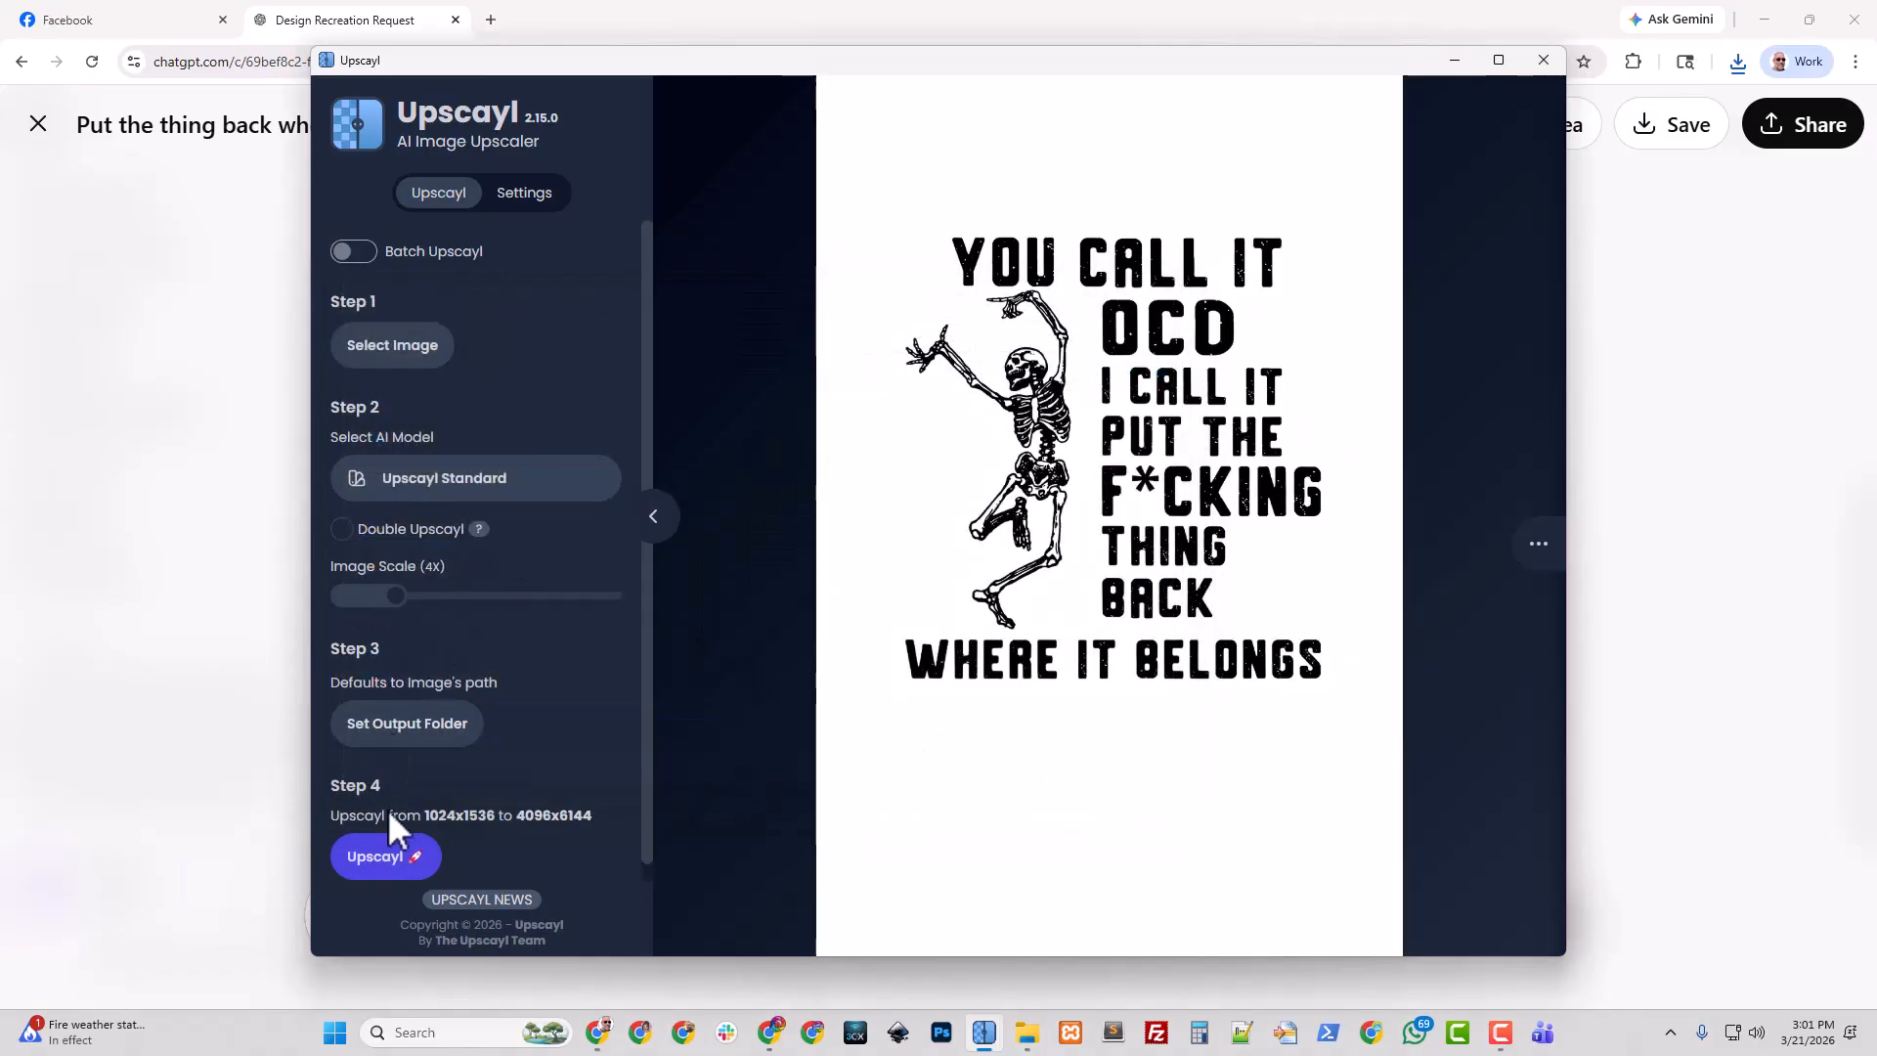
pyautogui.click(400, 858)
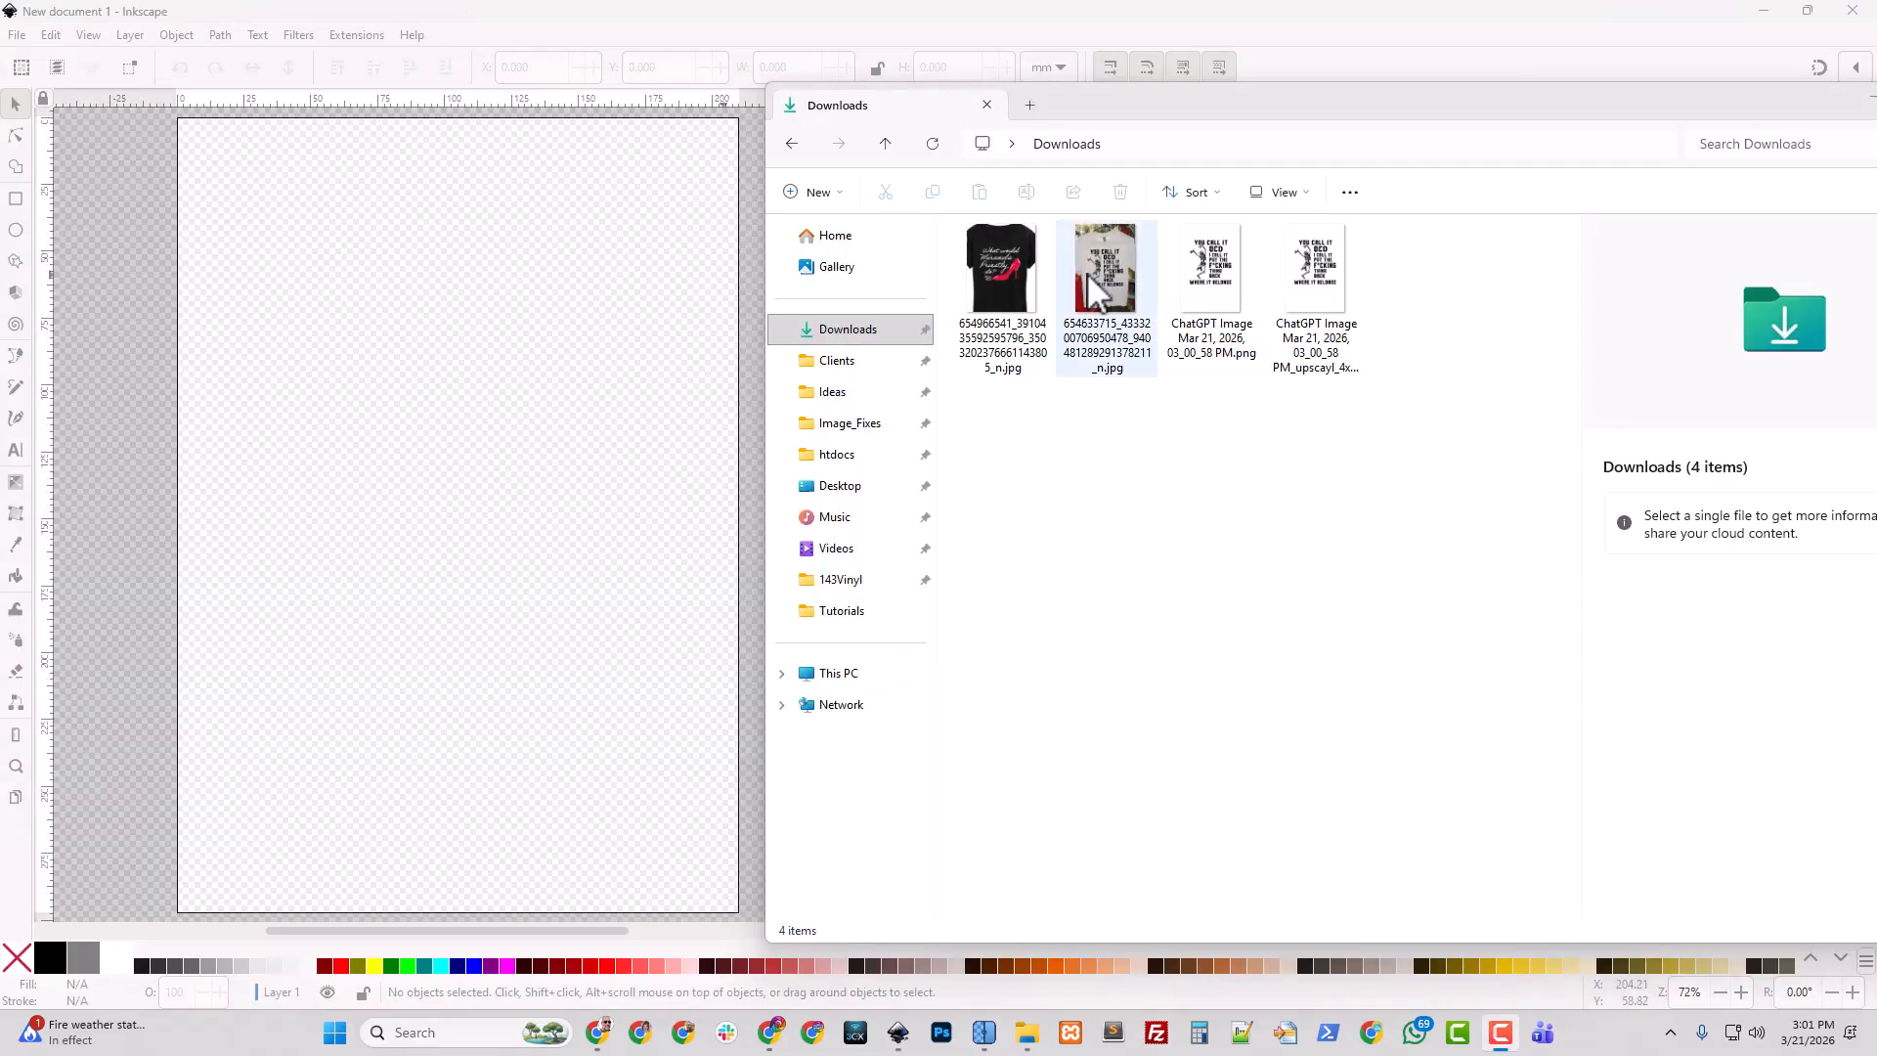
# Import the 4x upscaled PNG from Downloads into the blank Inkscape document as an embedded image.
pyautogui.moveTo(1310, 293); pyautogui.dragTo(508, 474)
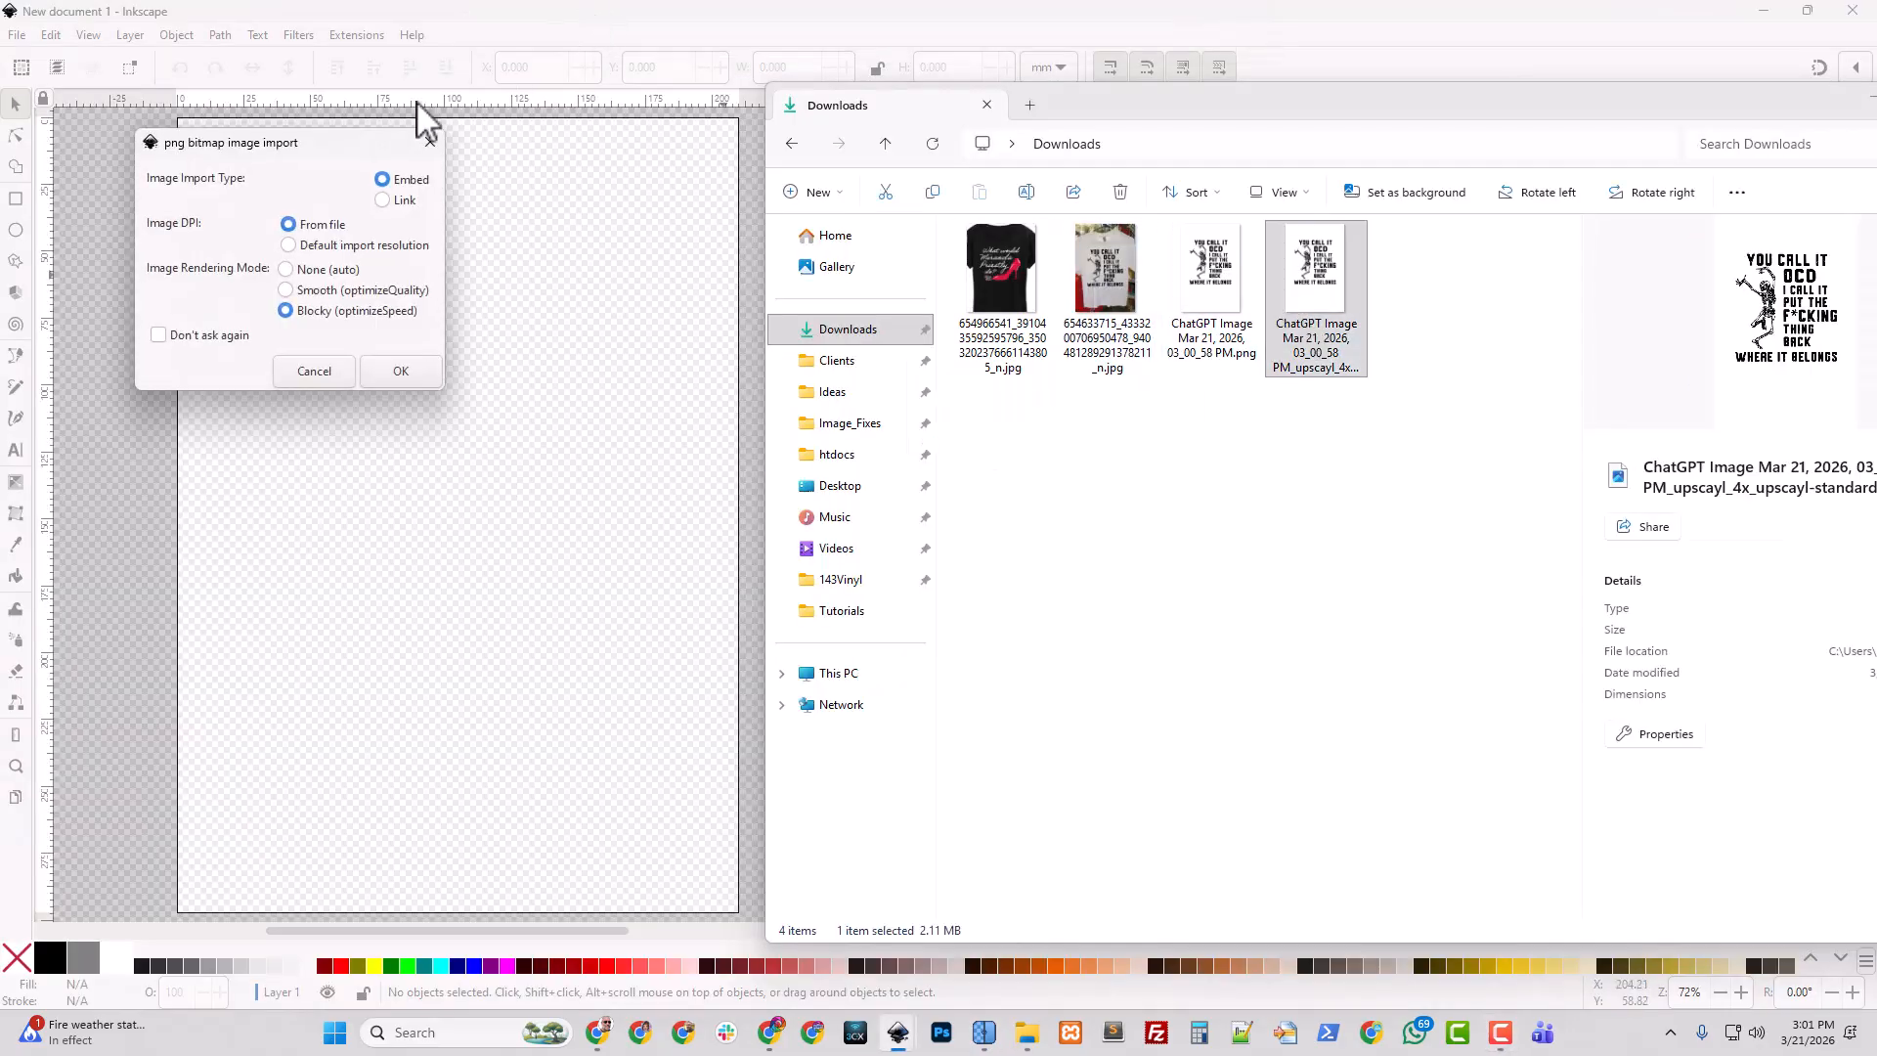
pyautogui.click(404, 374)
pyautogui.click(564, 19)
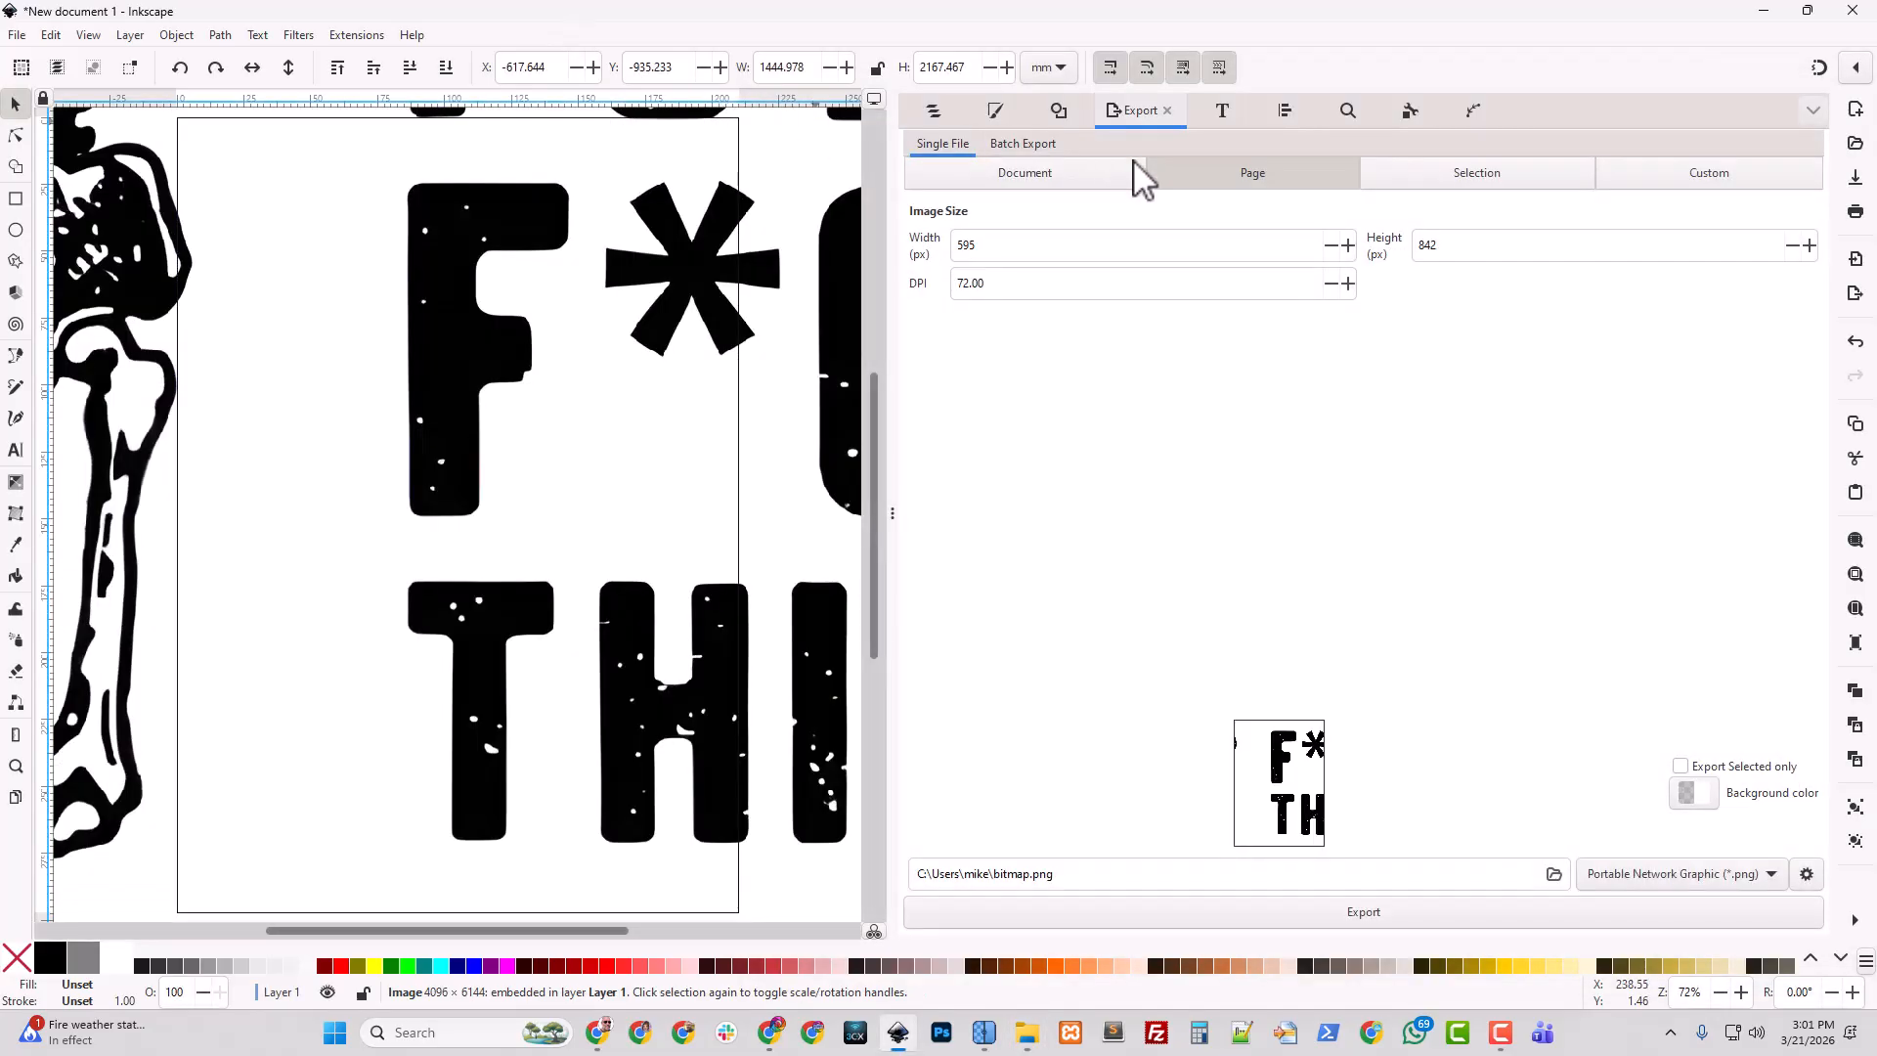
# Trace the imported image as a single brightness cutoff scan, and delete the original bitmap beneath the traced path.
pyautogui.click(1059, 109)
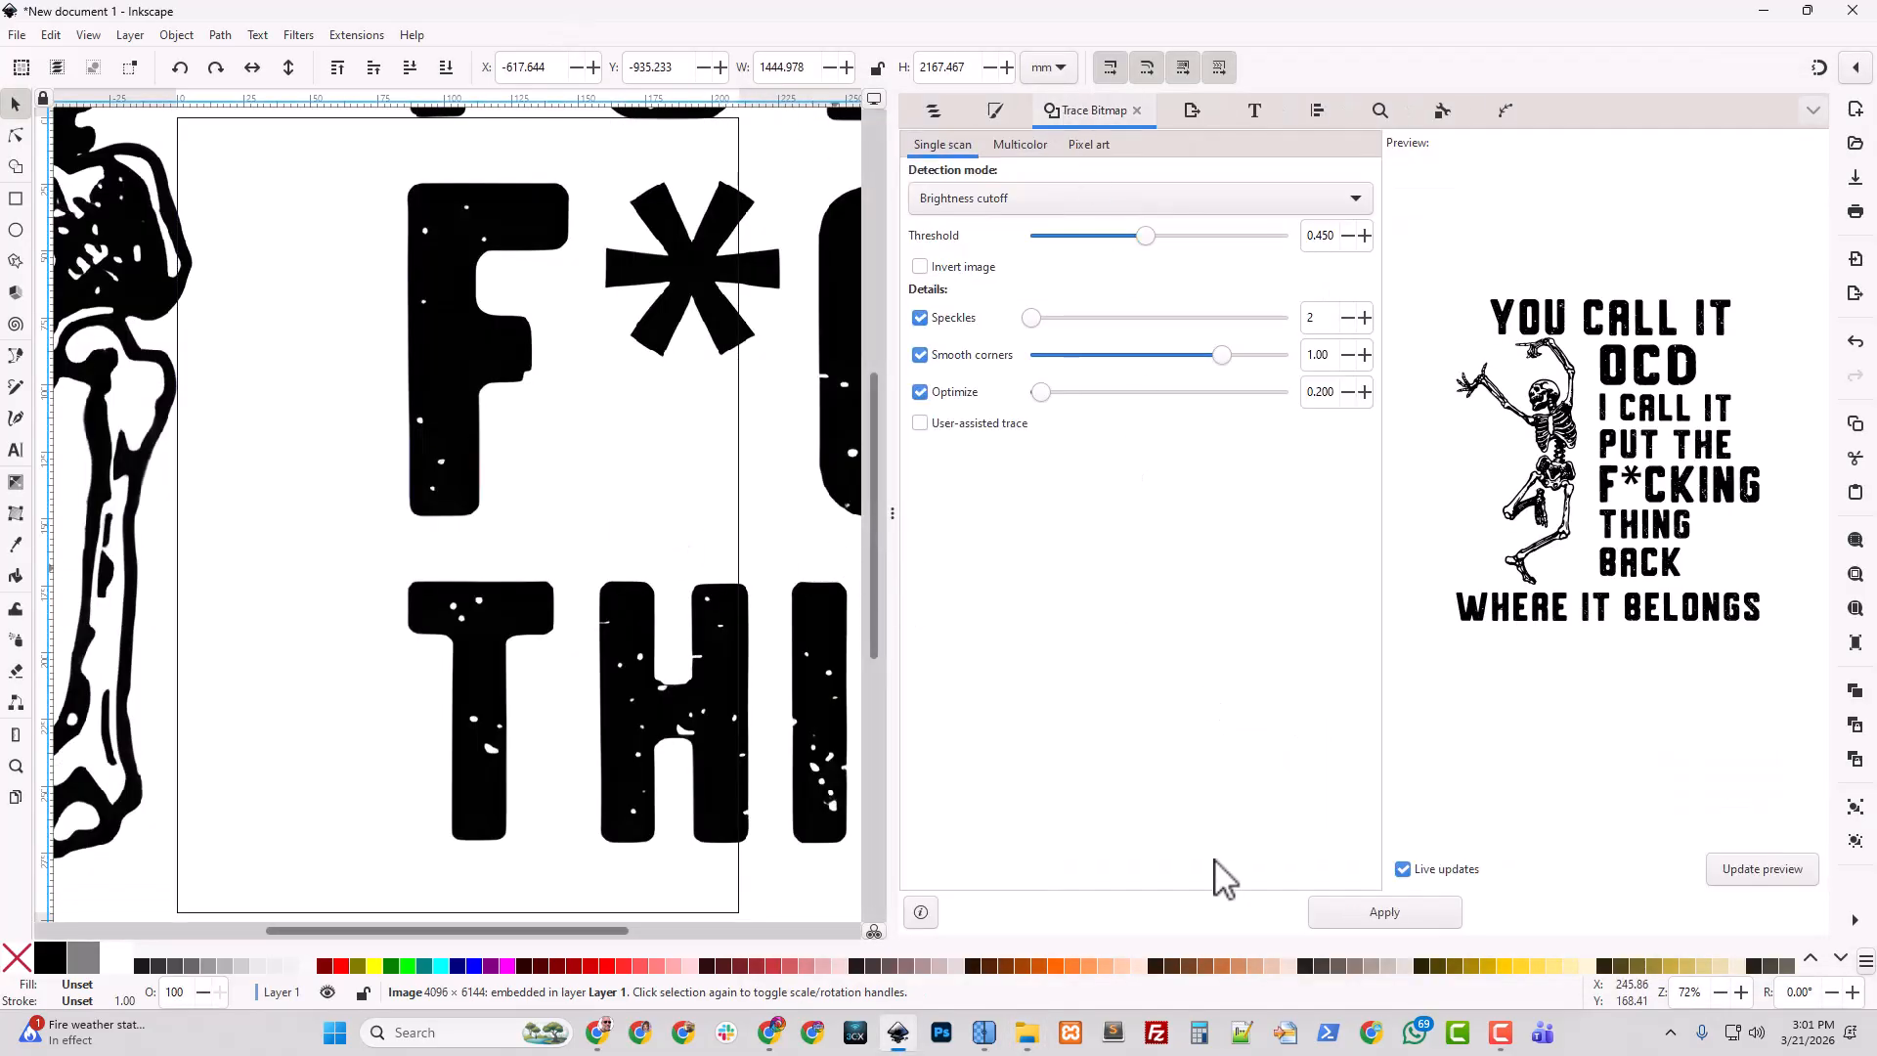
pyautogui.click(1384, 920)
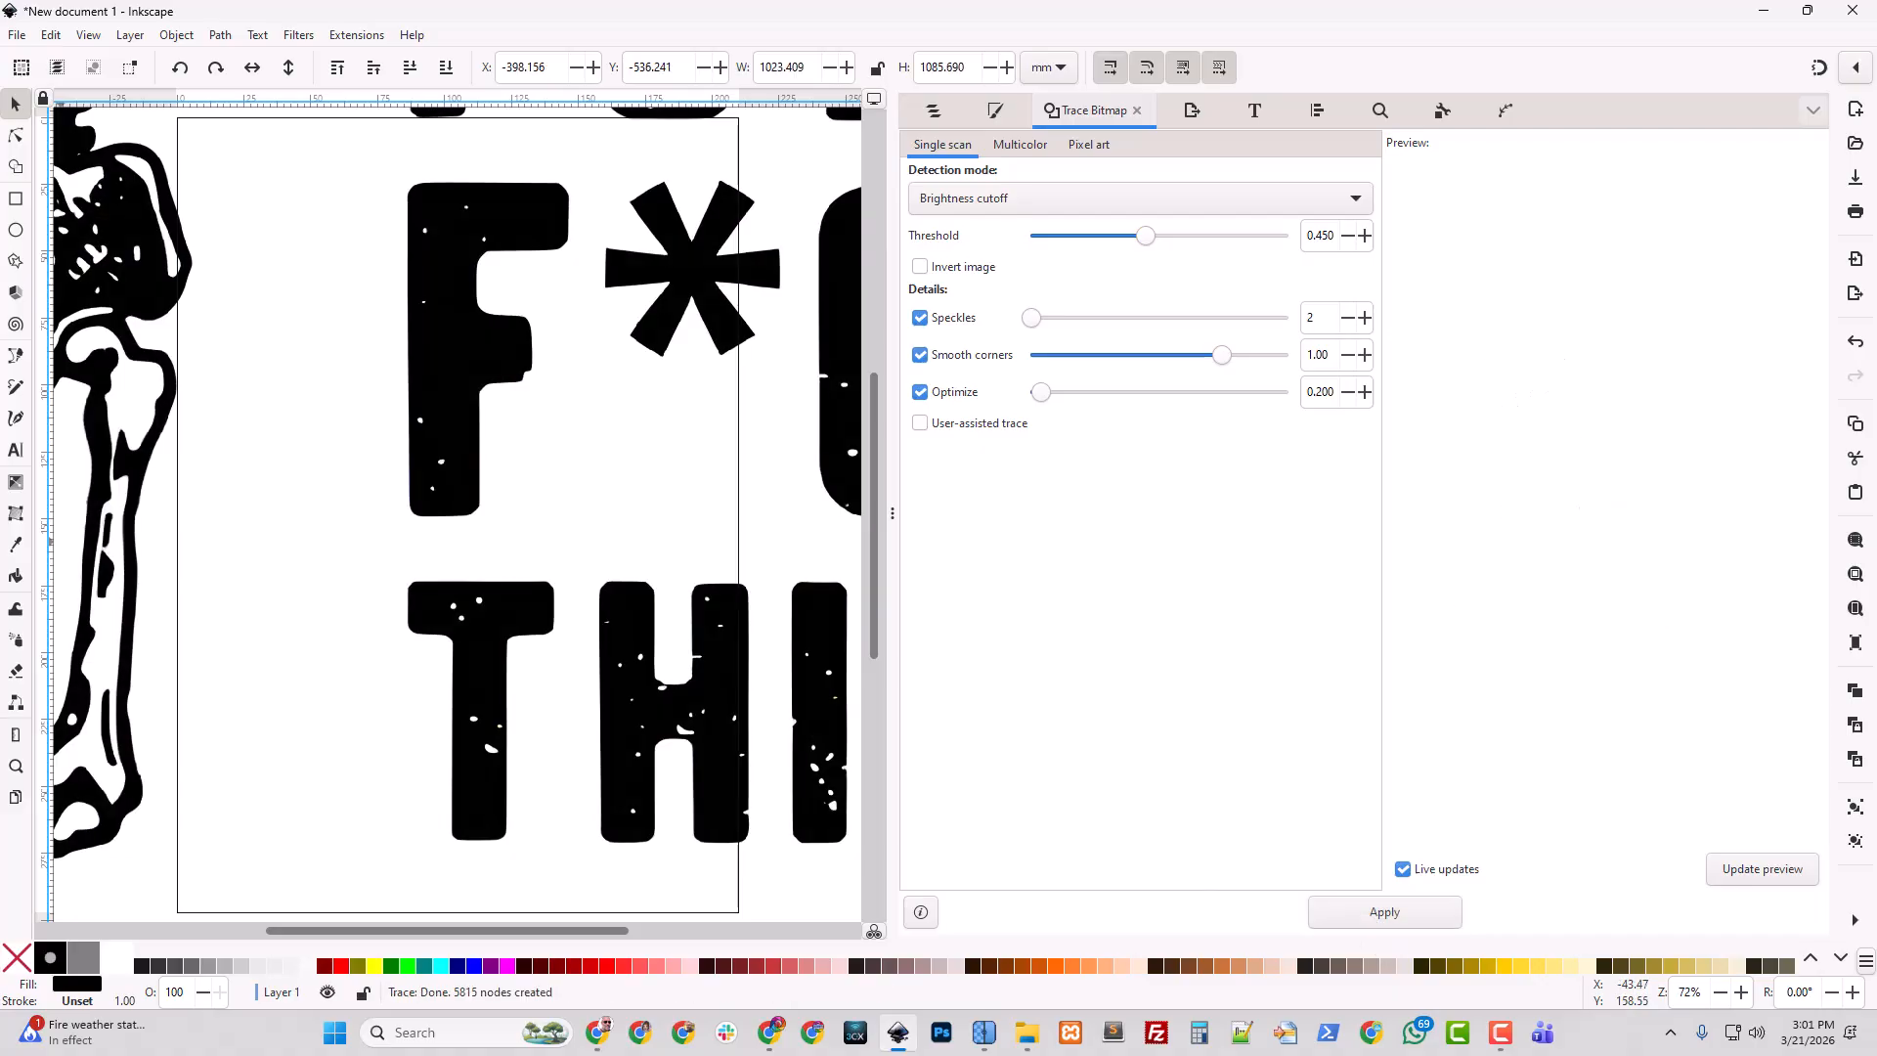
pyautogui.click(932, 110)
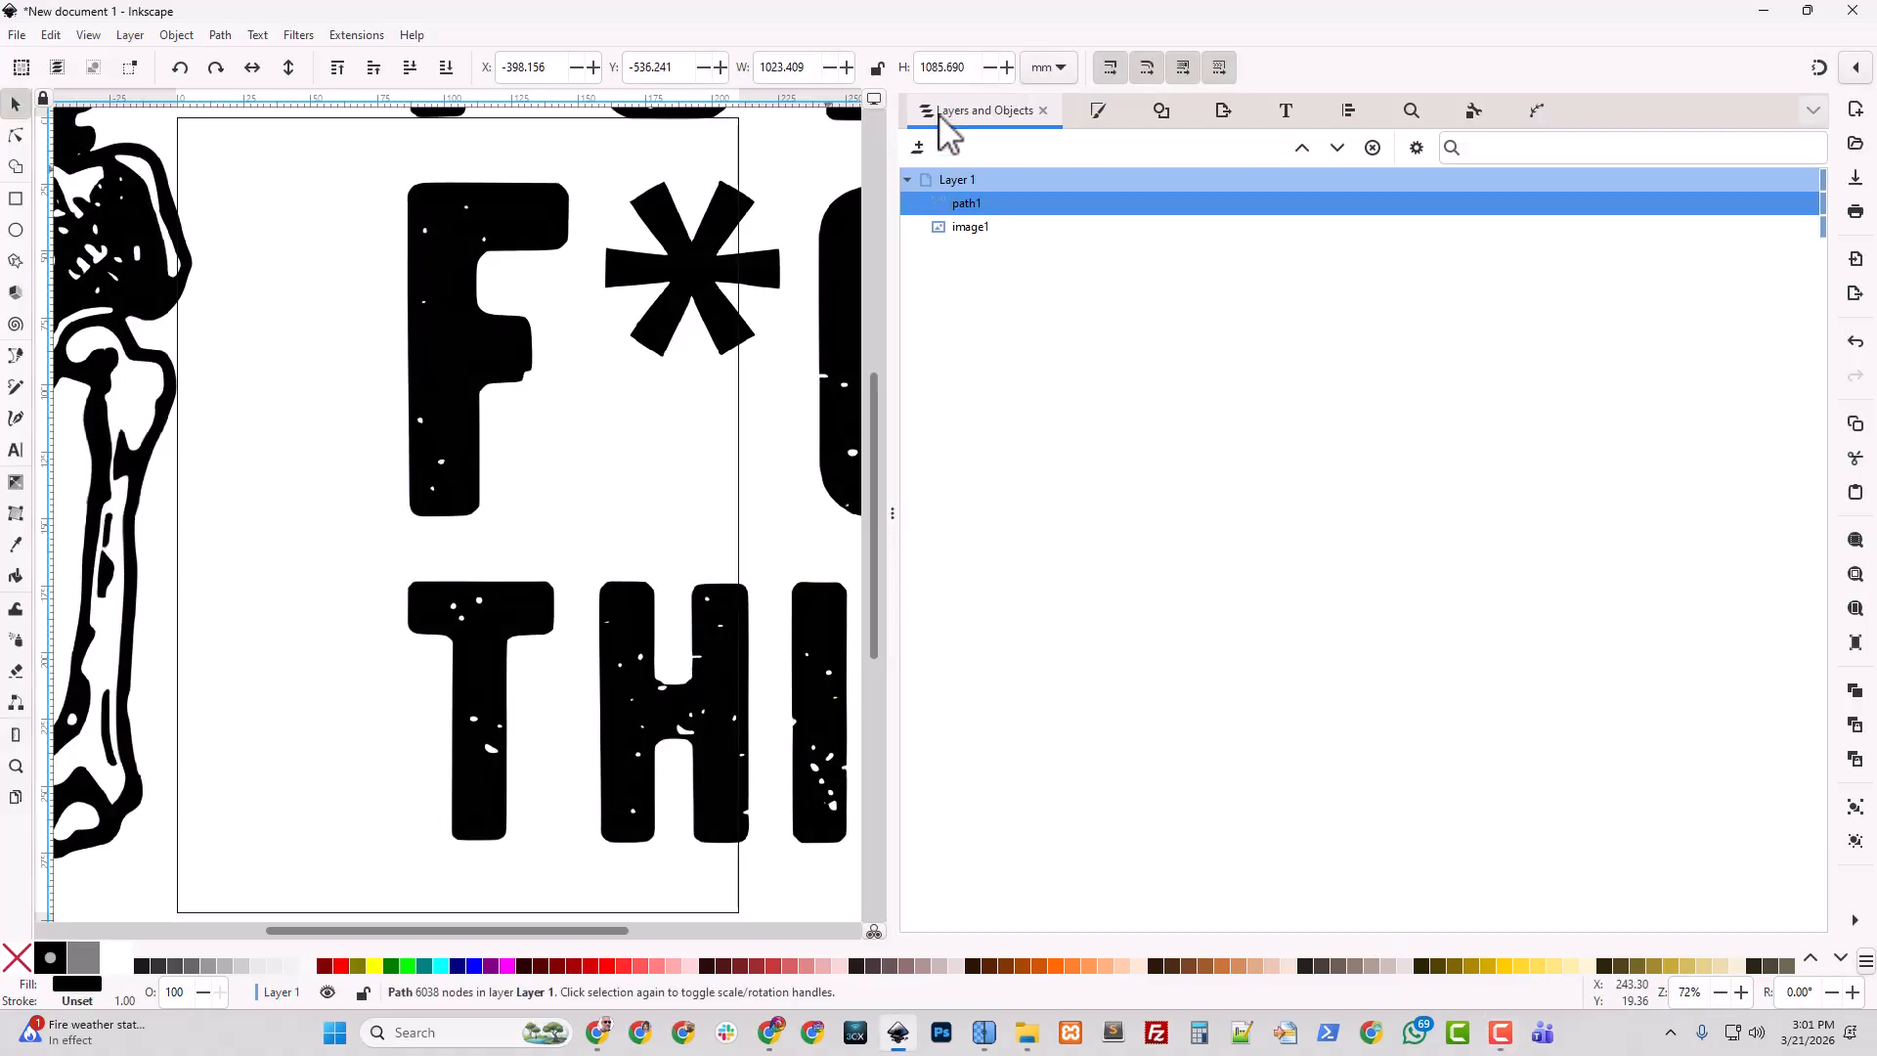
pyautogui.click(969, 227)
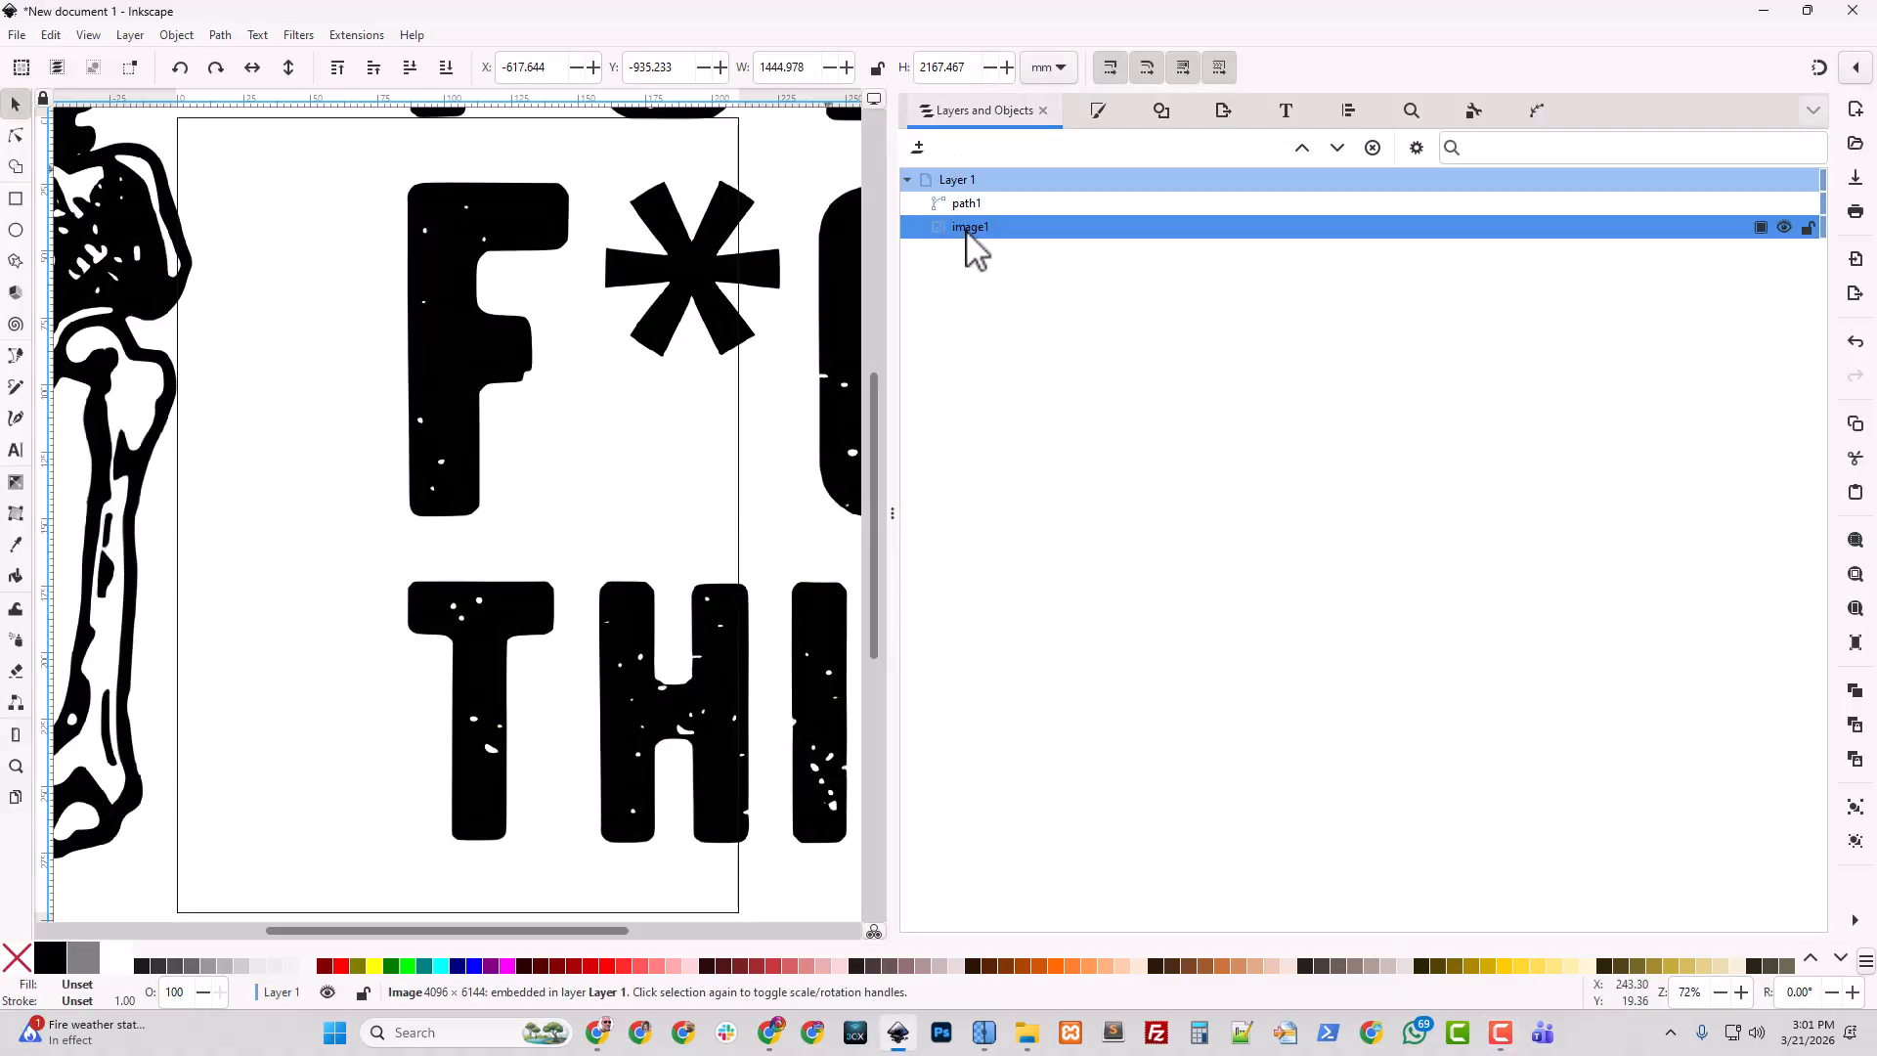
pyautogui.press('Delete')
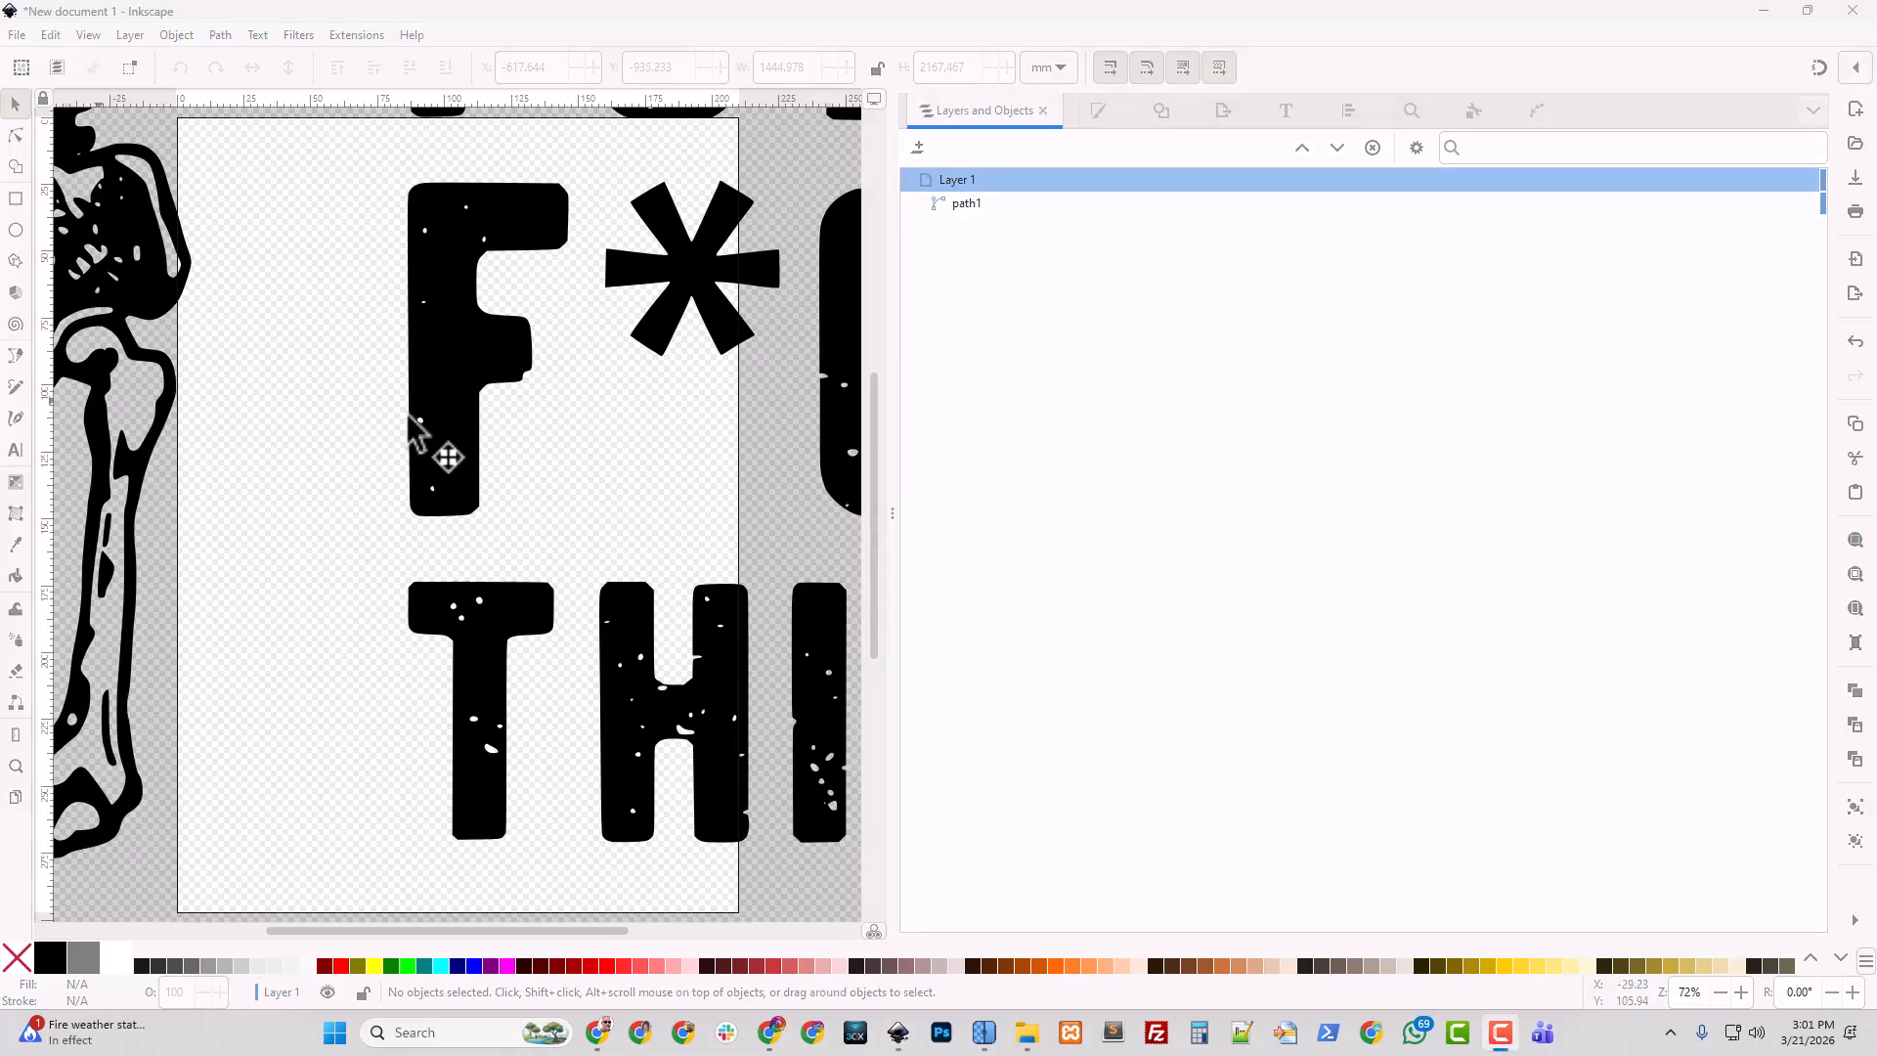
# Resize the page to fit the whole traced design.
pyautogui.click(753, 16)
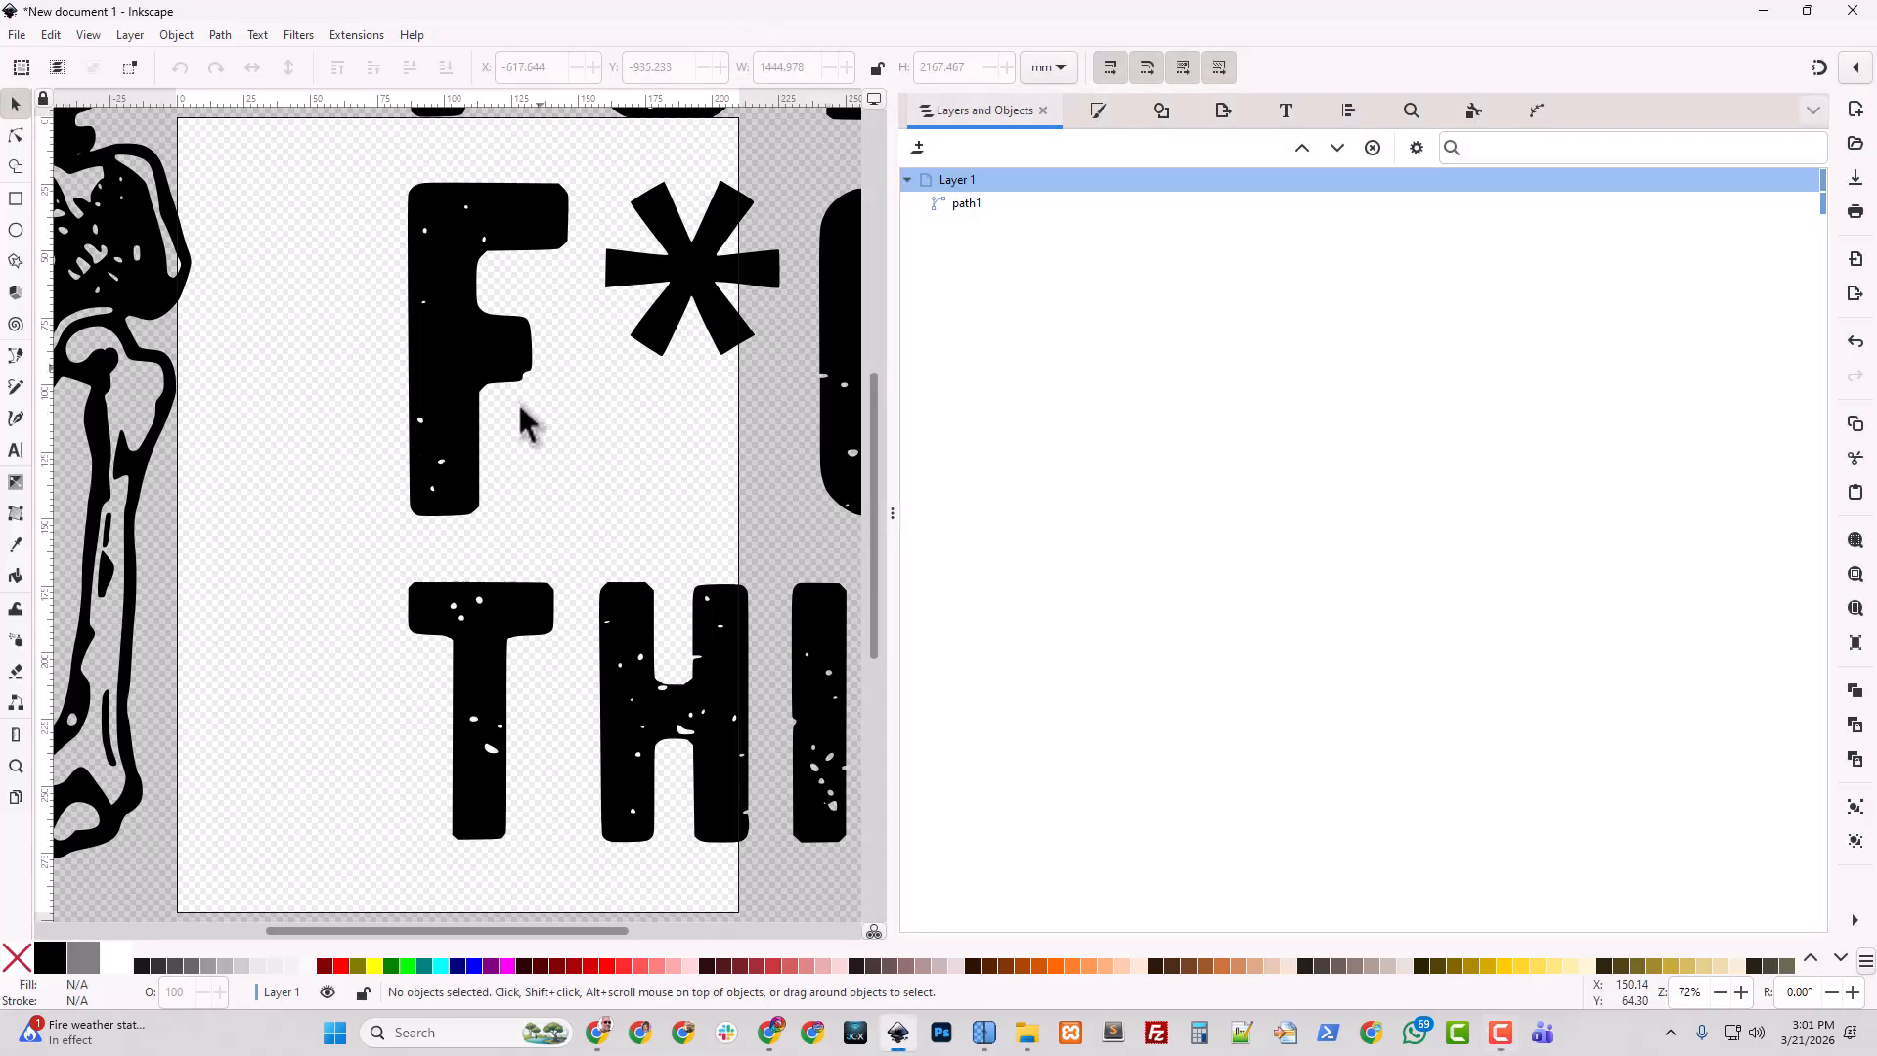
pyautogui.scroll(-3, 495, 471)
pyautogui.scroll(-3, 499, 479)
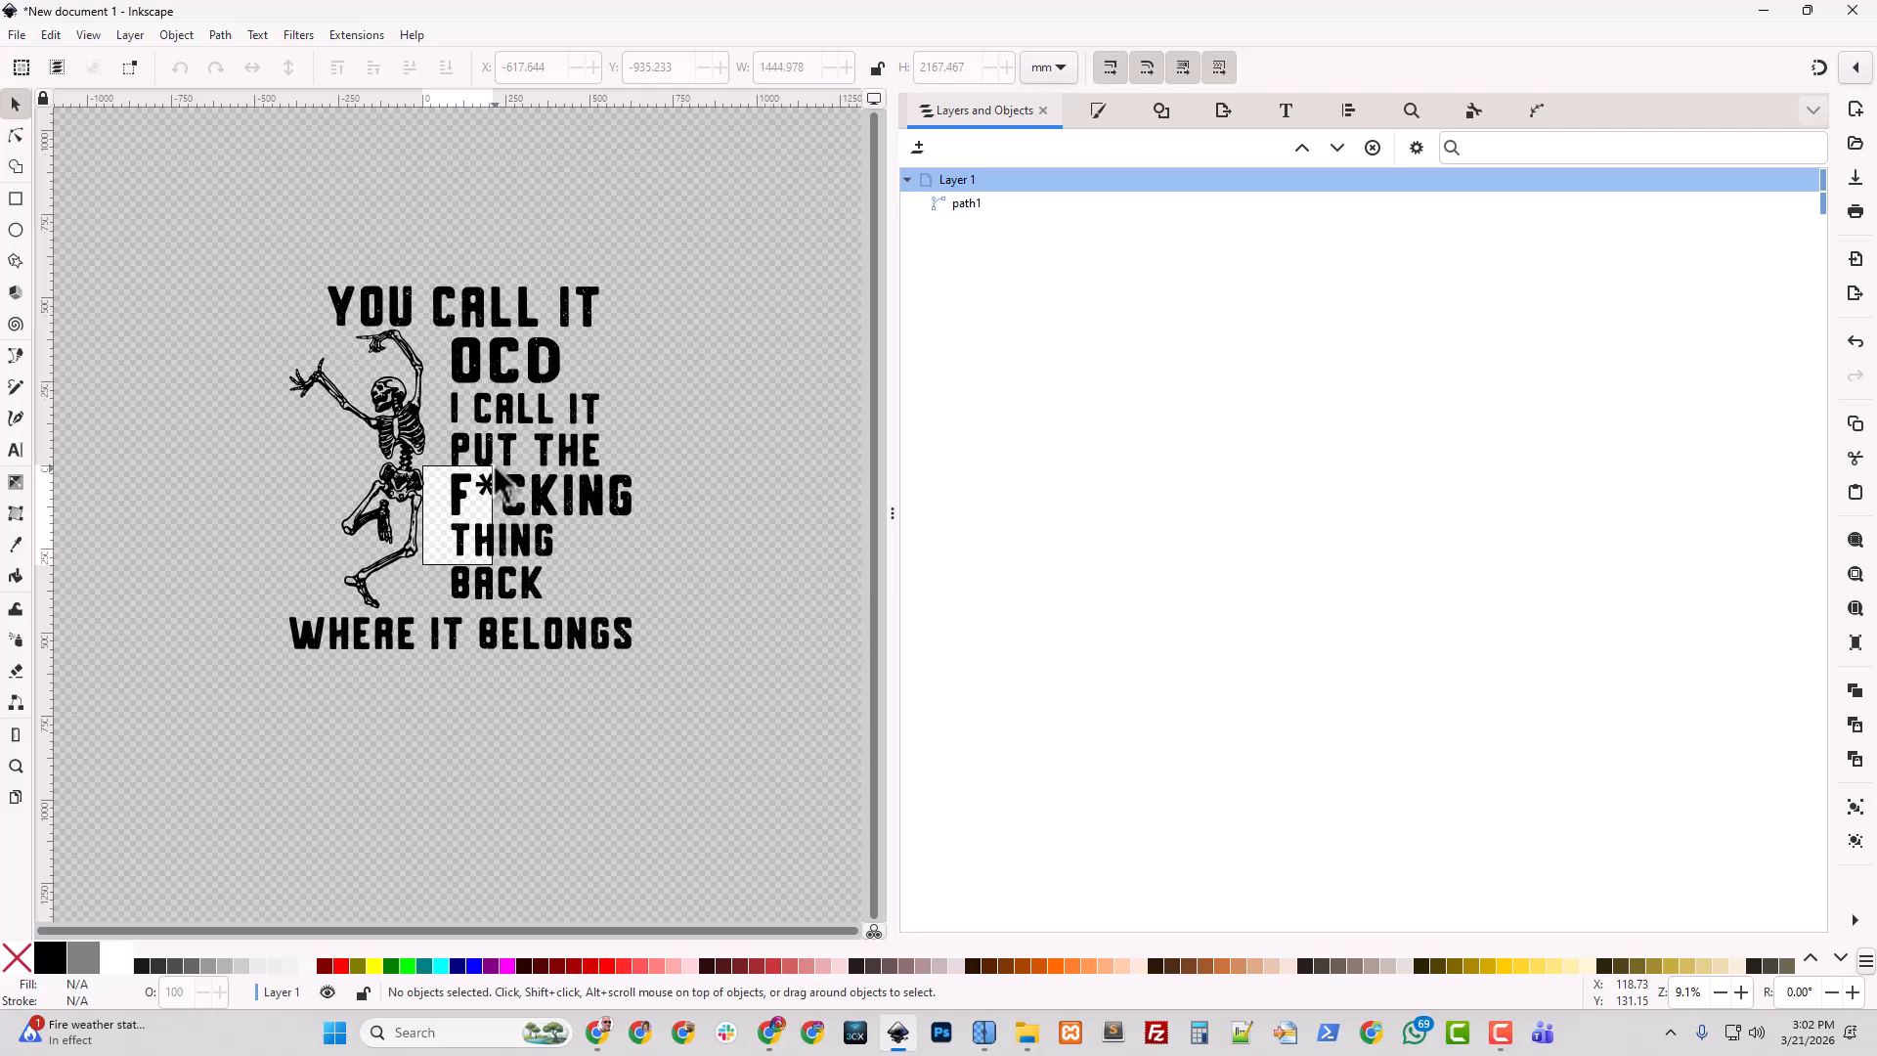
pyautogui.press('ctrl')
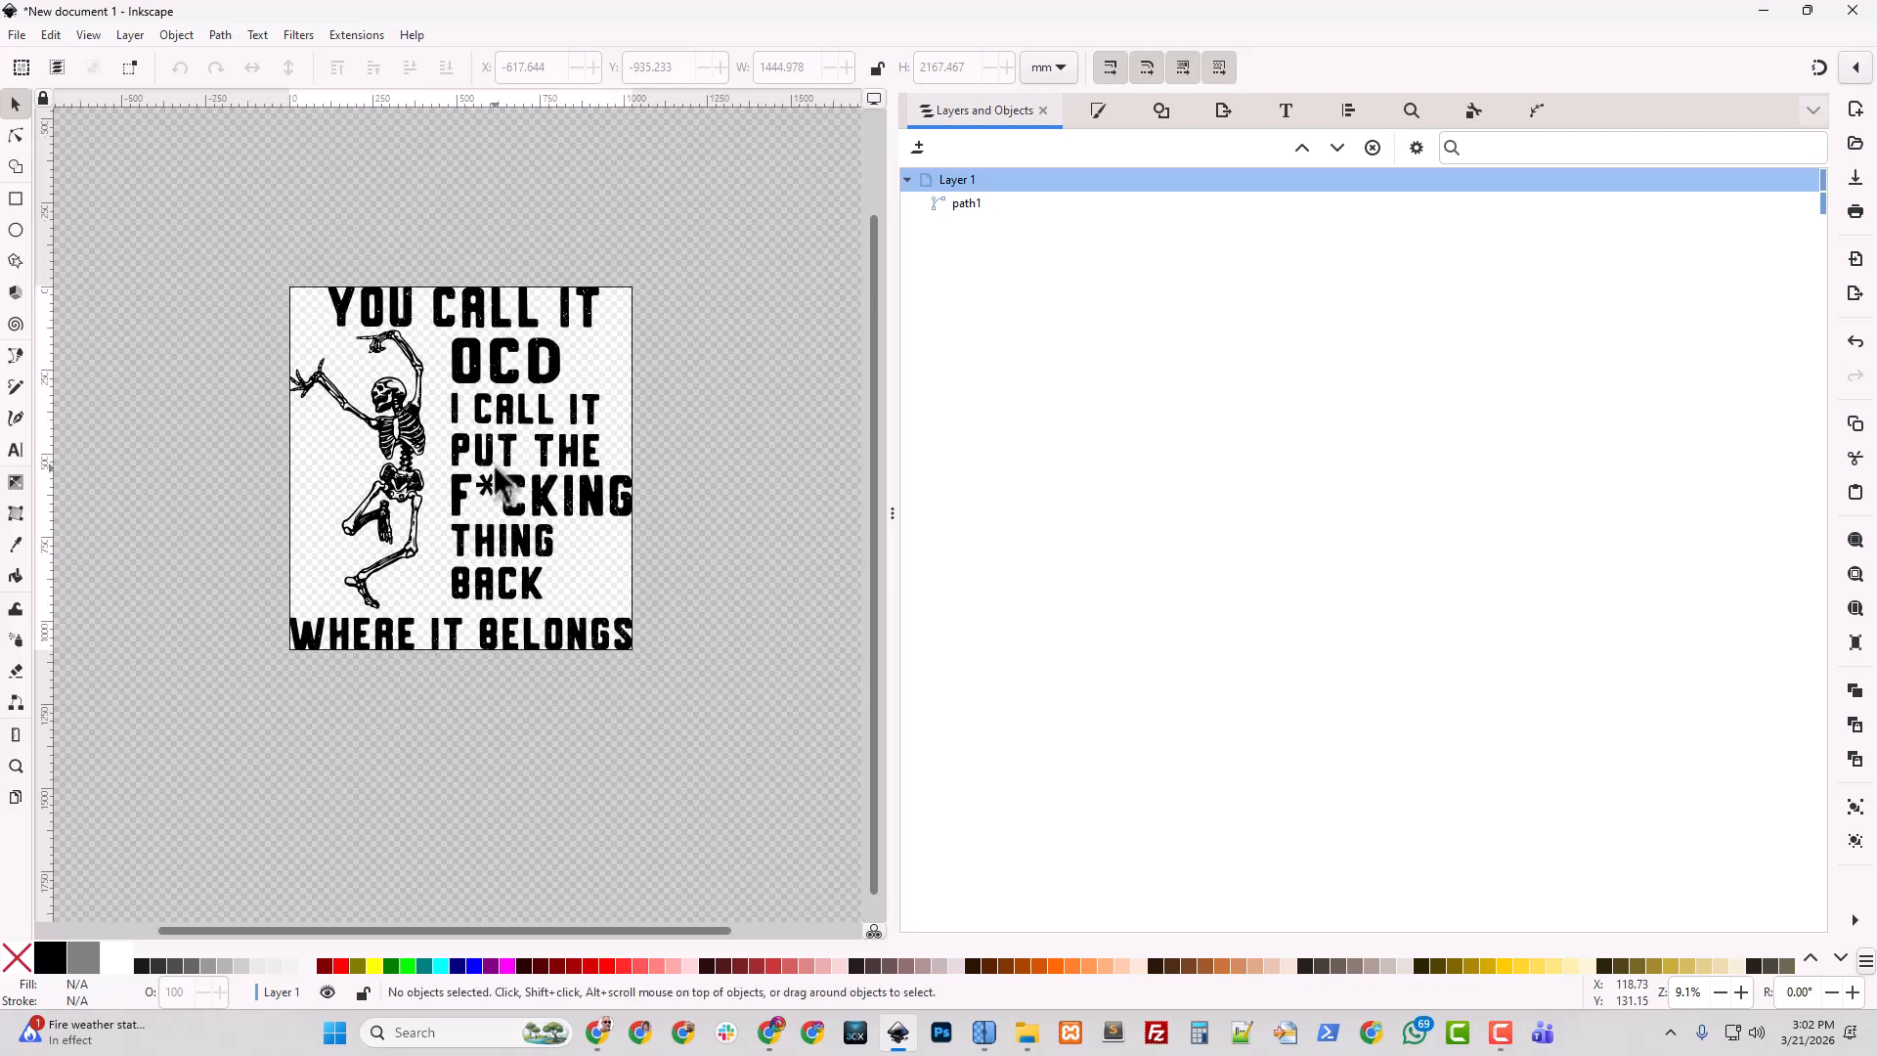
pyautogui.scroll(2, 461, 438)
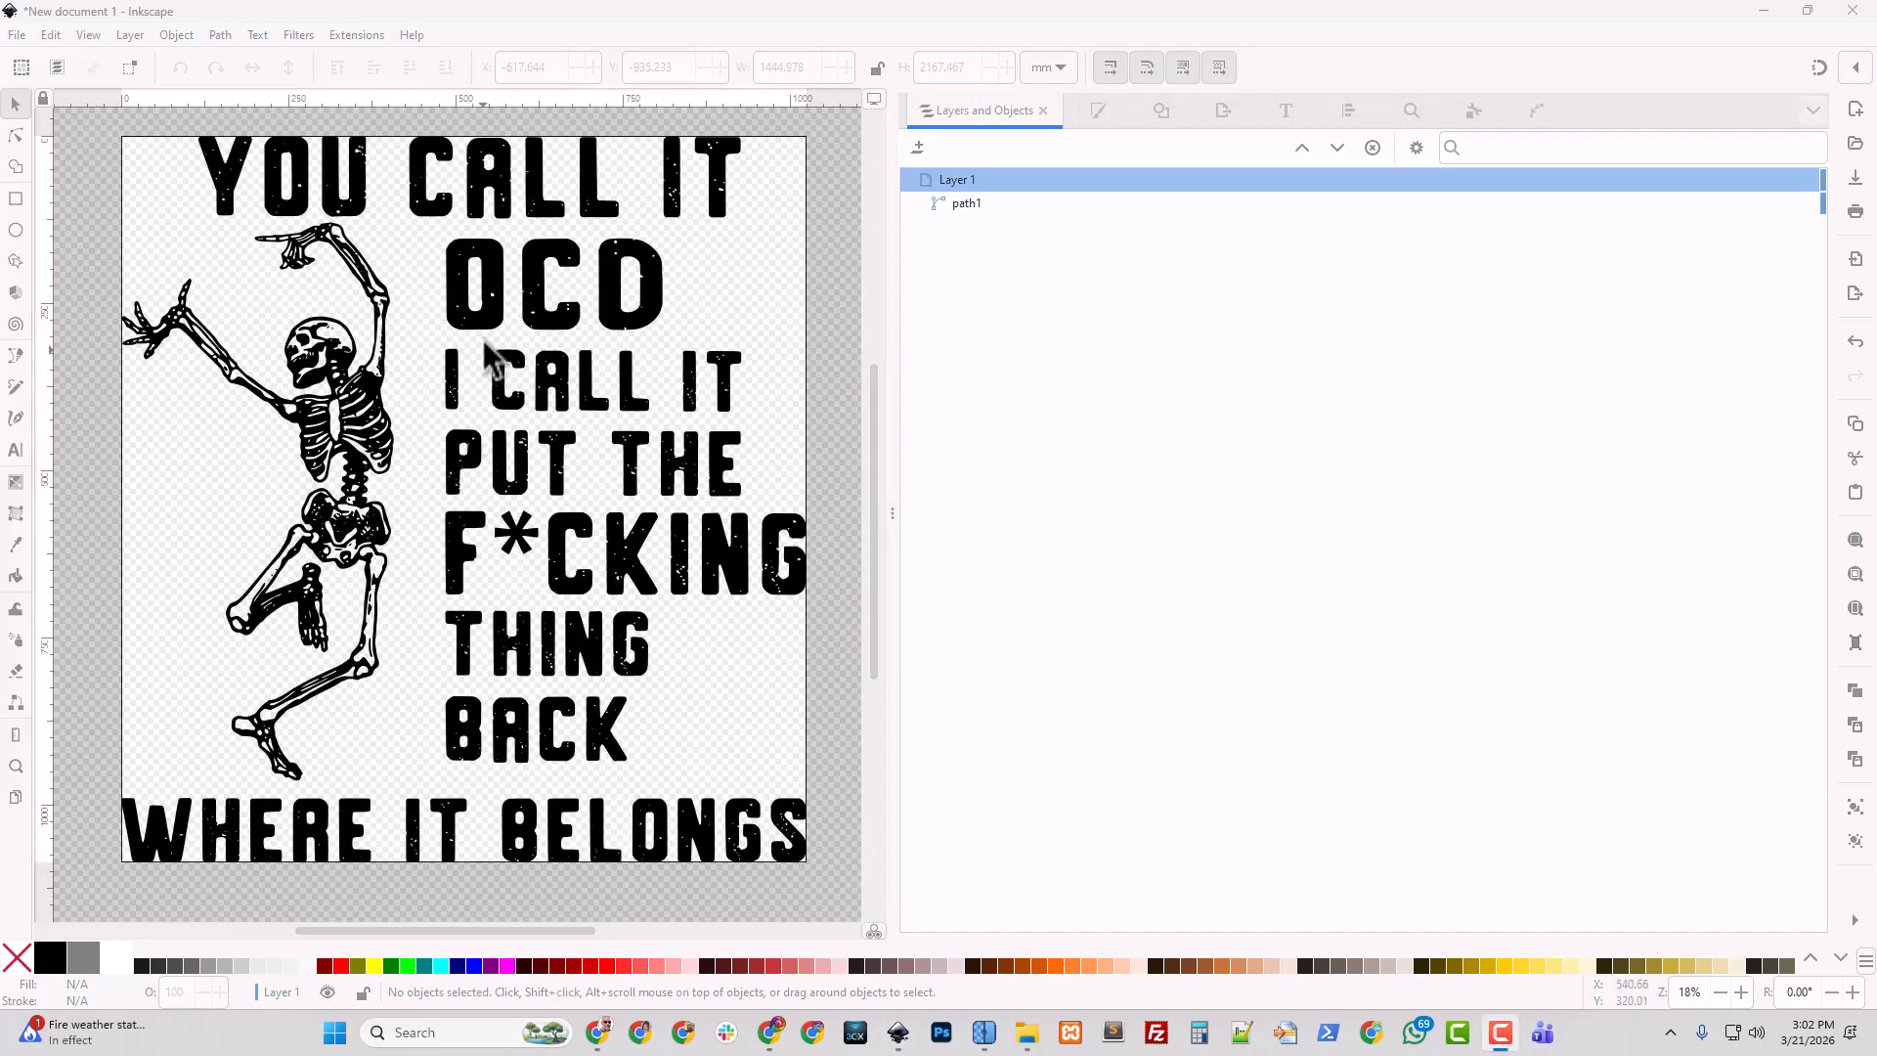
# Fill the traced design with a flat cream color, RGB 232, 215, 183.
pyautogui.click(528, 357)
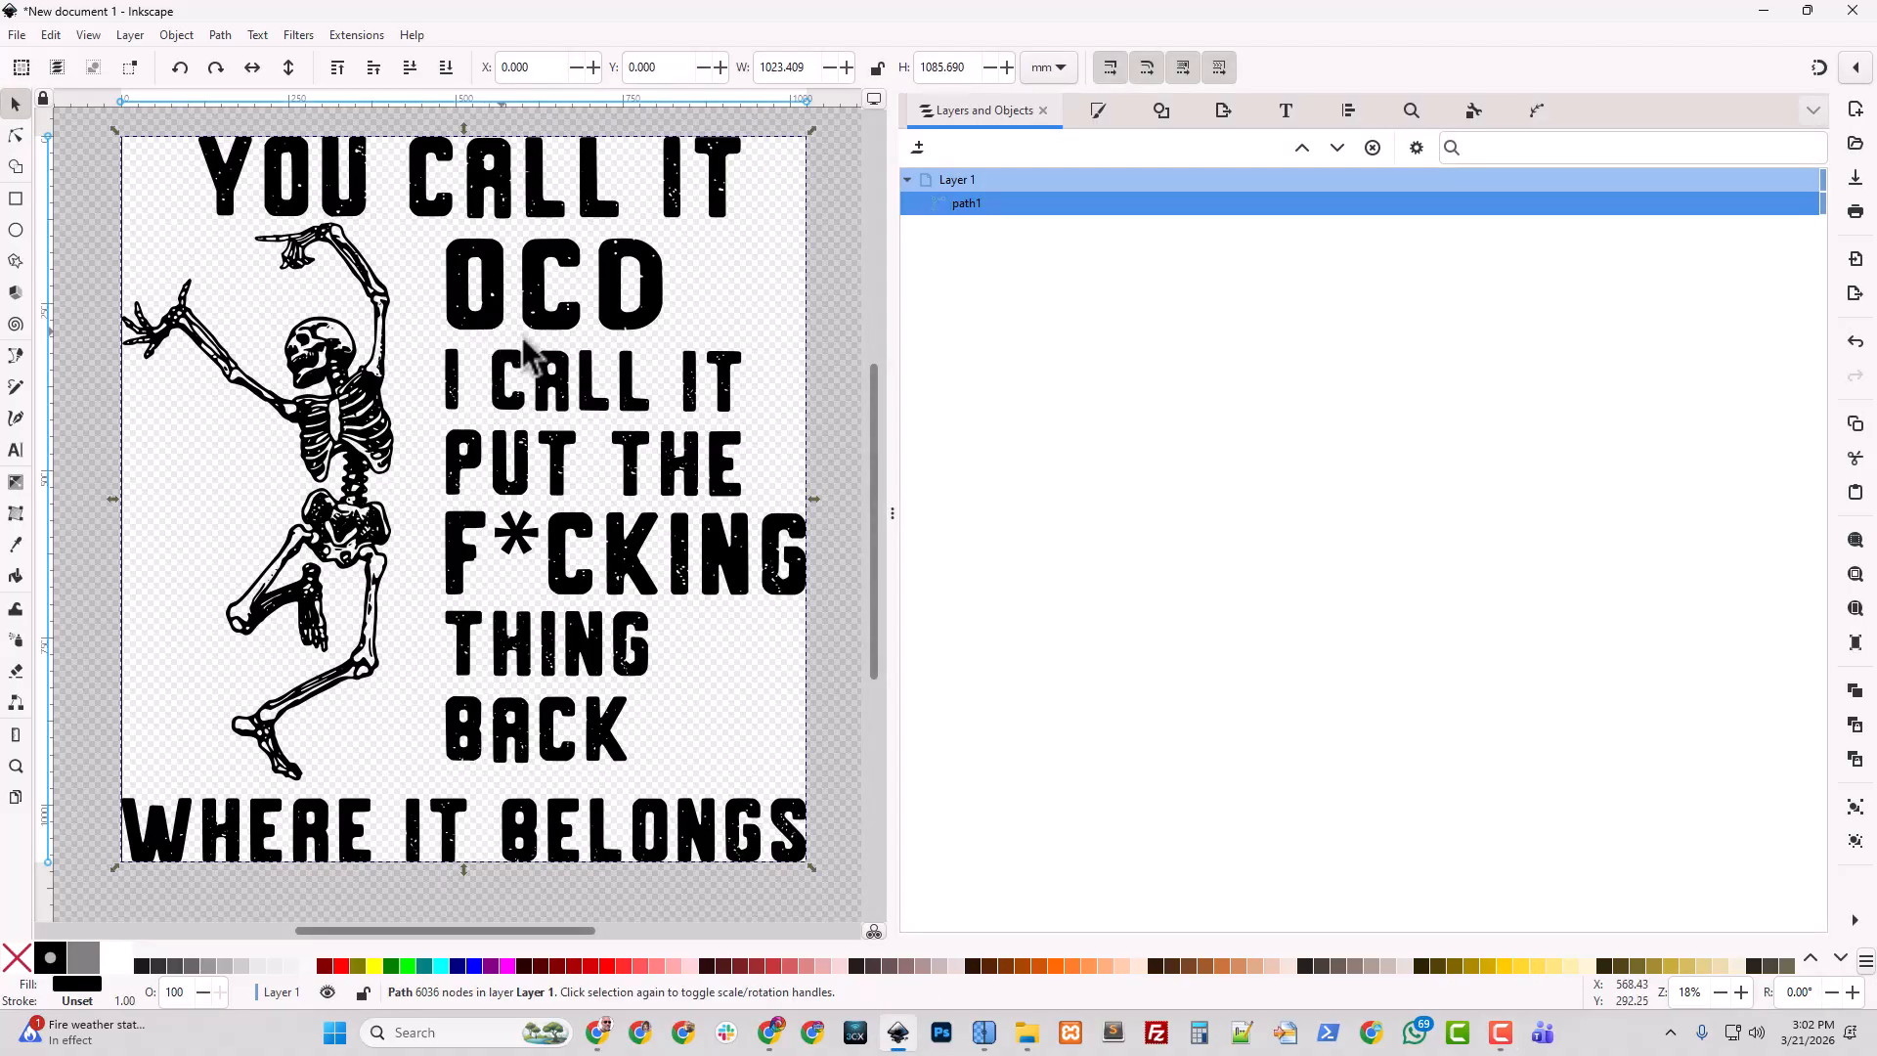
pyautogui.click(179, 36)
pyautogui.click(221, 84)
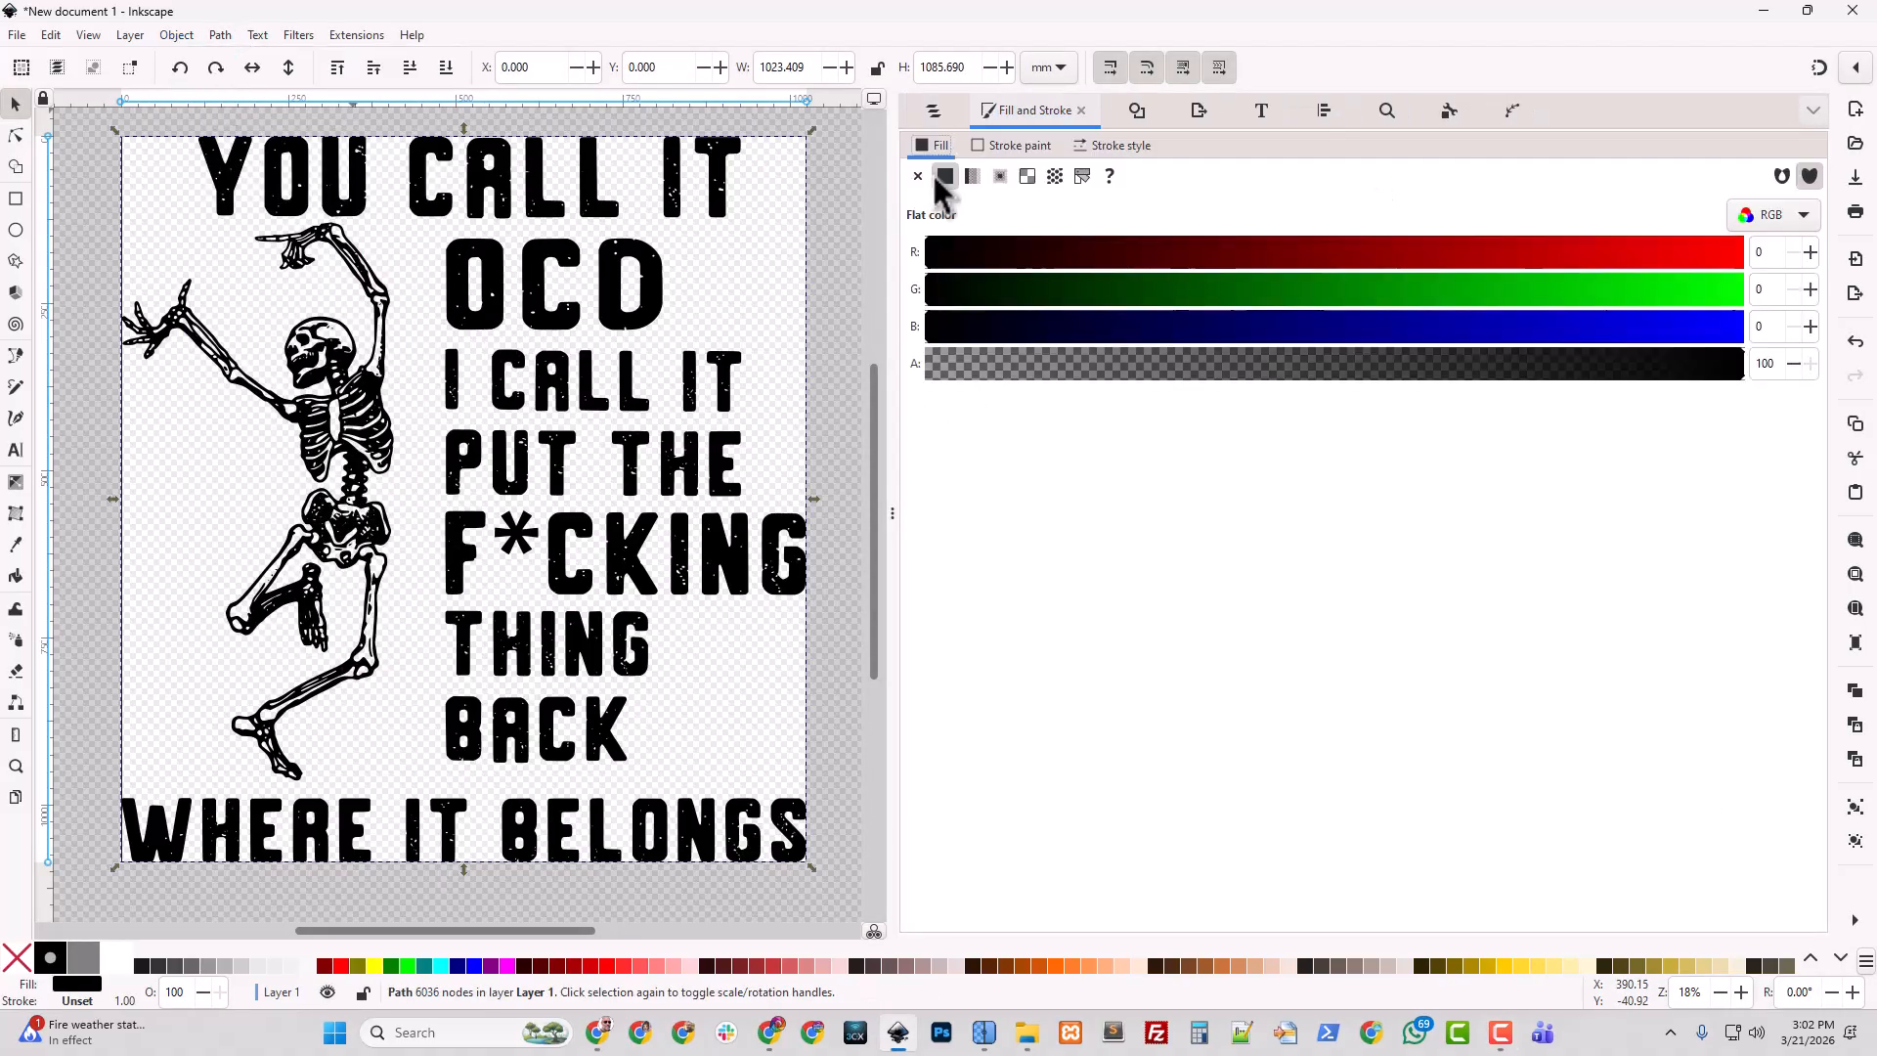
pyautogui.moveTo(1492, 256); pyautogui.dragTo(1671, 262)
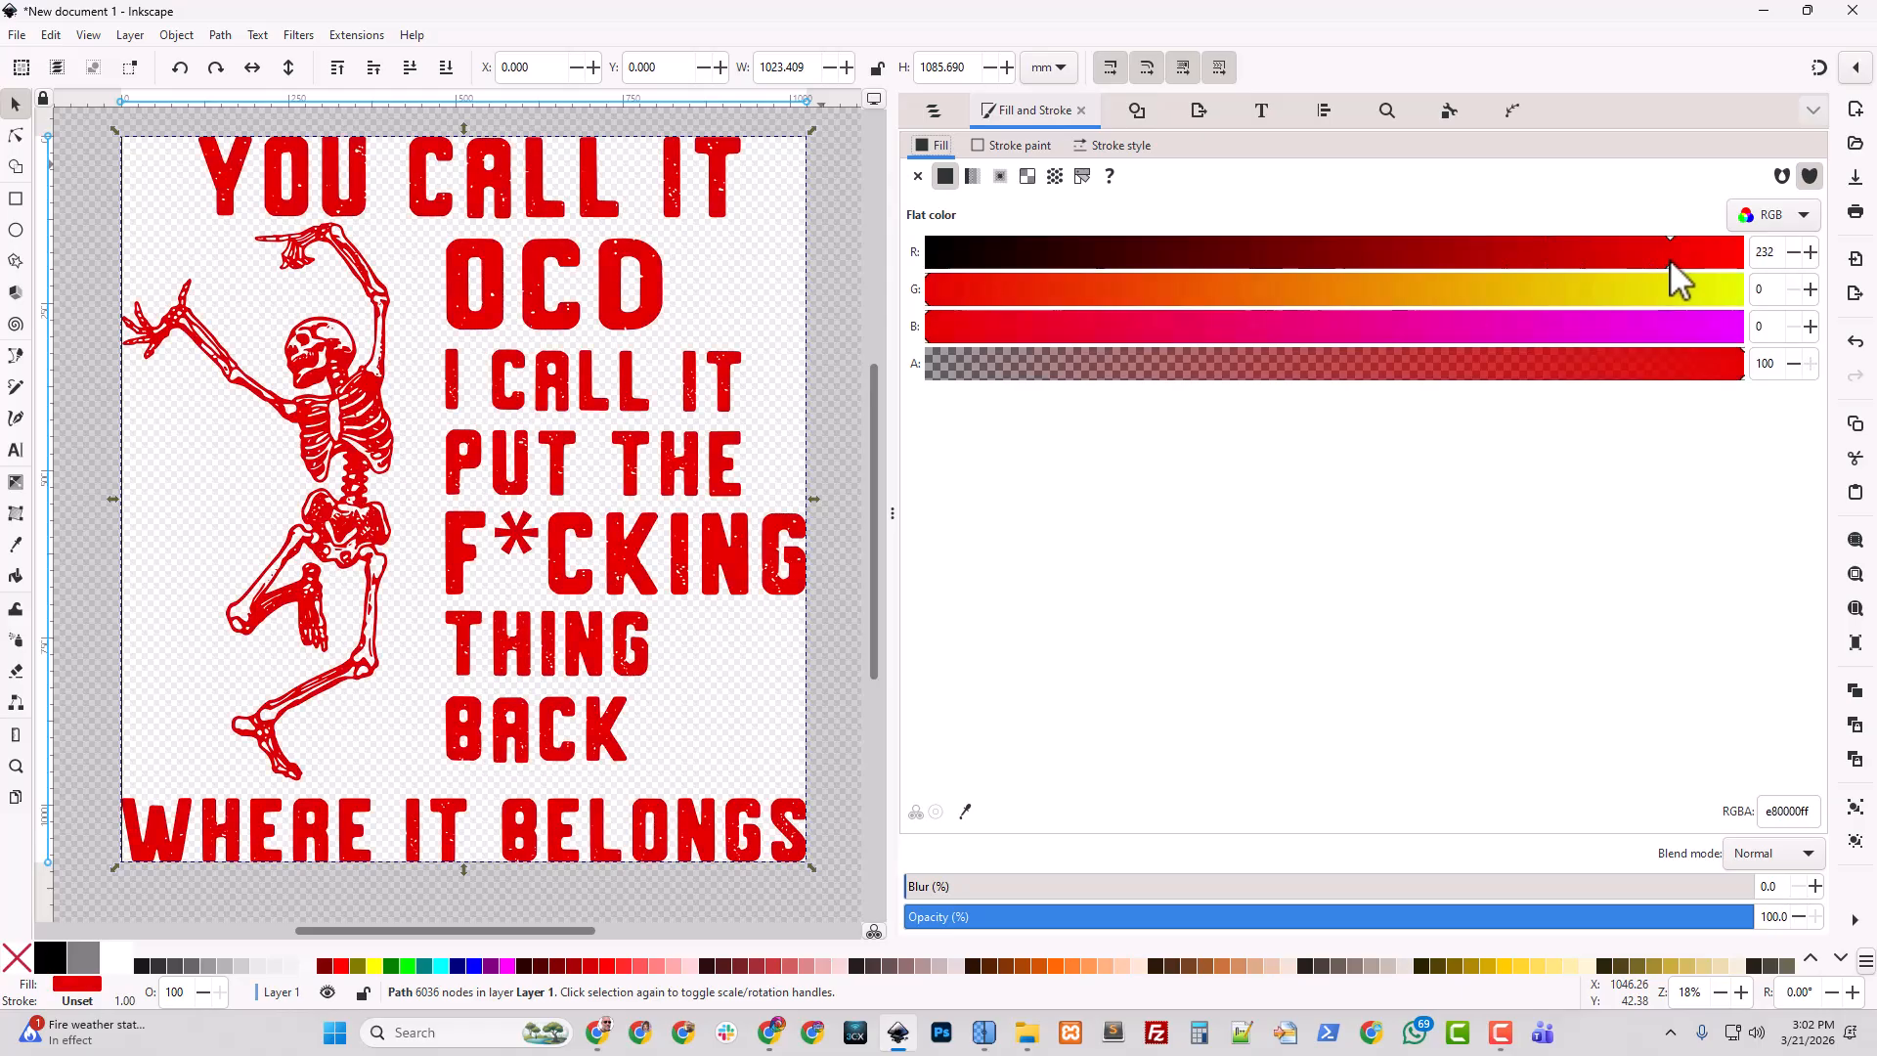
pyautogui.moveTo(1396, 325); pyautogui.dragTo(1516, 327)
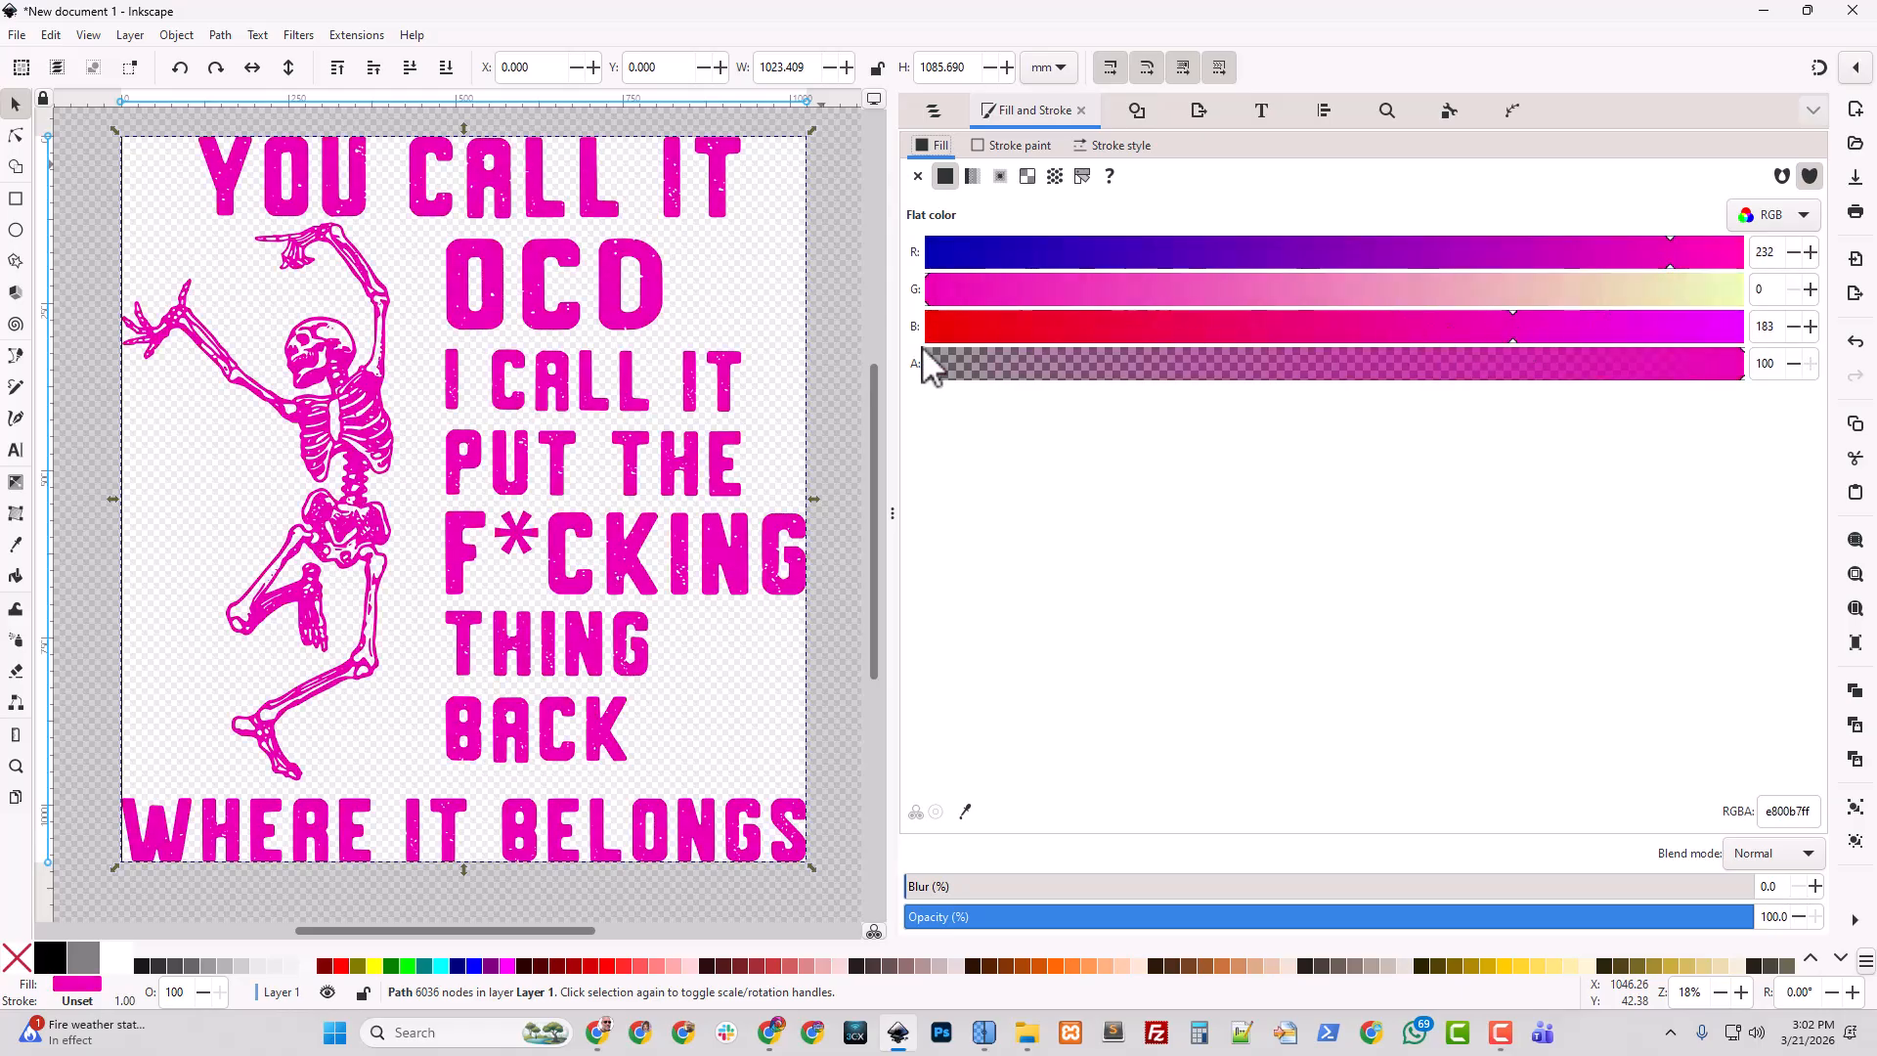
pyautogui.moveTo(1164, 289)
pyautogui.mouseDown()
pyautogui.moveTo(1647, 290)
pyautogui.moveTo(1441, 280)
pyautogui.moveTo(1618, 285)
pyautogui.mouseUp()
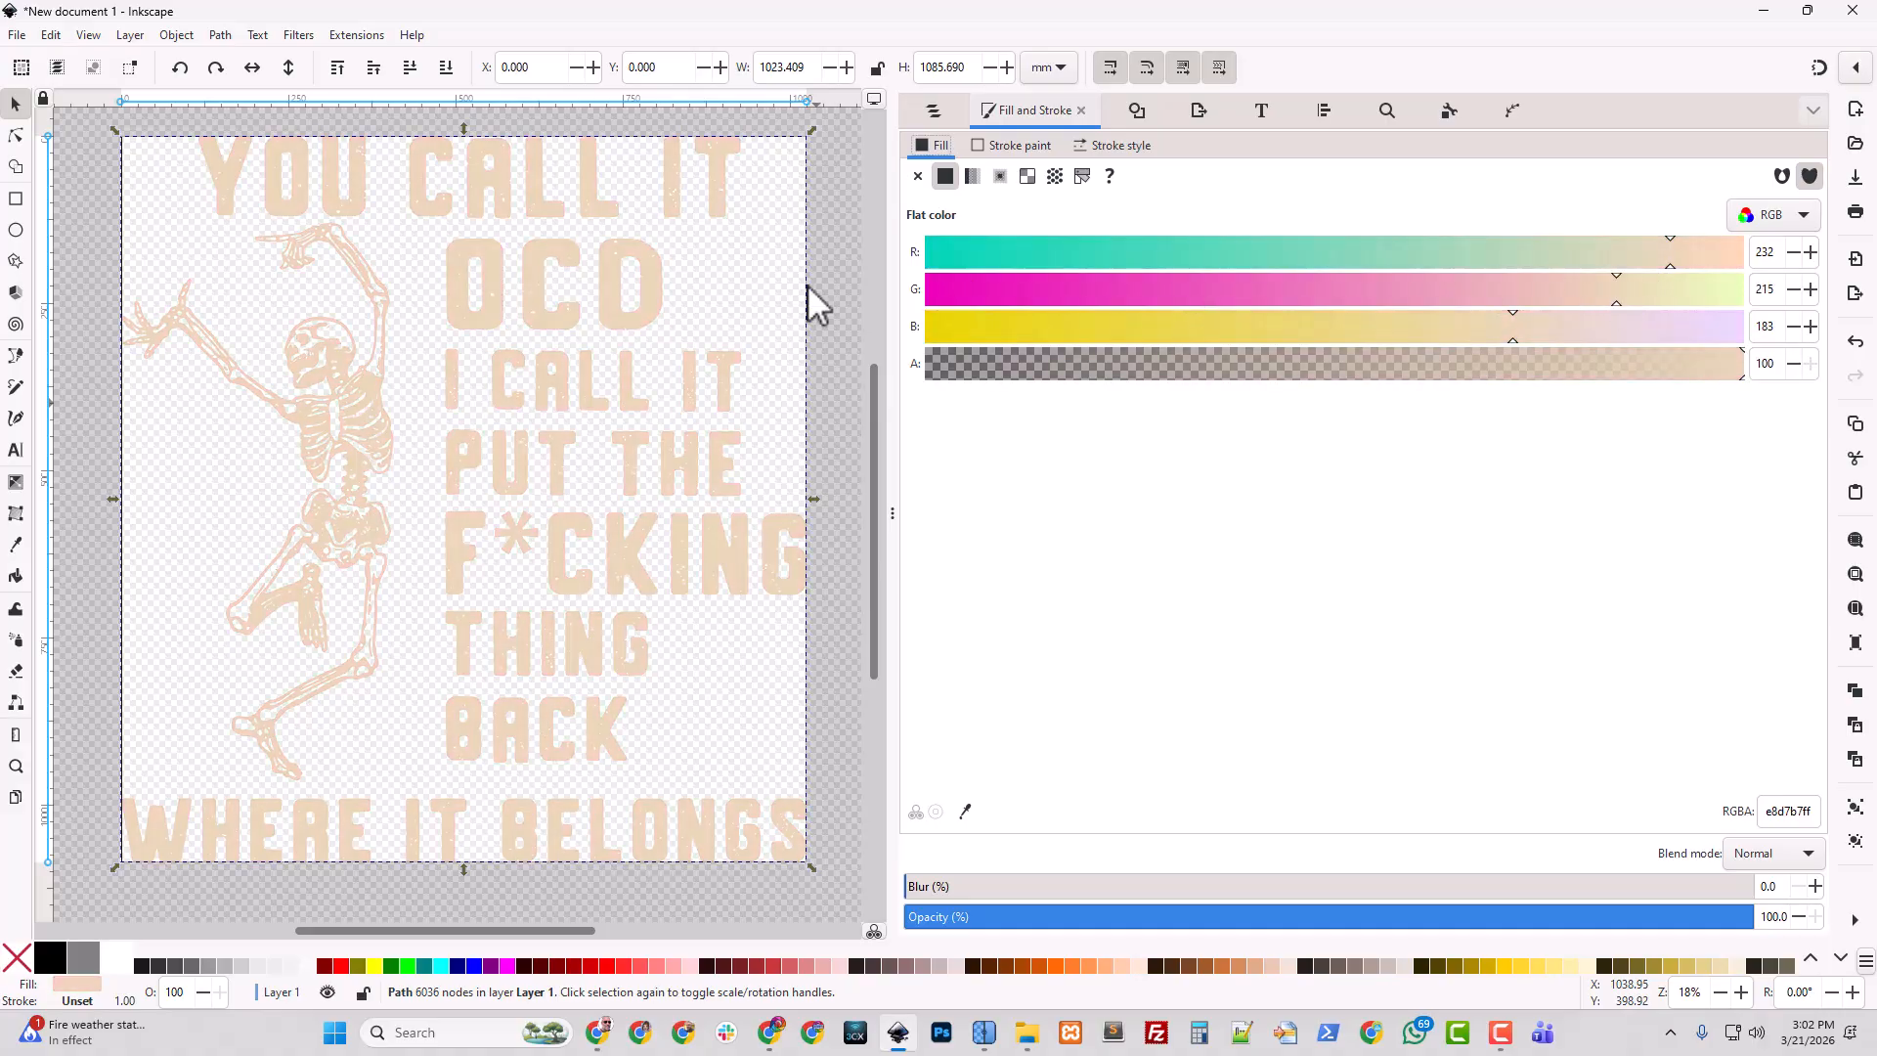
# Draw a rectangle about 1130 x 1150 mm covering the whole page and fill it with black, RGB 0, 0, 0.
pyautogui.click(15, 199)
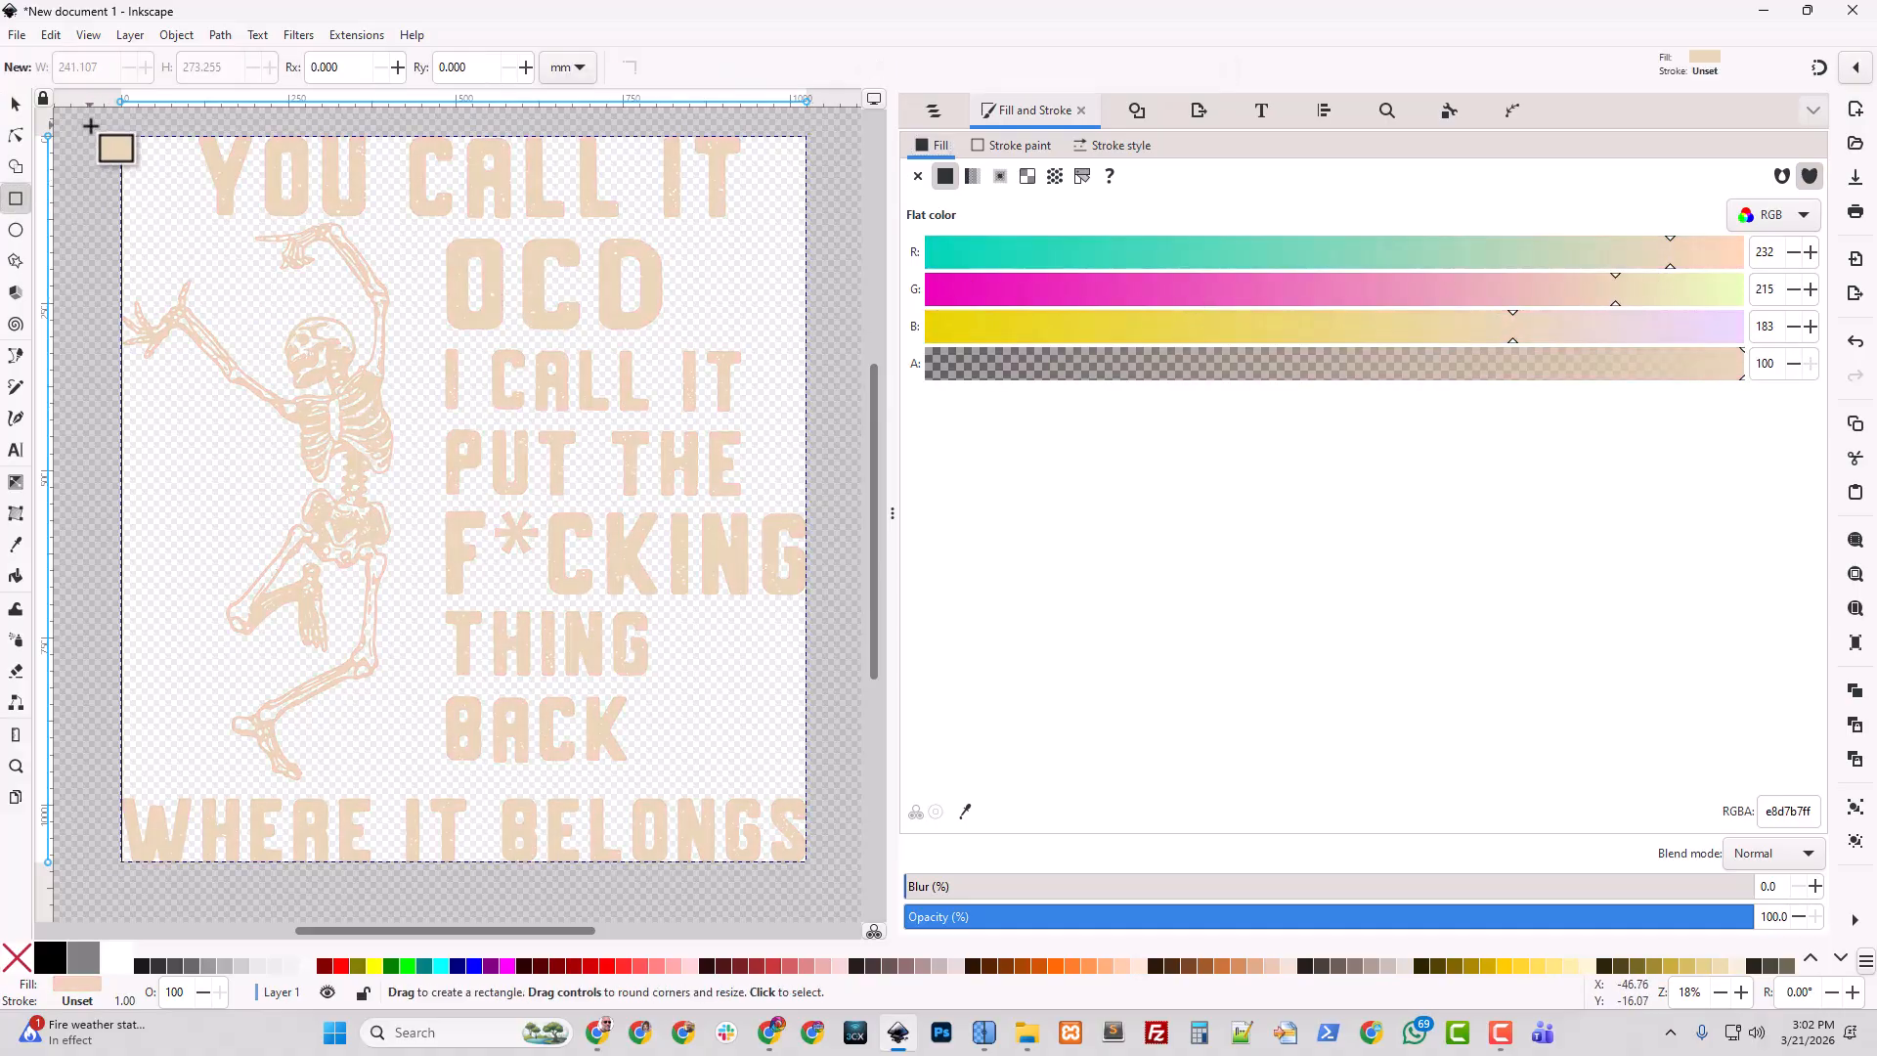
pyautogui.moveTo(90, 125); pyautogui.dragTo(846, 892)
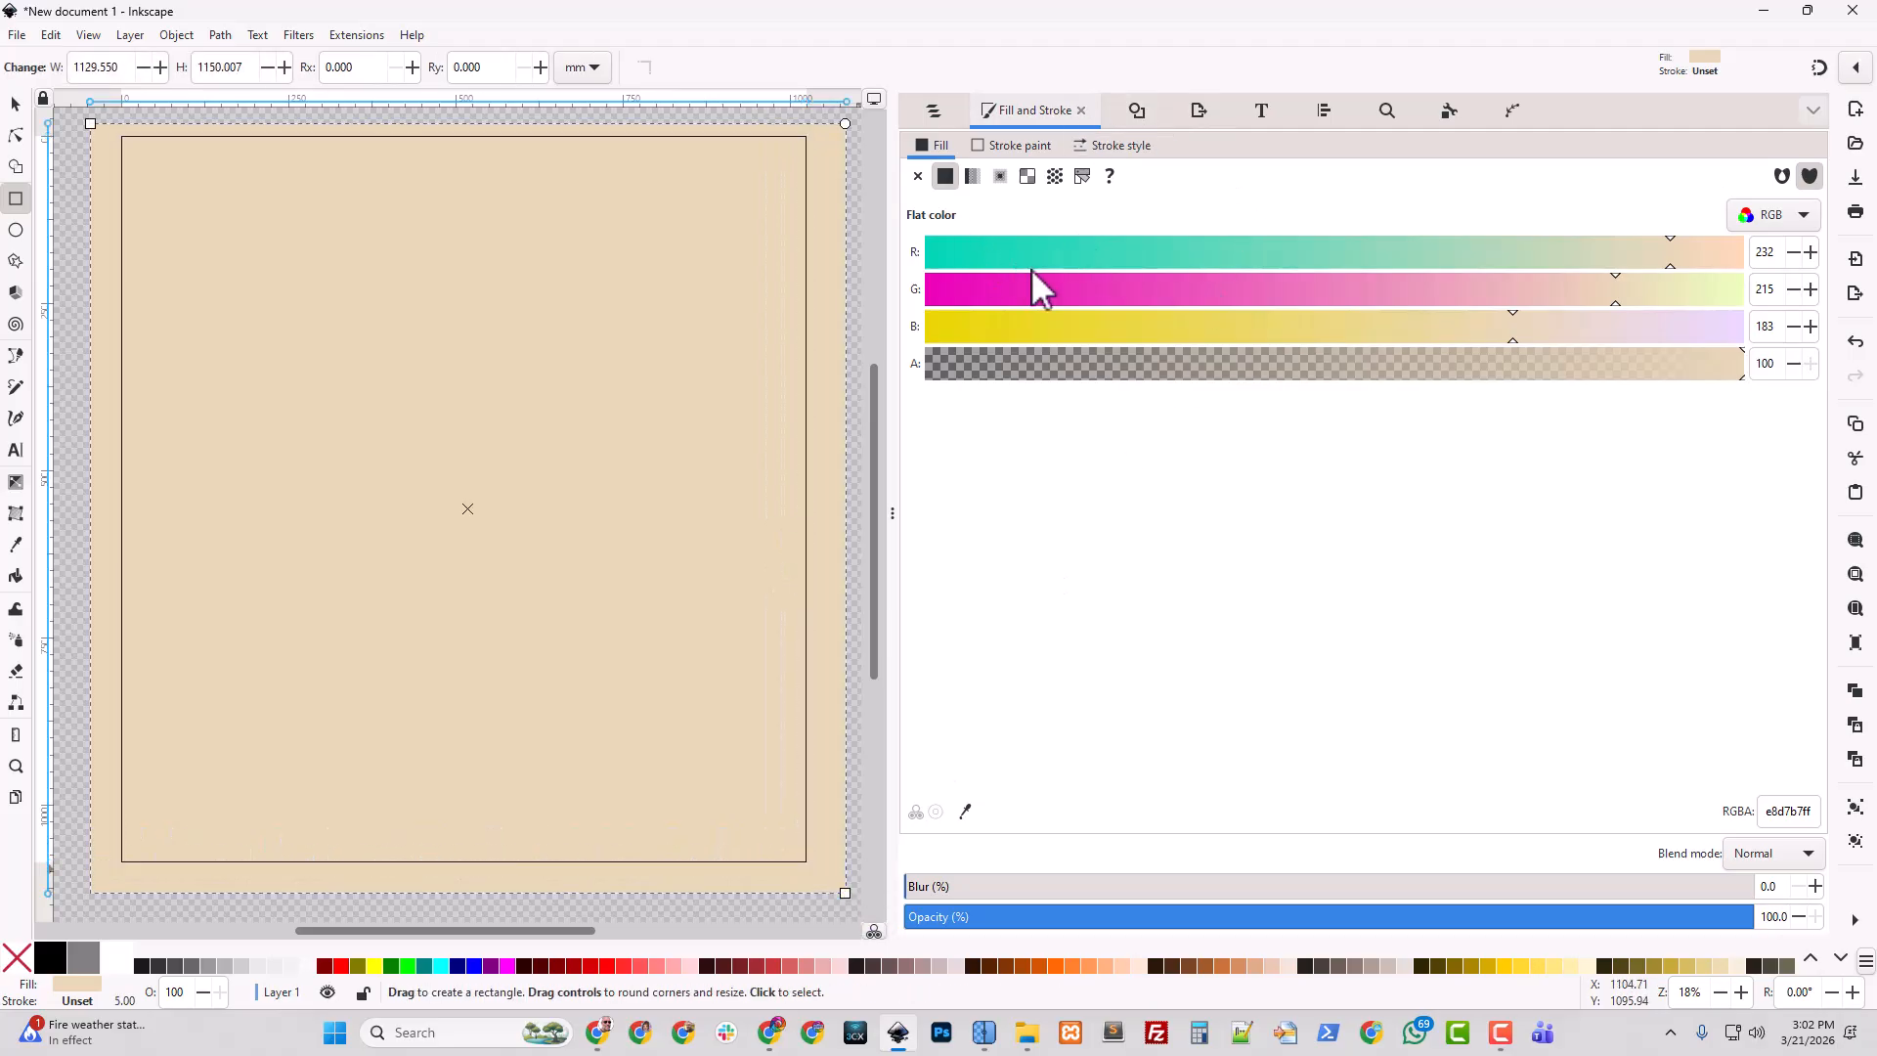
pyautogui.moveTo(1031, 270); pyautogui.dragTo(754, 268)
pyautogui.click(931, 288)
pyautogui.moveTo(964, 335); pyautogui.dragTo(856, 223)
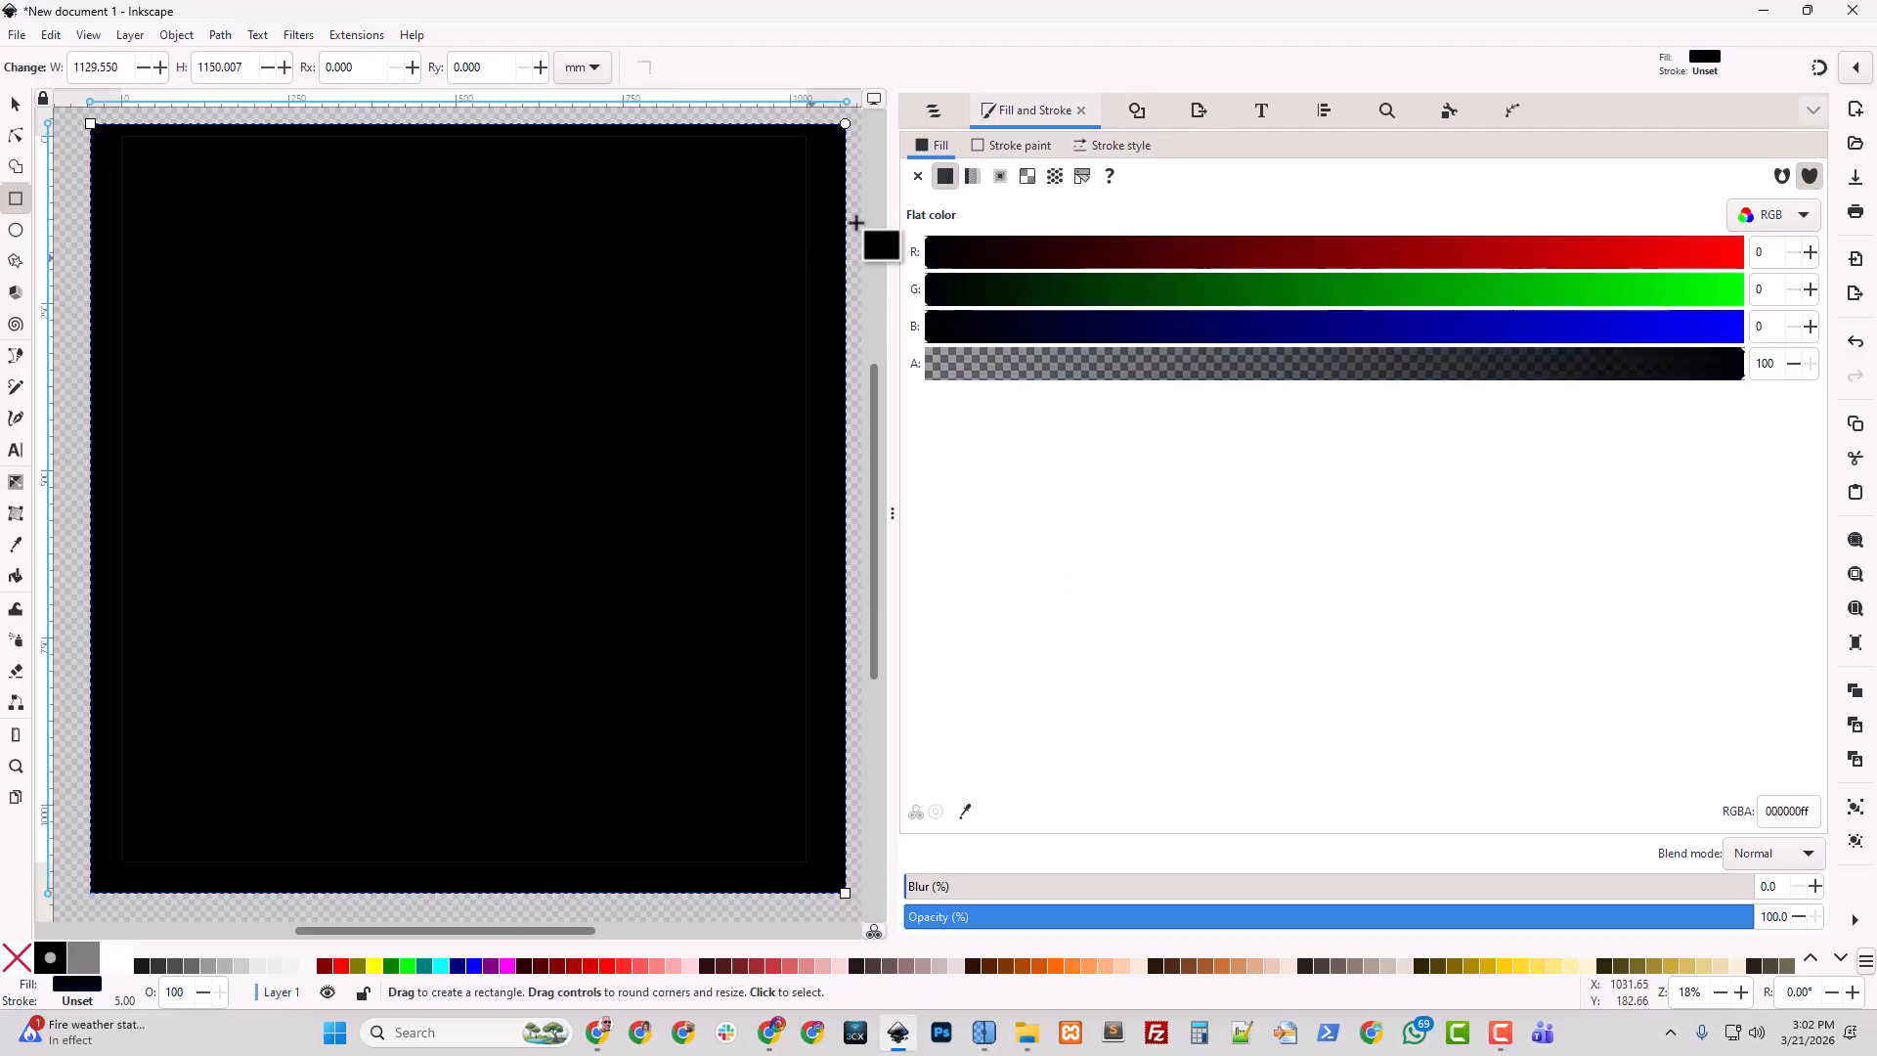
# Lower the black rectangle beneath the traced design in the layer order, and select the design's path.
pyautogui.click(177, 36)
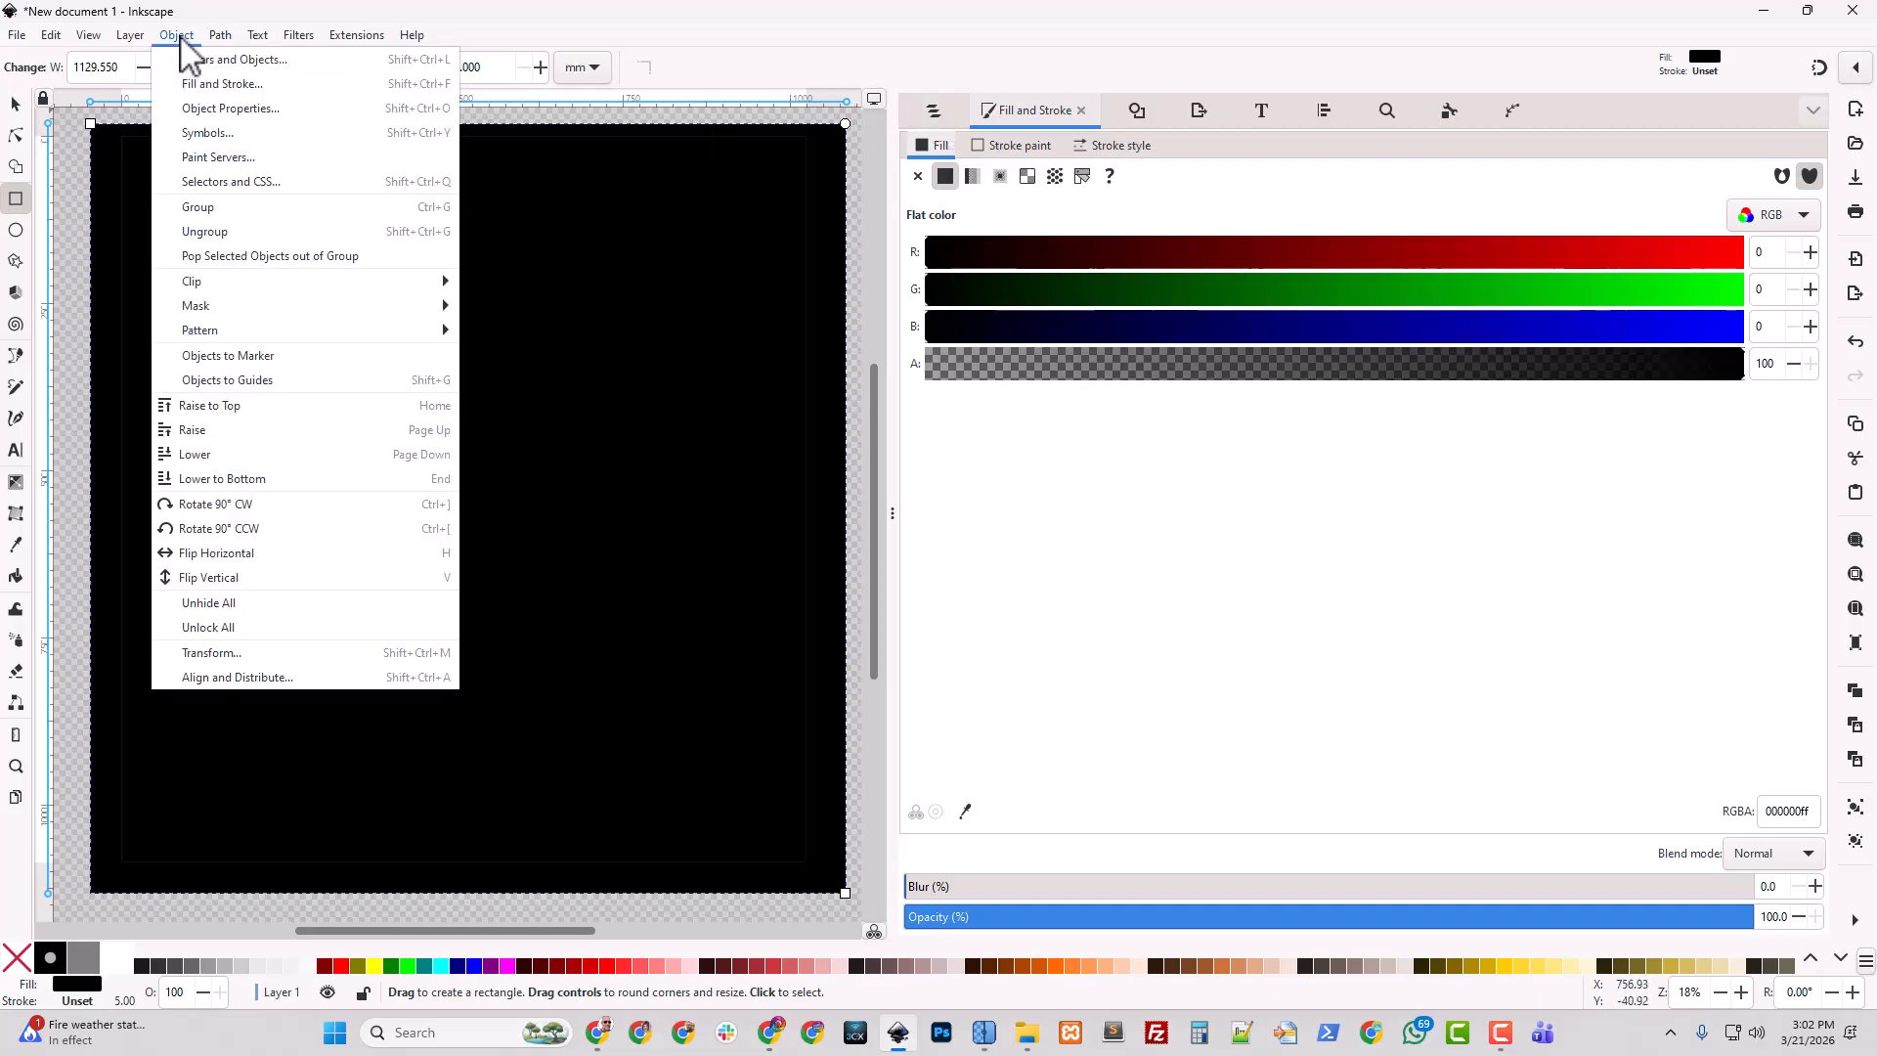
pyautogui.click(192, 60)
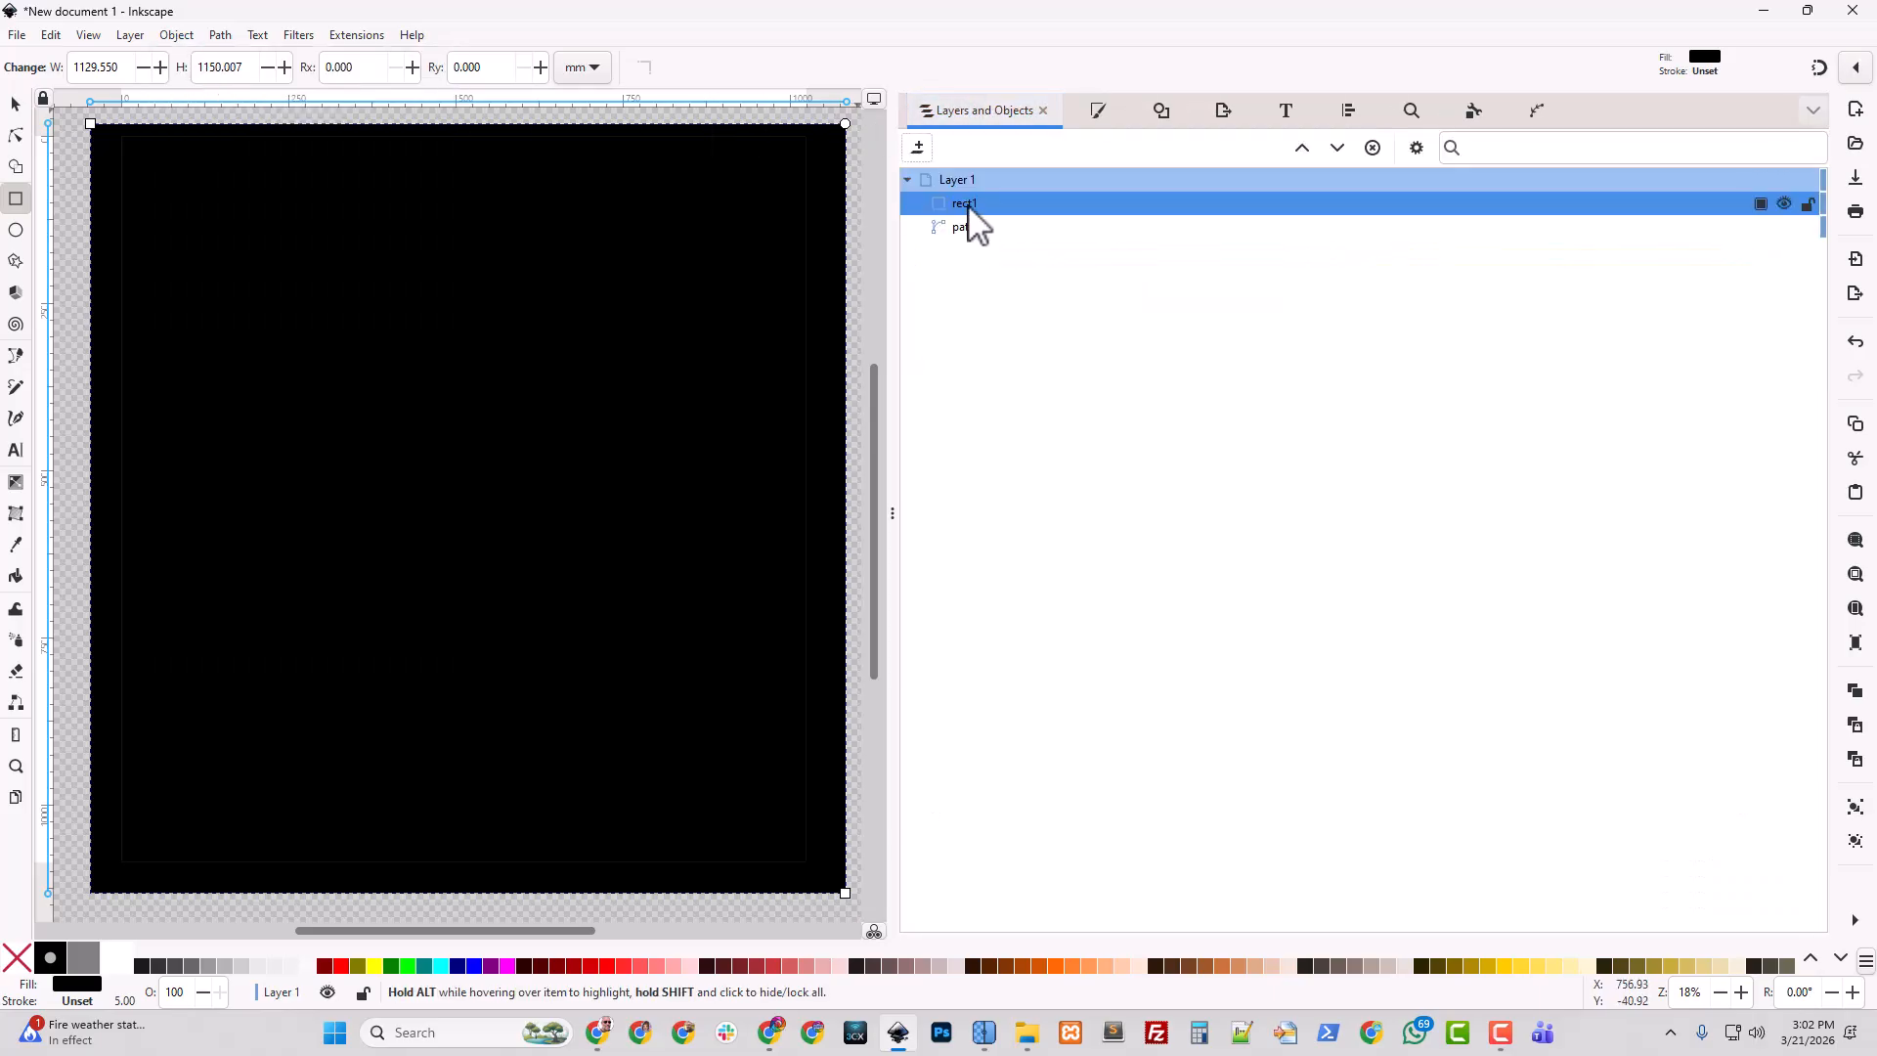
pyautogui.click(1339, 146)
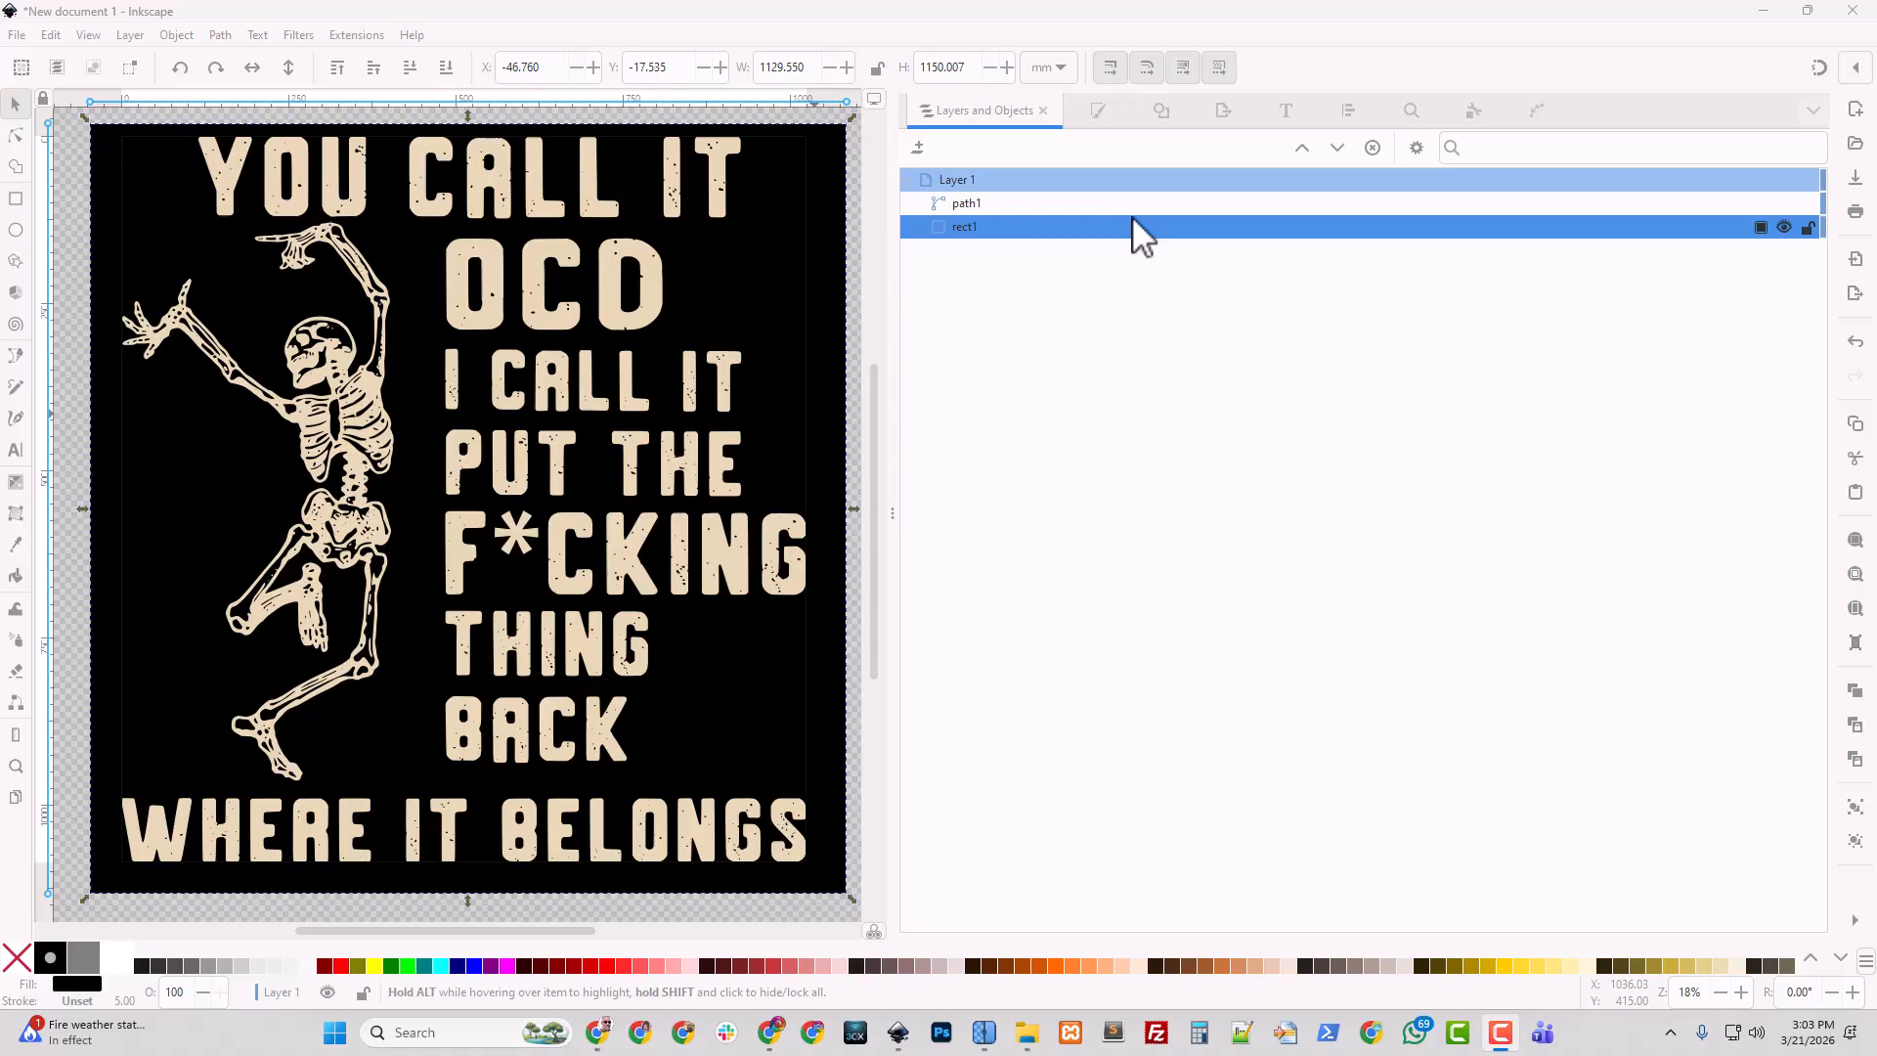
pyautogui.click(977, 205)
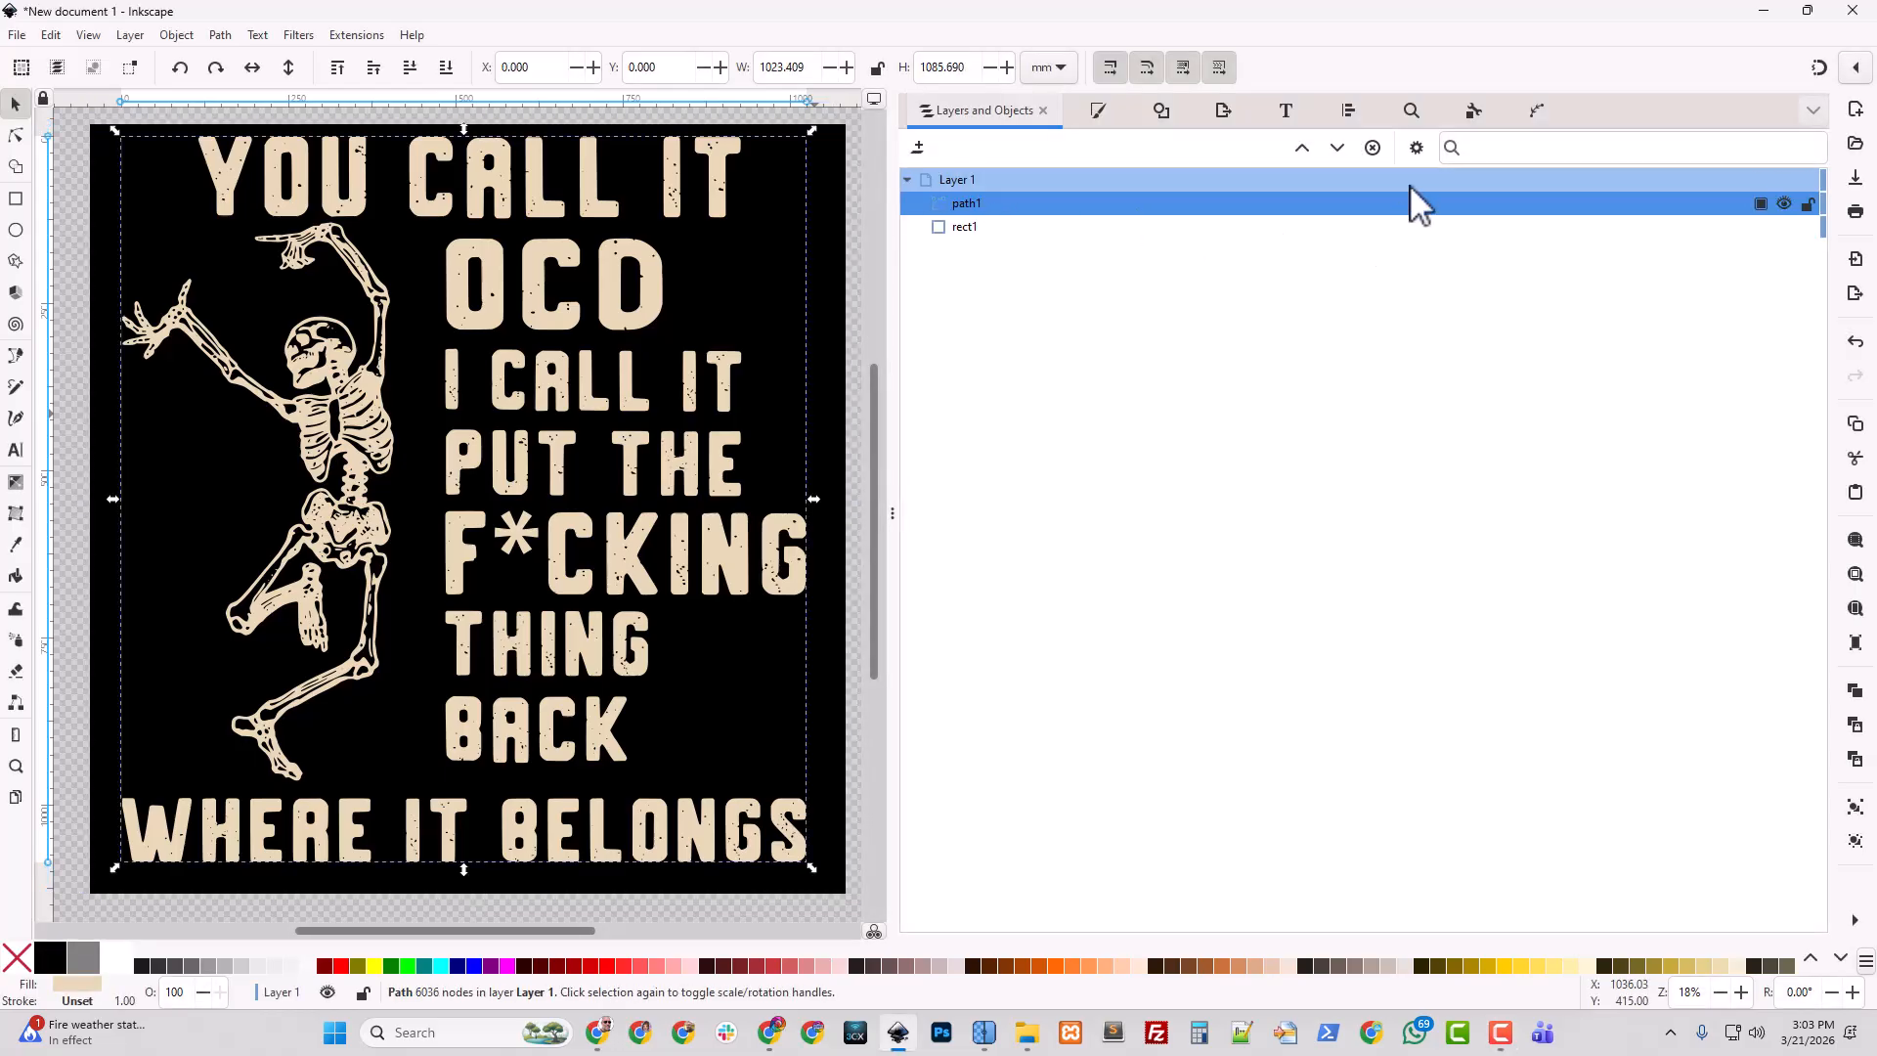
# Change the traced design's flat fill to white, RGB 255, 255, 255.
pyautogui.click(1102, 112)
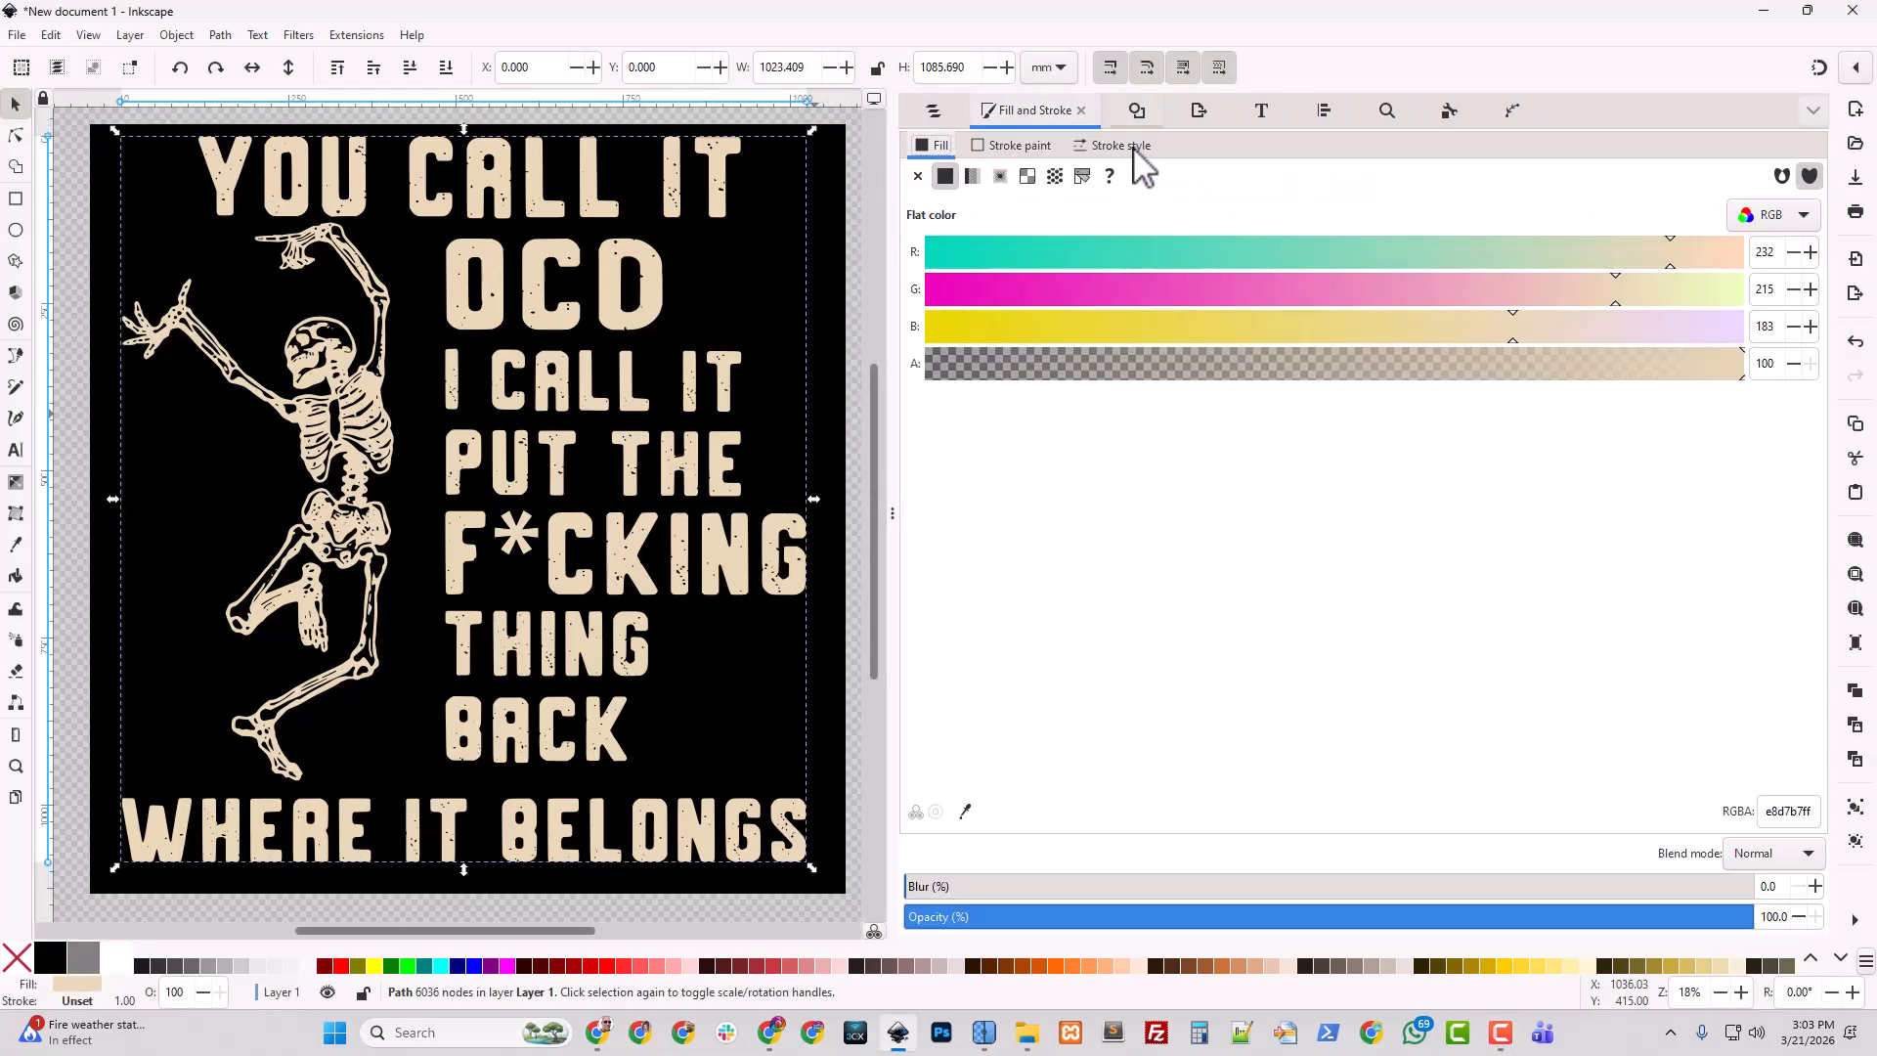
pyautogui.moveTo(1169, 254); pyautogui.dragTo(1828, 253)
pyautogui.moveTo(1604, 290); pyautogui.dragTo(1856, 293)
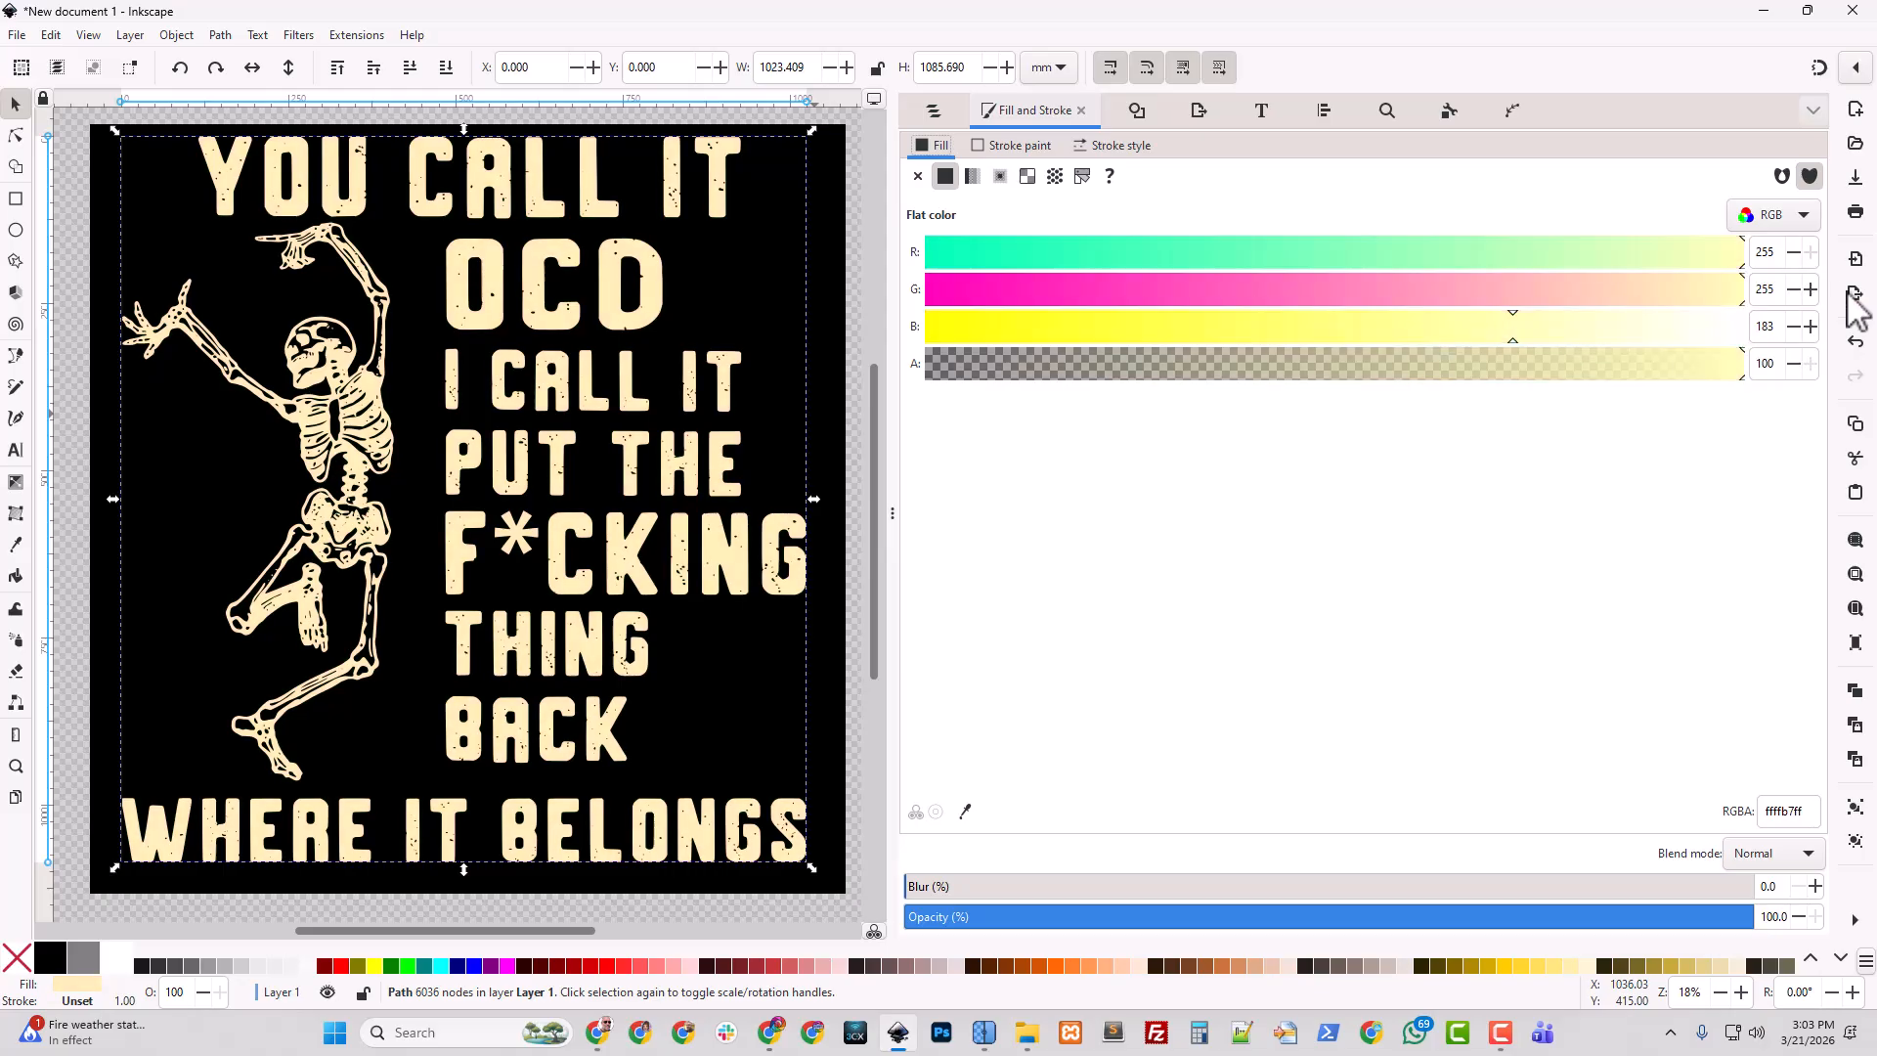
pyautogui.moveTo(1662, 325); pyautogui.dragTo(1828, 332)
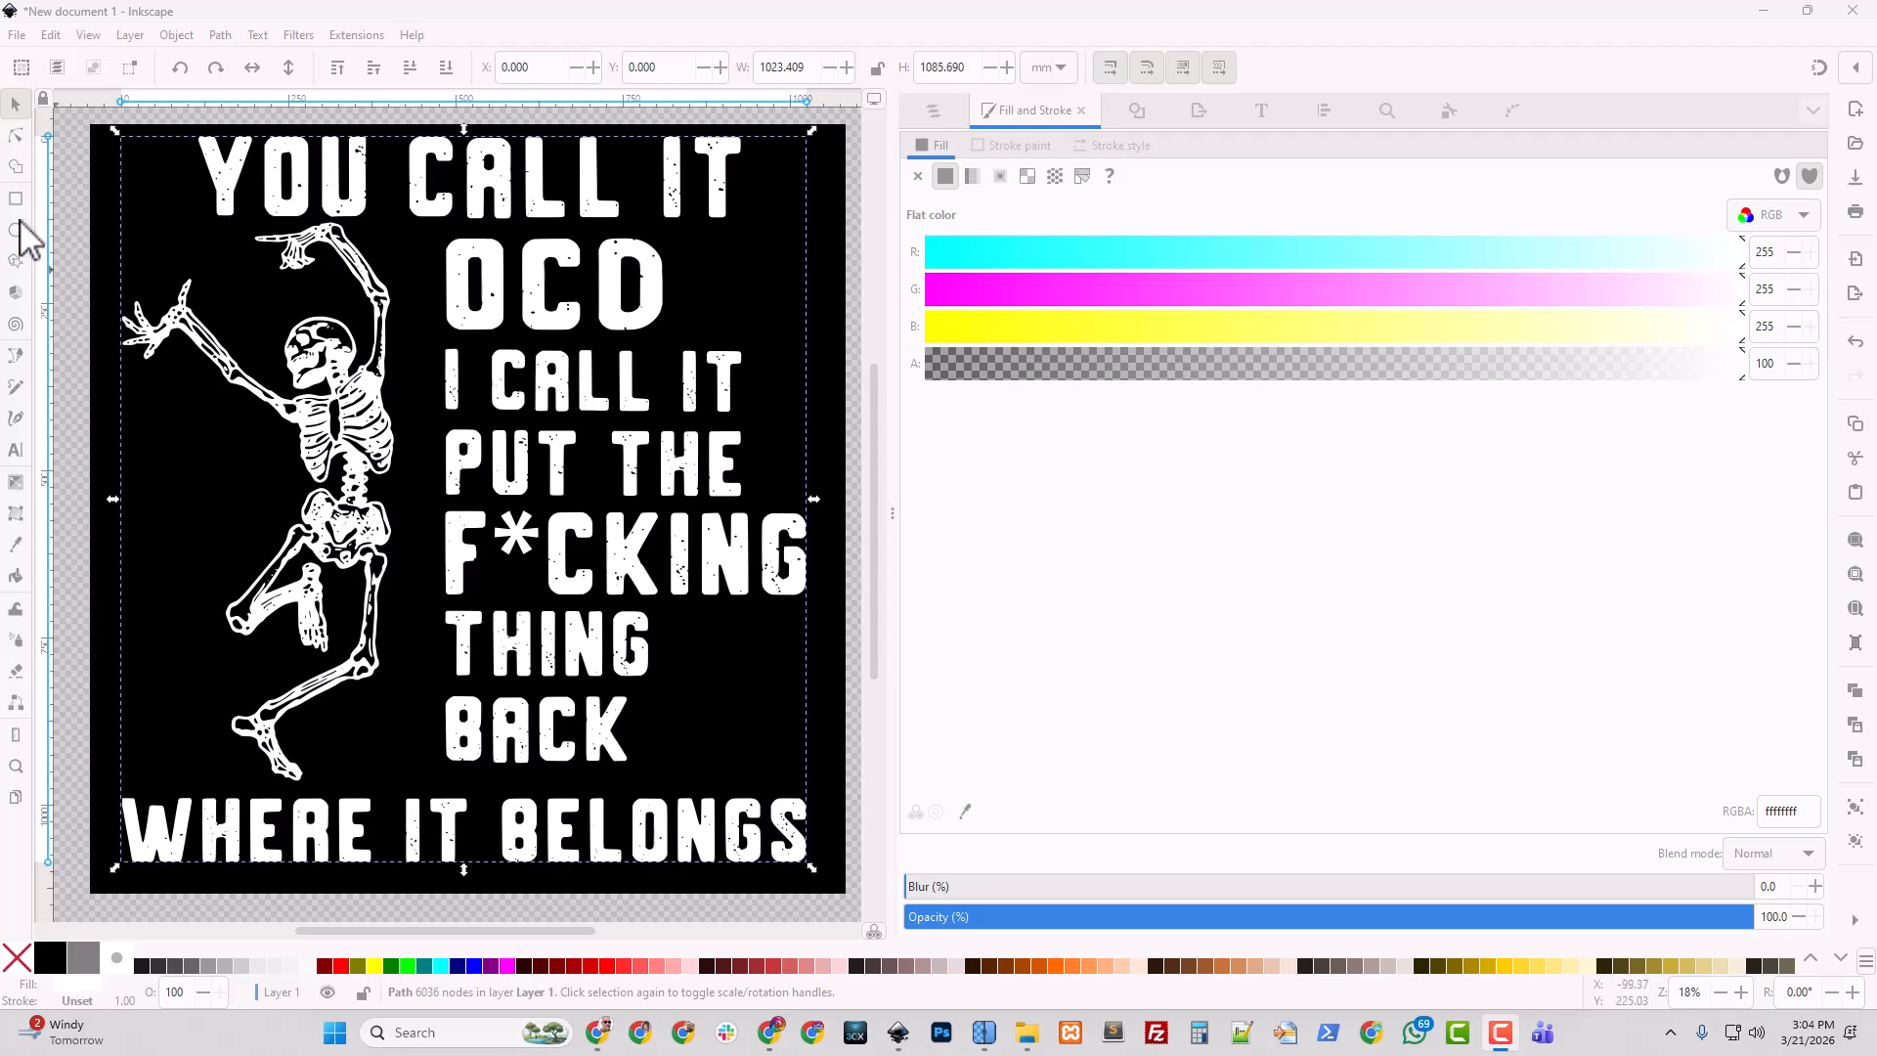
# Lock the black rectangle, break the traced design apart into separate paths, and clear the selection.
pyautogui.click(15, 105)
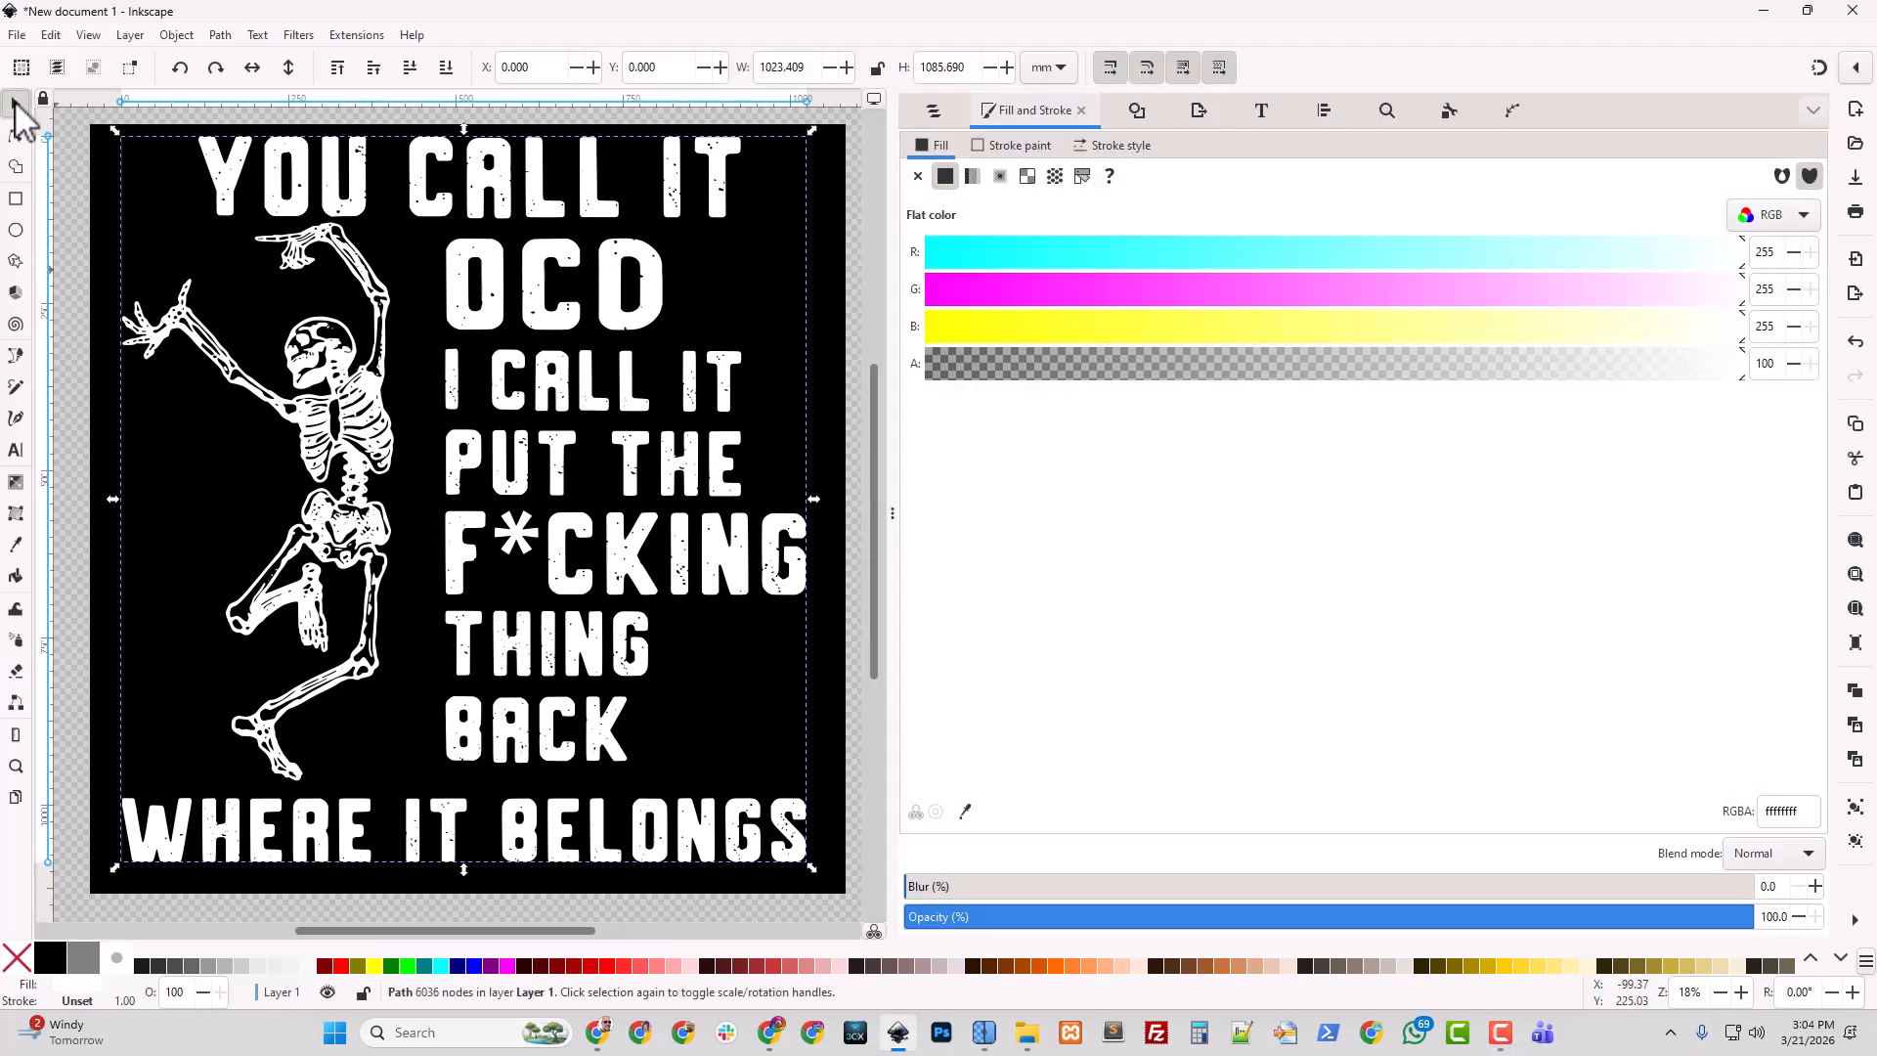
pyautogui.click(933, 111)
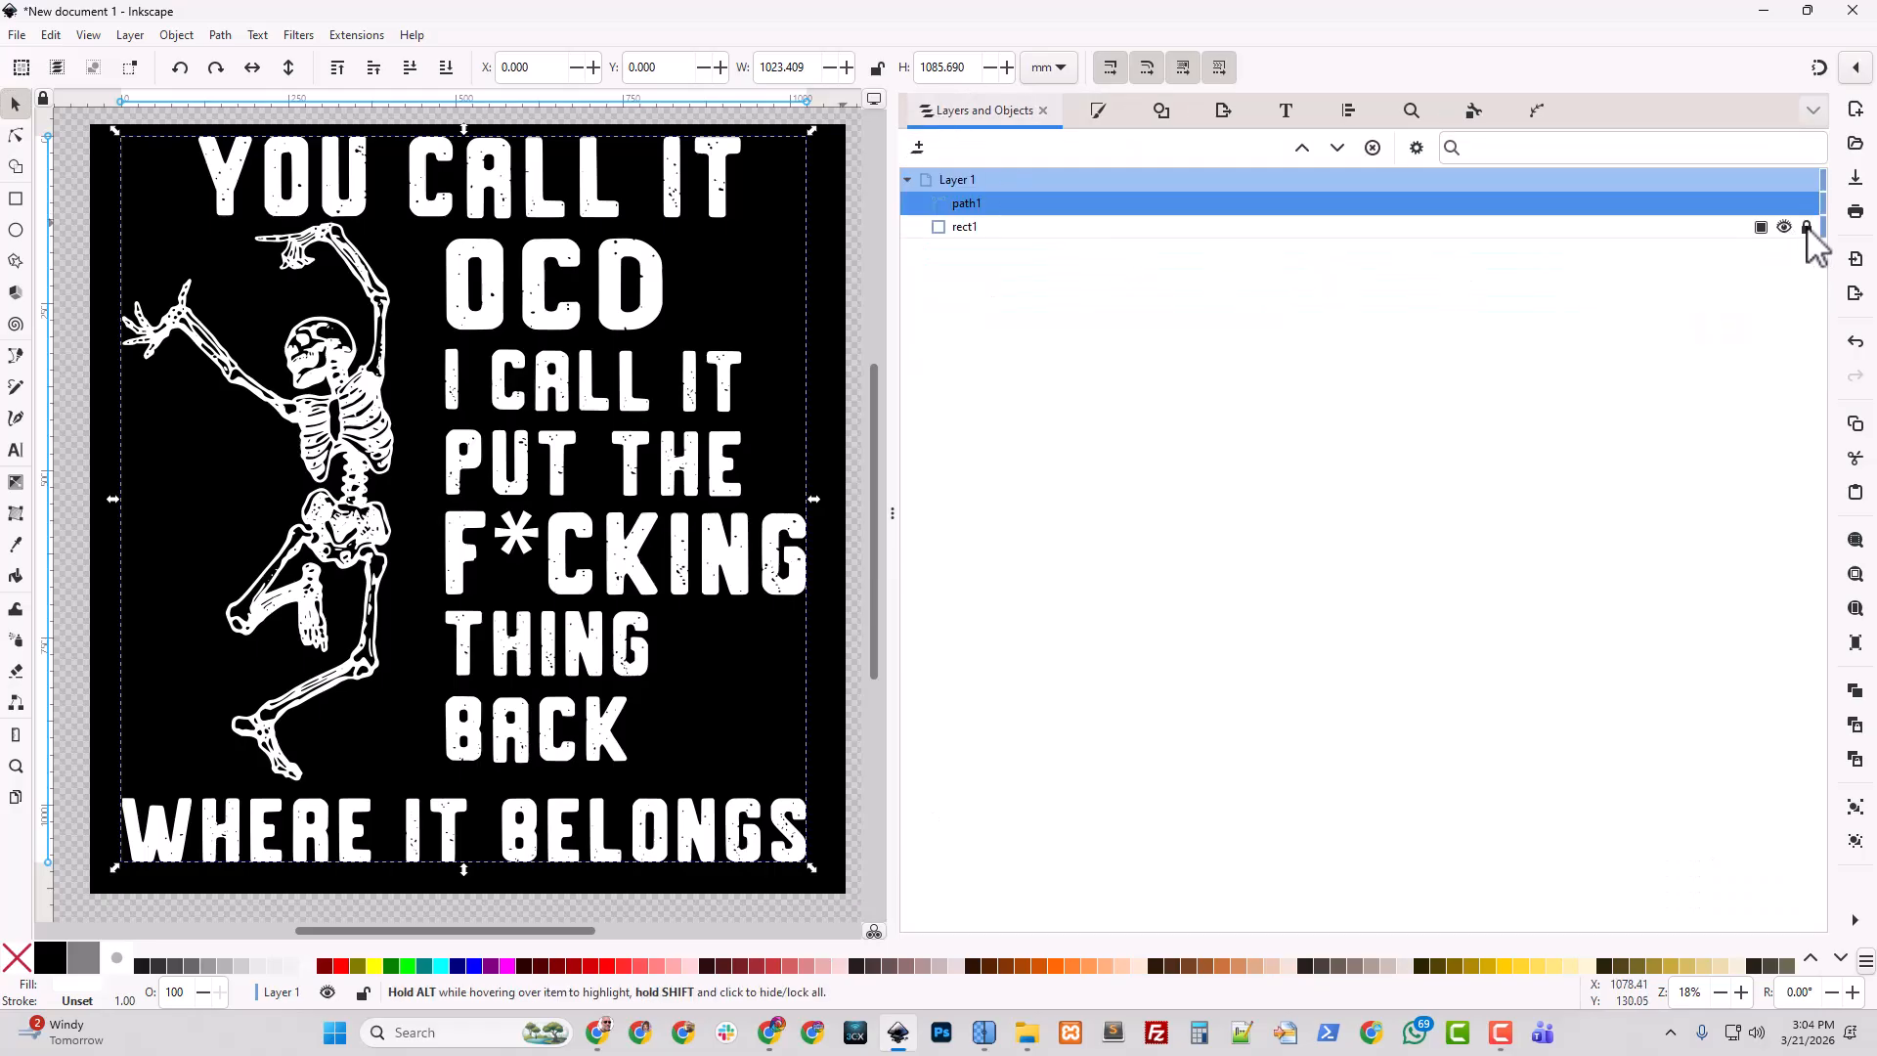
pyautogui.click(961, 206)
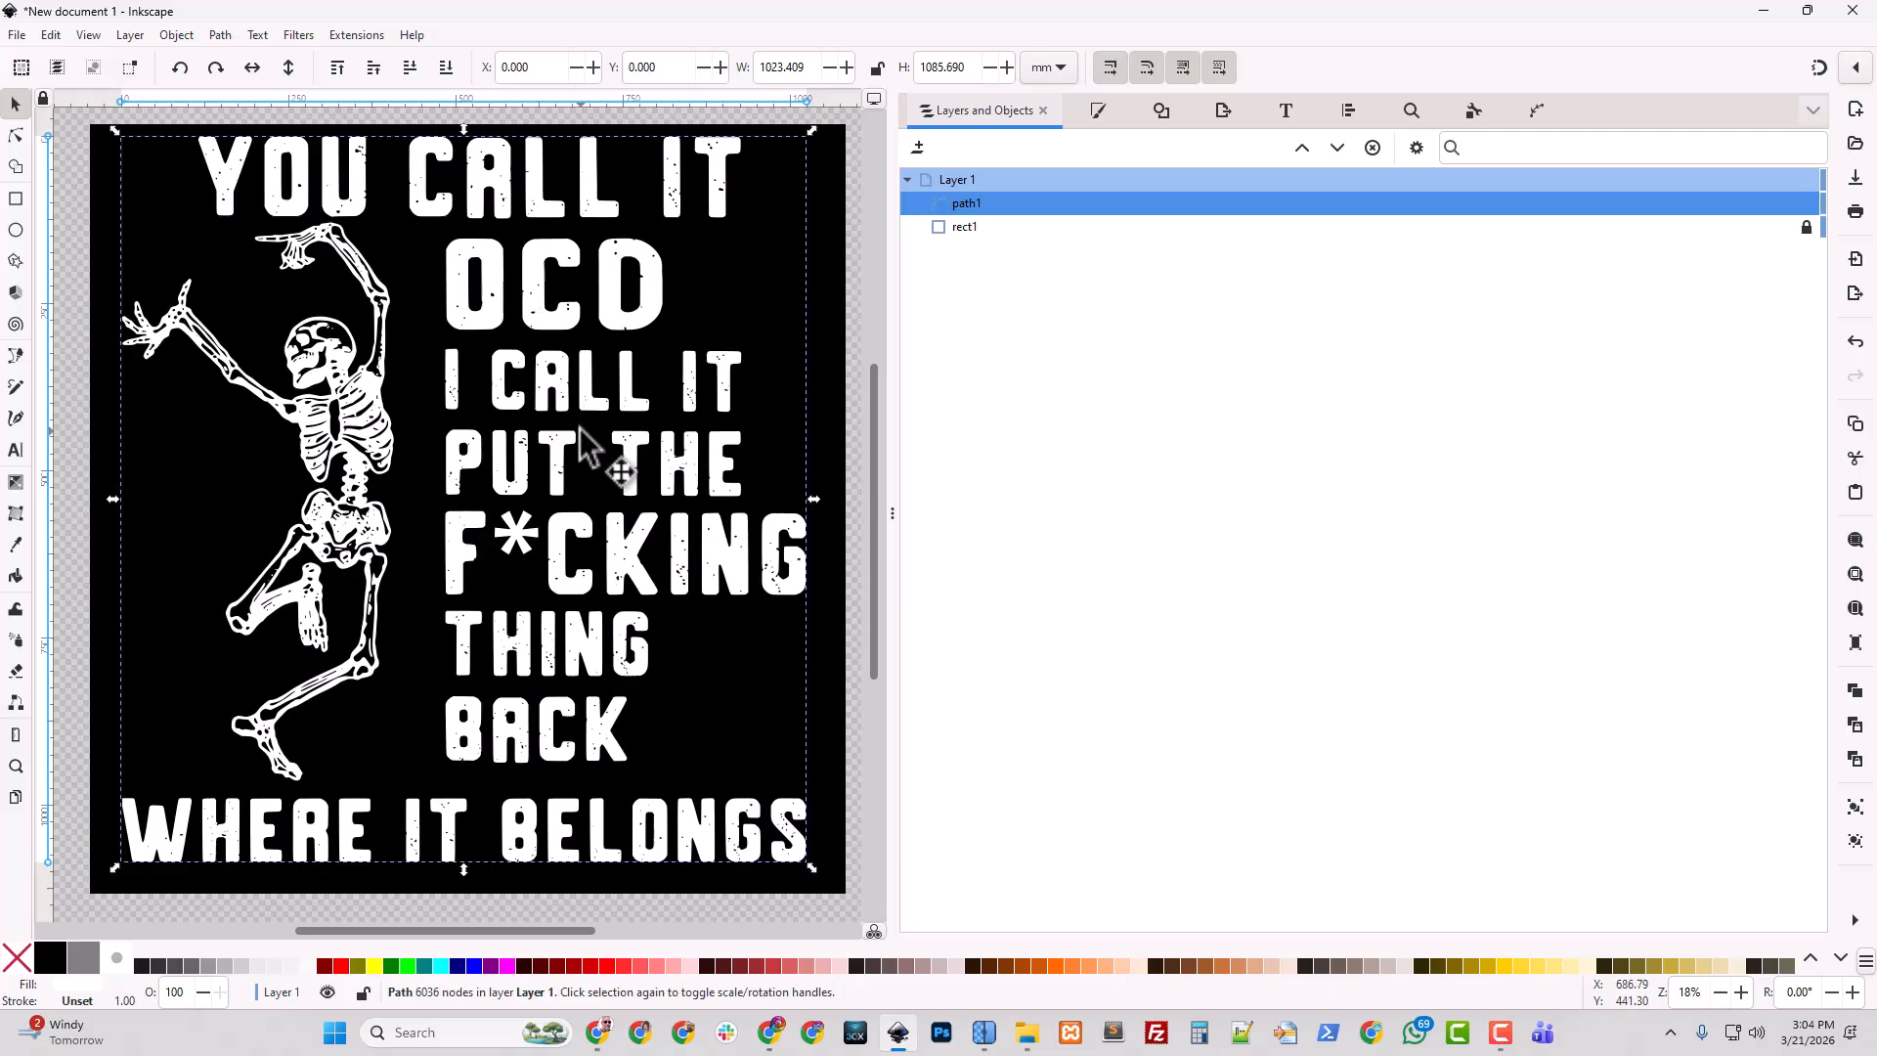
pyautogui.press('ctrl')
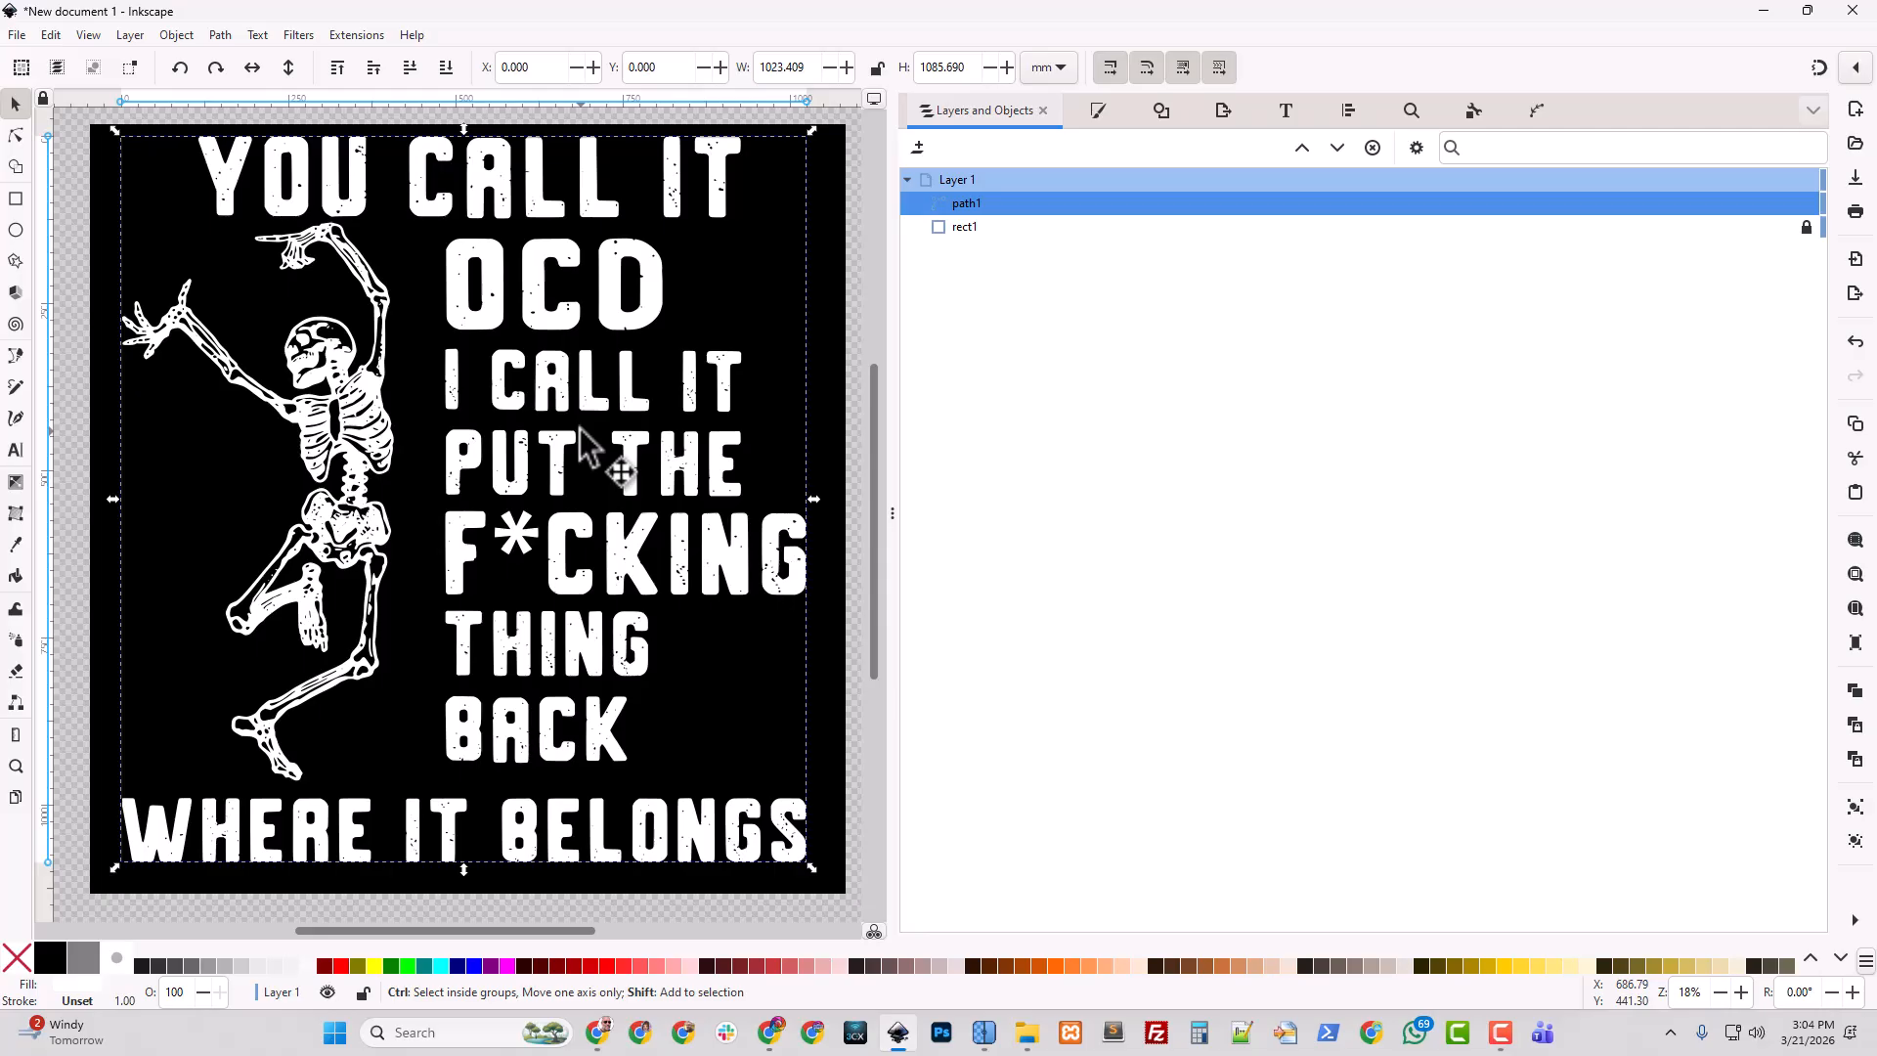
pyautogui.hotkey('ctrl', 'shift', 'k')
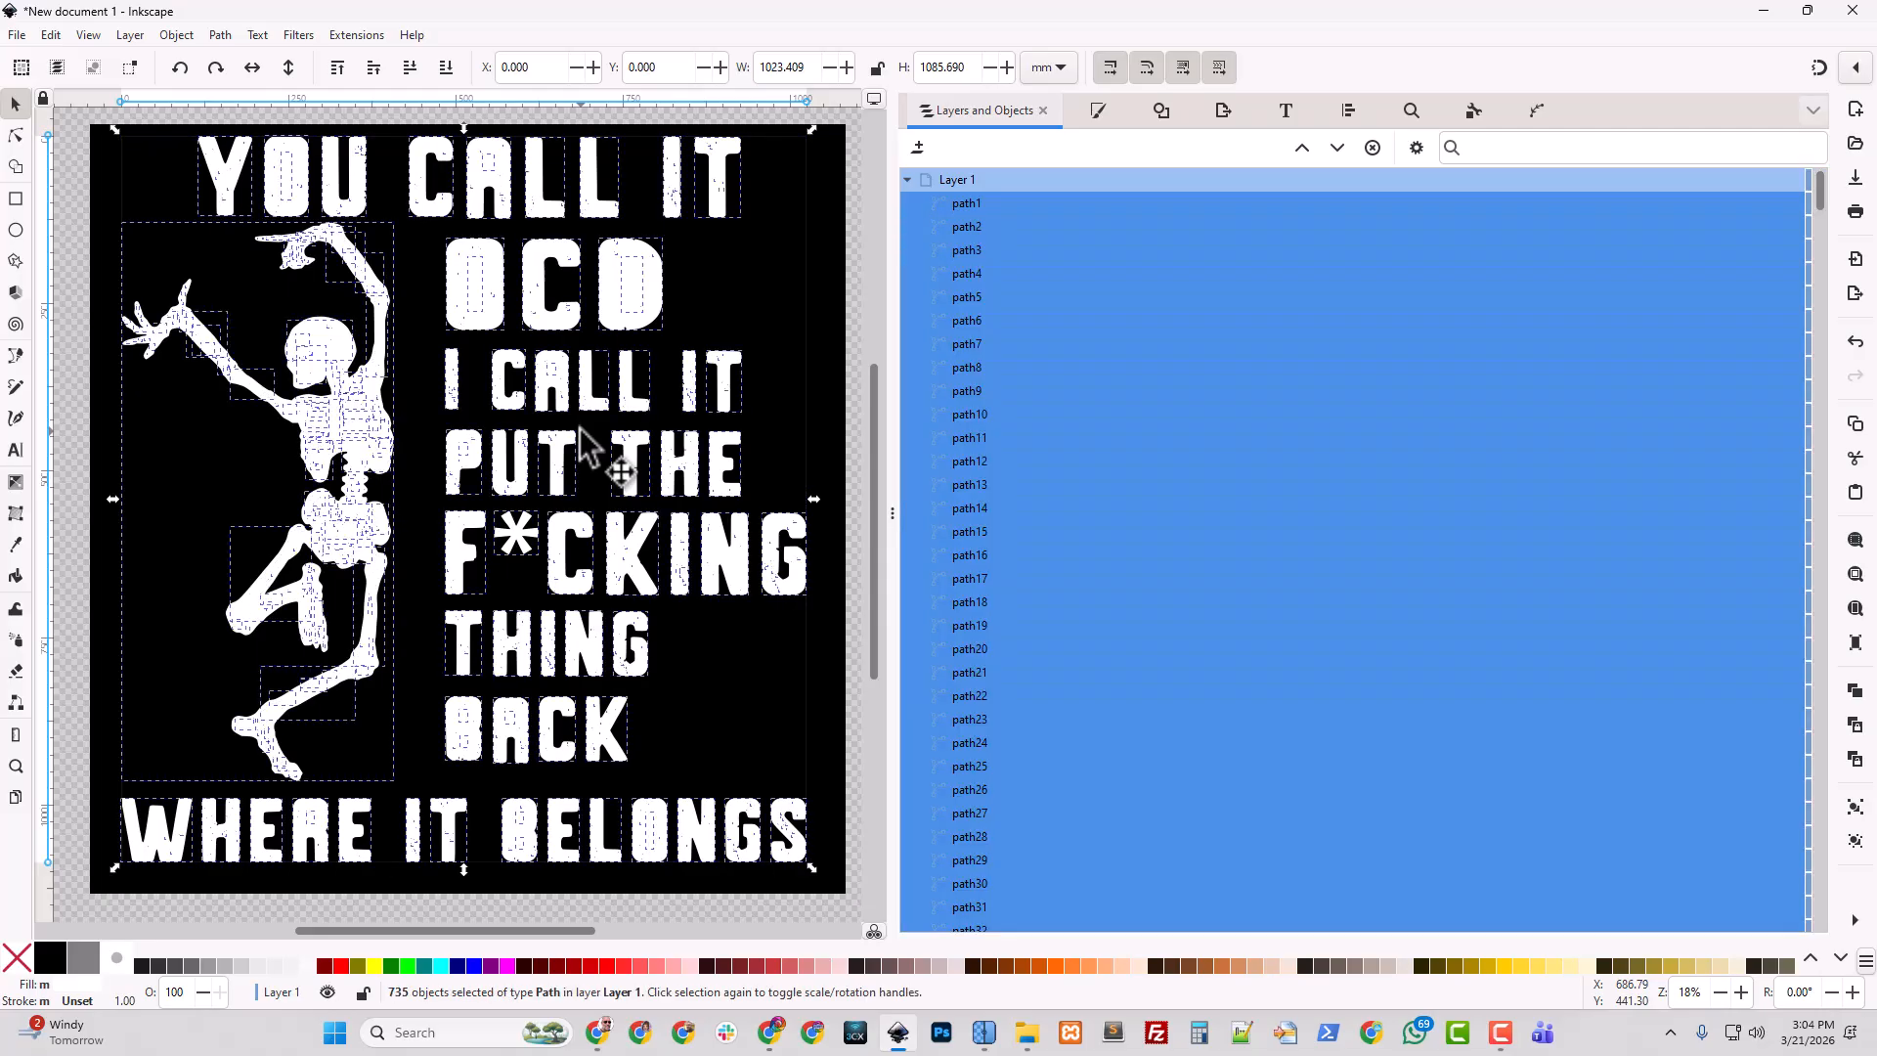
pyautogui.click(735, 308)
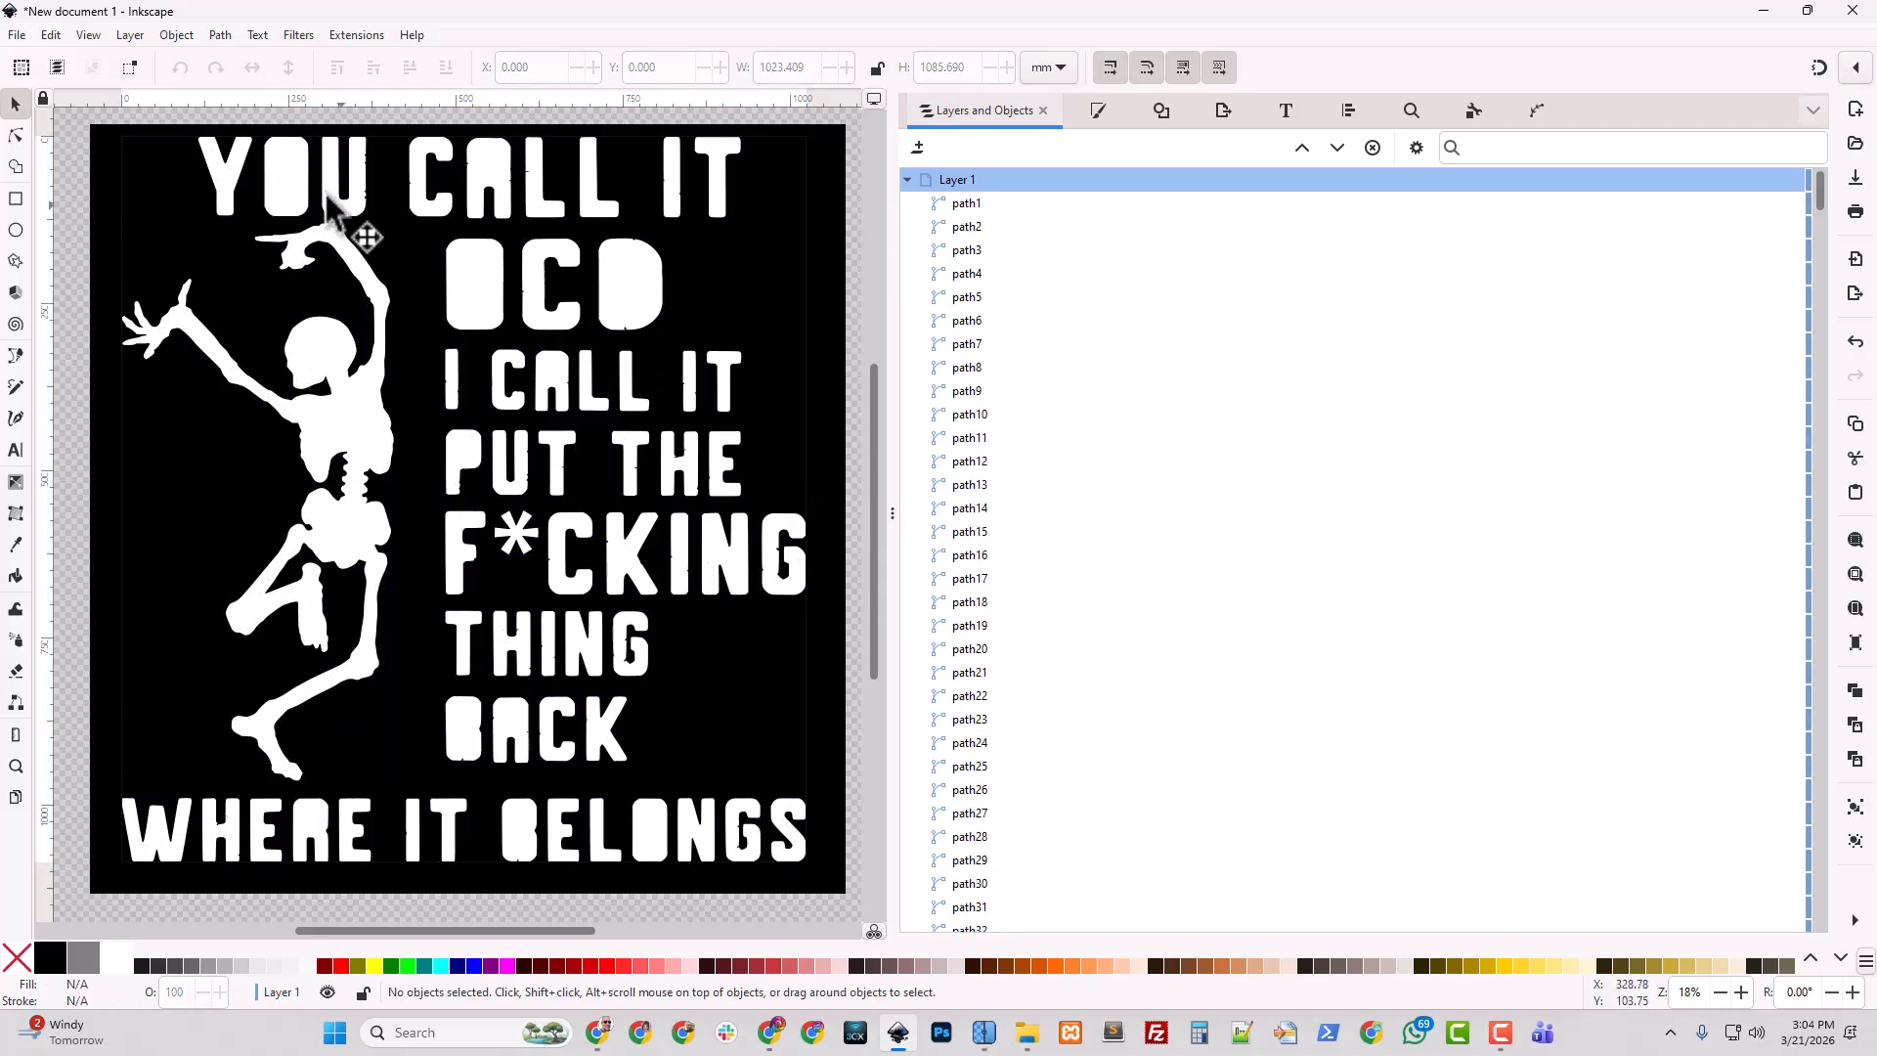
# Combine the pieces of the "YOU CALL IT" line, the text block beside the skeleton, and the "WHERE IT BELONGS" line into one path each.
pyautogui.moveTo(179, 117); pyautogui.dragTo(770, 216)
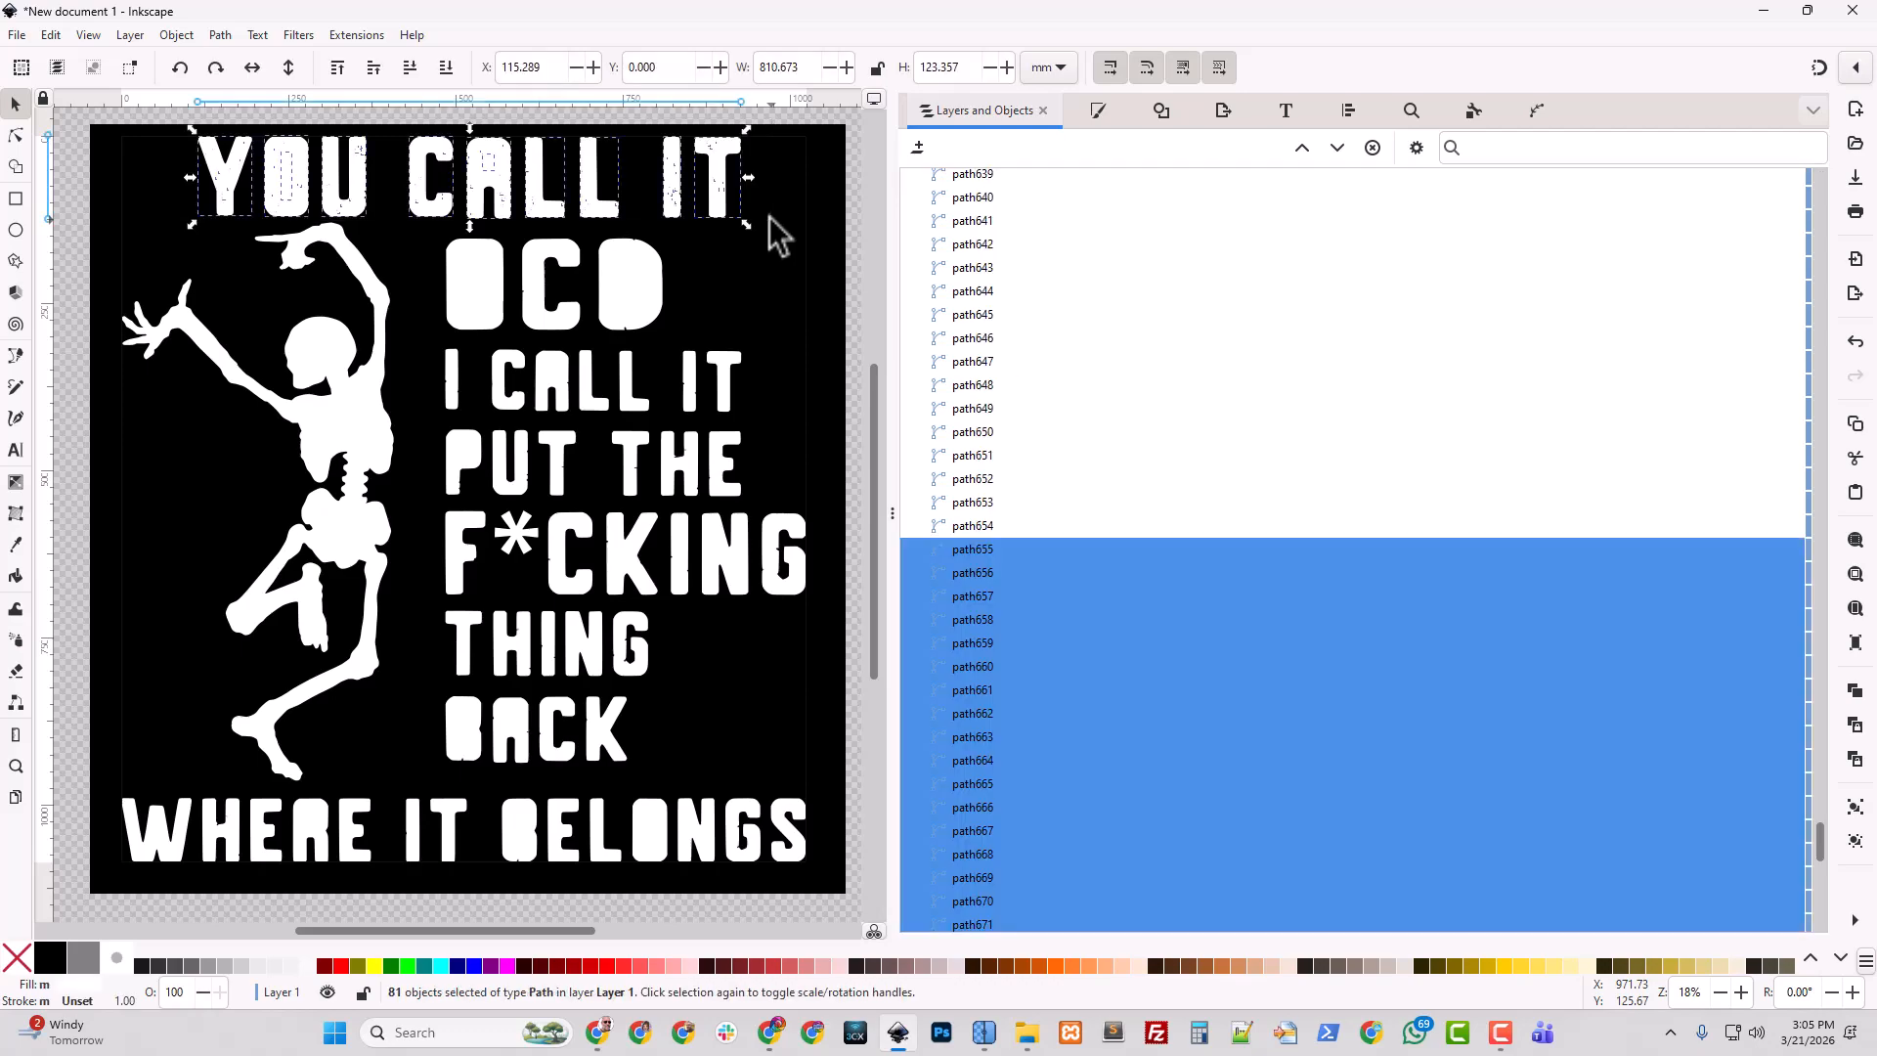
pyautogui.hotkey('ctrl', 'k')
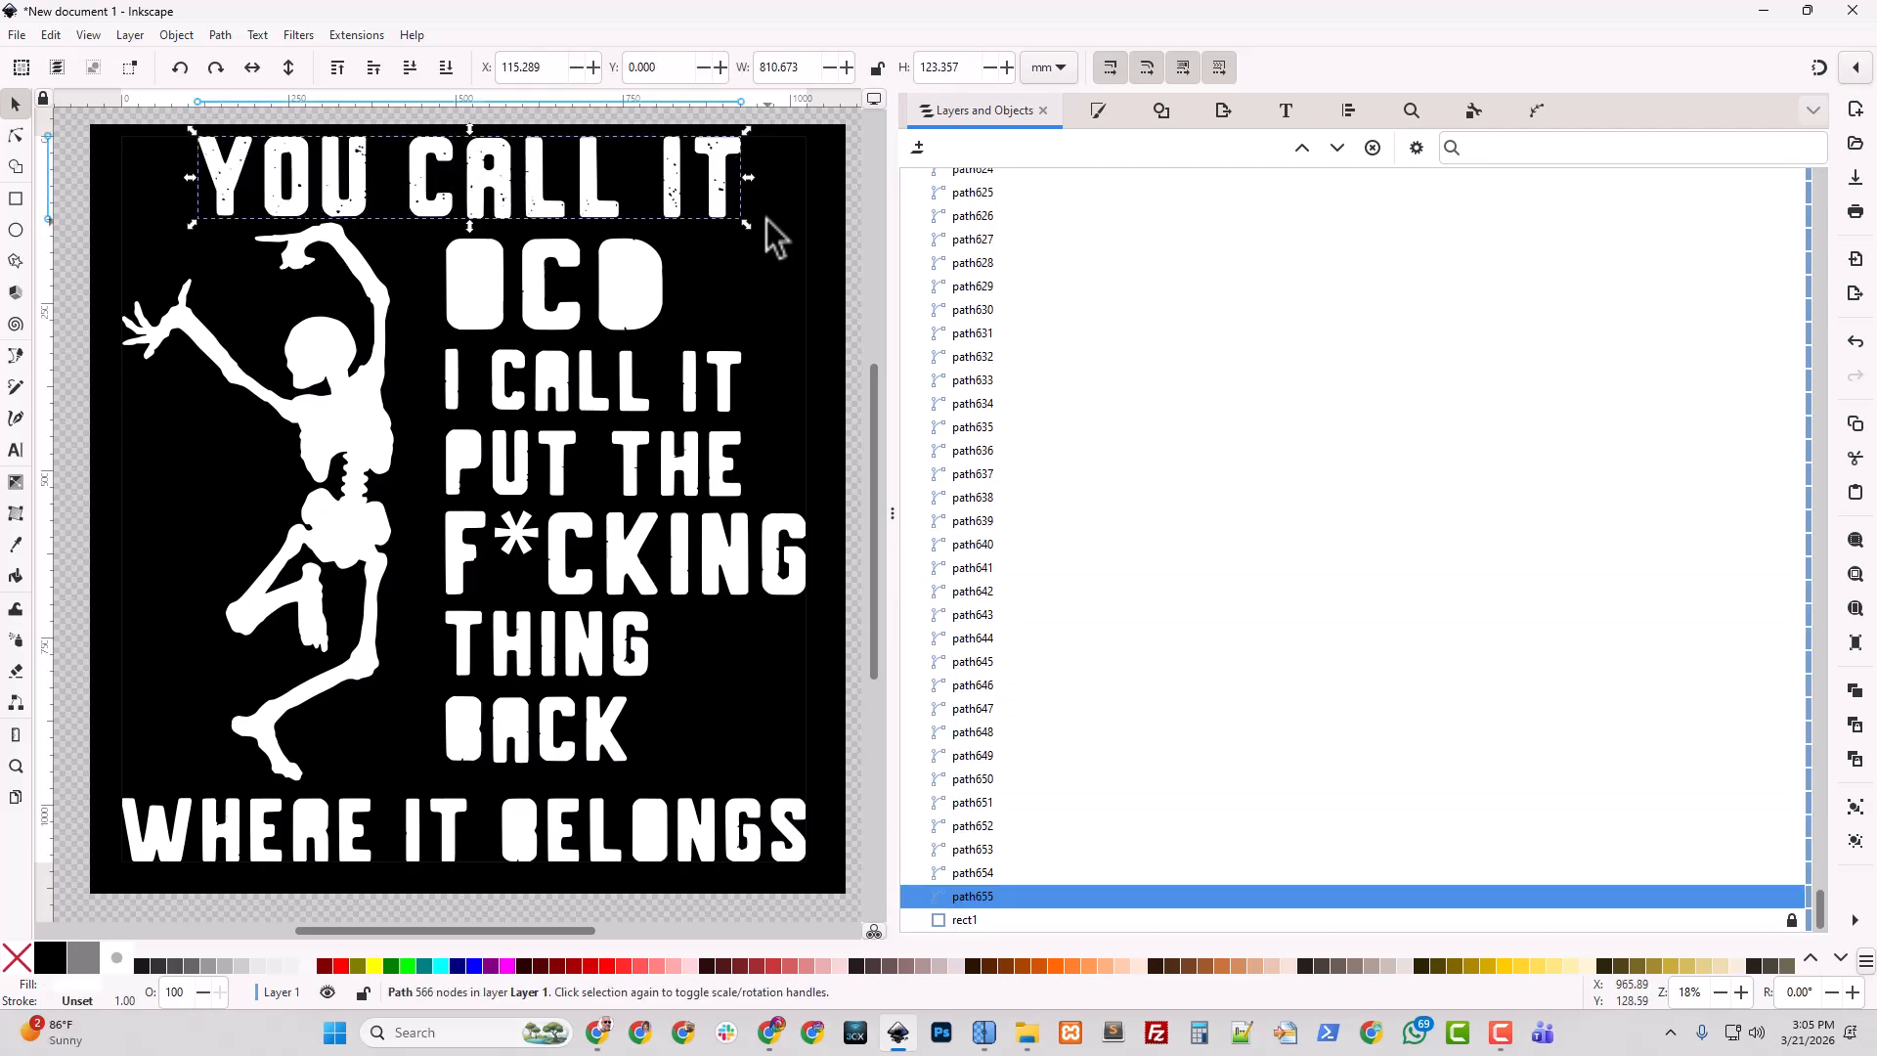
pyautogui.moveTo(423, 235); pyautogui.dragTo(831, 780)
pyautogui.hotkey('ctrl', 'k')
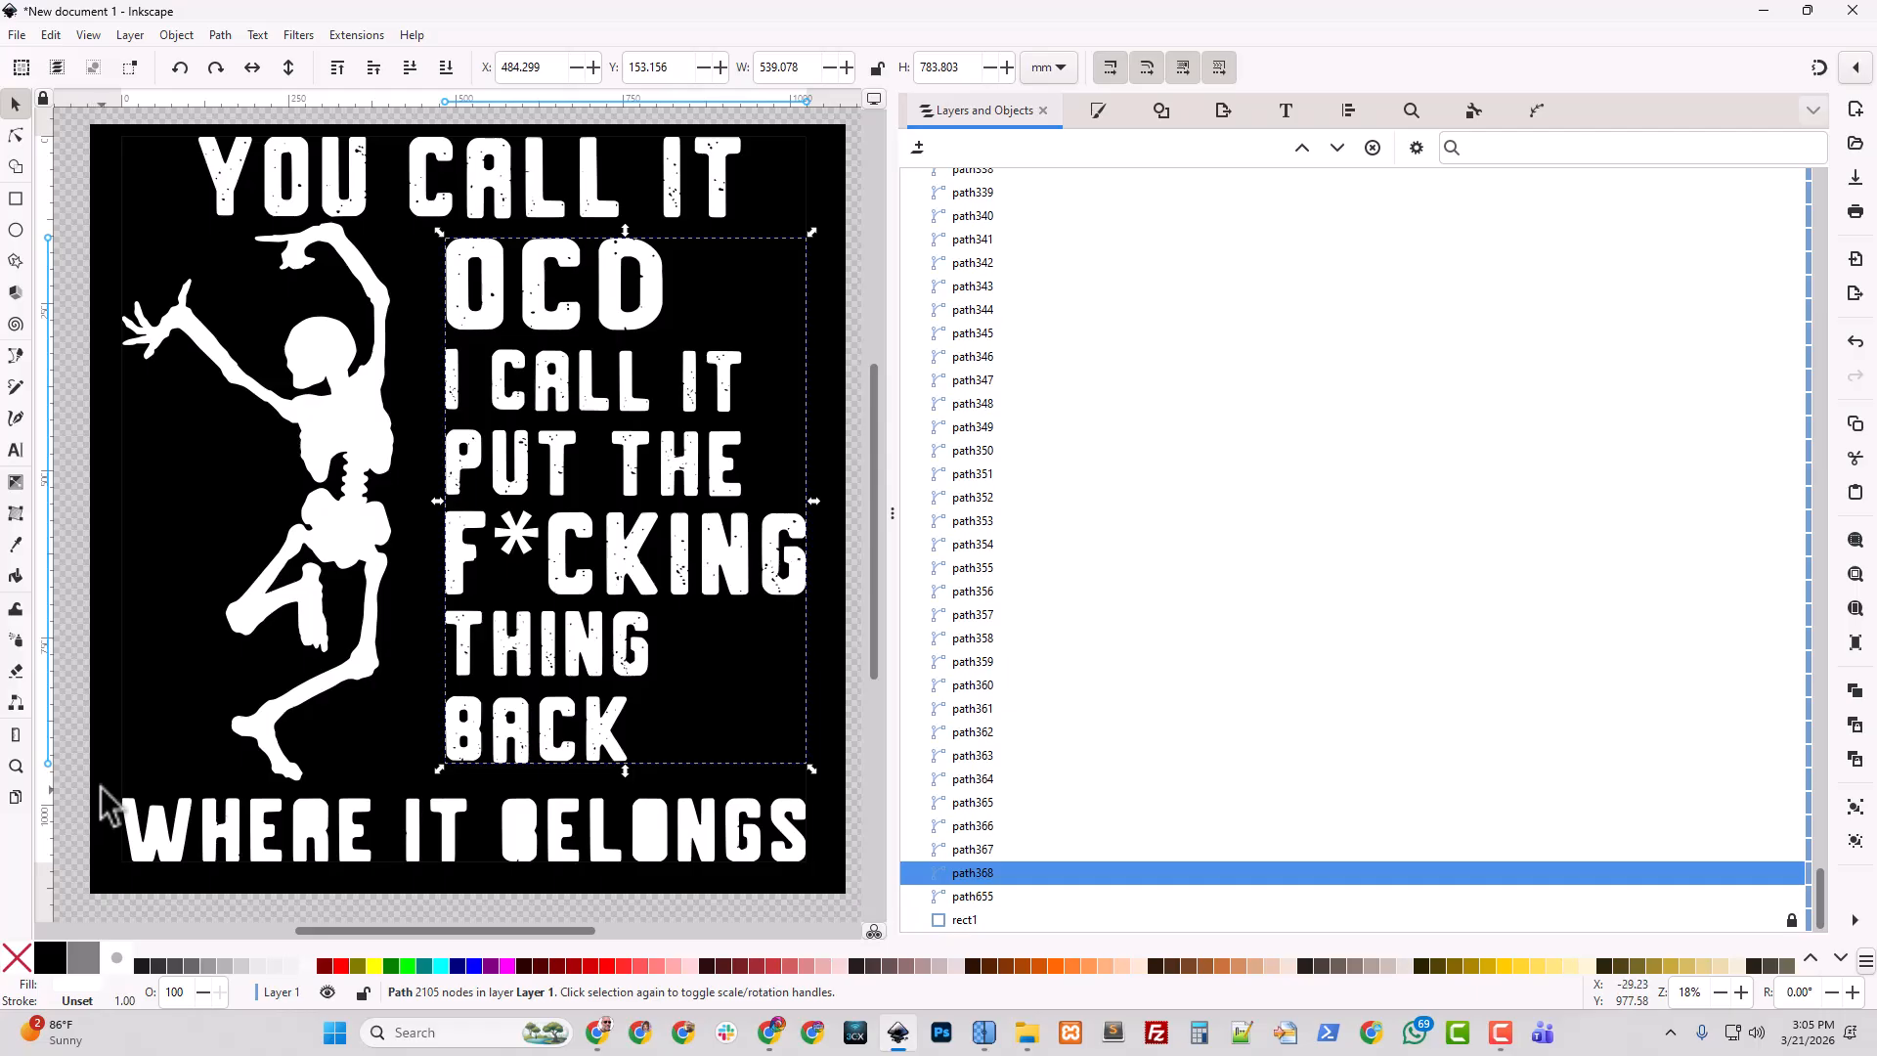
pyautogui.moveTo(102, 788); pyautogui.dragTo(838, 896)
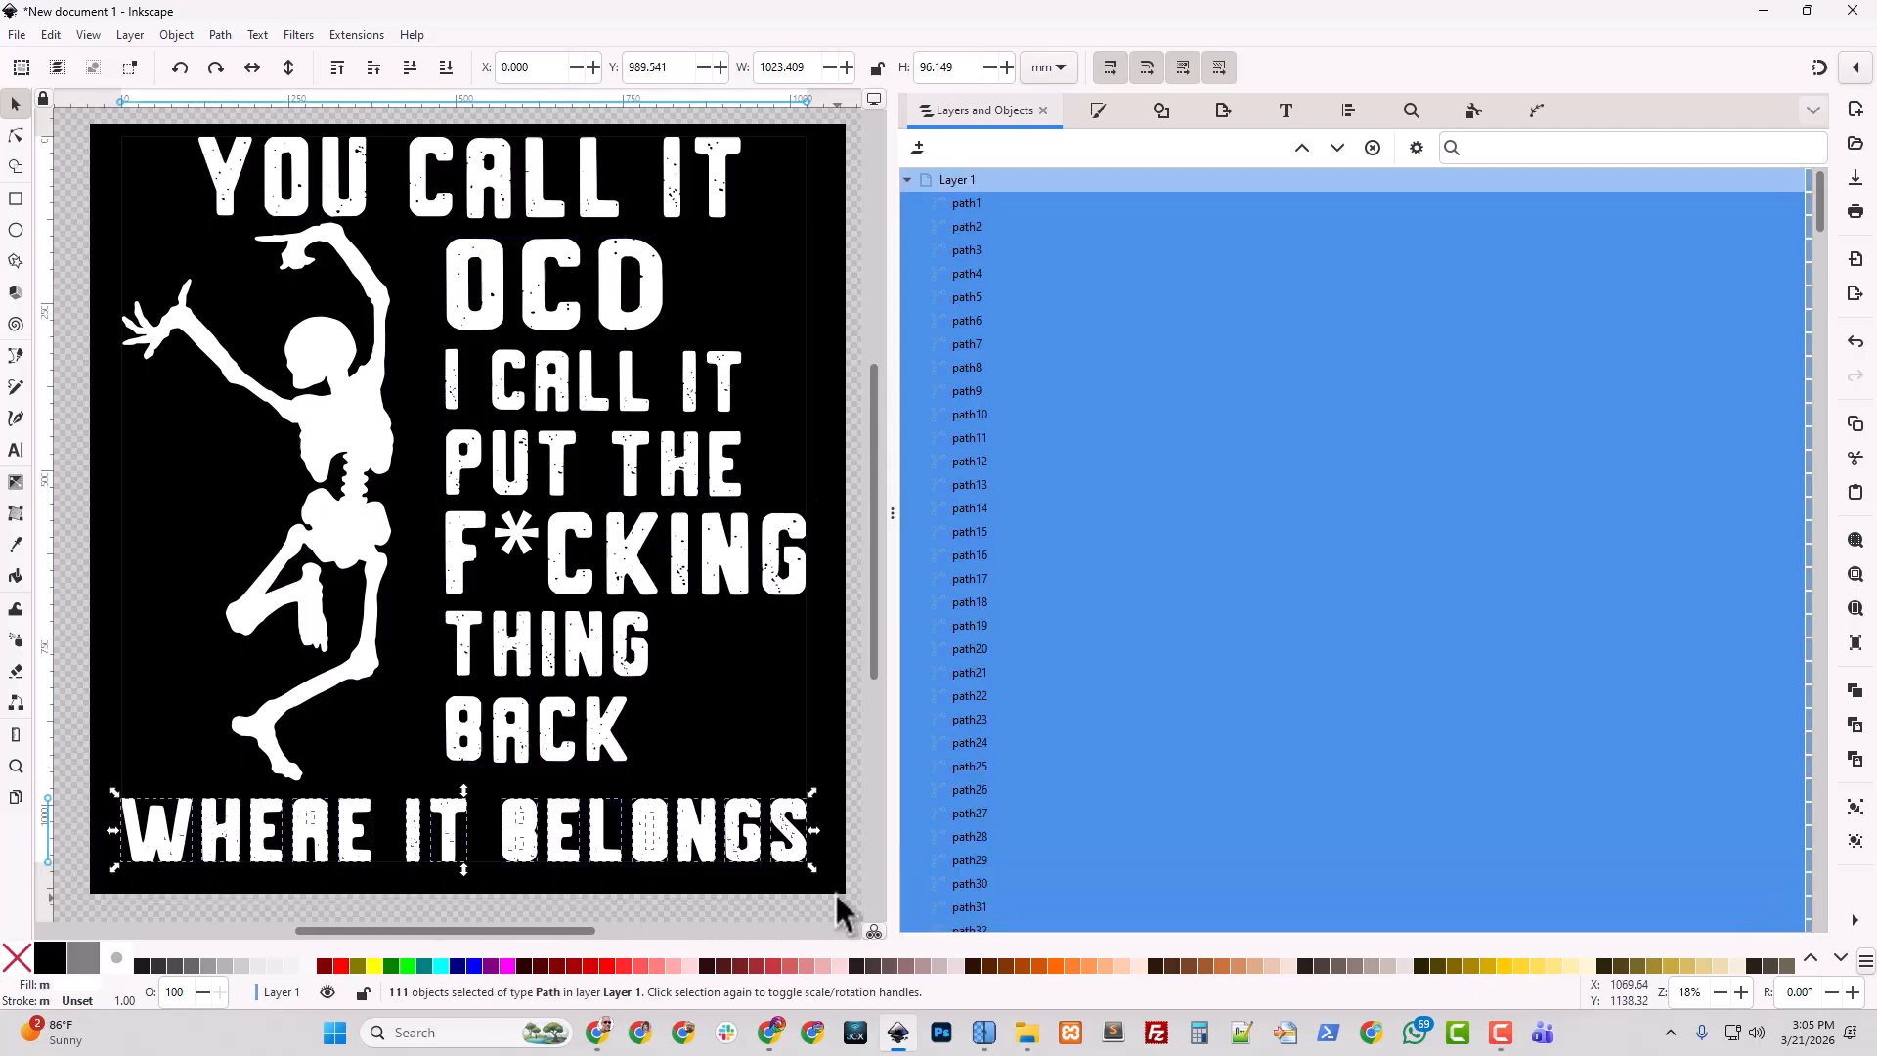
pyautogui.hotkey('ctrl', 'k')
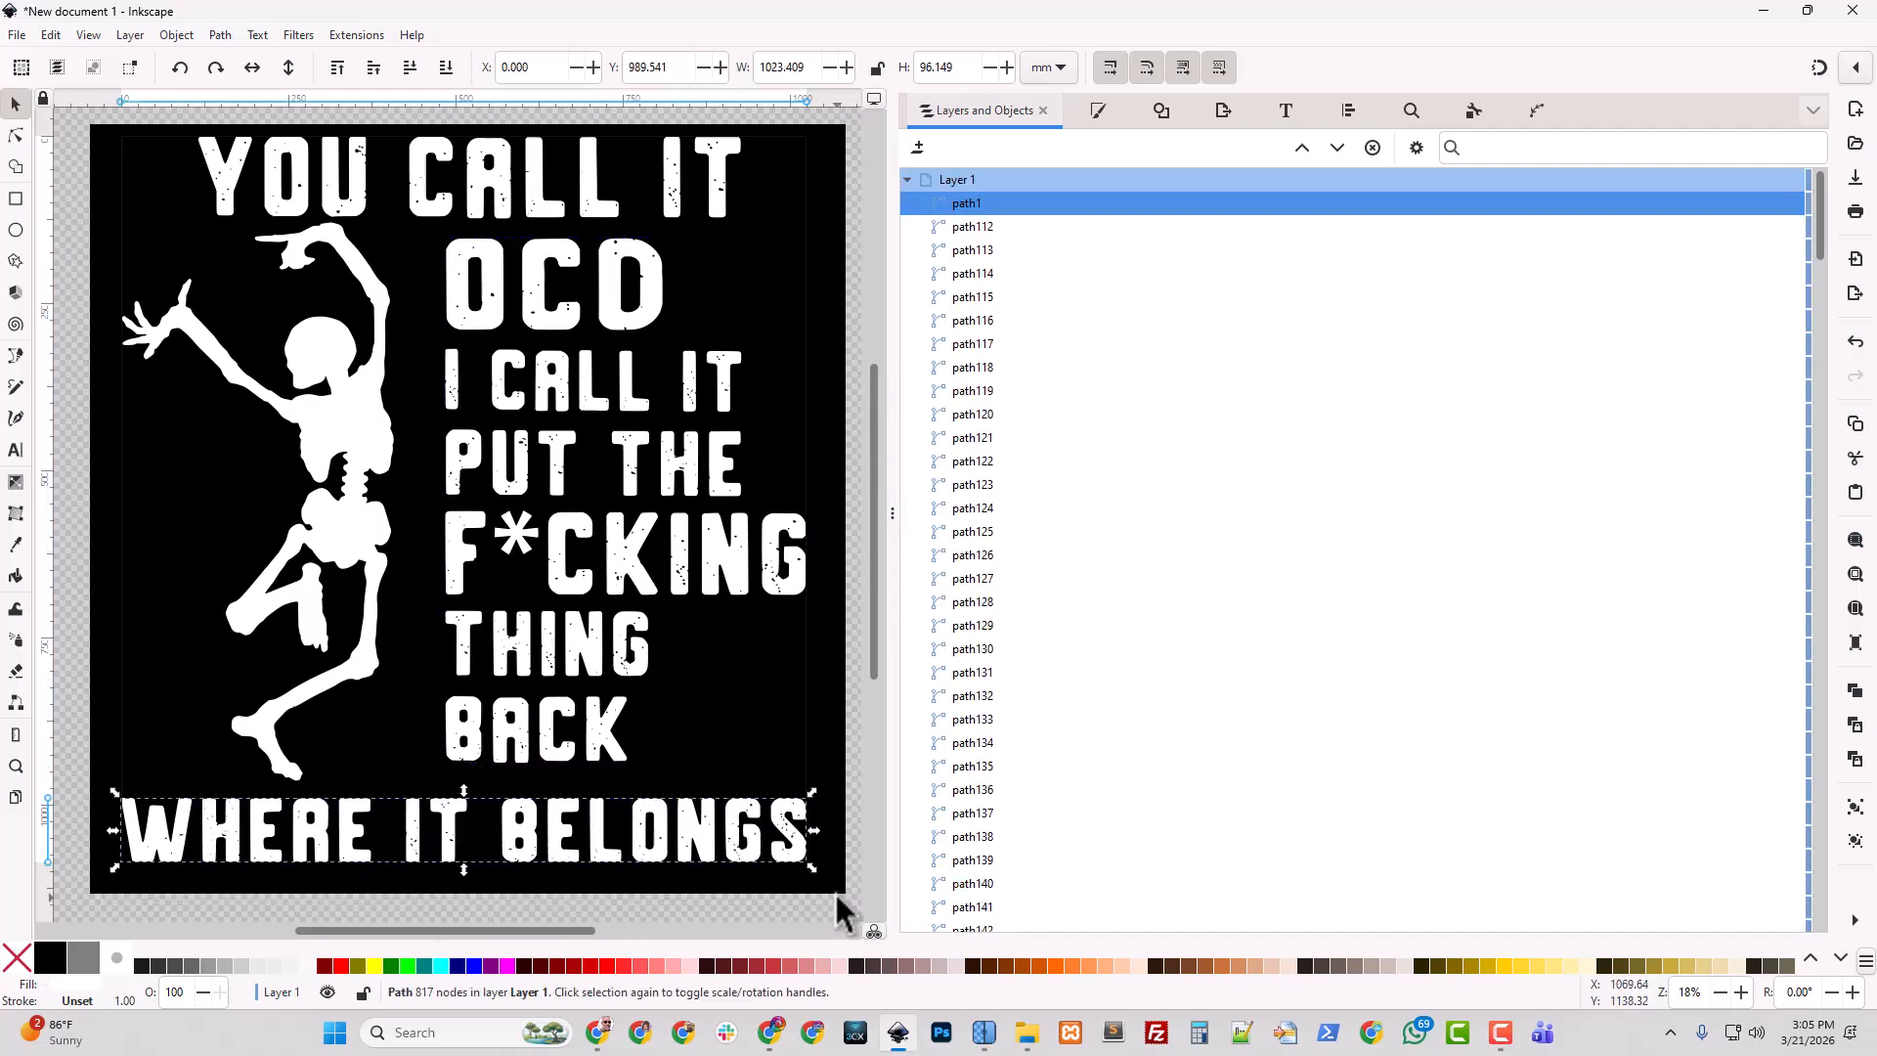
# Select all three text paths together and combine them into a single path.
pyautogui.keyDown('shift'); pyautogui.click(645, 587); pyautogui.keyUp('shift')
pyautogui.keyDown('shift'); pyautogui.click(544, 209); pyautogui.keyUp('shift')
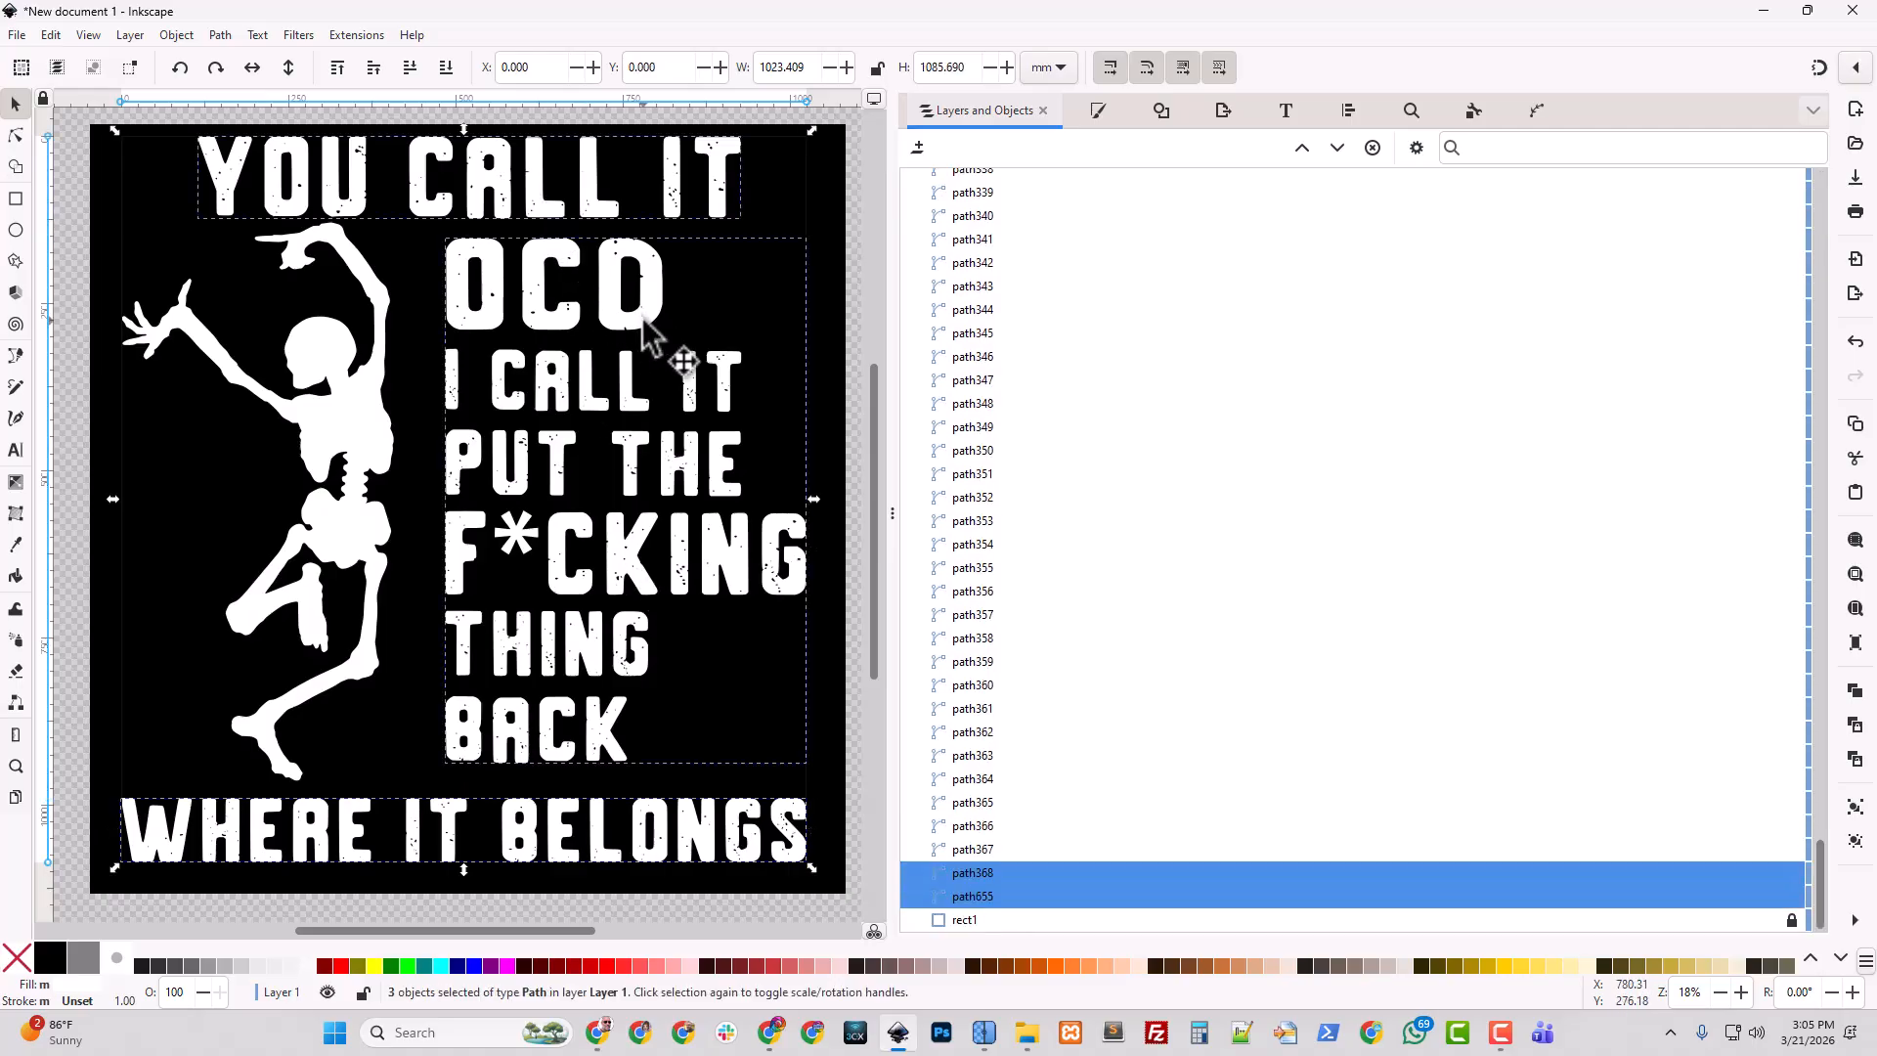
pyautogui.hotkey('ctrl', 'k')
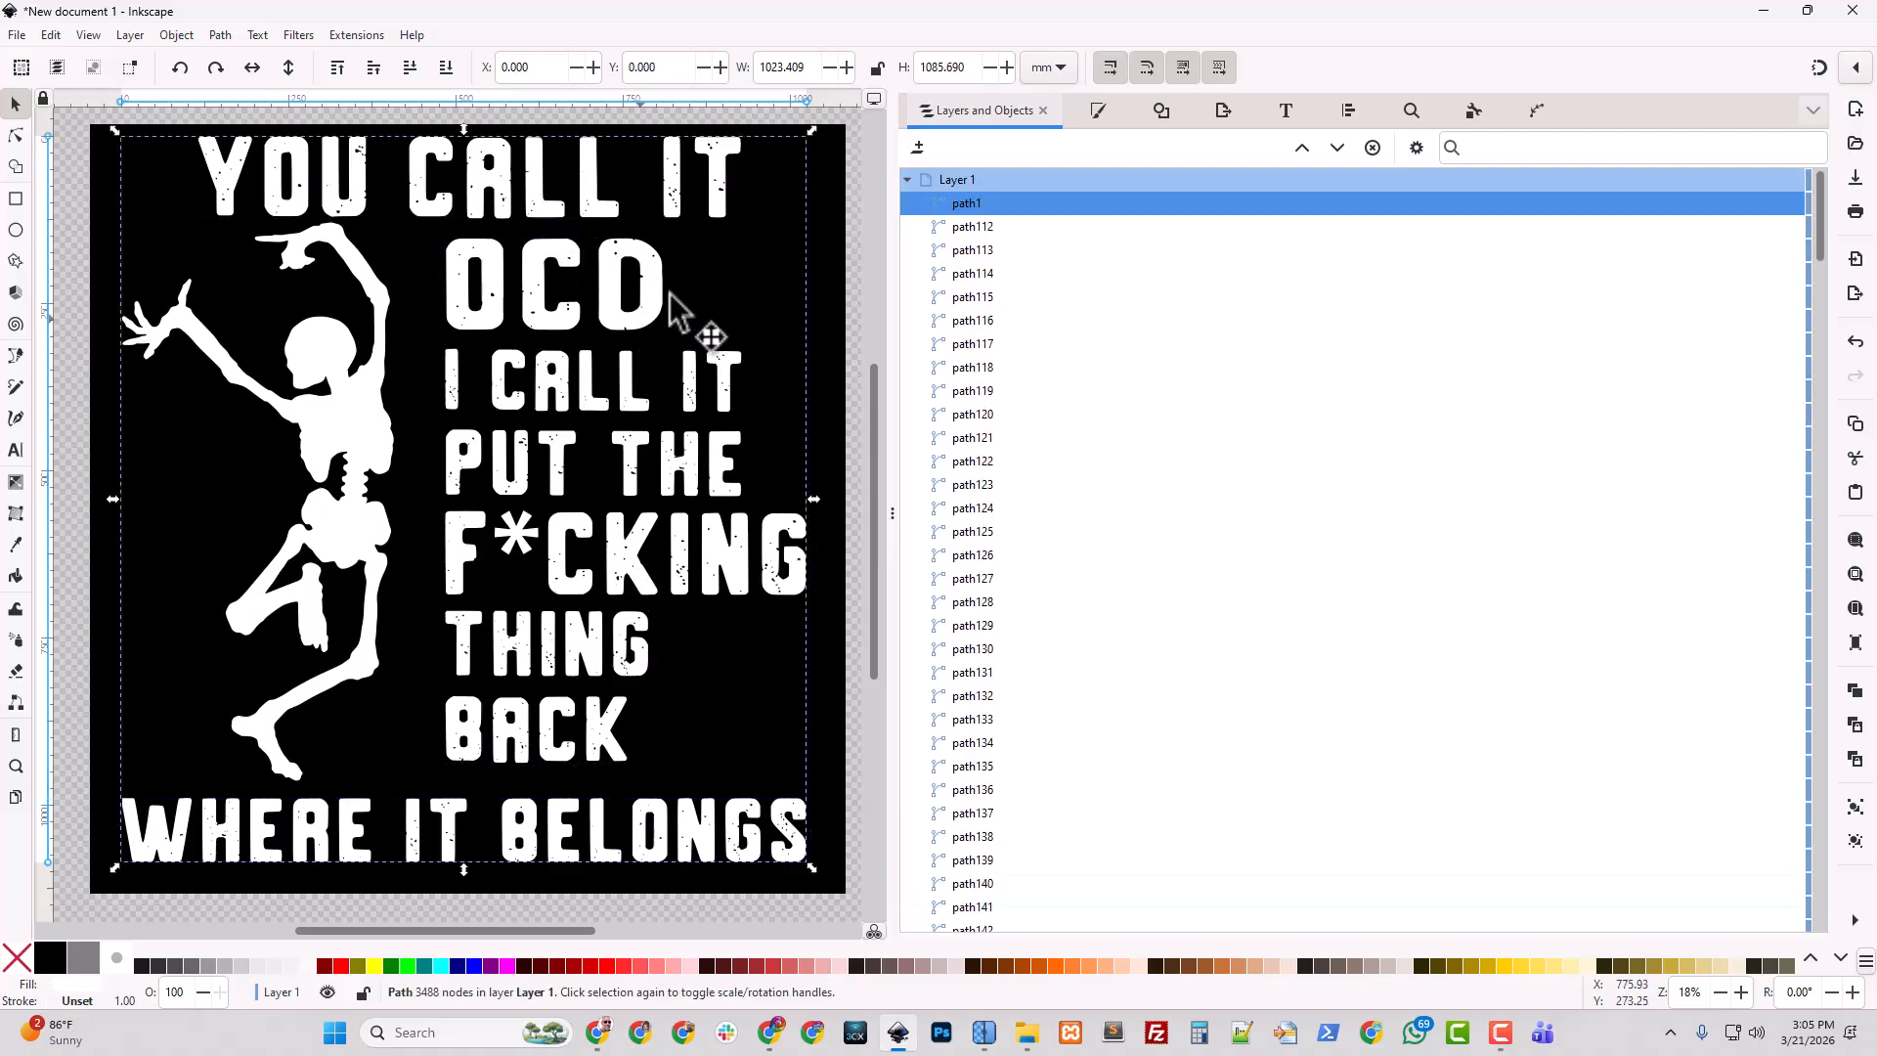
# Rename the combined lettering path as Text and lock it.
pyautogui.doubleClick(980, 206)
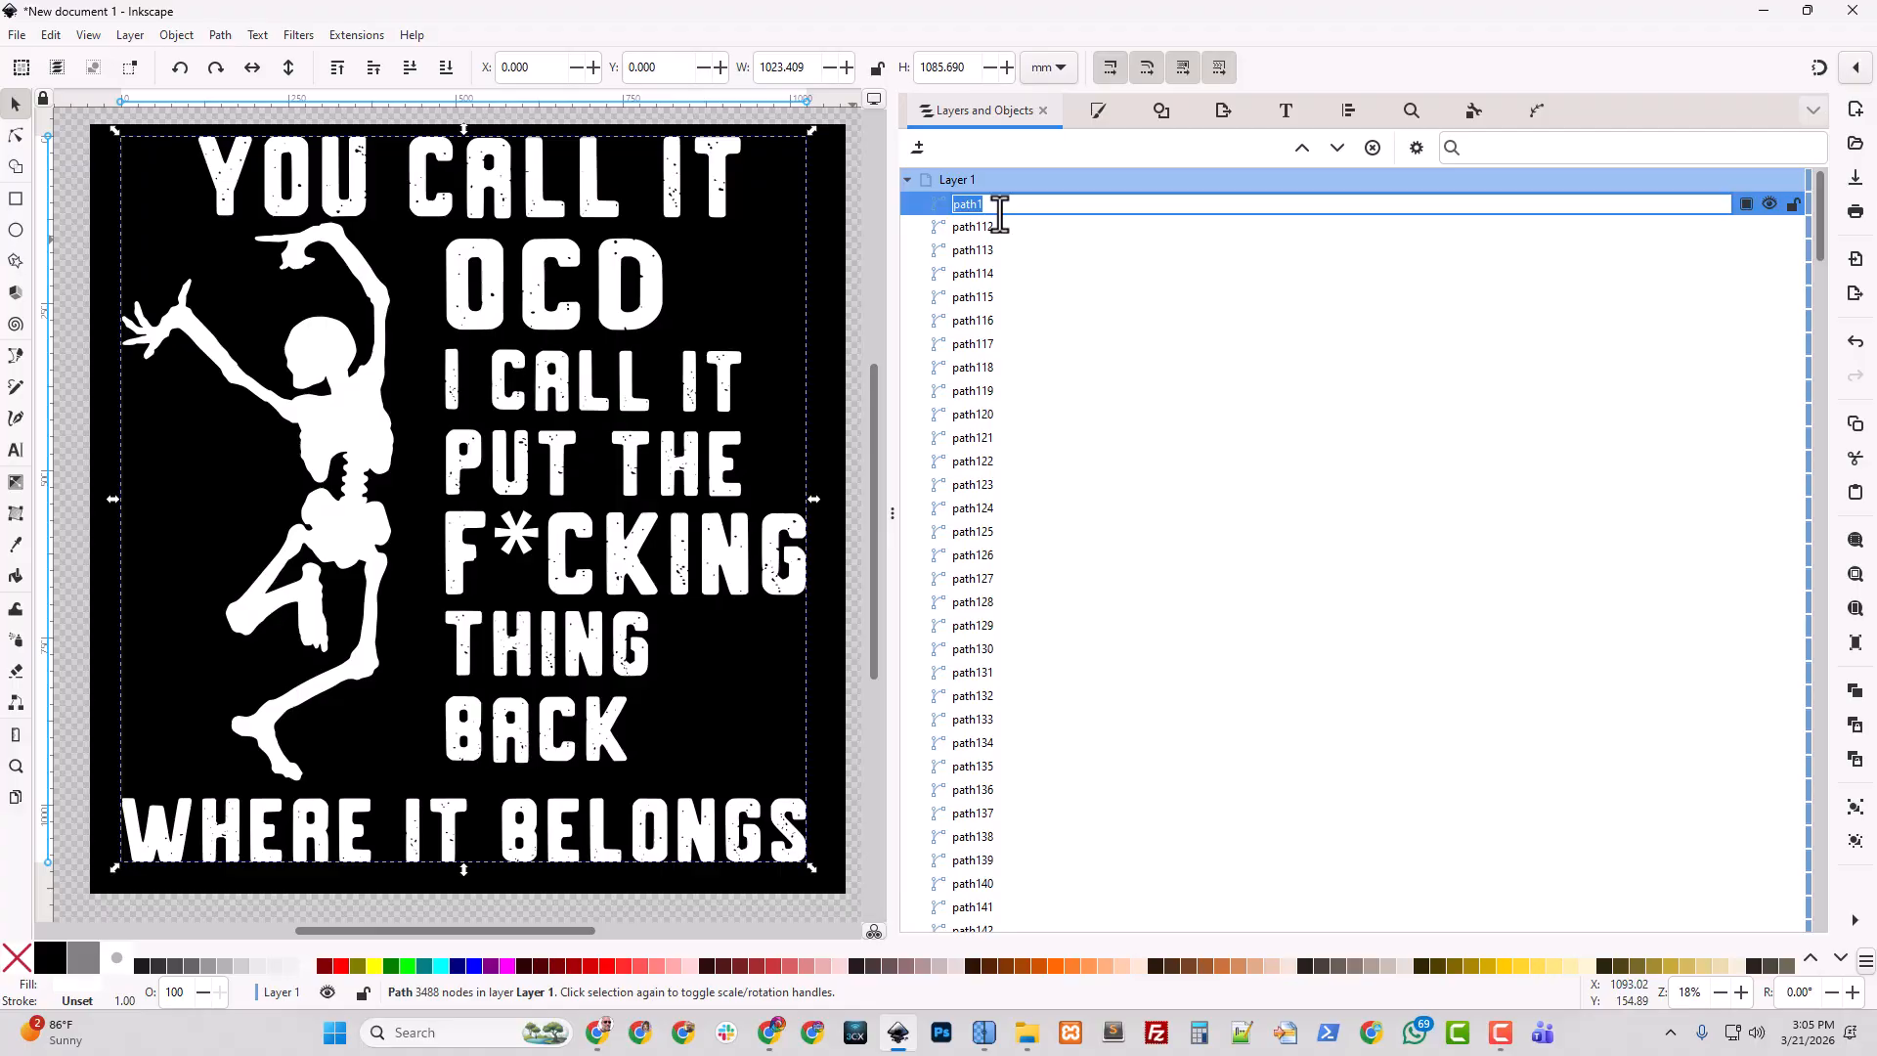
pyautogui.write('Text')
pyautogui.press('Return')
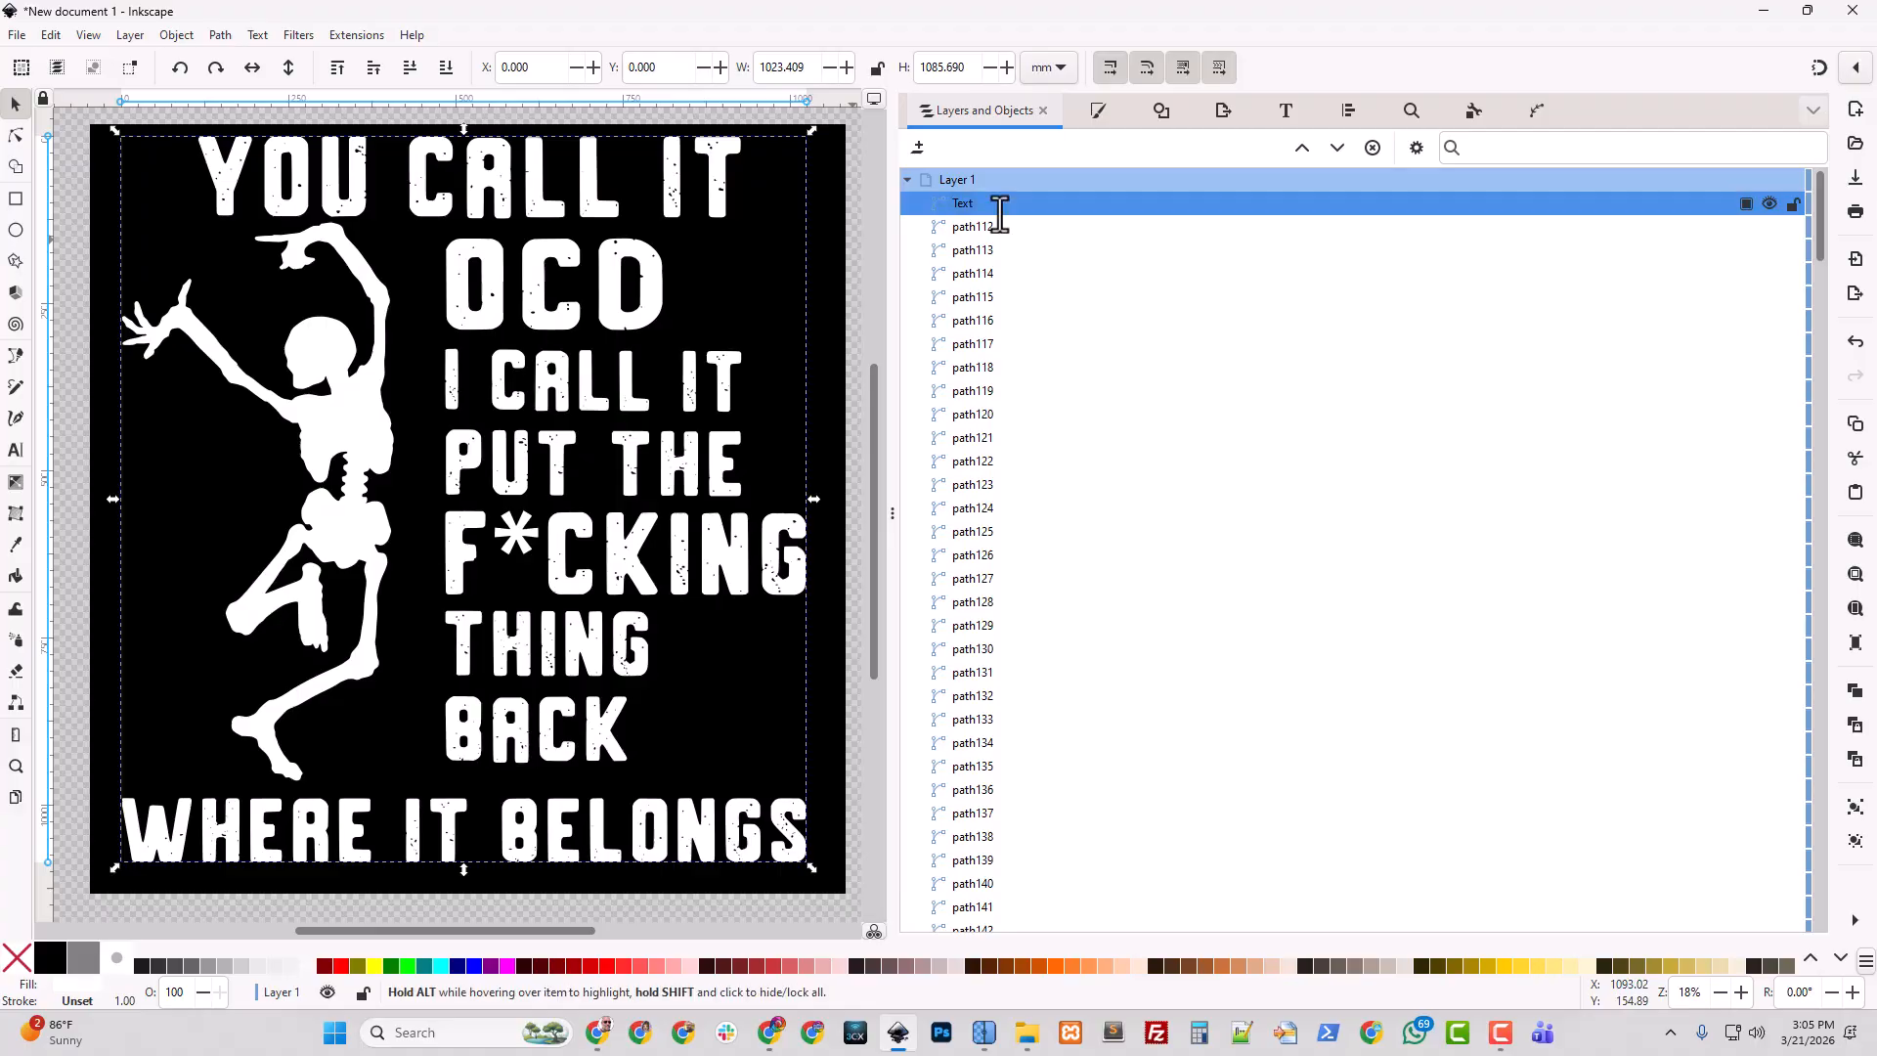
pyautogui.click(1795, 204)
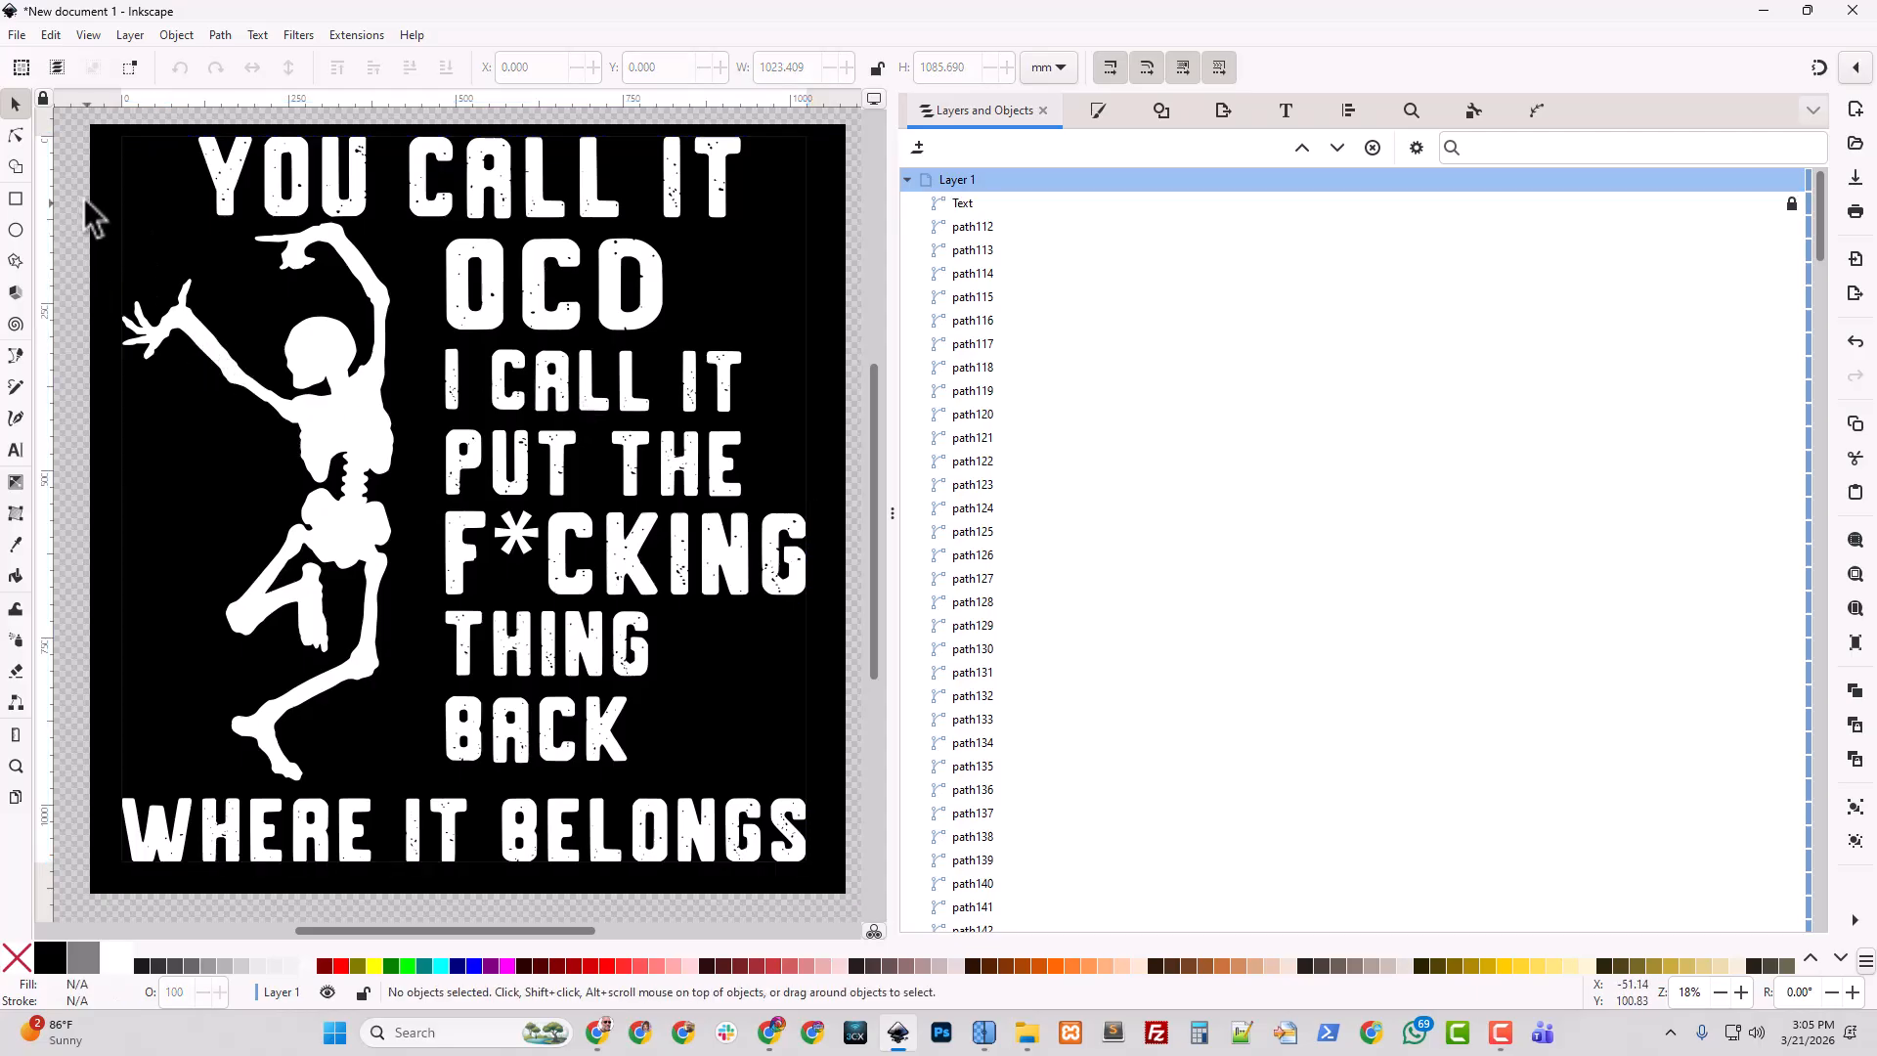
# Combine all the skeleton's separate pieces into a single path and rename it Skelly.
pyautogui.moveTo(75, 186); pyautogui.dragTo(445, 824)
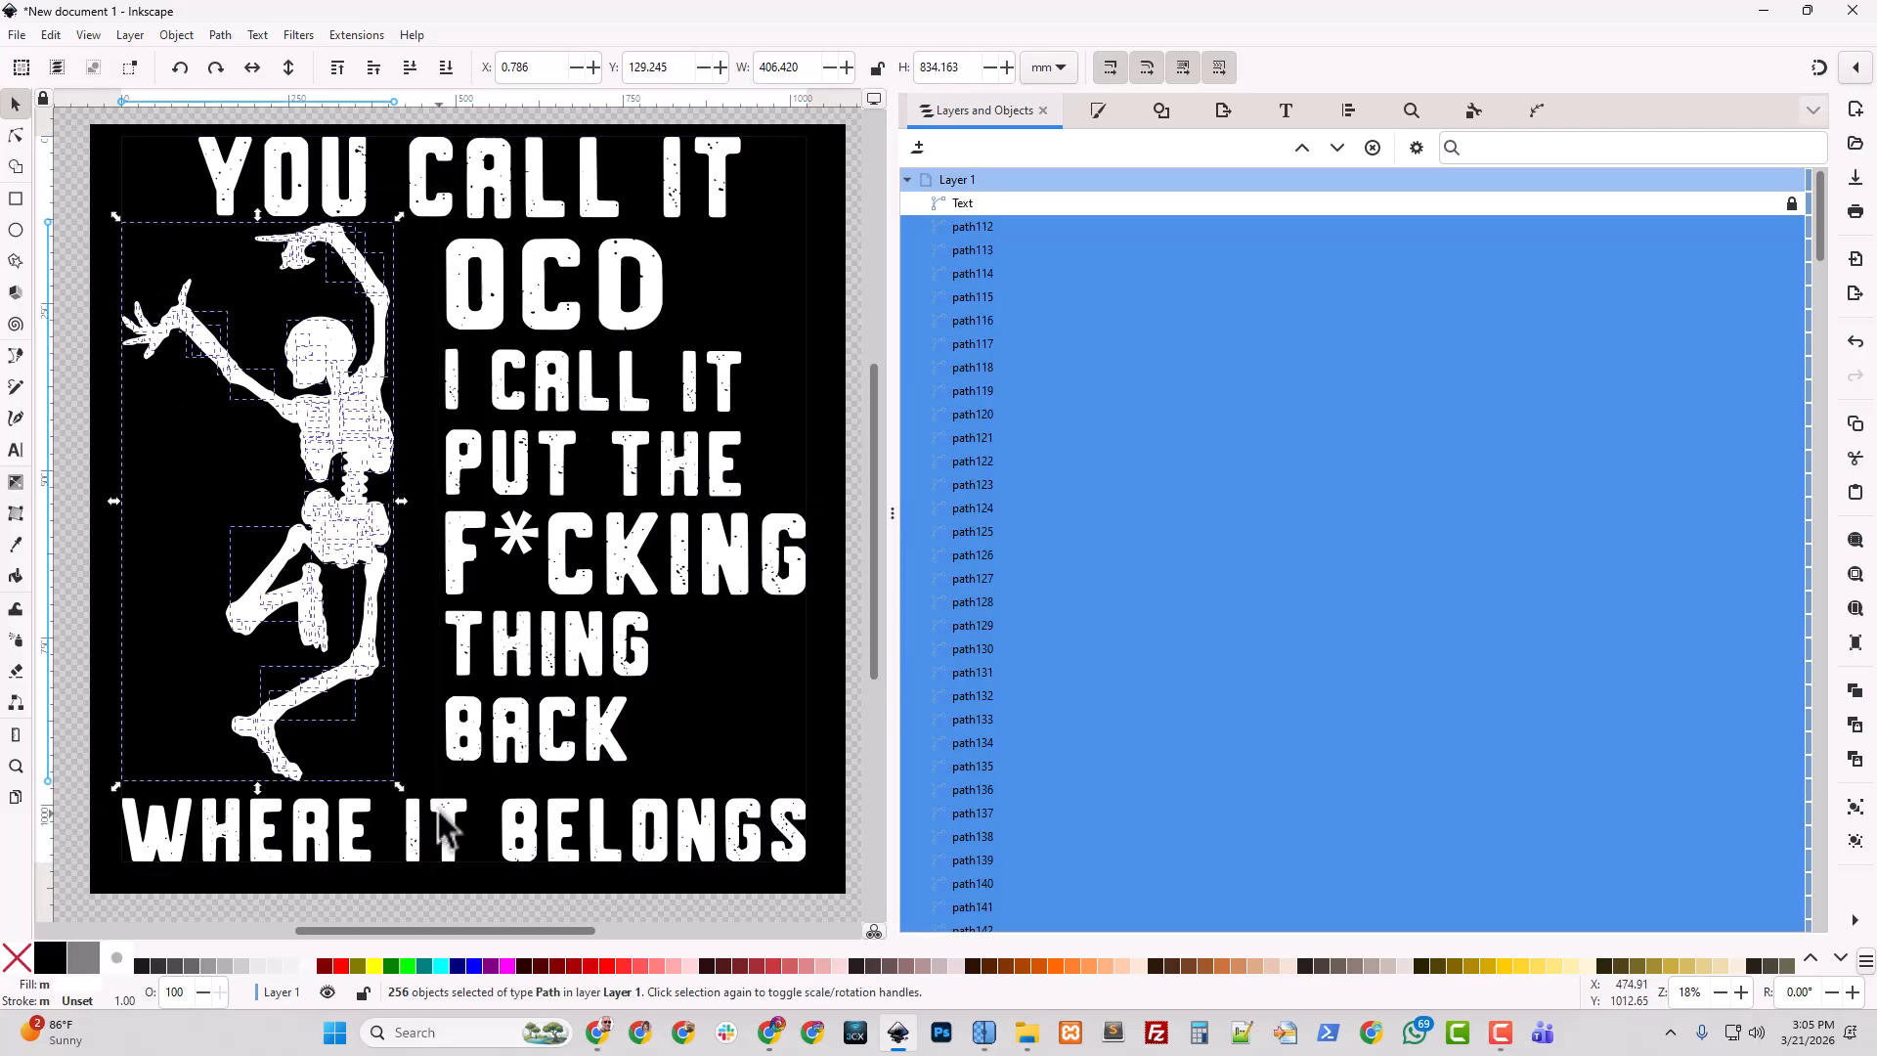
pyautogui.hotkey('ctrl', 'k')
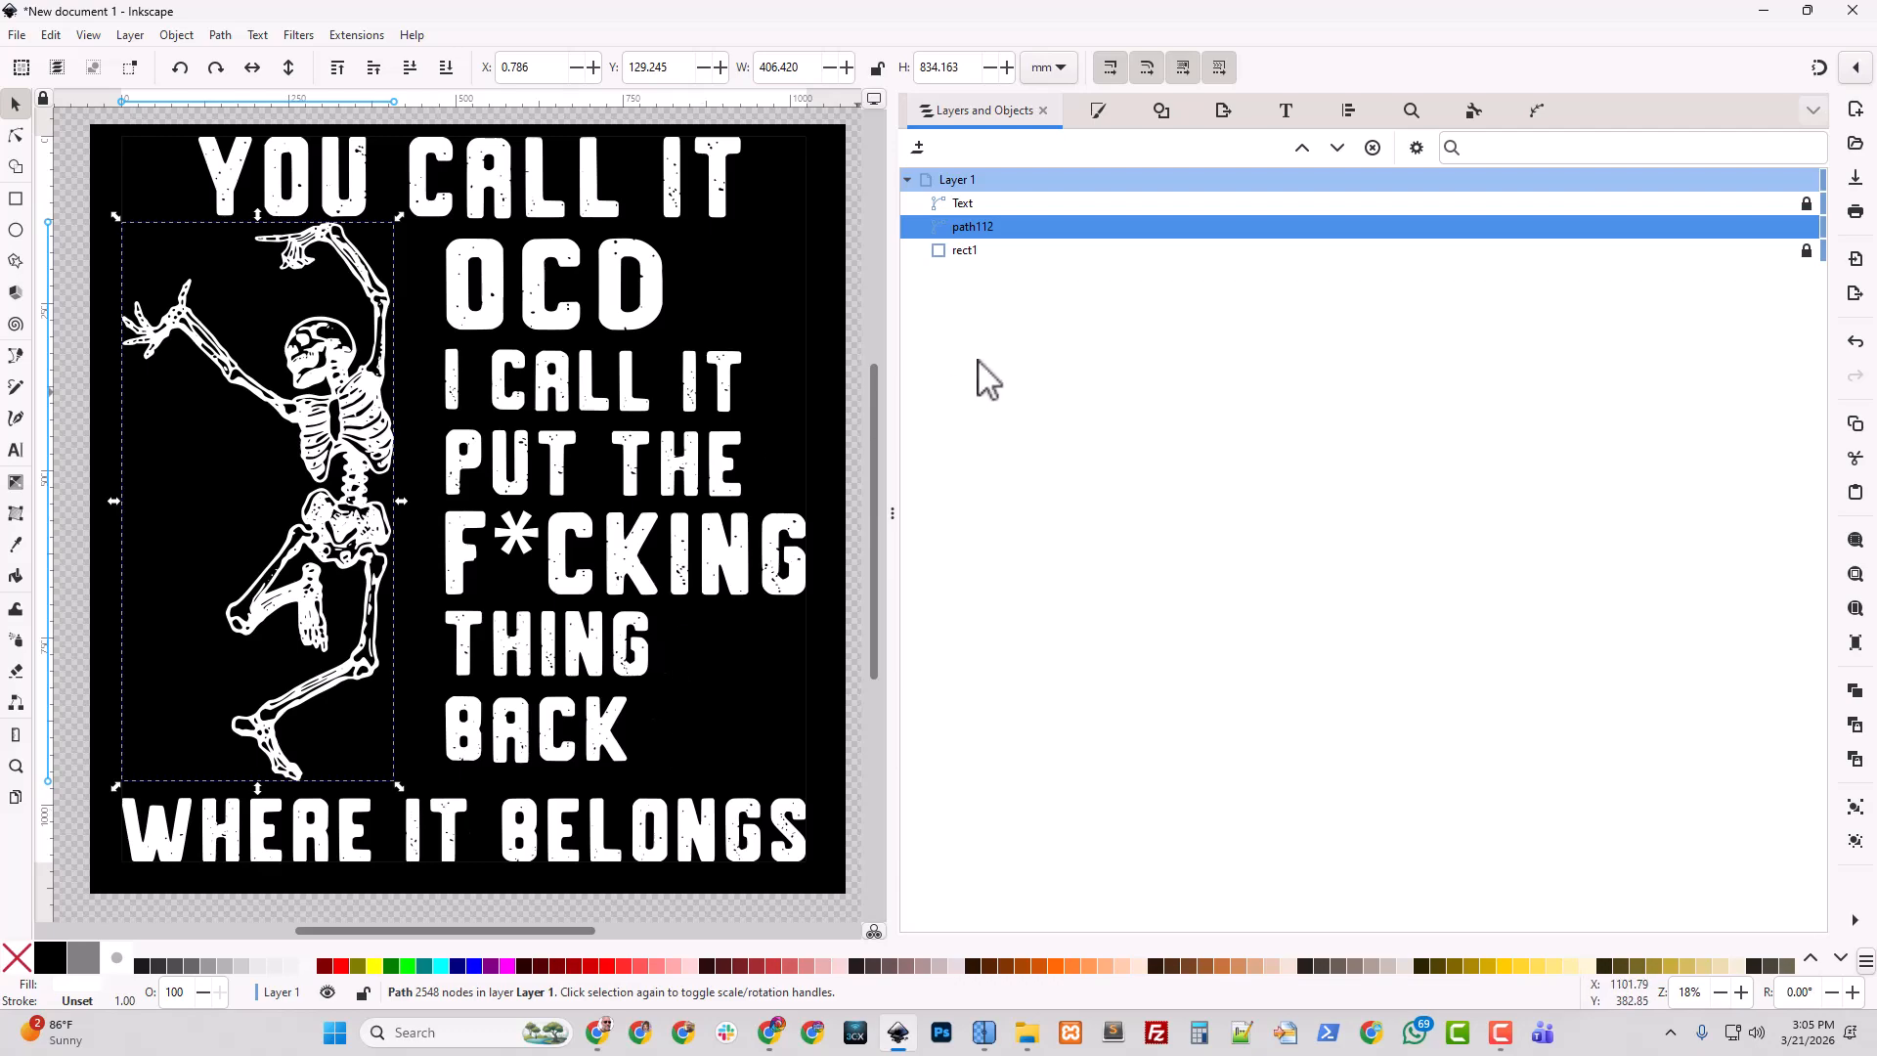
pyautogui.doubleClick(982, 227)
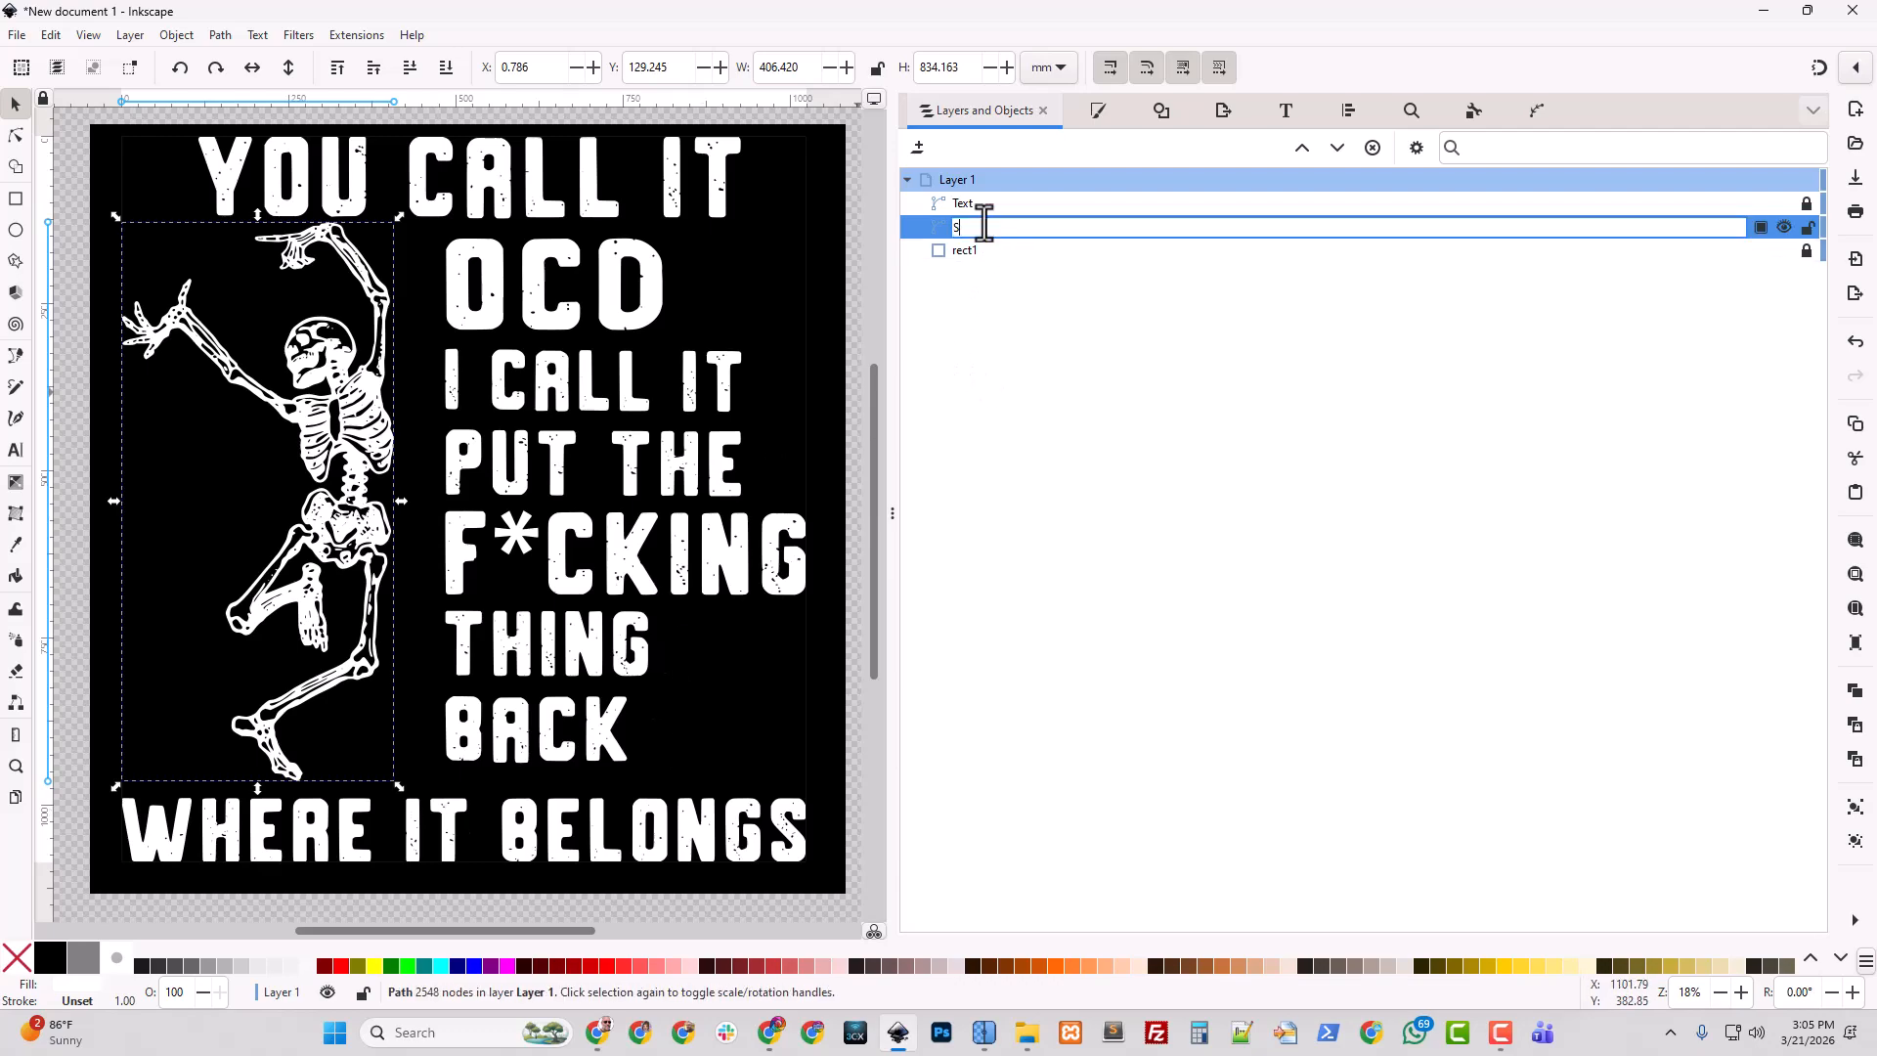
pyautogui.press('Return')
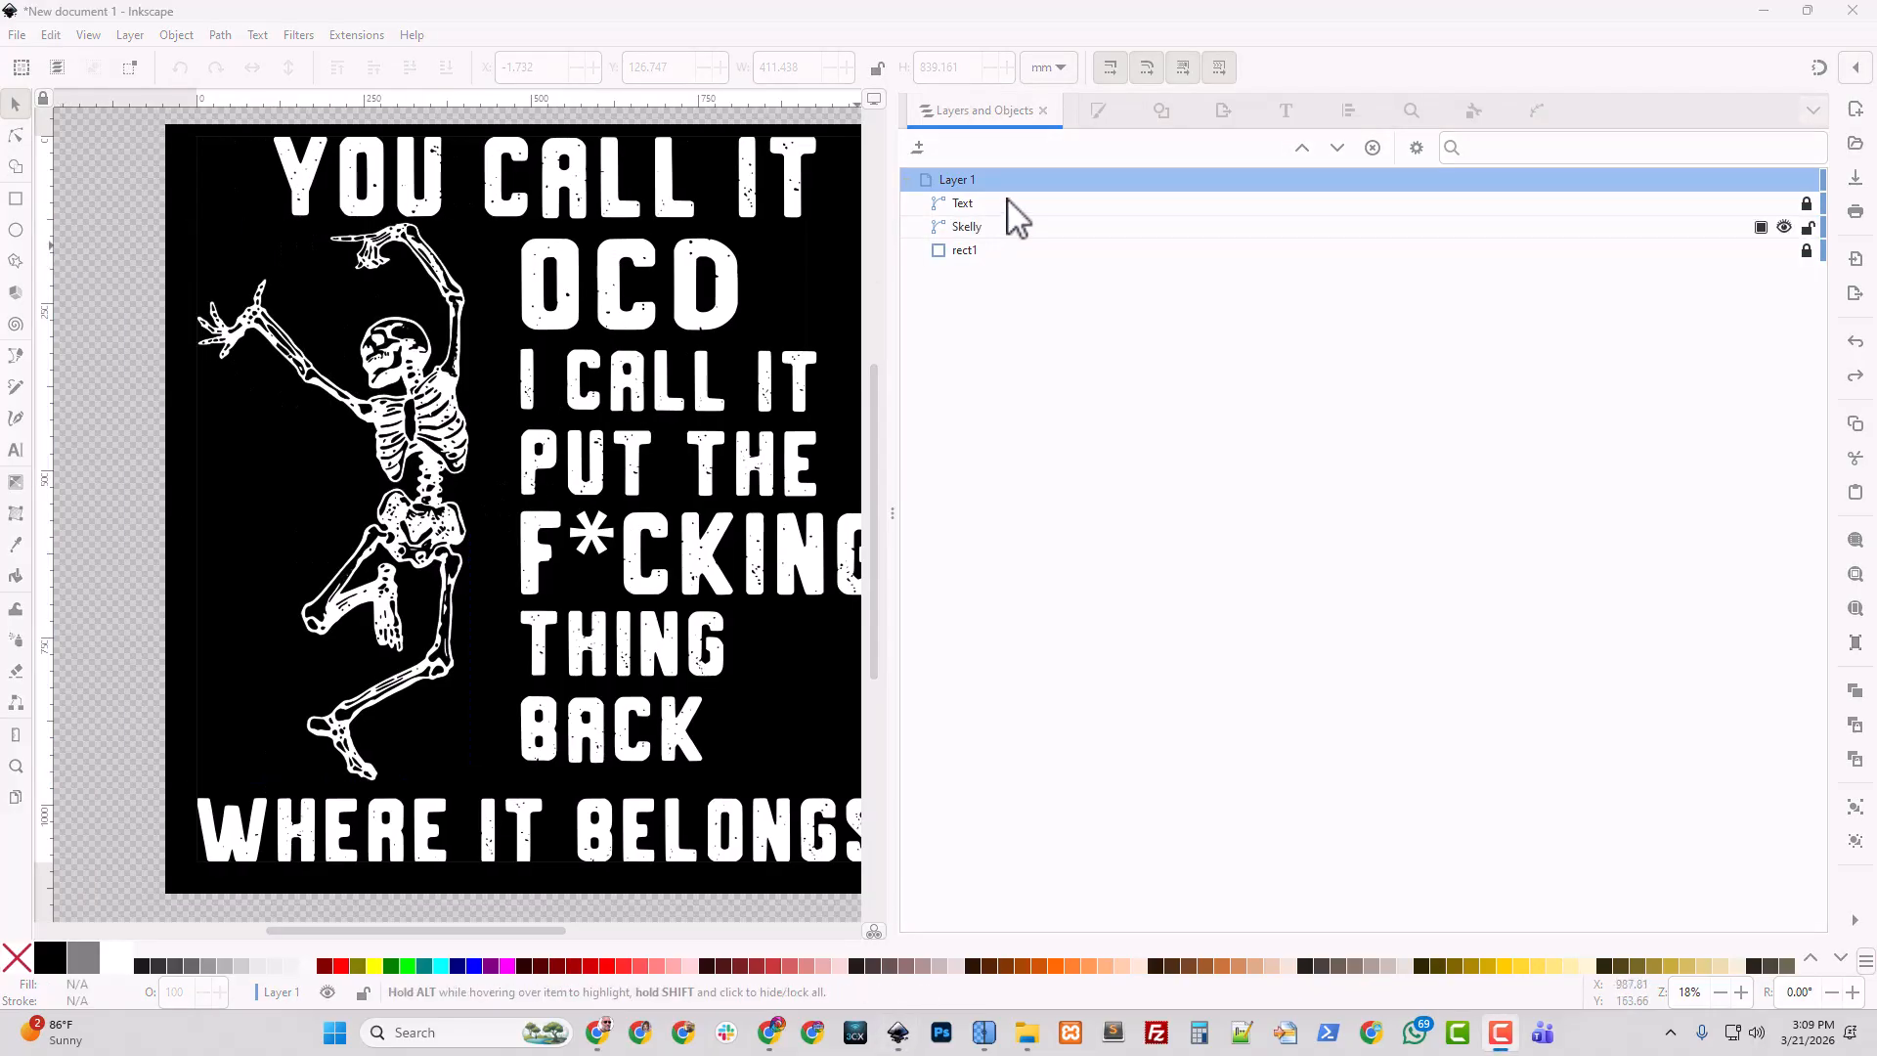
# Give the skeleton path a flat magenta stroke, RGB 255, 0, 255.
pyautogui.click(1101, 112)
pyautogui.click(1017, 146)
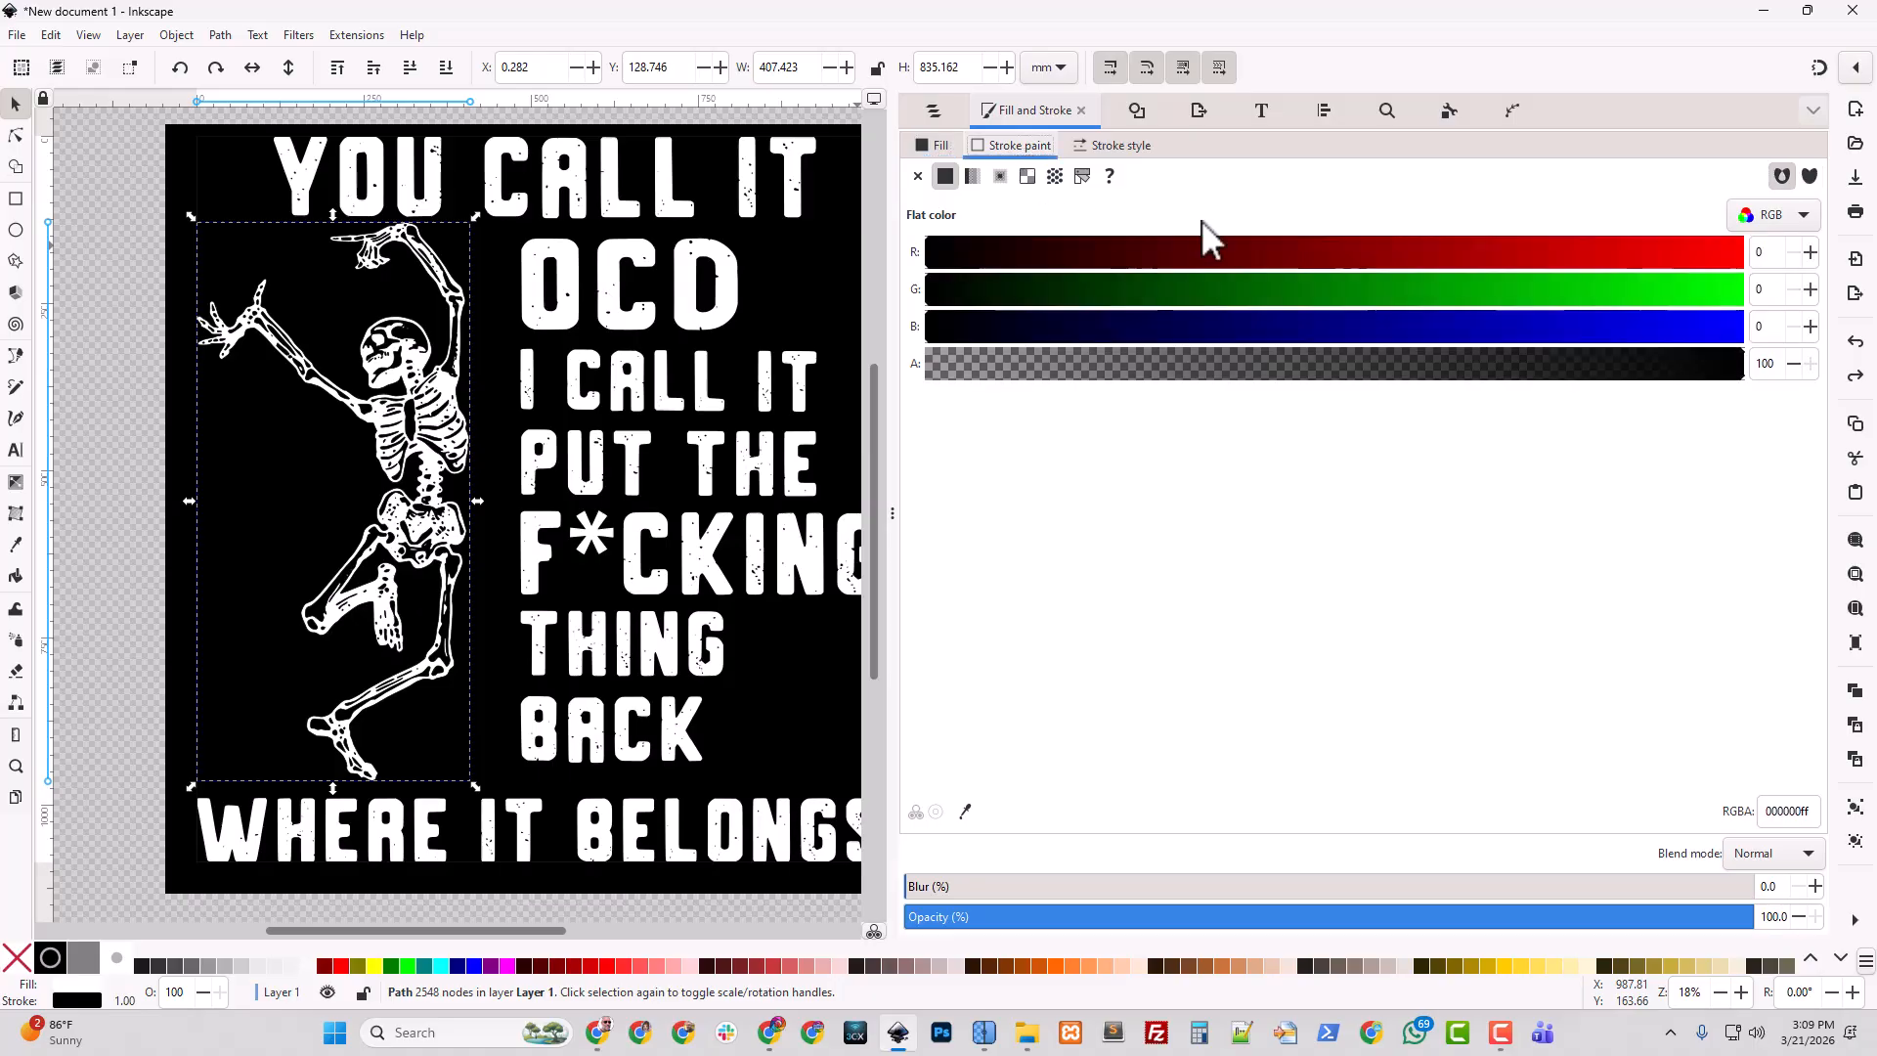
pyautogui.moveTo(1662, 244); pyautogui.dragTo(1808, 254)
pyautogui.moveTo(1695, 319); pyautogui.dragTo(1808, 326)
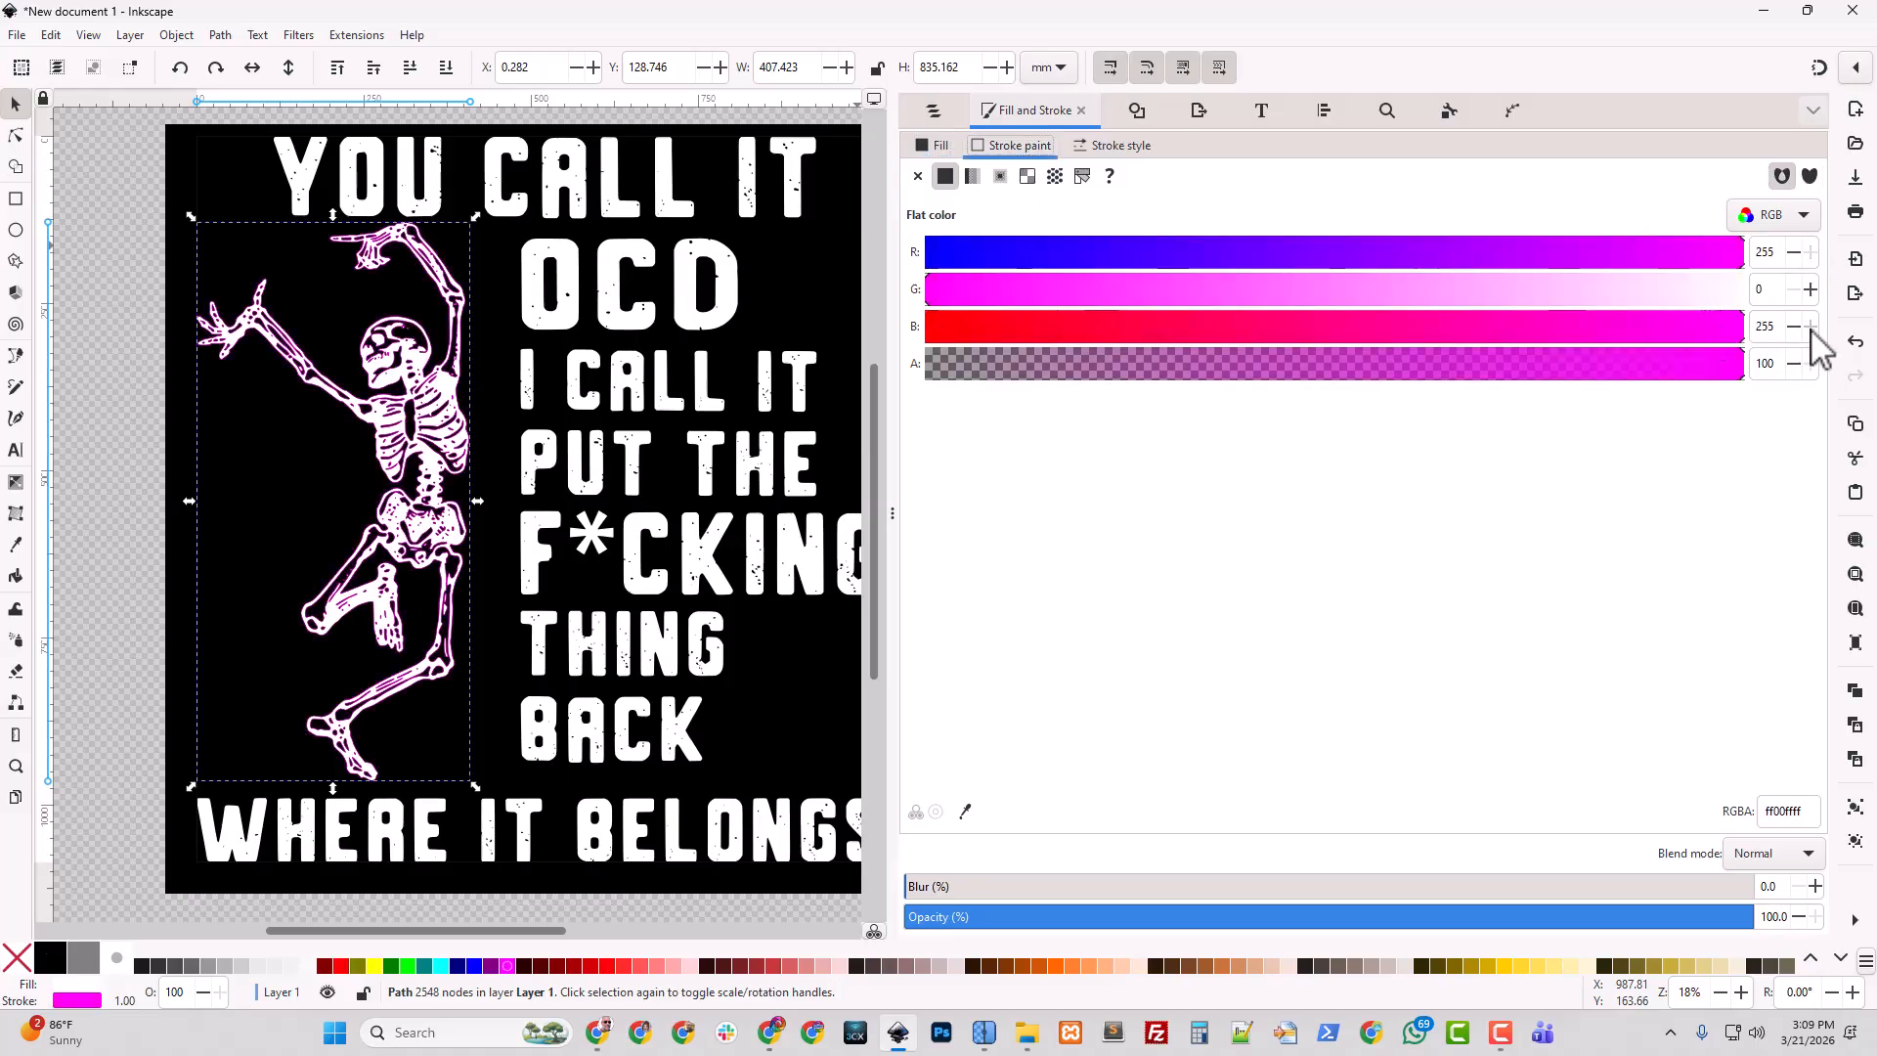
# Set the skeleton's stroke width to 4 mm and deselect it.
pyautogui.click(1121, 146)
pyautogui.moveTo(992, 182); pyautogui.dragTo(916, 182)
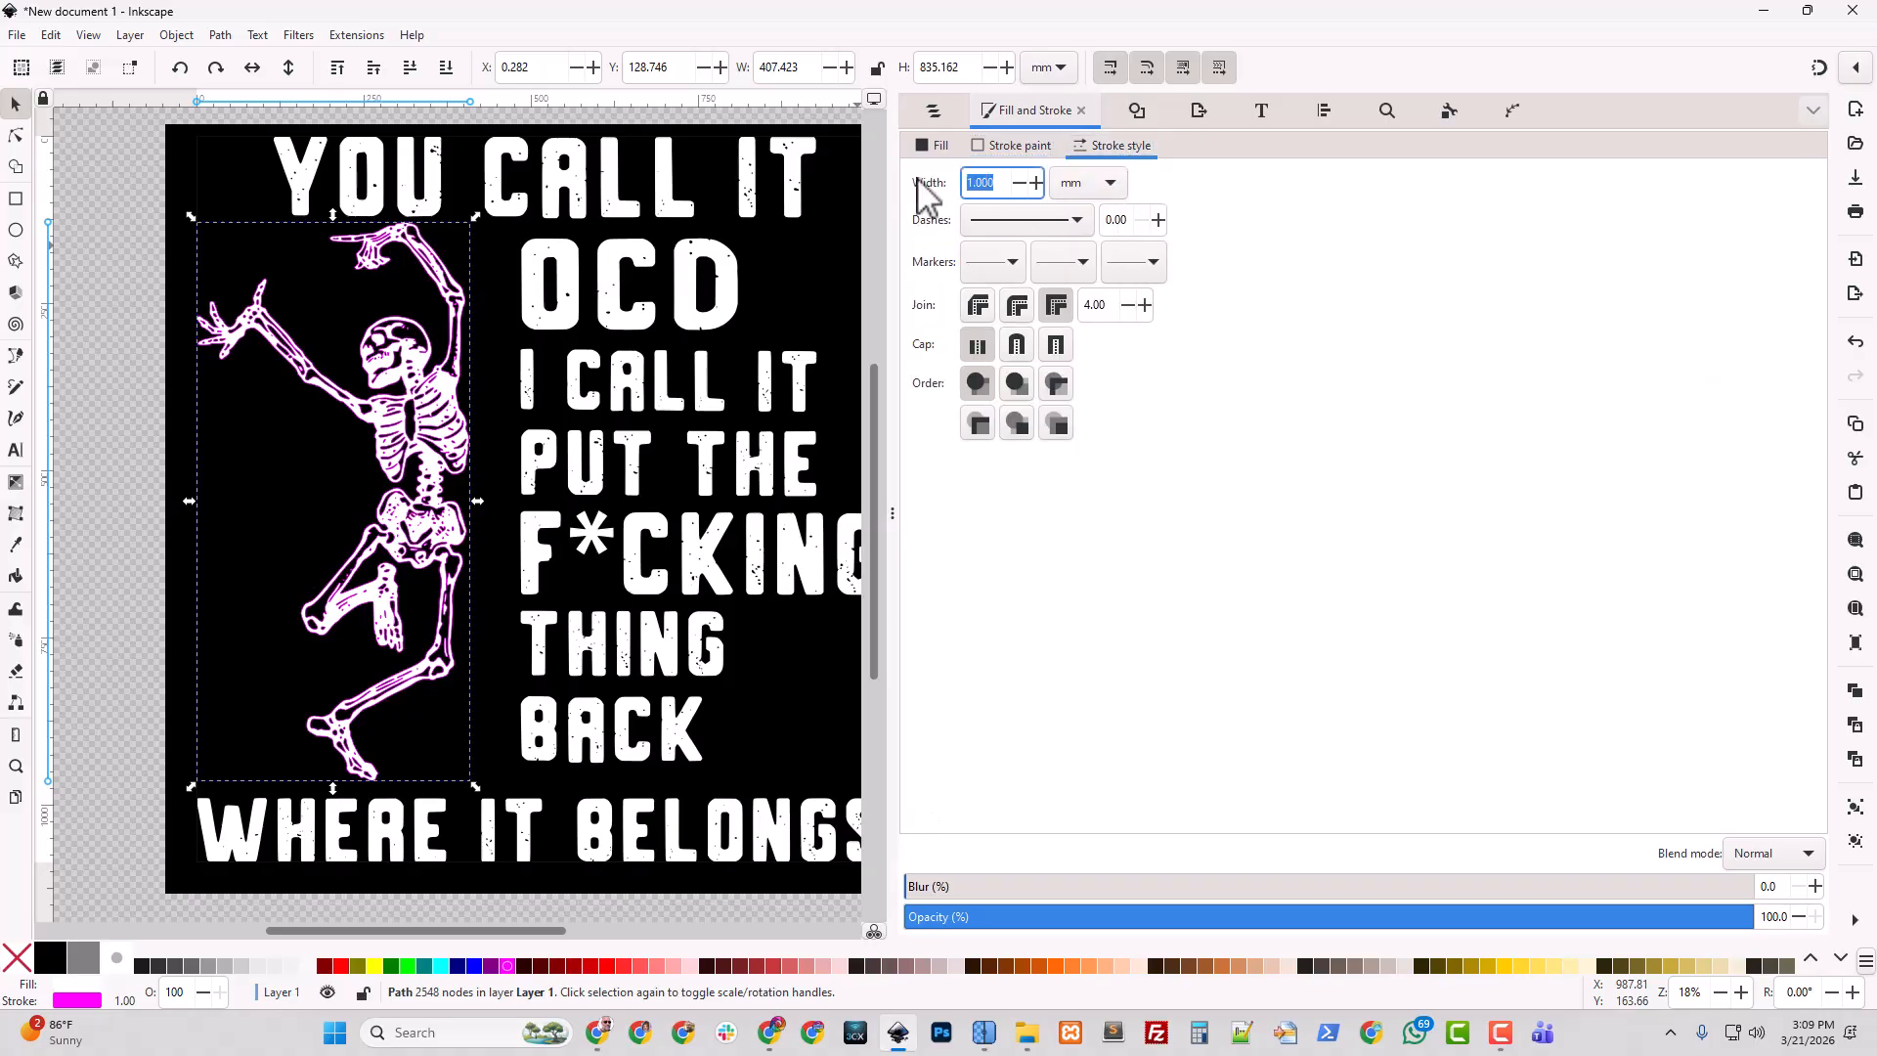
pyautogui.write('4')
pyautogui.press('Return')
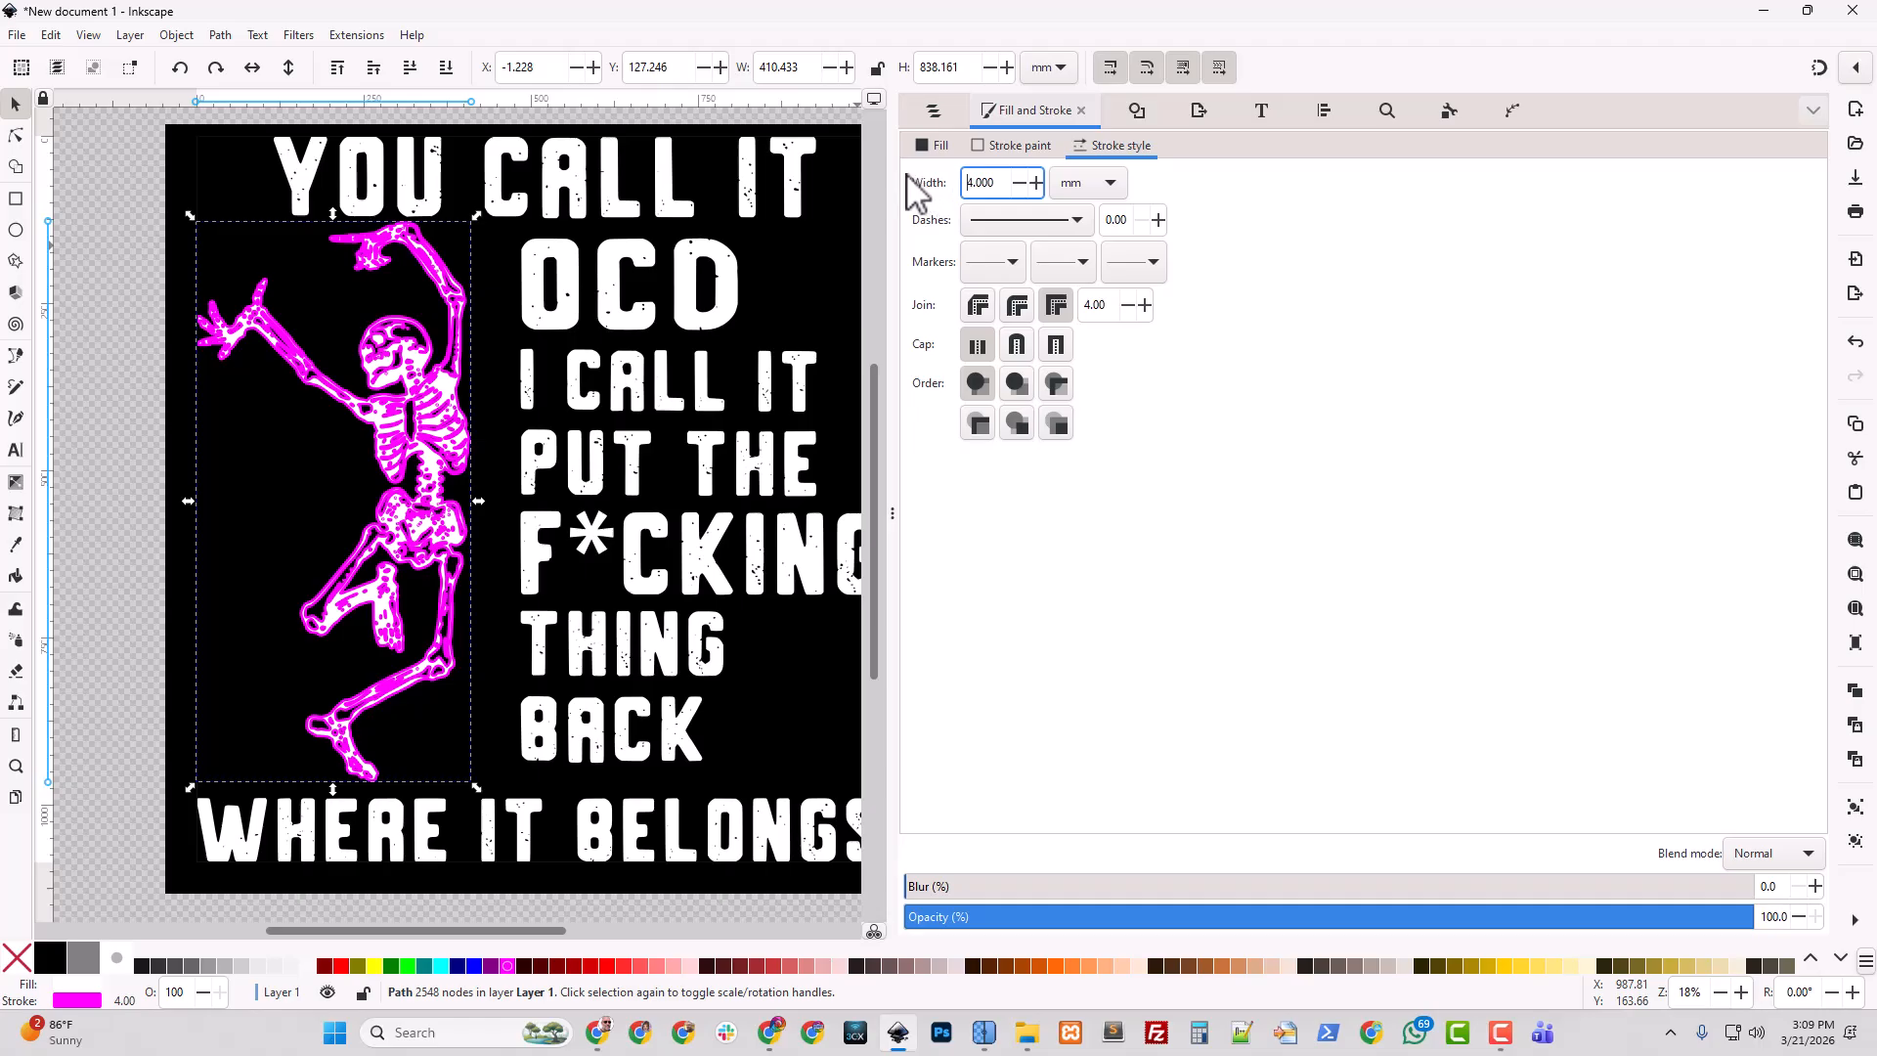
pyautogui.click(322, 438)
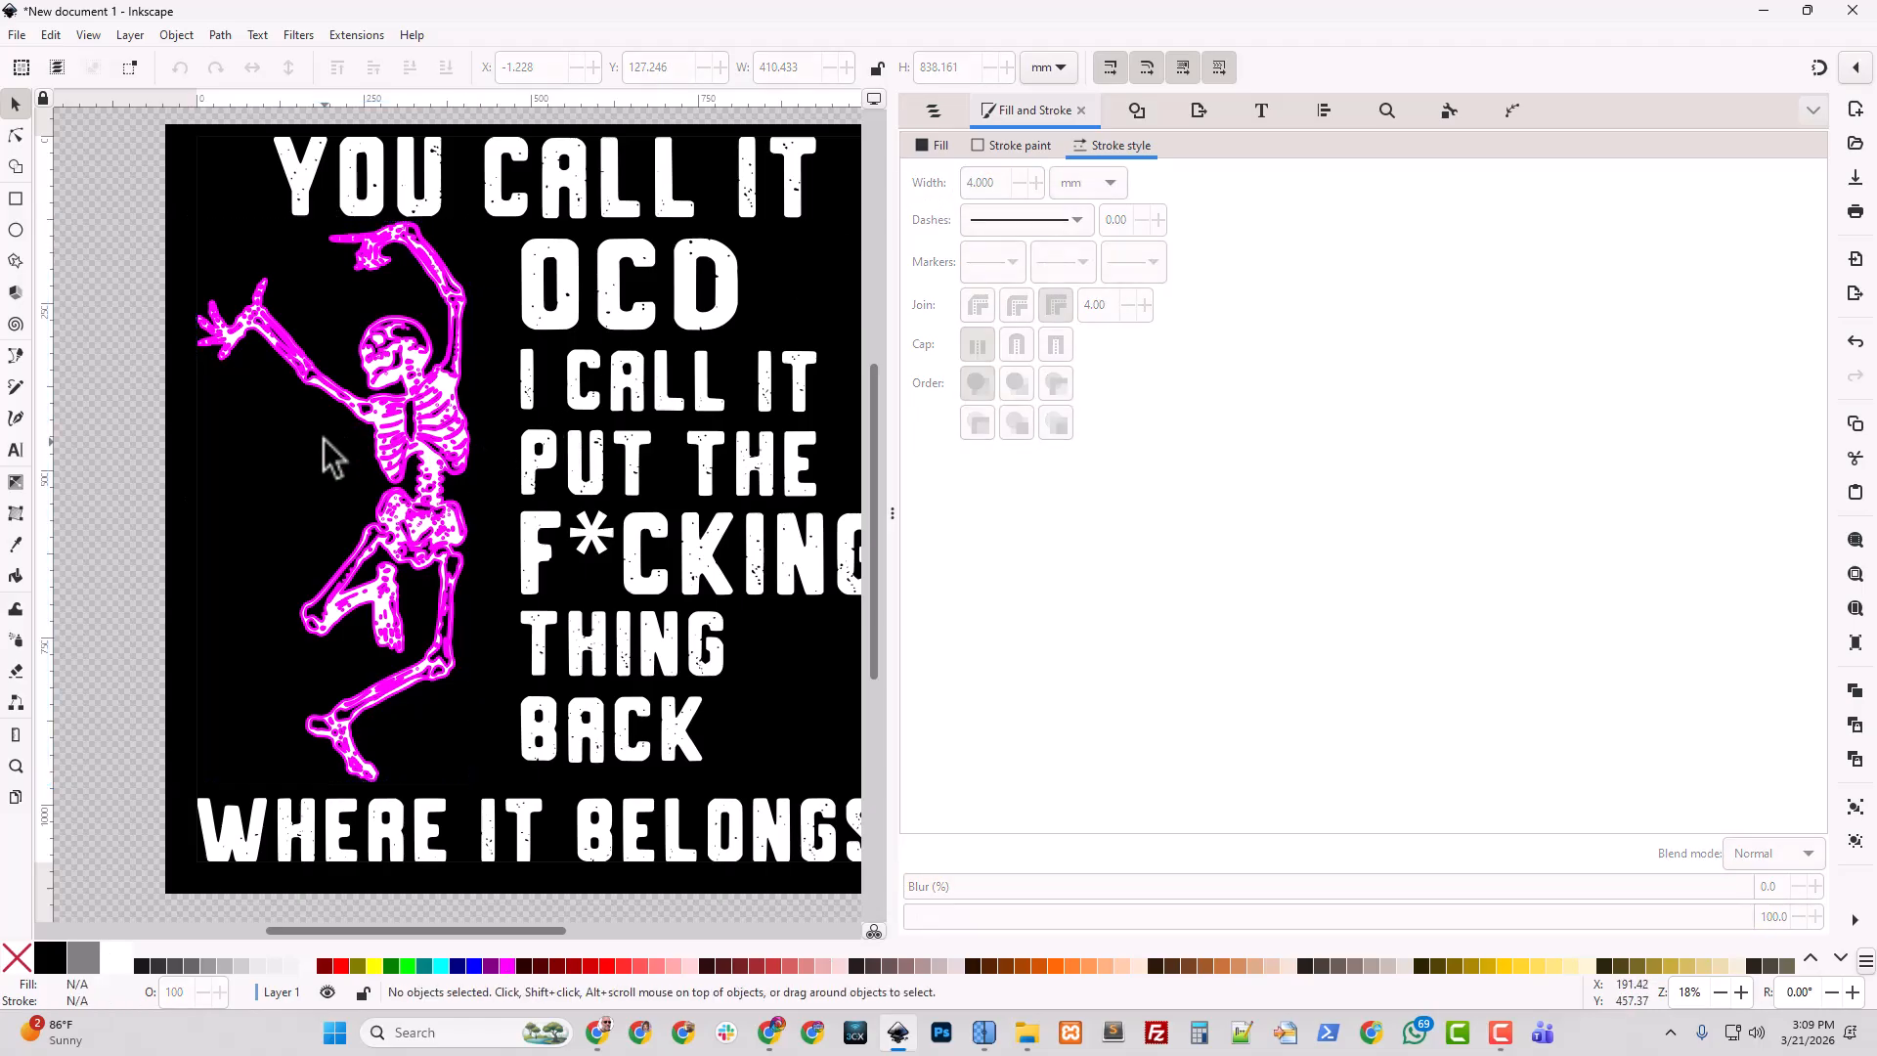
# Select the Skelly path and convert its stroke to a path.
pyautogui.press('+')
pyautogui.press('+')
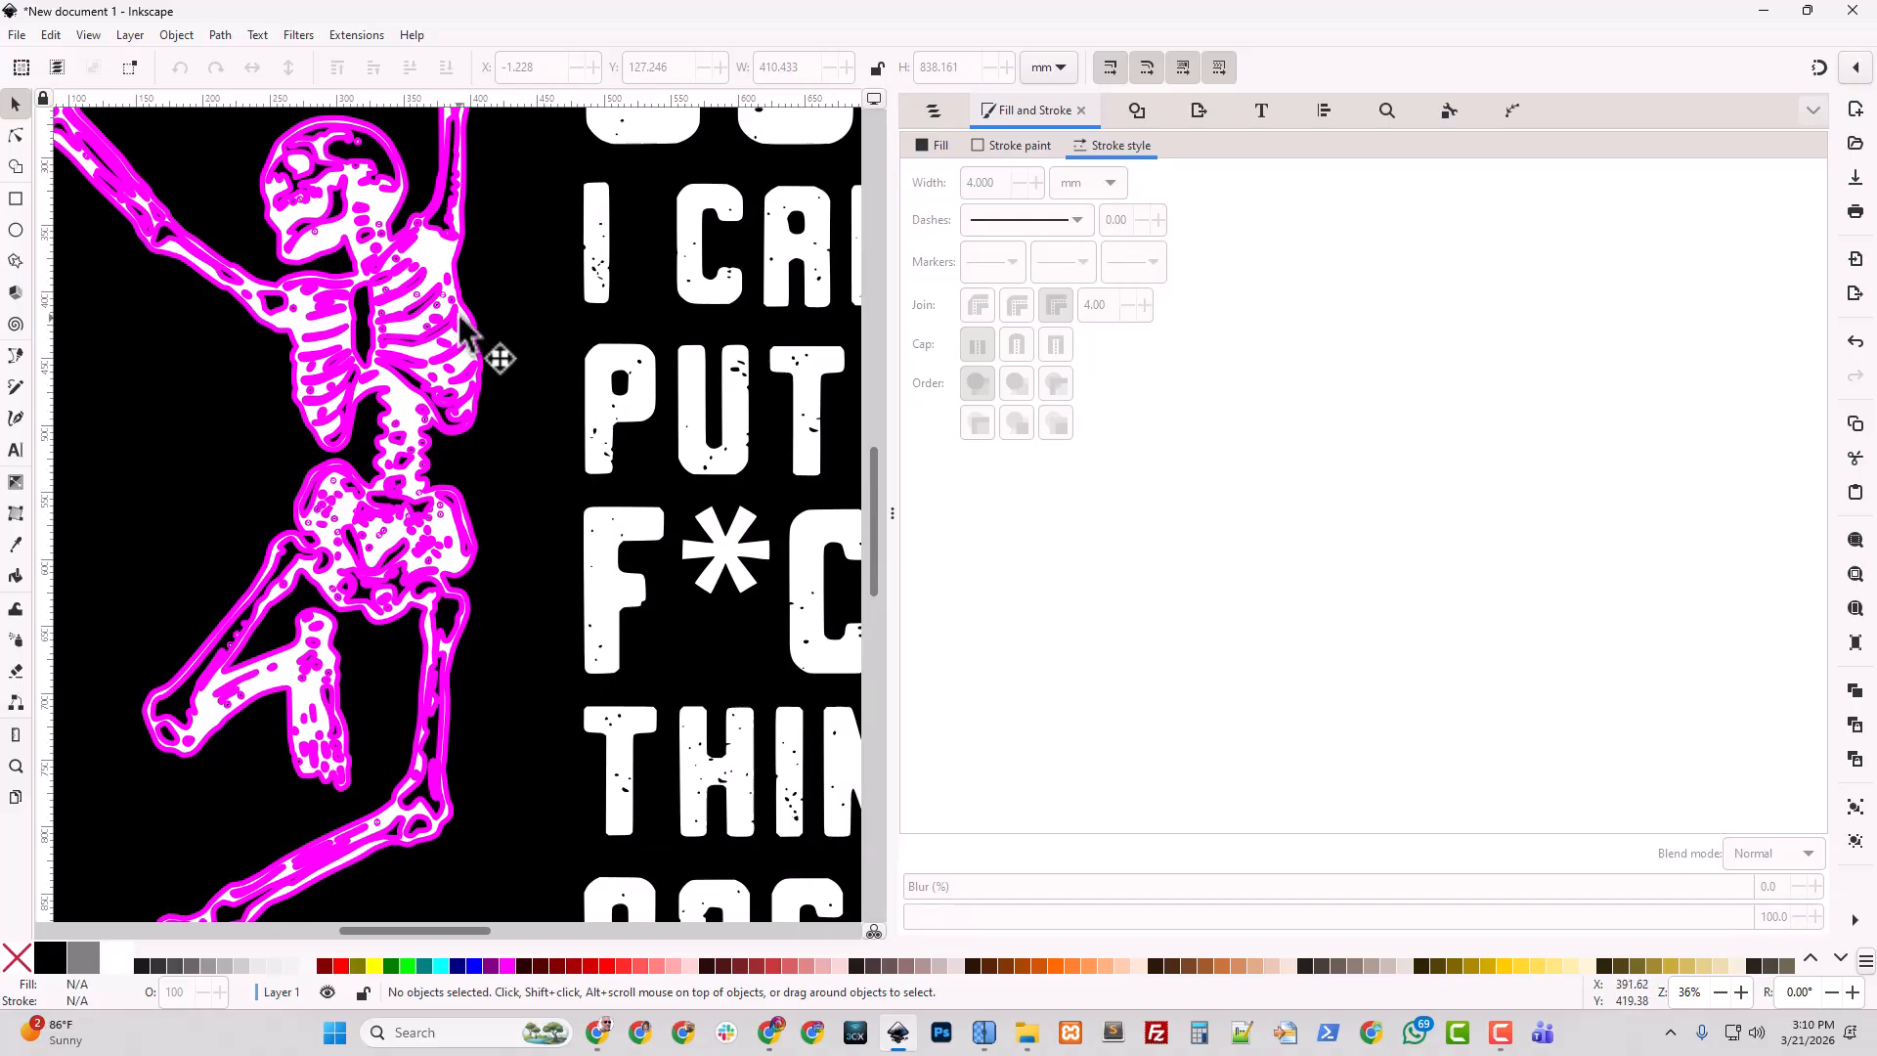
pyautogui.click(934, 111)
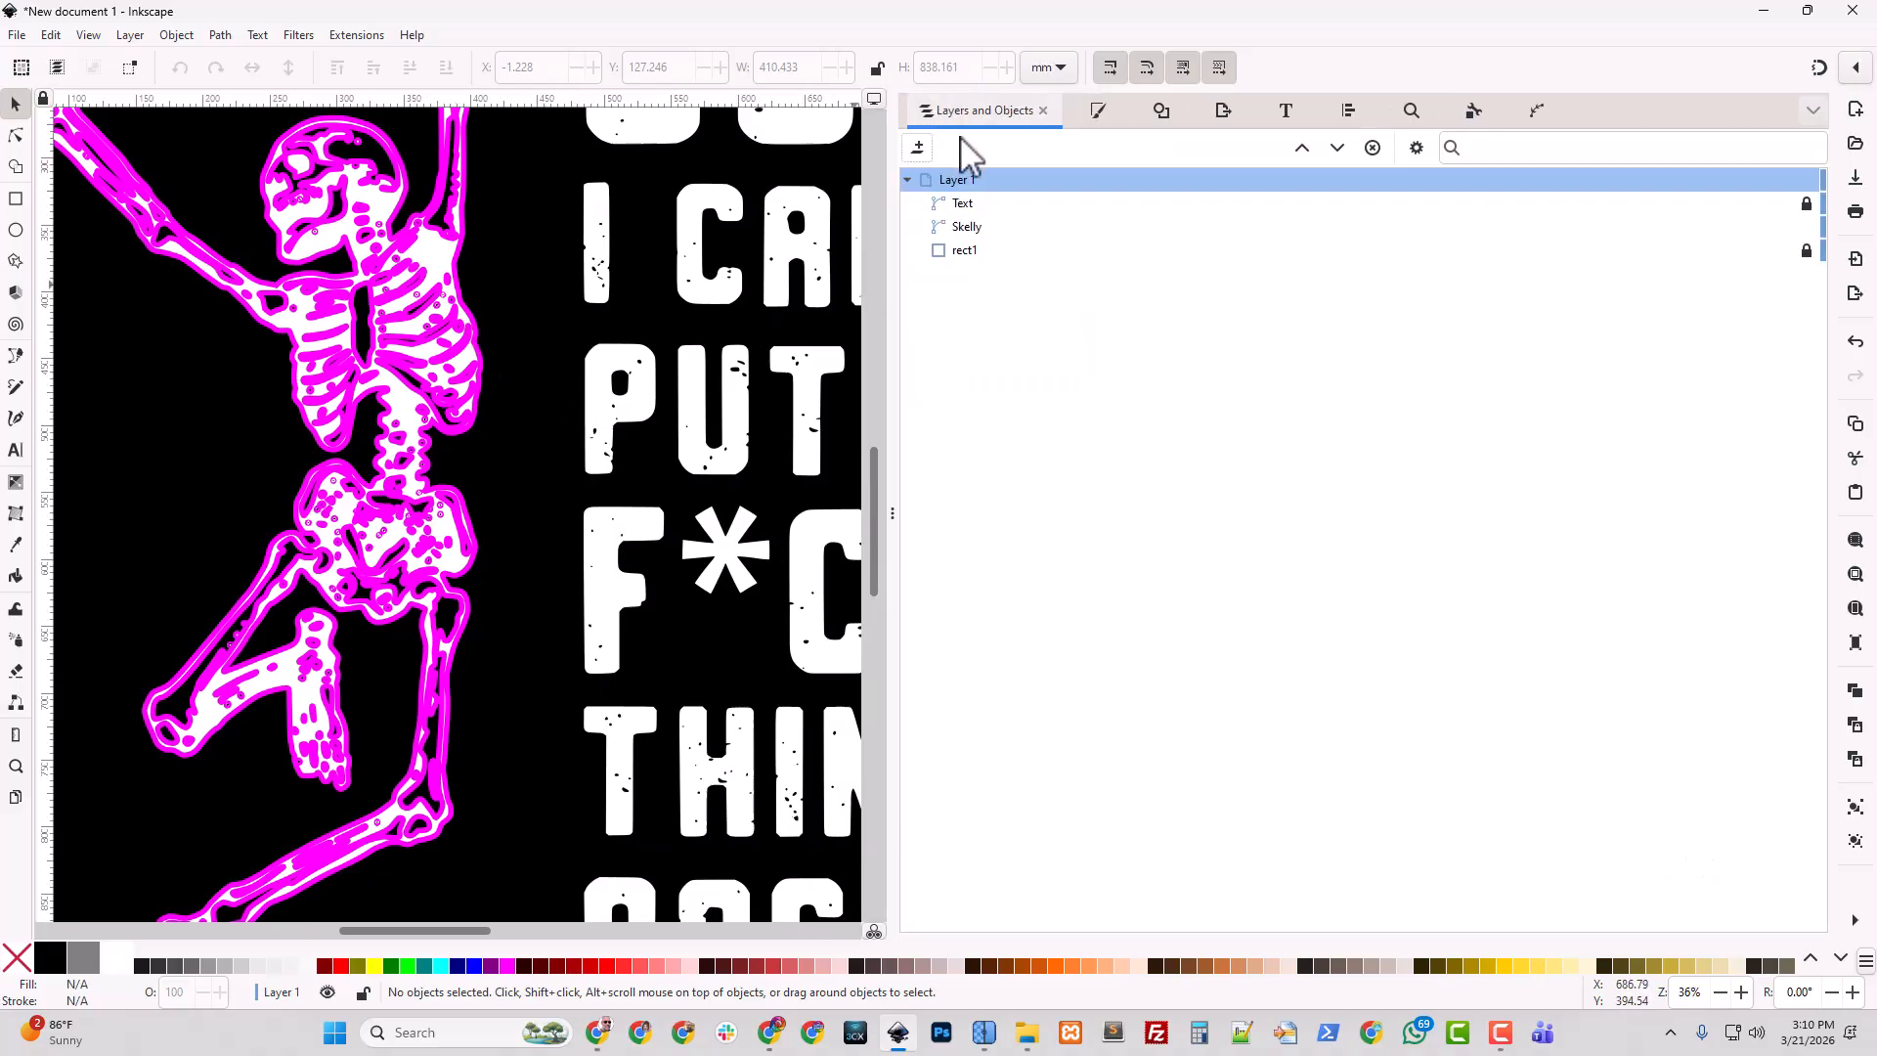
pyautogui.click(960, 226)
pyautogui.click(225, 37)
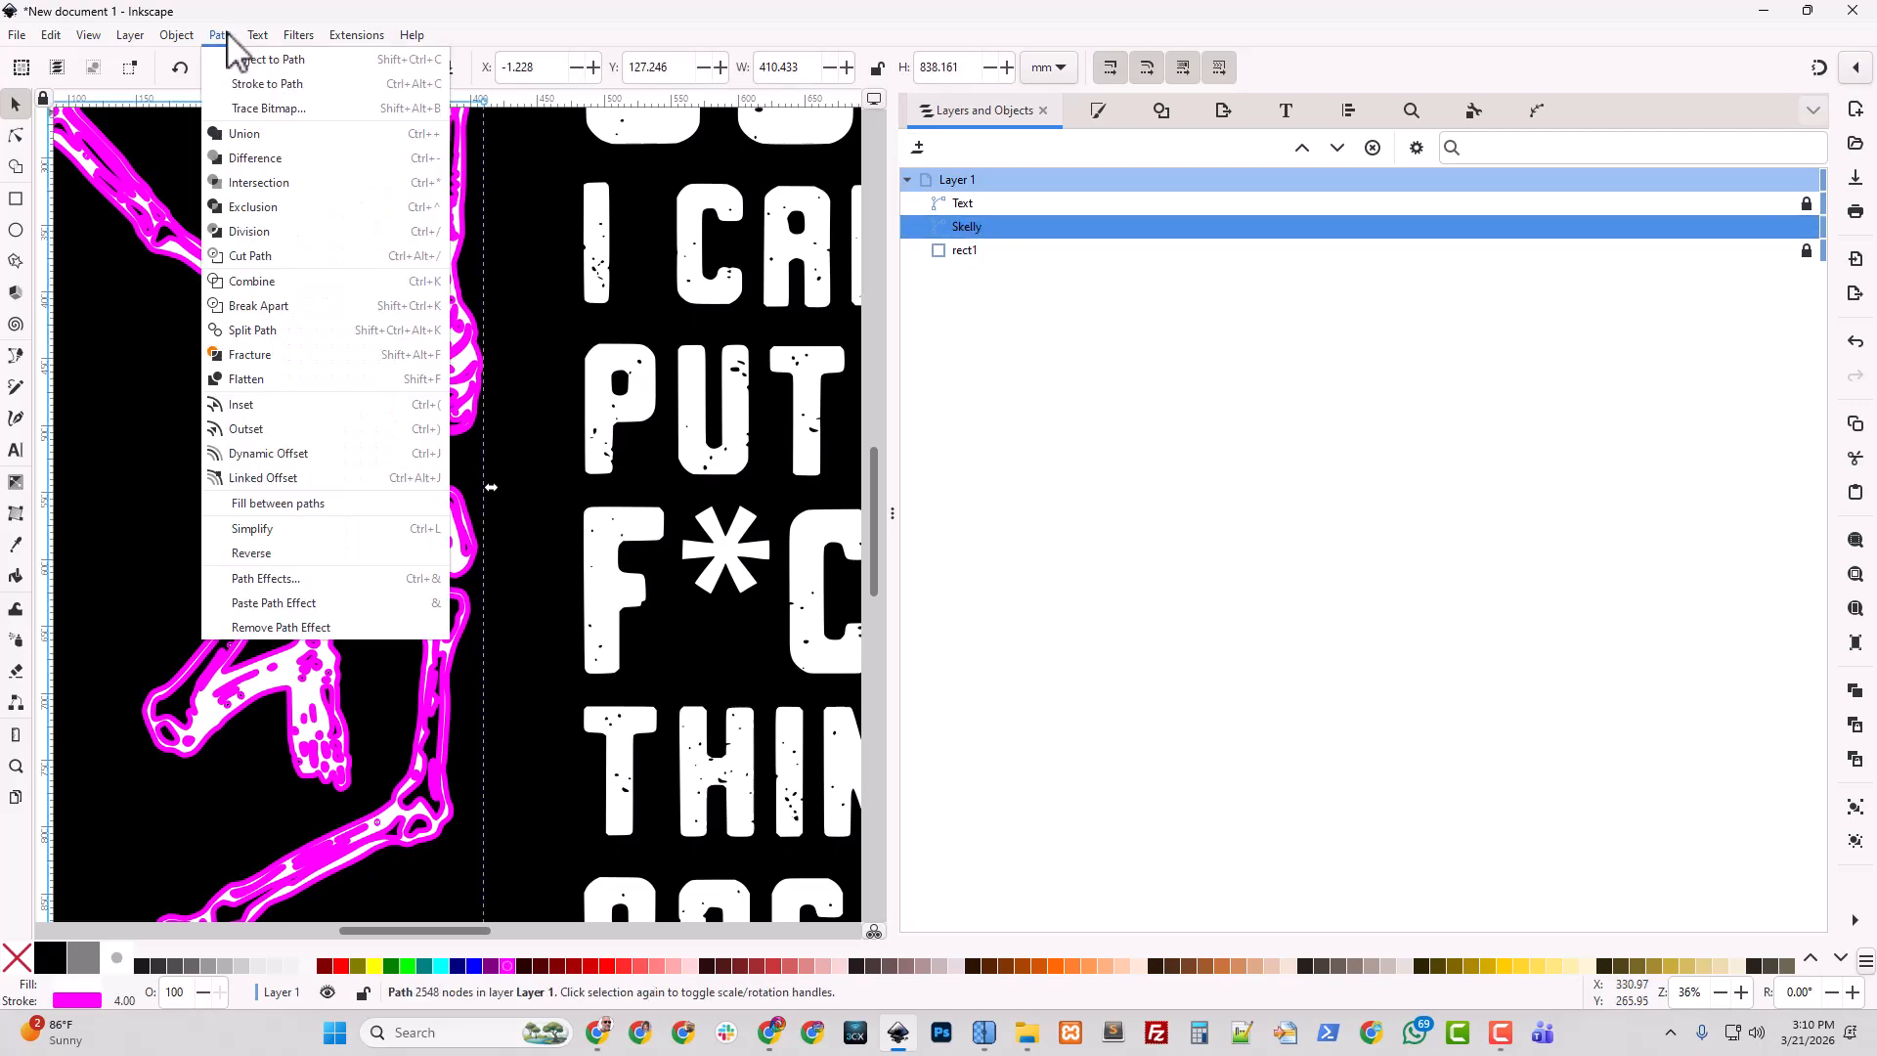
pyautogui.click(248, 83)
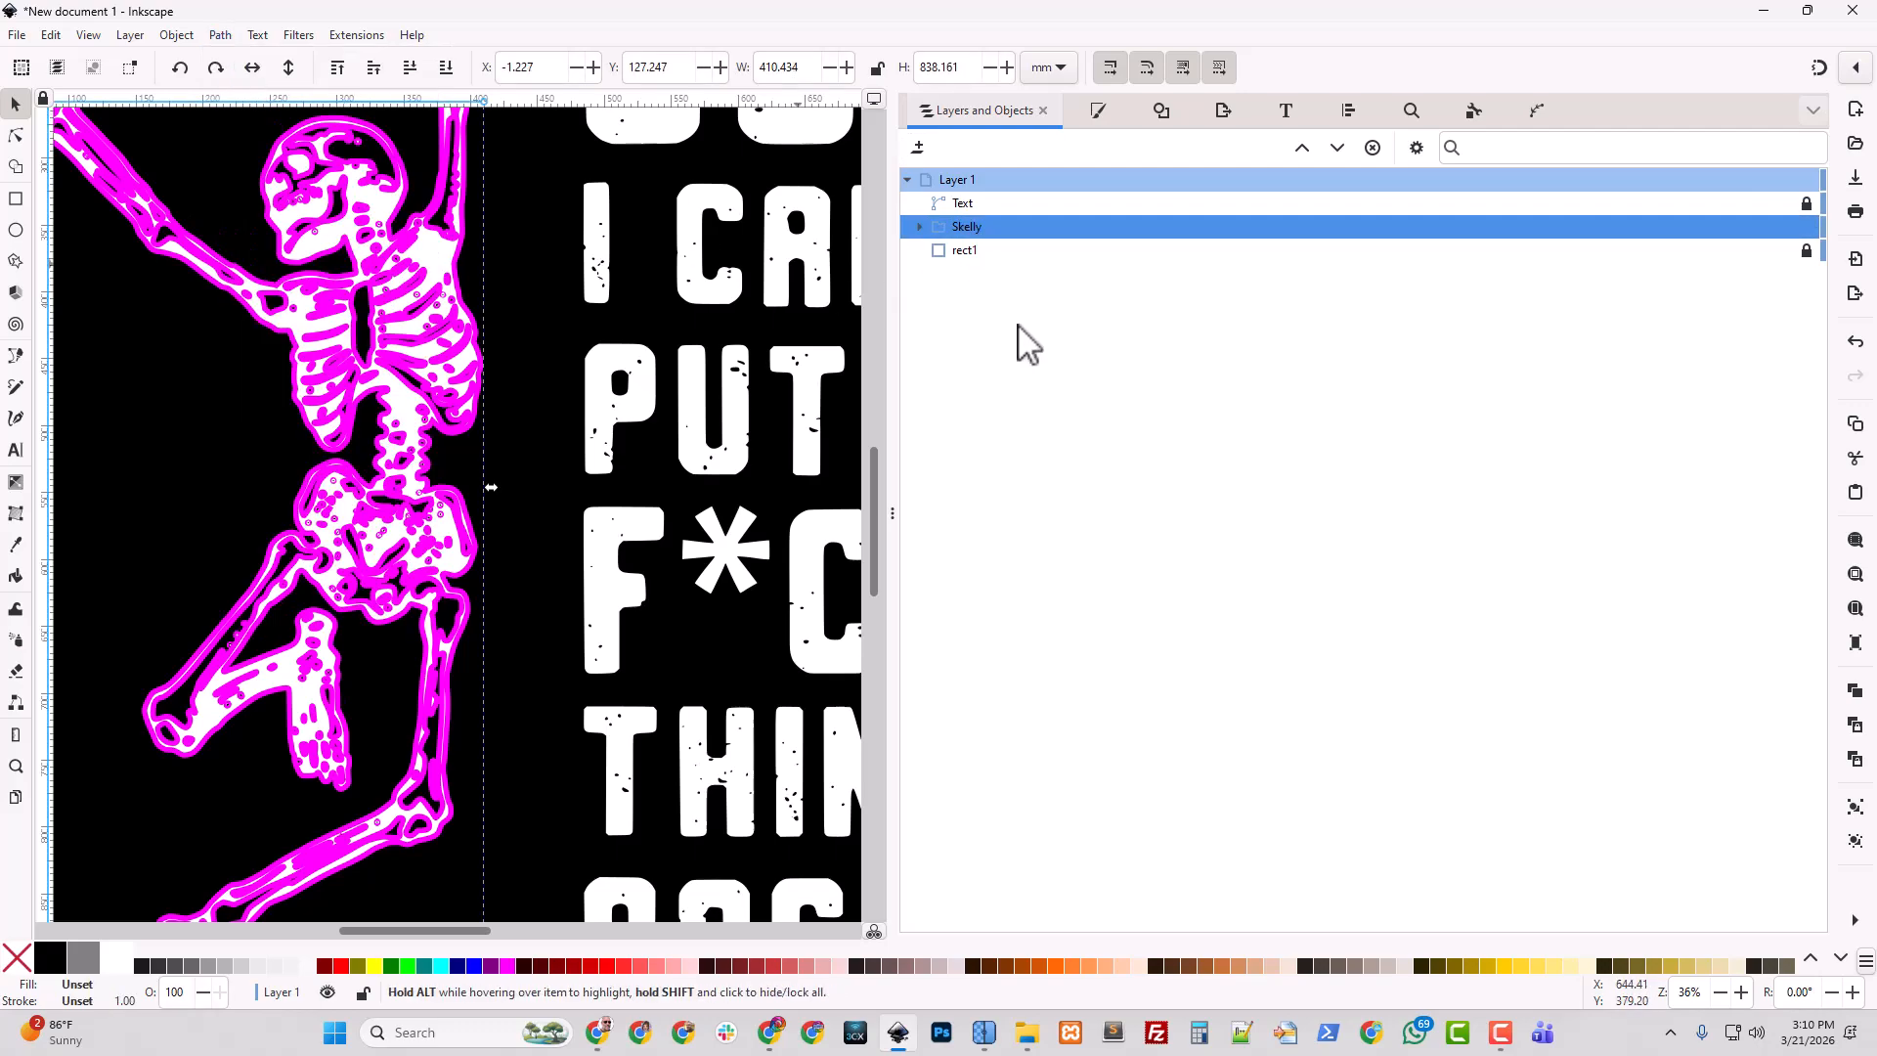
# Expand the Skelly group, identify the magenta outline path by toggling its visibility, and rename it Stroke.
pyautogui.click(919, 227)
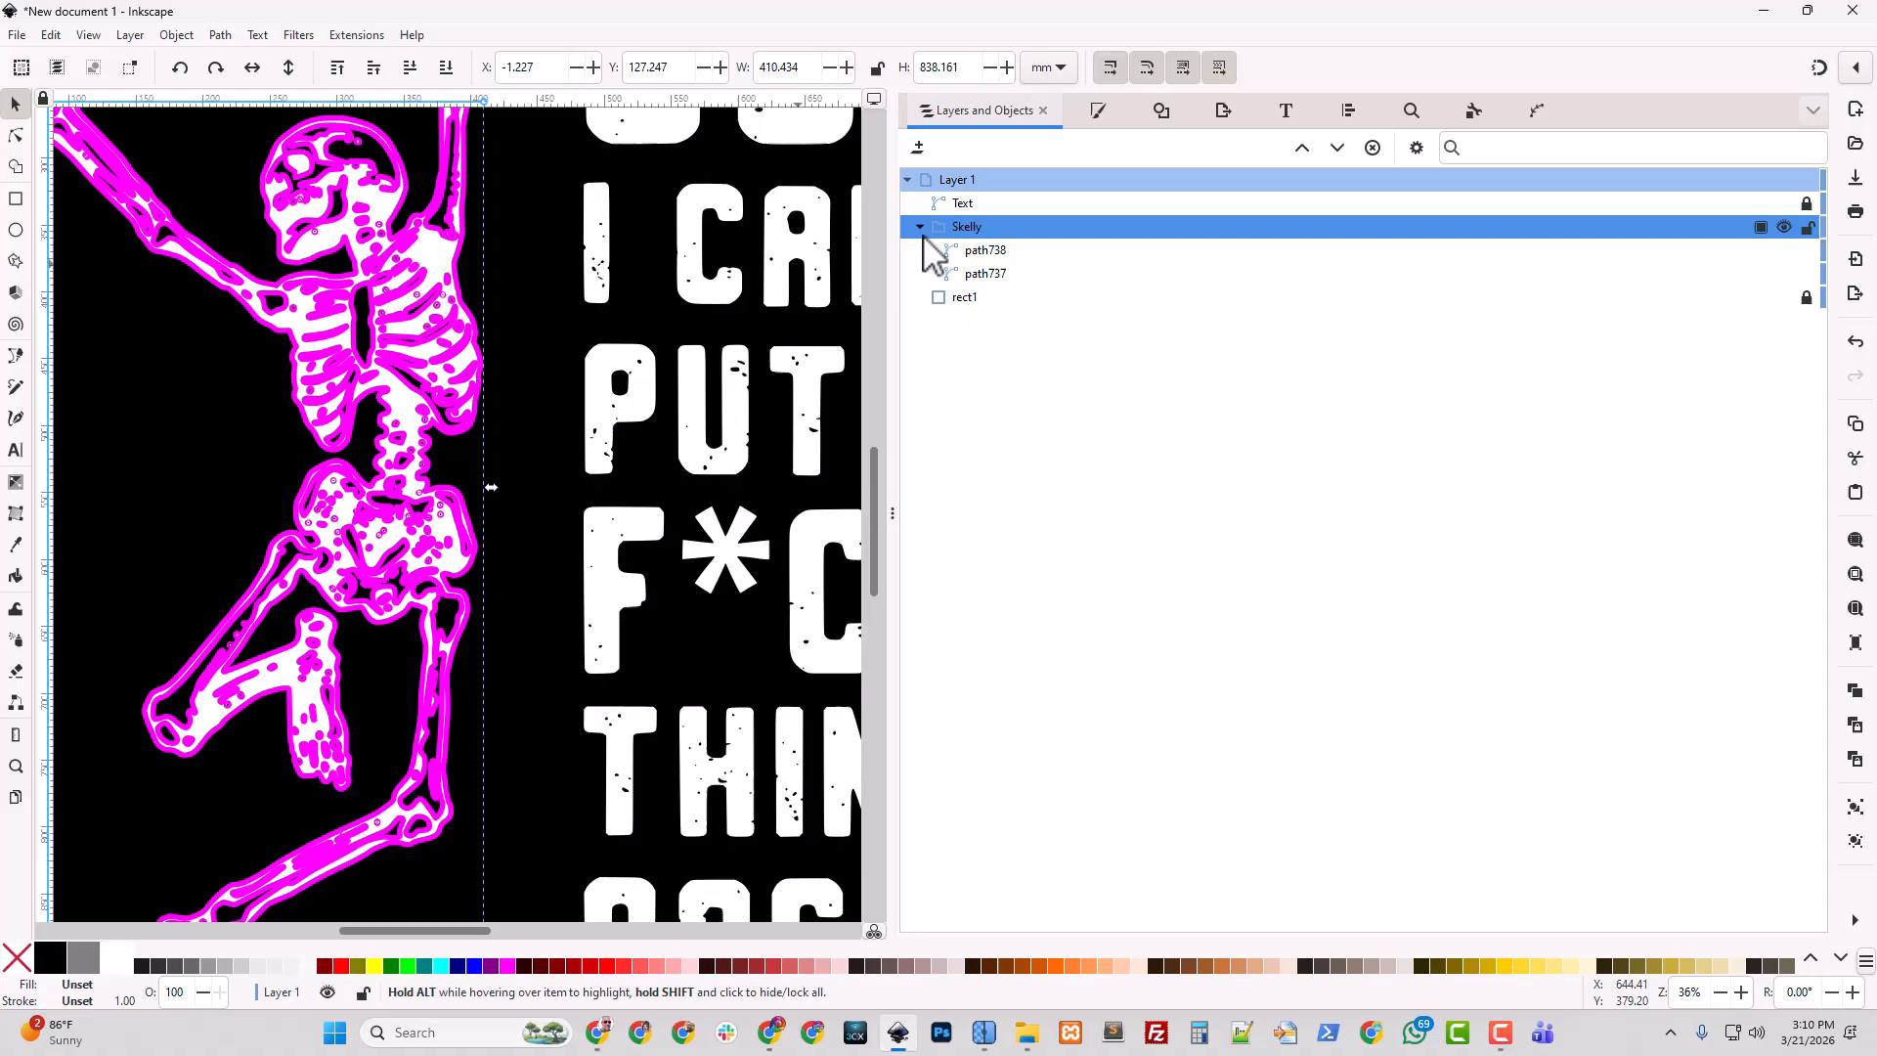
pyautogui.click(1785, 251)
pyautogui.click(1785, 252)
pyautogui.doubleClick(987, 251)
pyautogui.write('St')
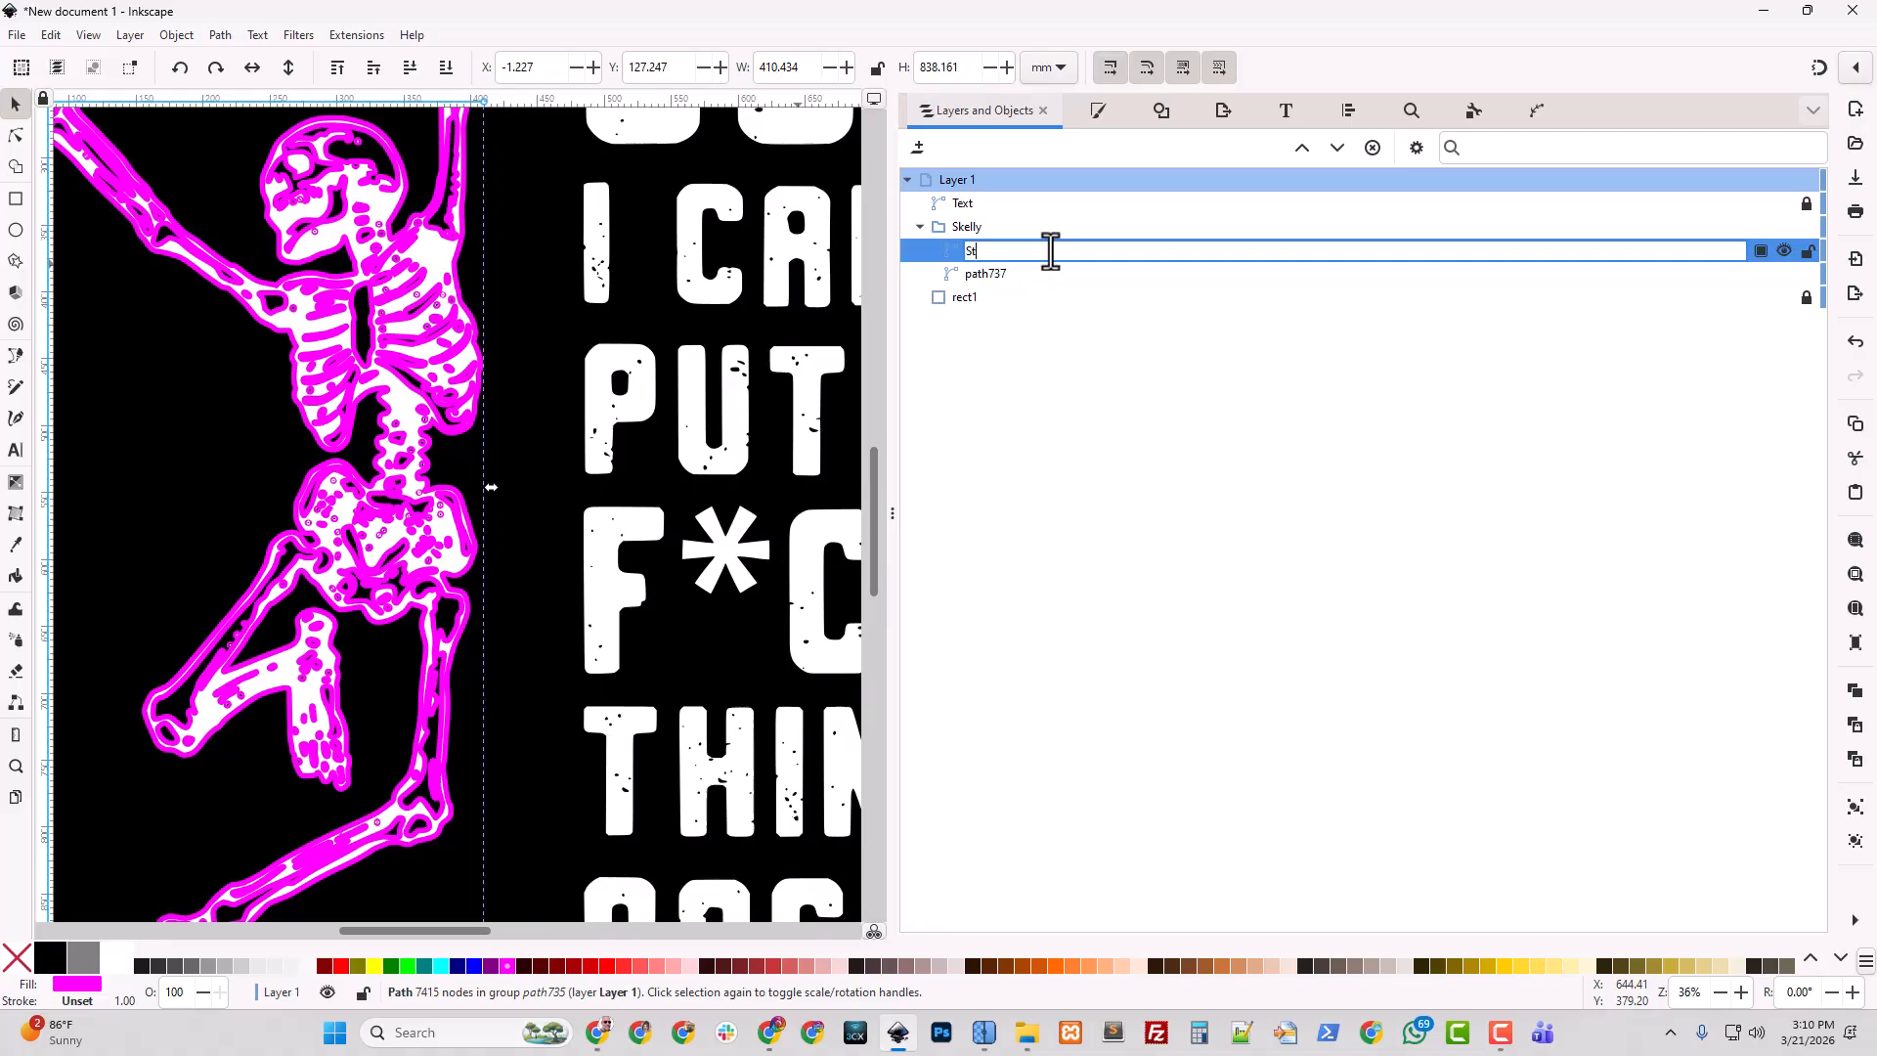
pyautogui.write('roke')
pyautogui.press('Return')
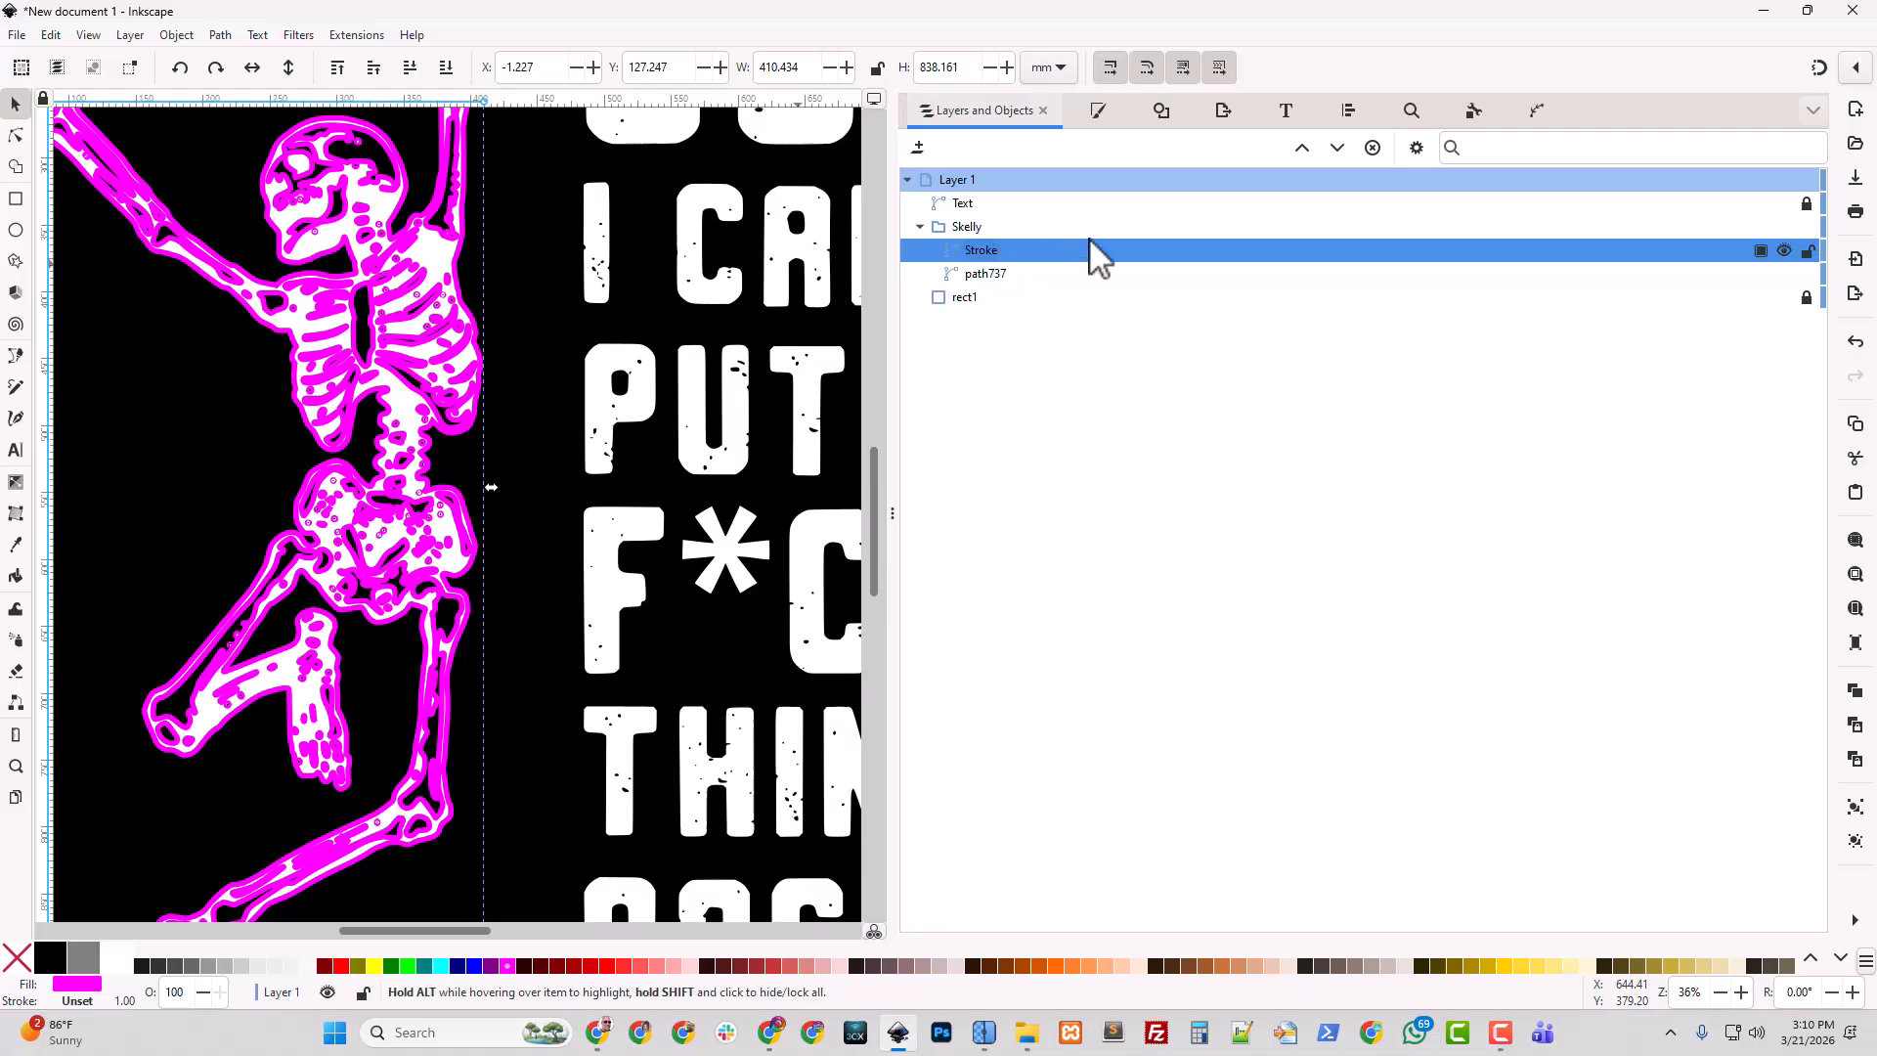
# Rename the skeleton artwork path in the Skelly group as Skeleton.
pyautogui.doubleClick(995, 275)
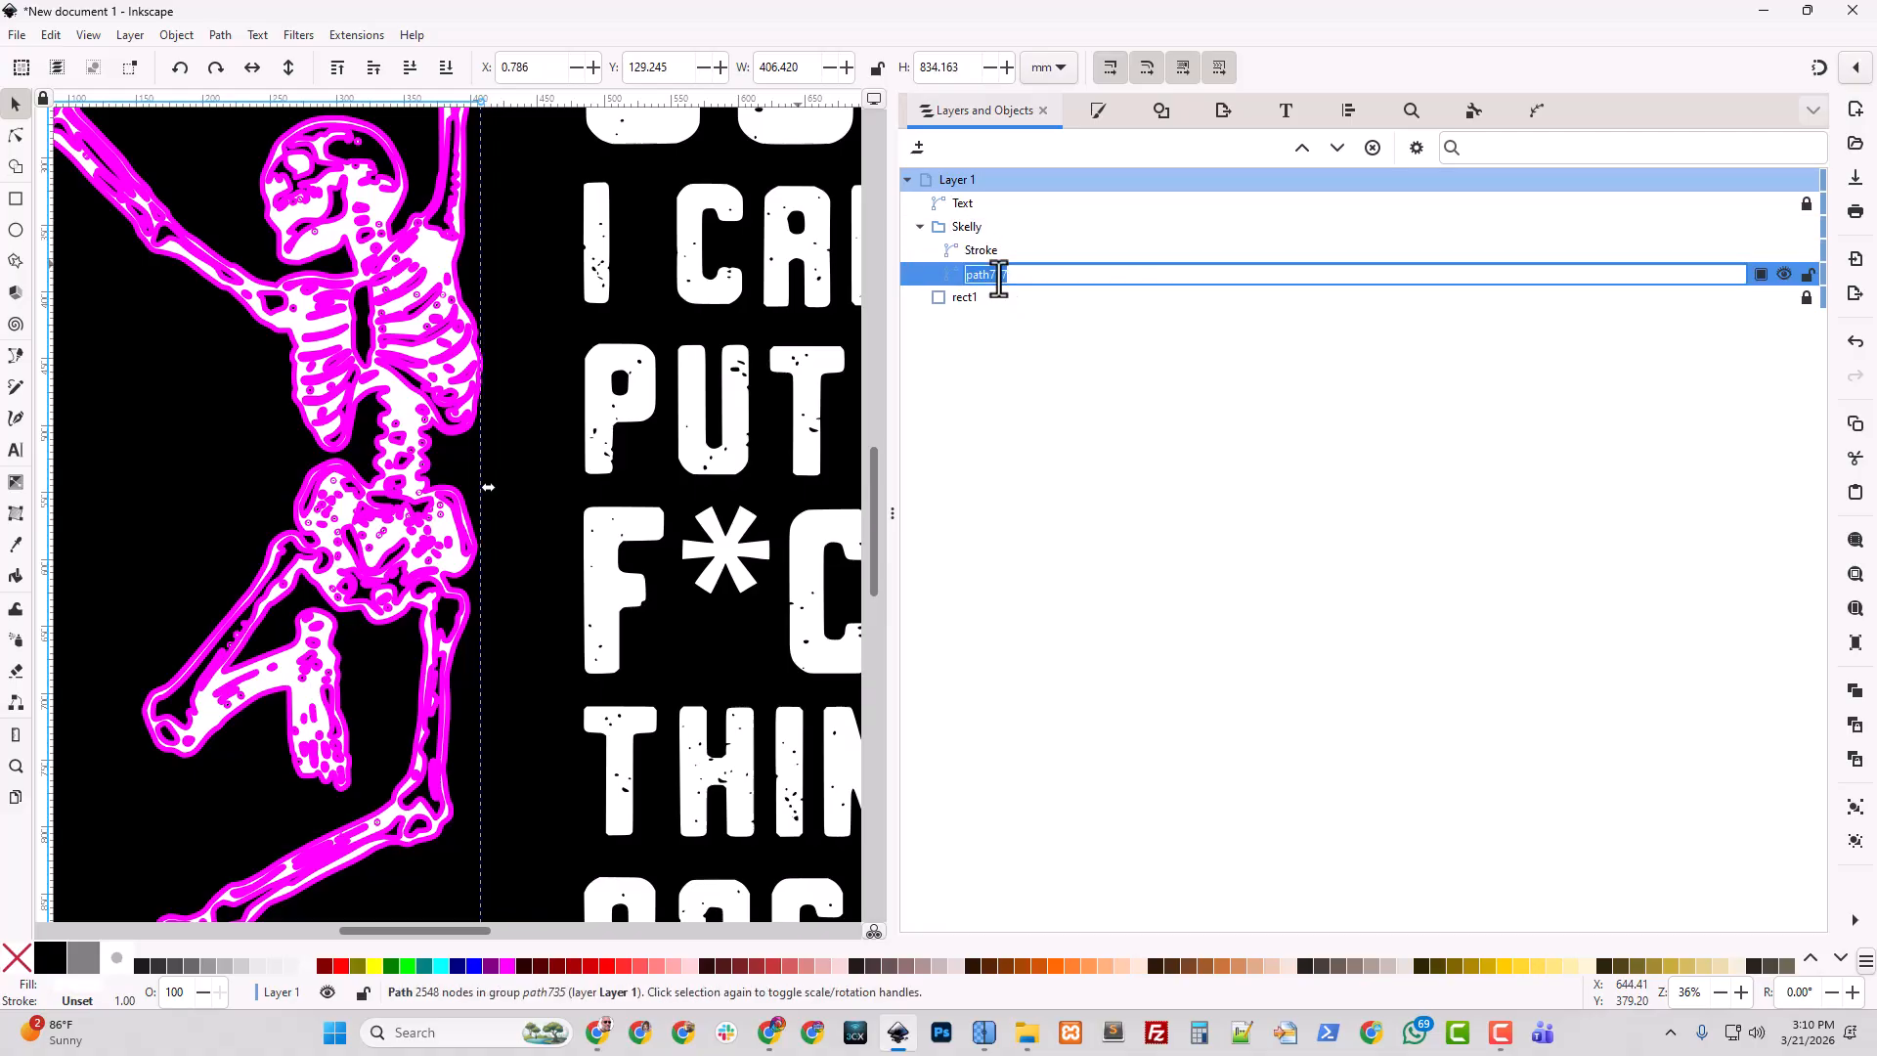
pyautogui.write('Skeleton')
pyautogui.press('Return')
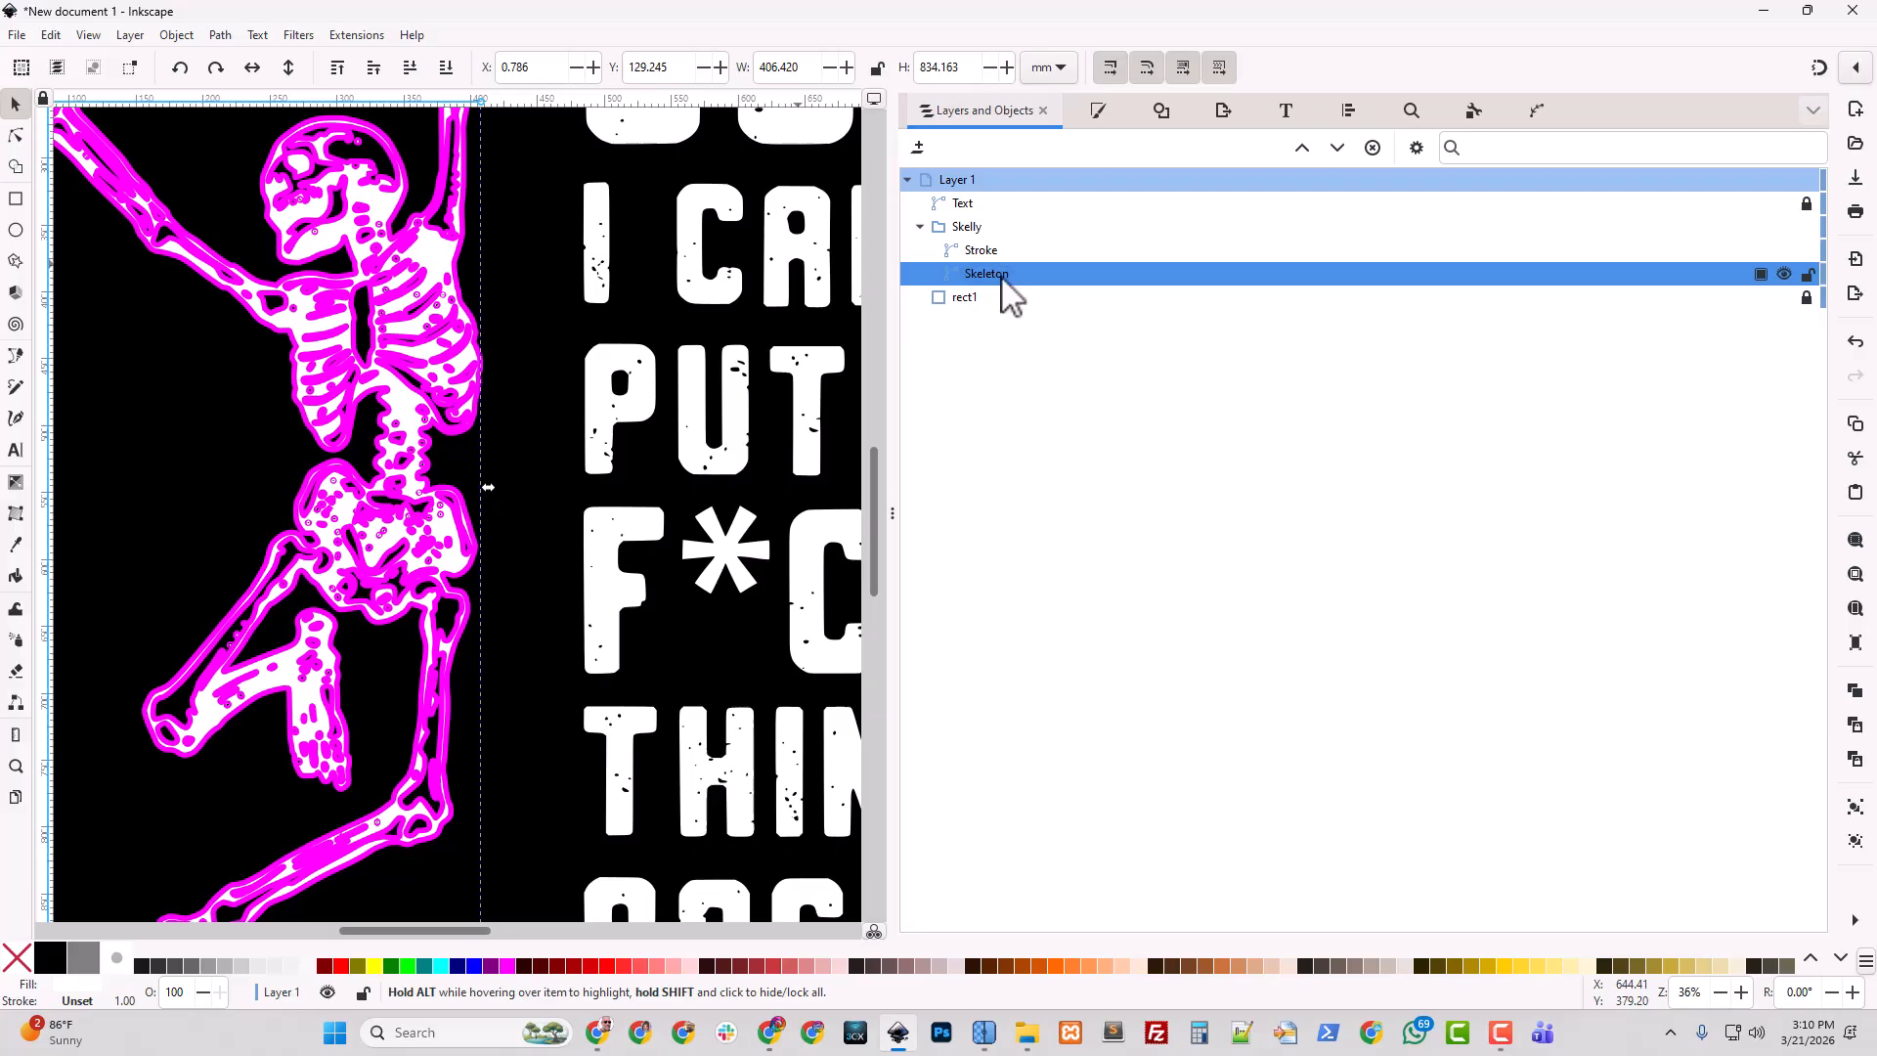
# Select all nodes of the Stroke path's outermost contour and cut them out of the path.
pyautogui.click(981, 250)
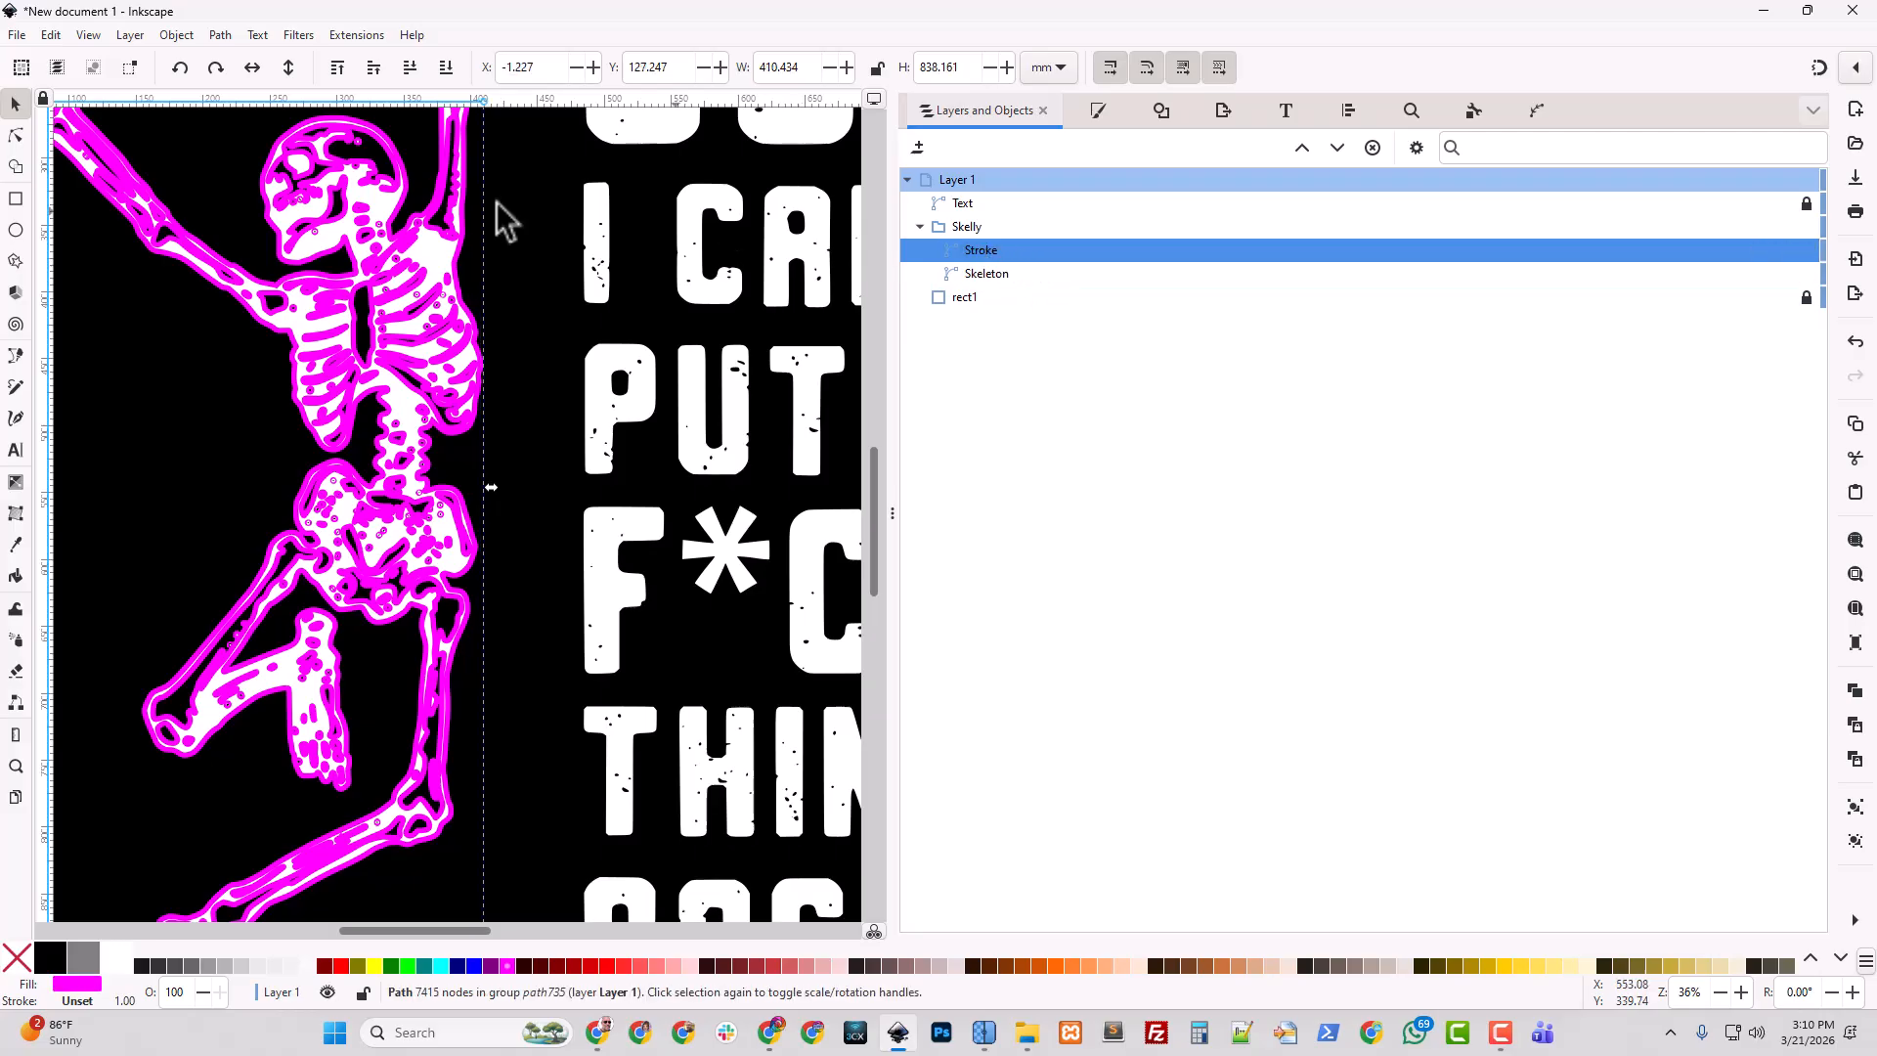
pyautogui.click(15, 136)
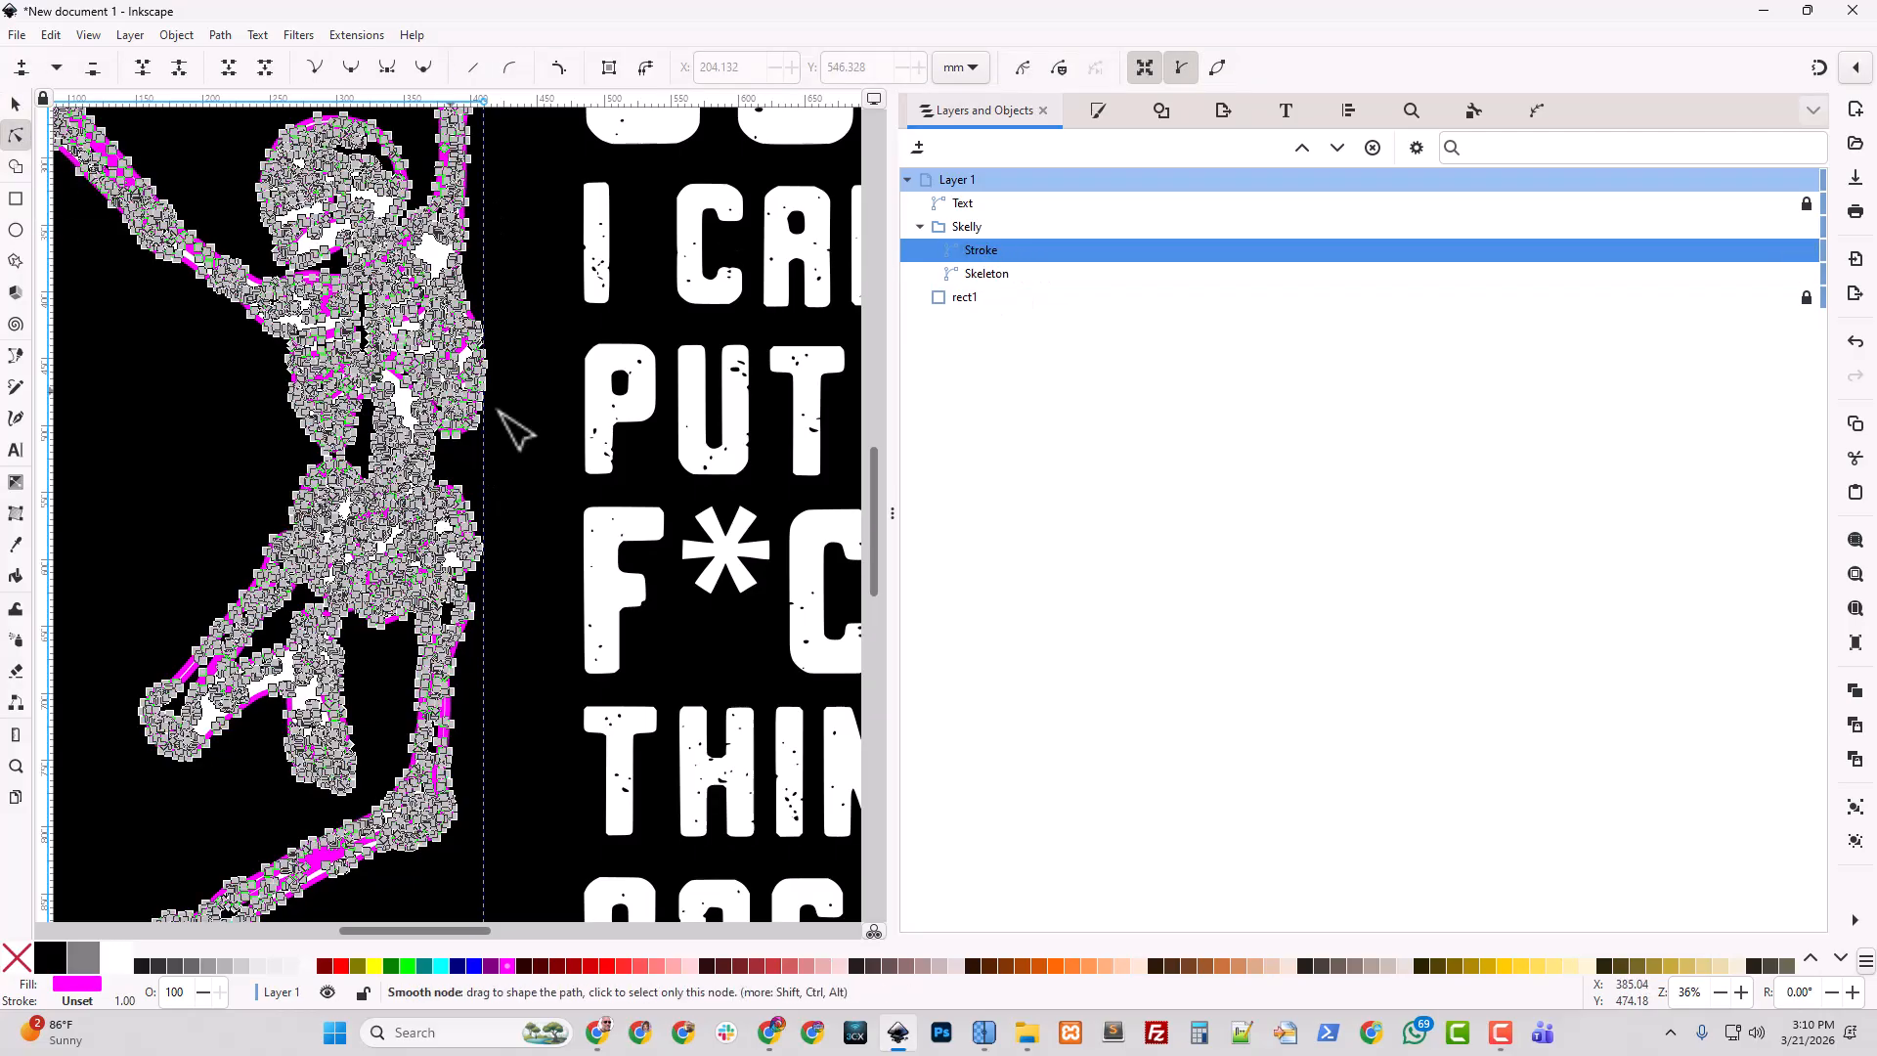
pyautogui.scroll(1, 523, 418)
pyautogui.scroll(5, 518, 416)
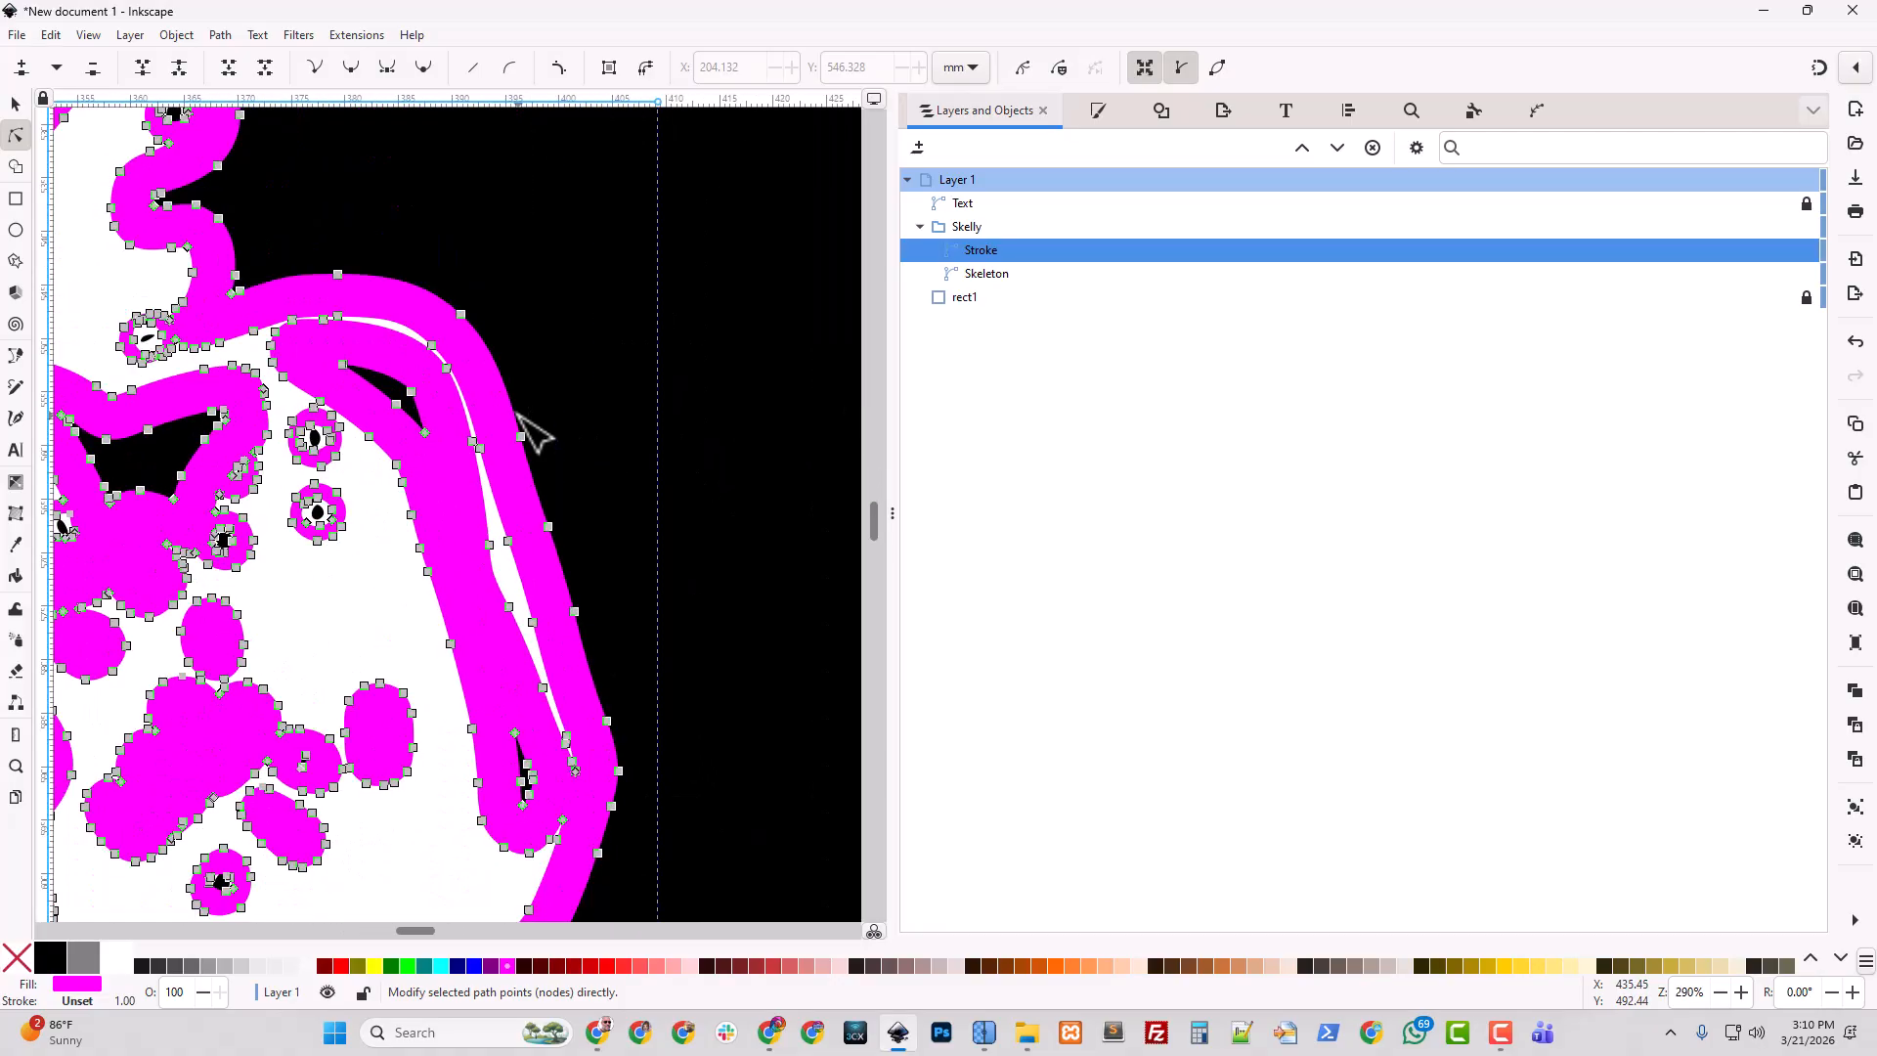
pyautogui.click(523, 438)
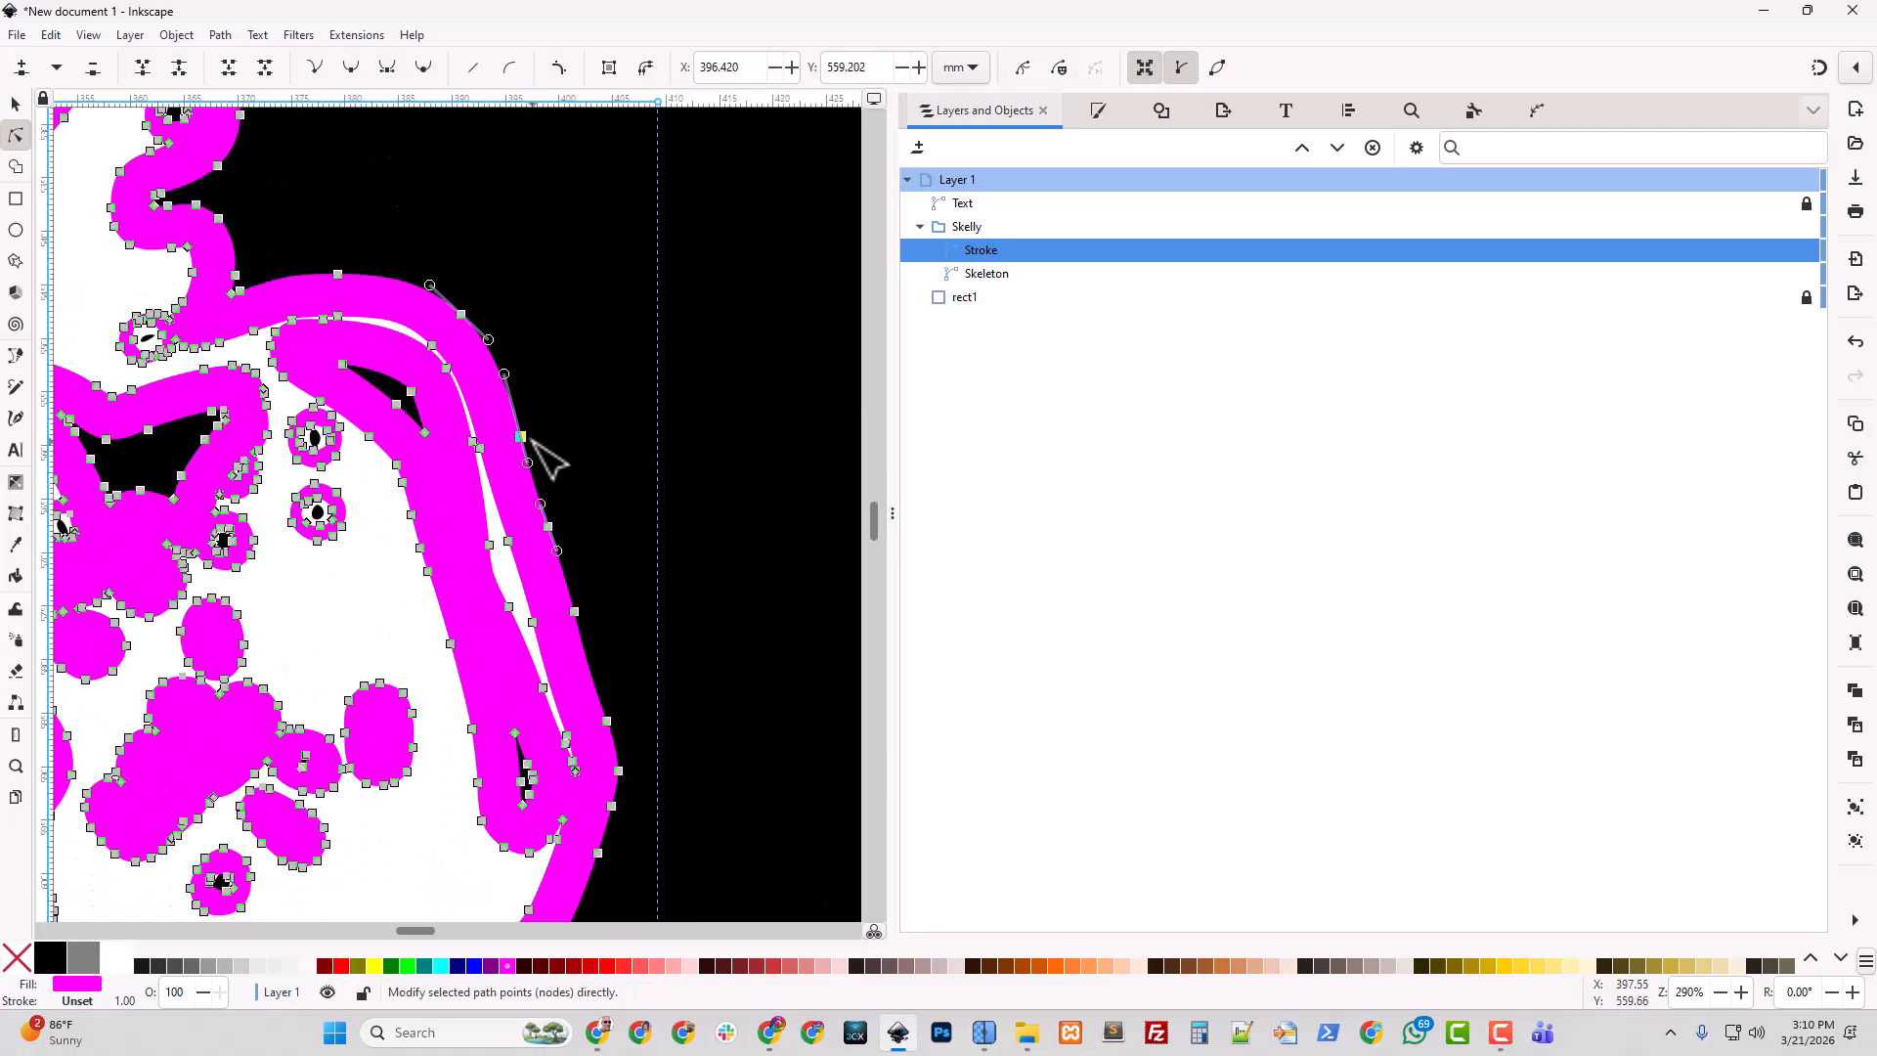
pyautogui.scroll(-7, 533, 442)
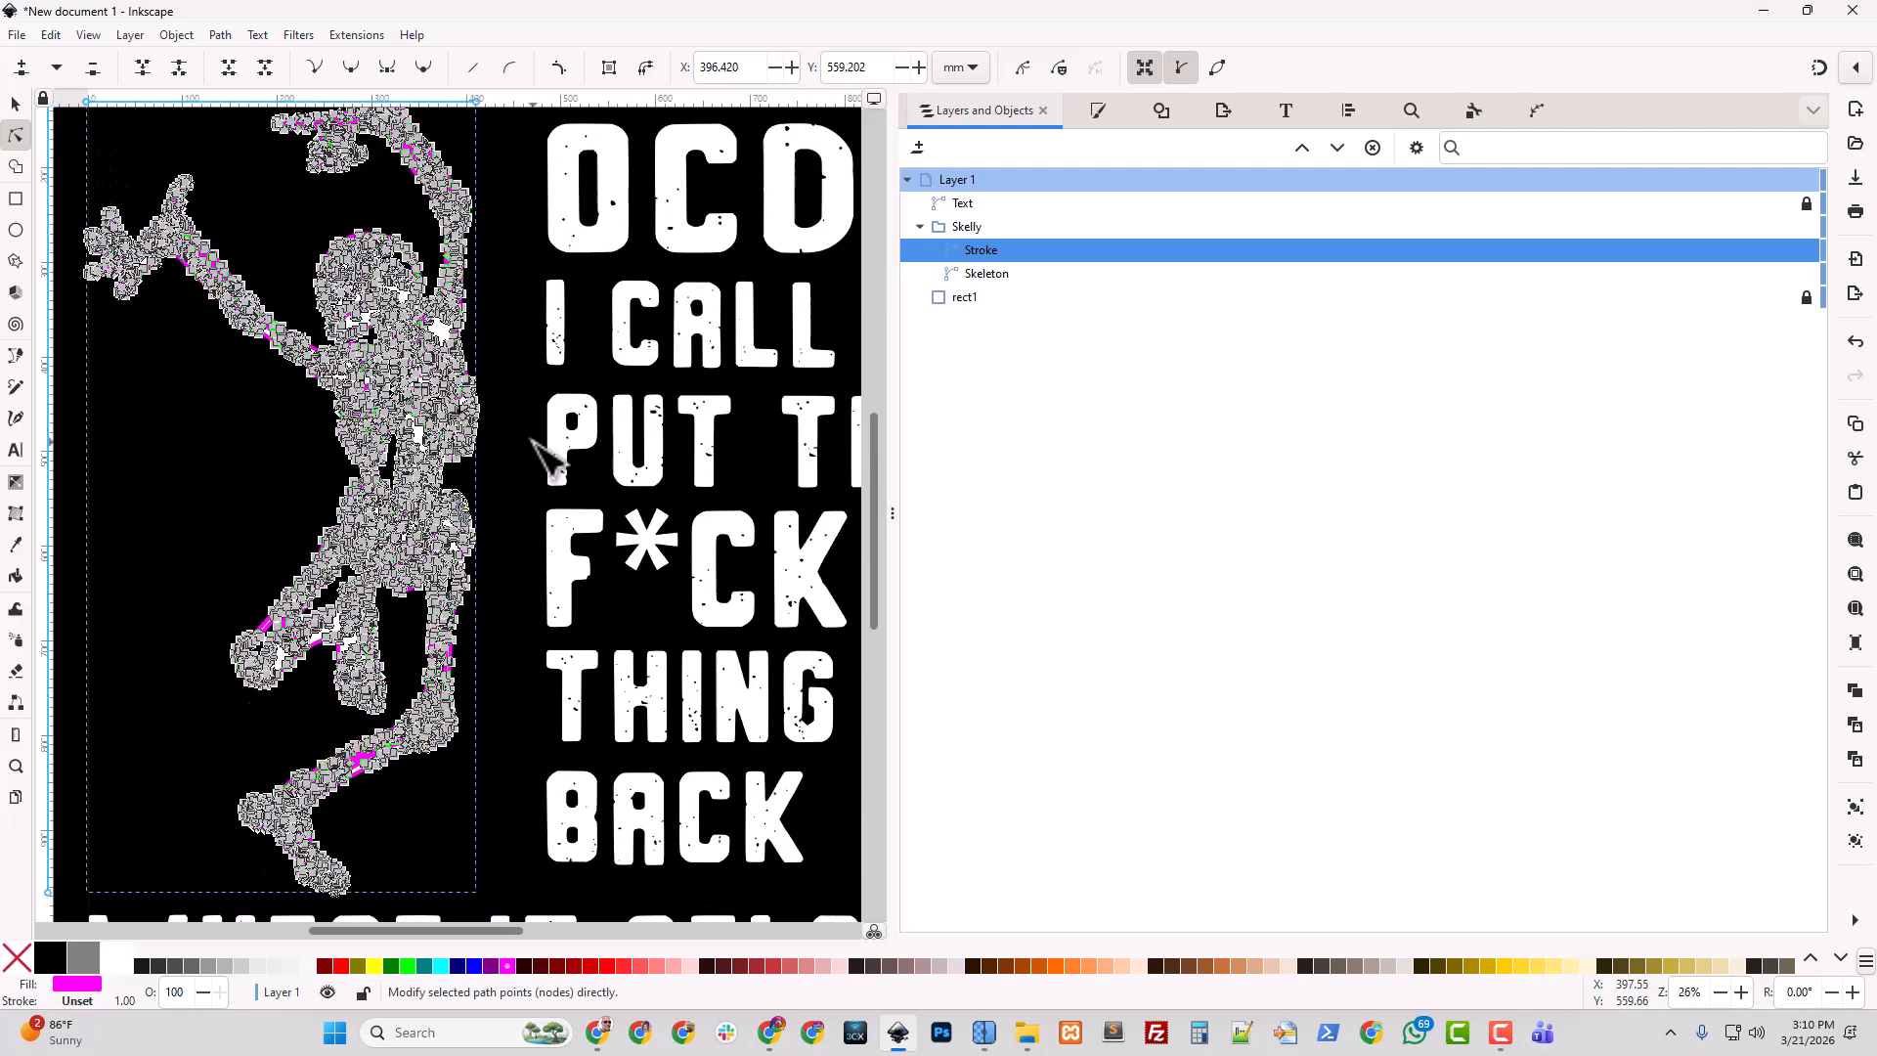
pyautogui.hotkey('ctrl', 'a')
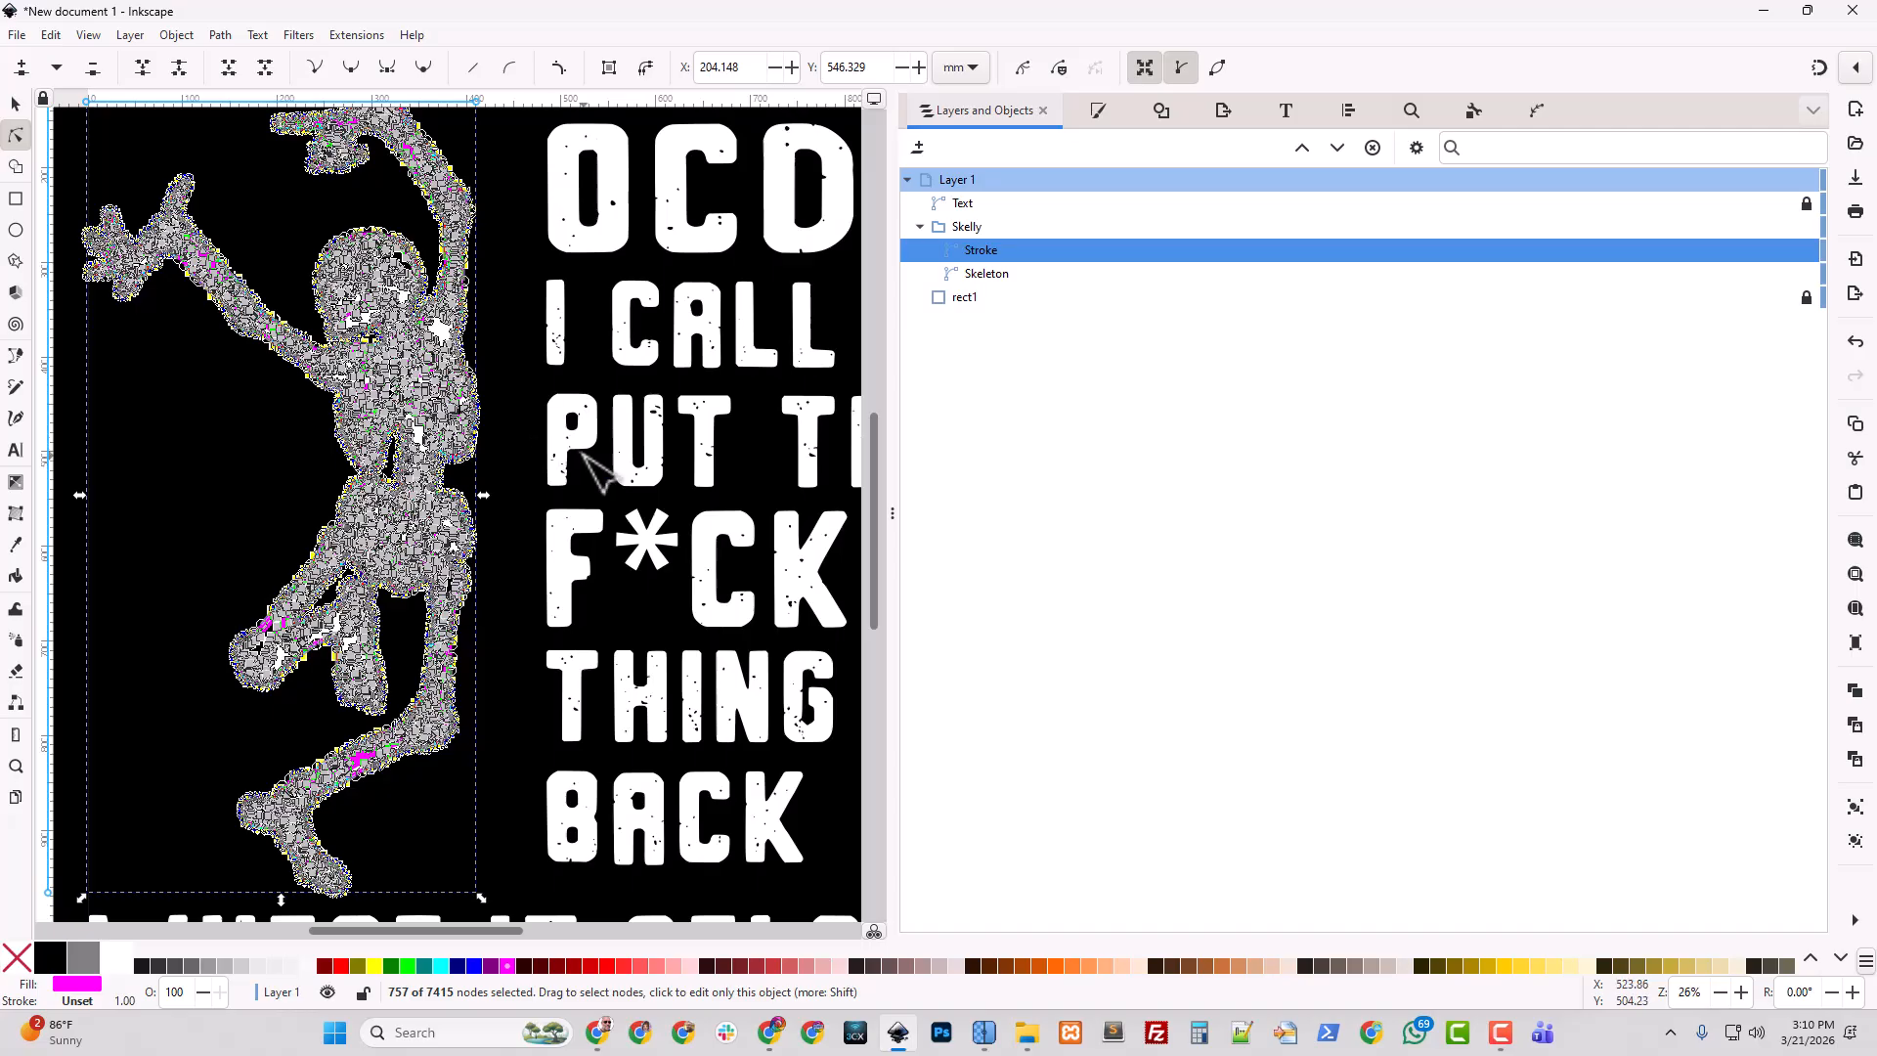
pyautogui.press('Delete')
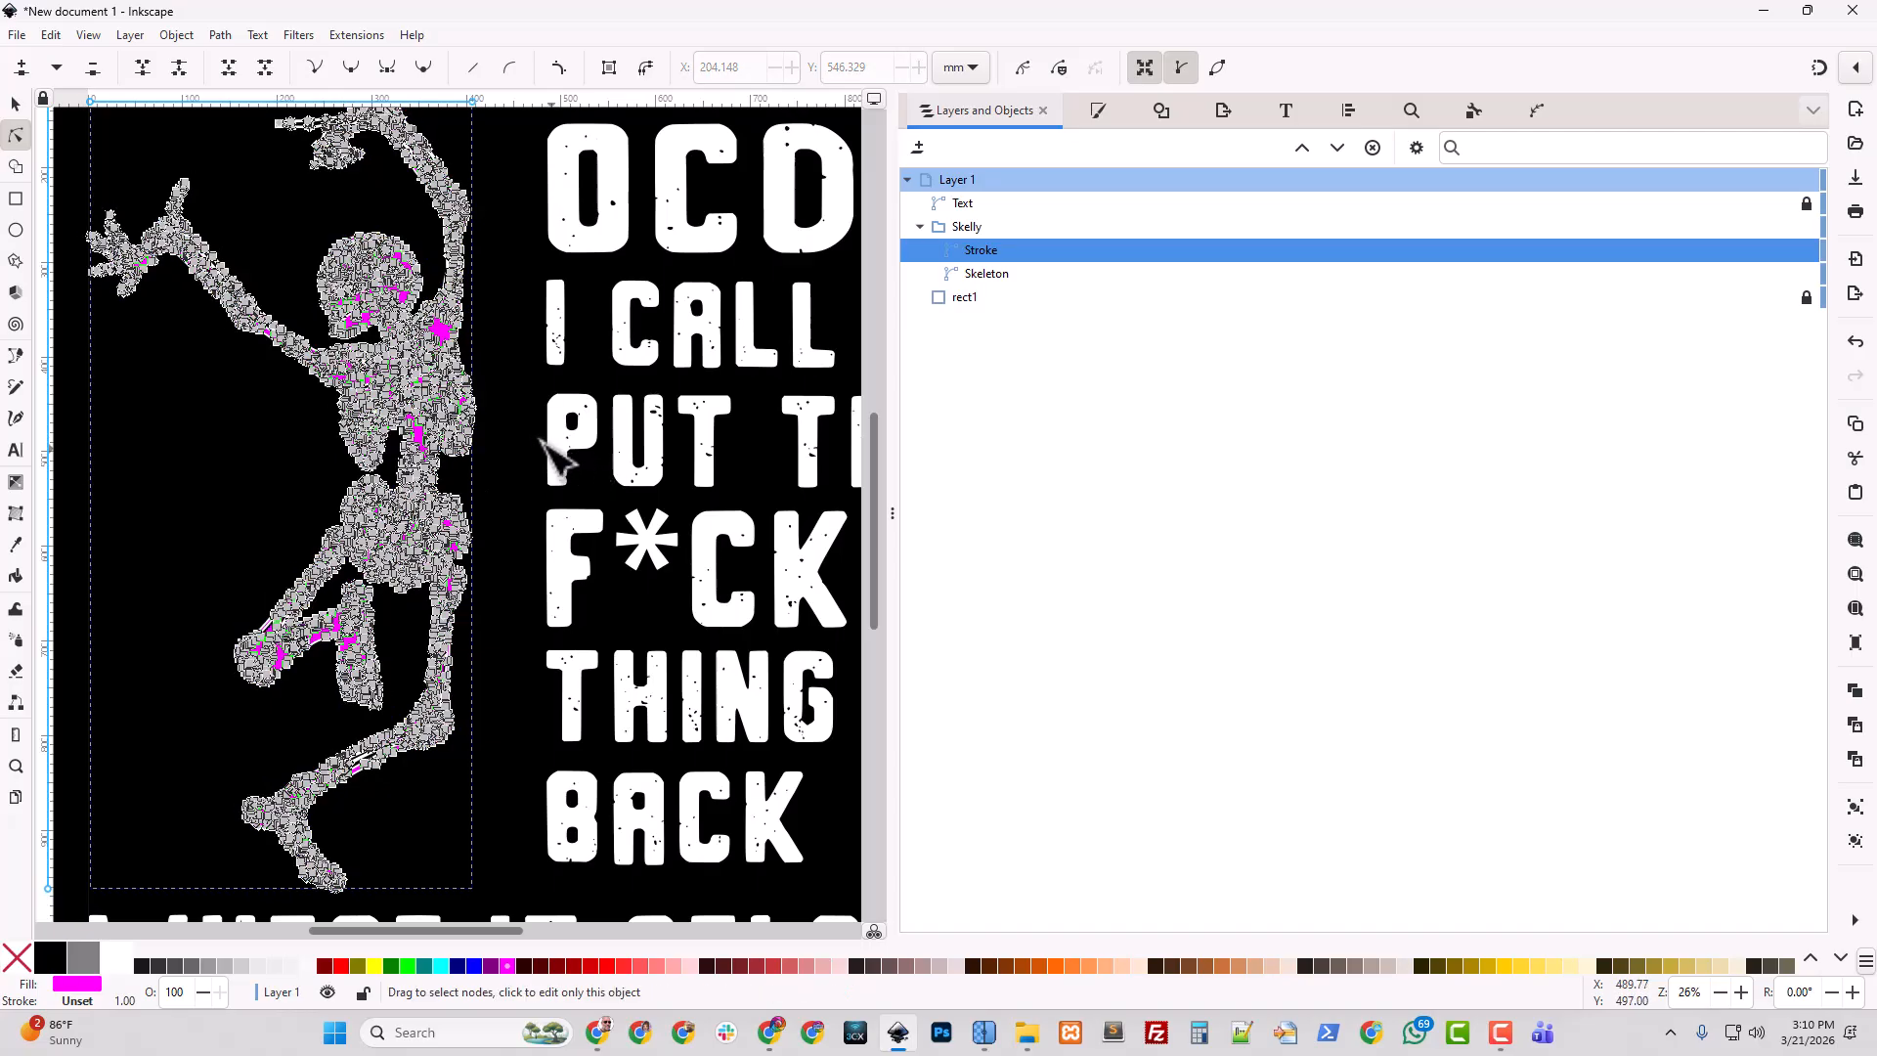
# Paste the cut outer contour in place as a separate path and rename it Outline.
pyautogui.click(16, 105)
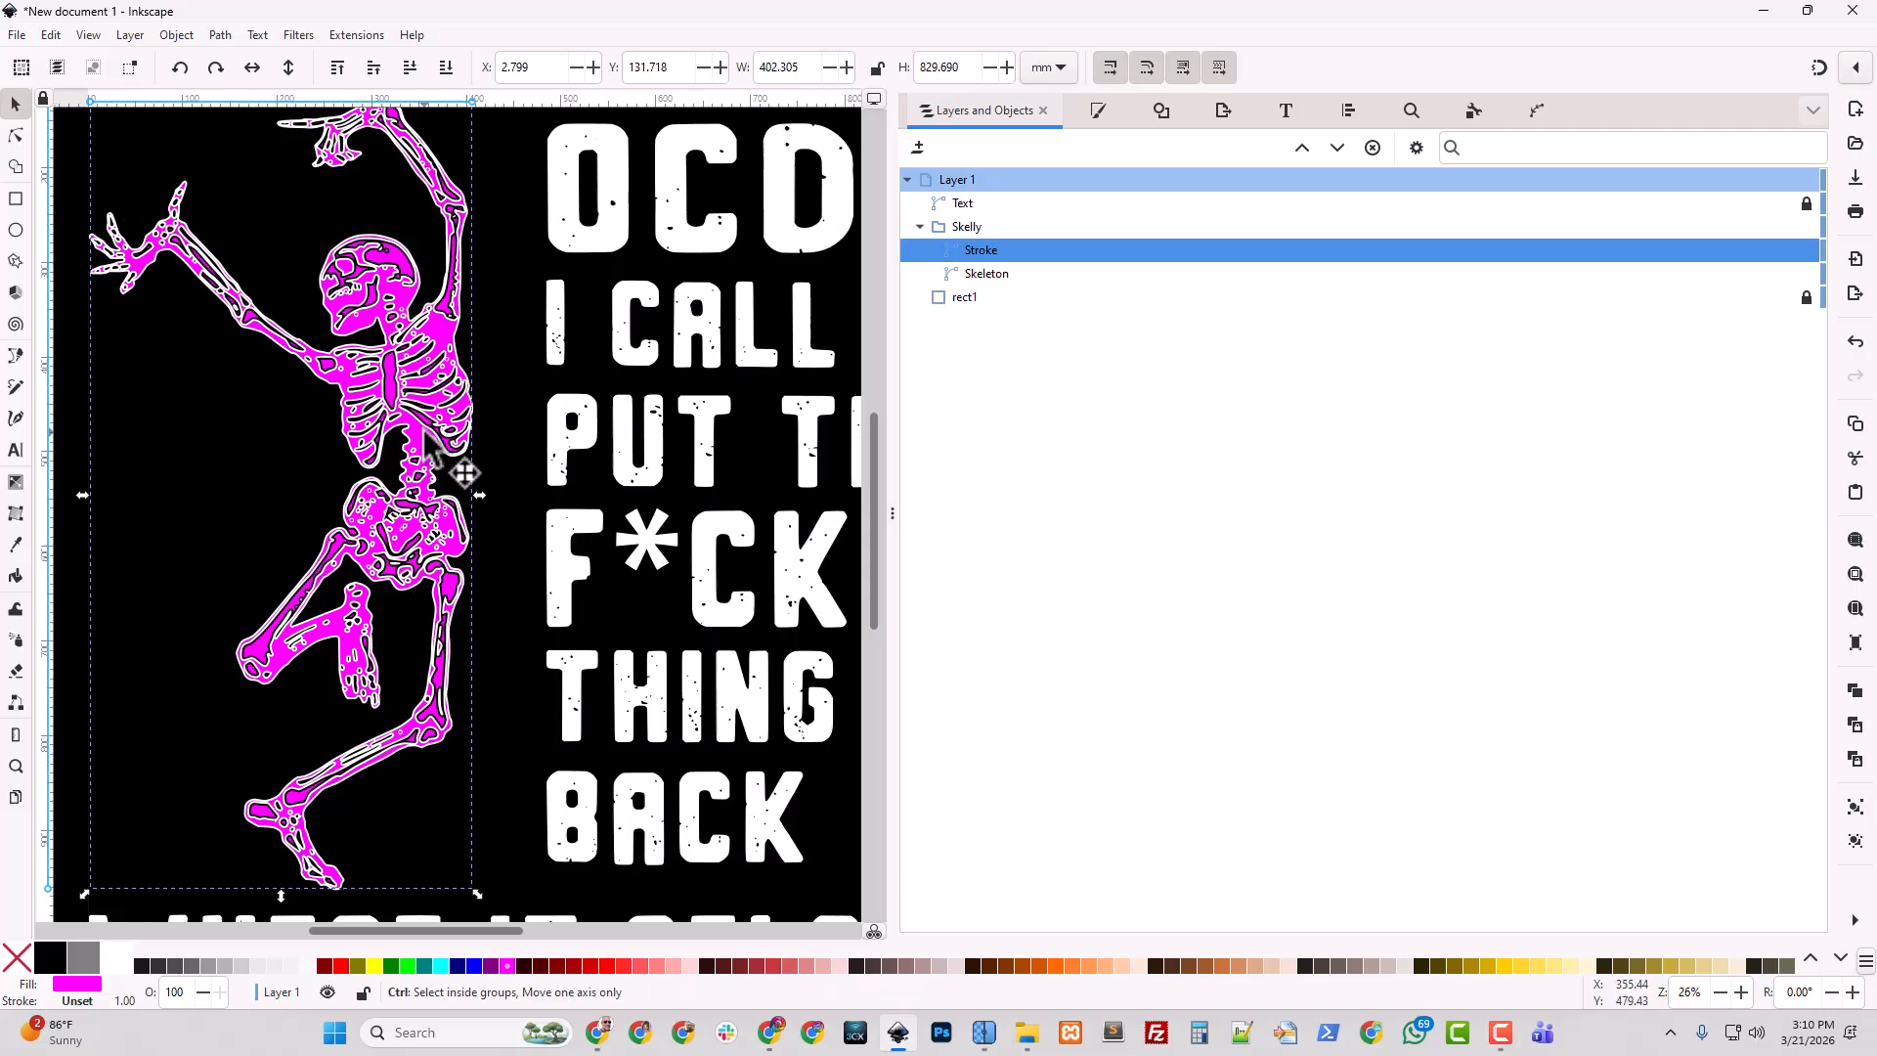
pyautogui.hotkey('ctrl', 'alt', 'v')
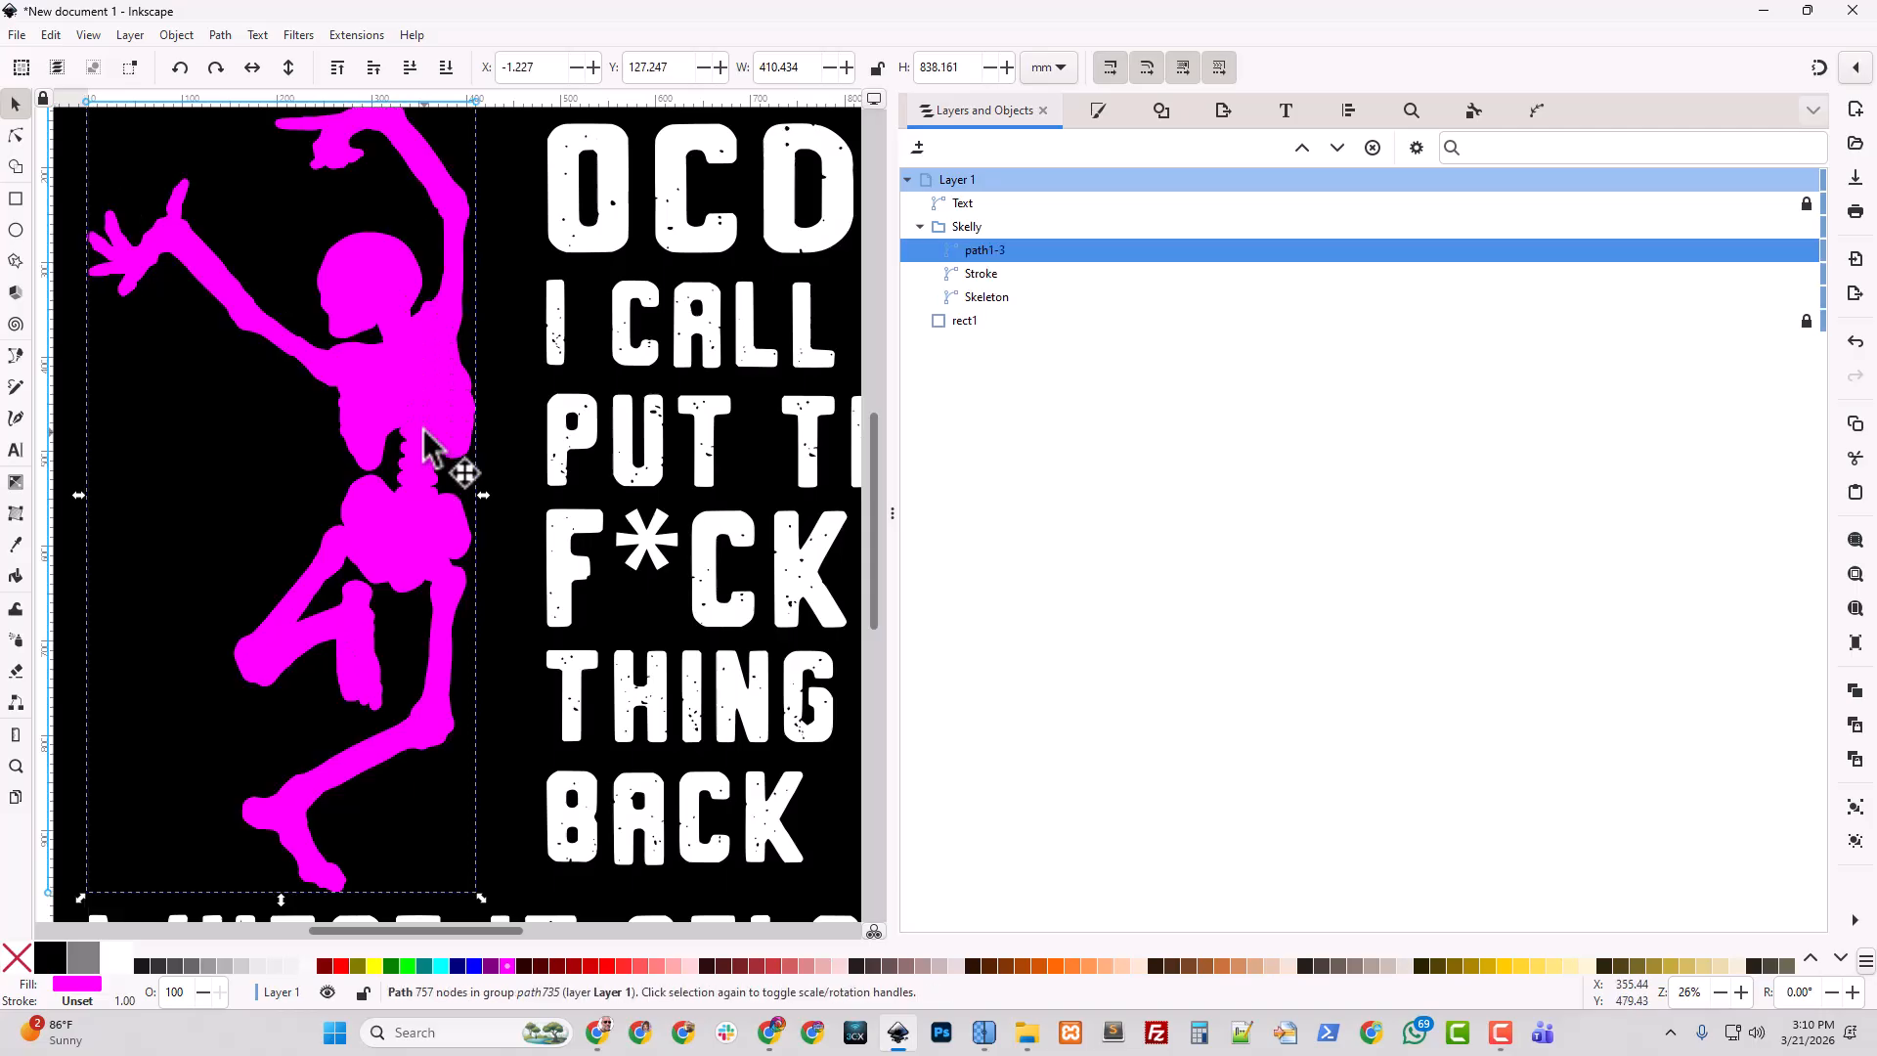
pyautogui.doubleClick(977, 250)
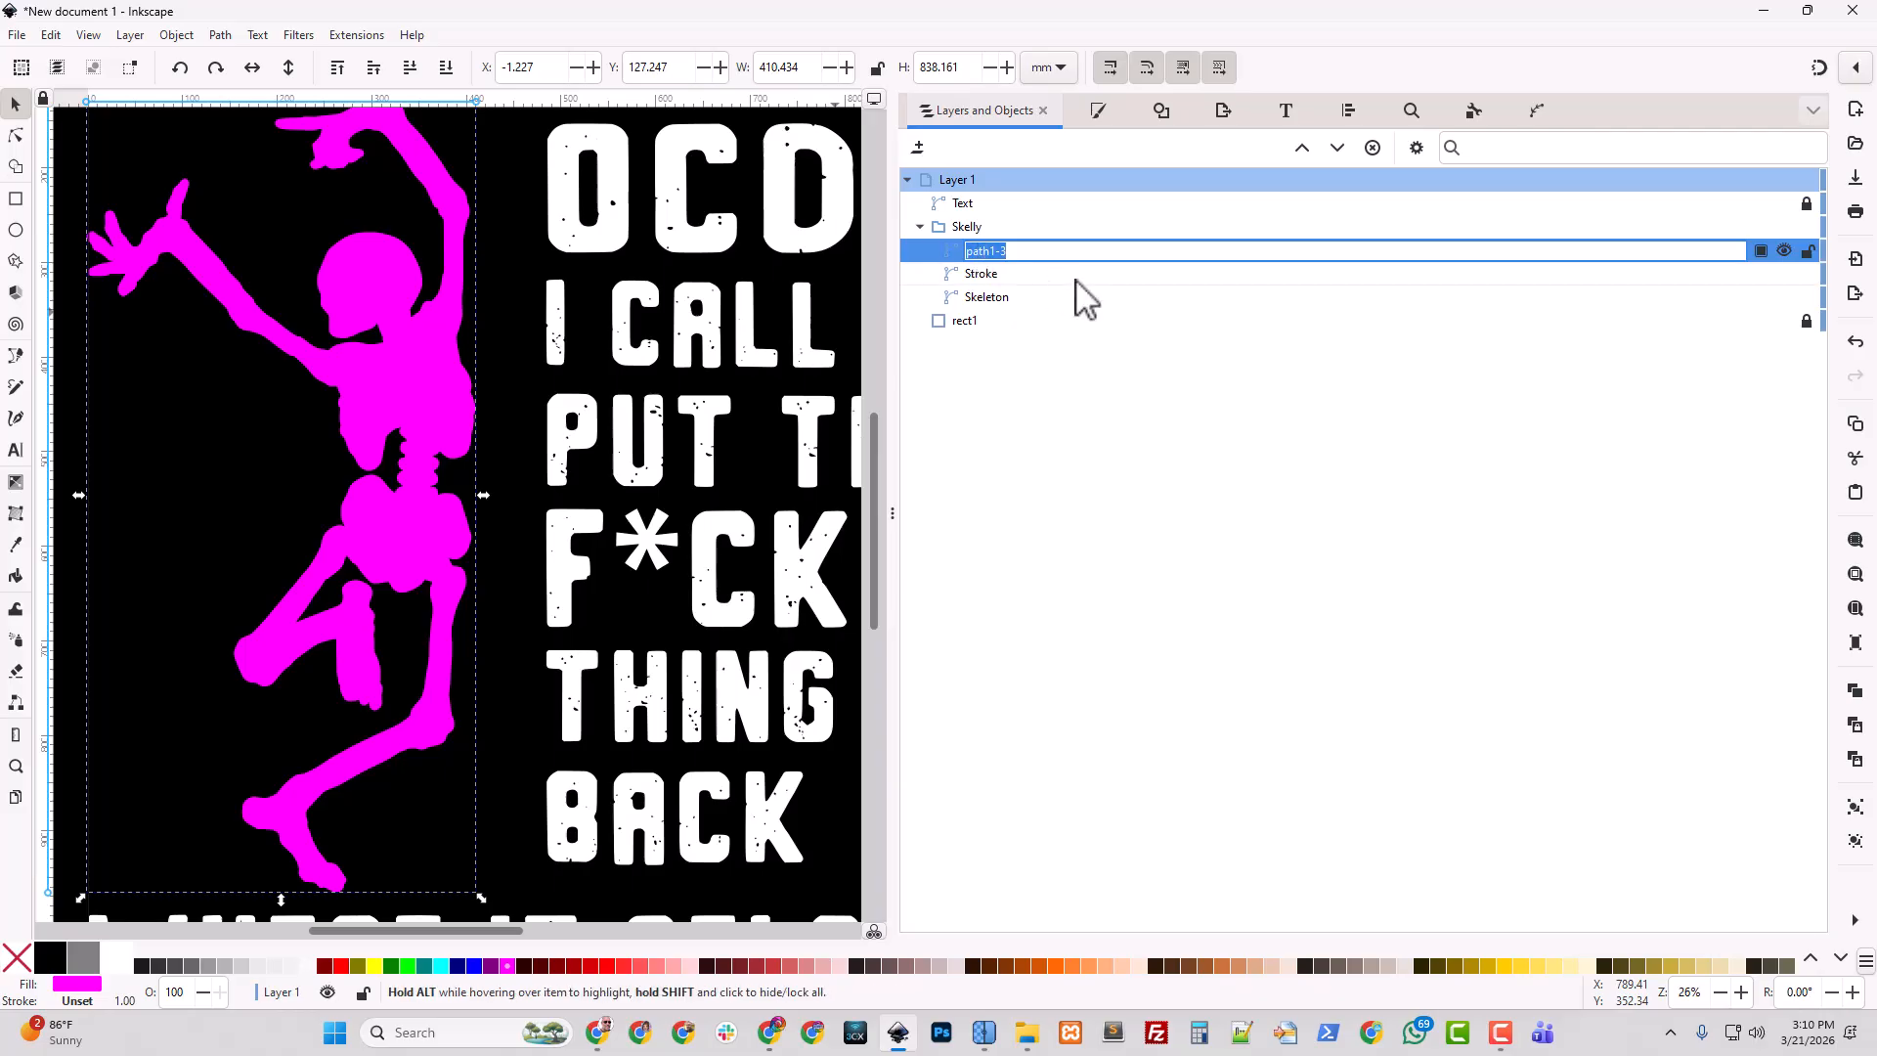
pyautogui.write('Outline')
pyautogui.press('Return')
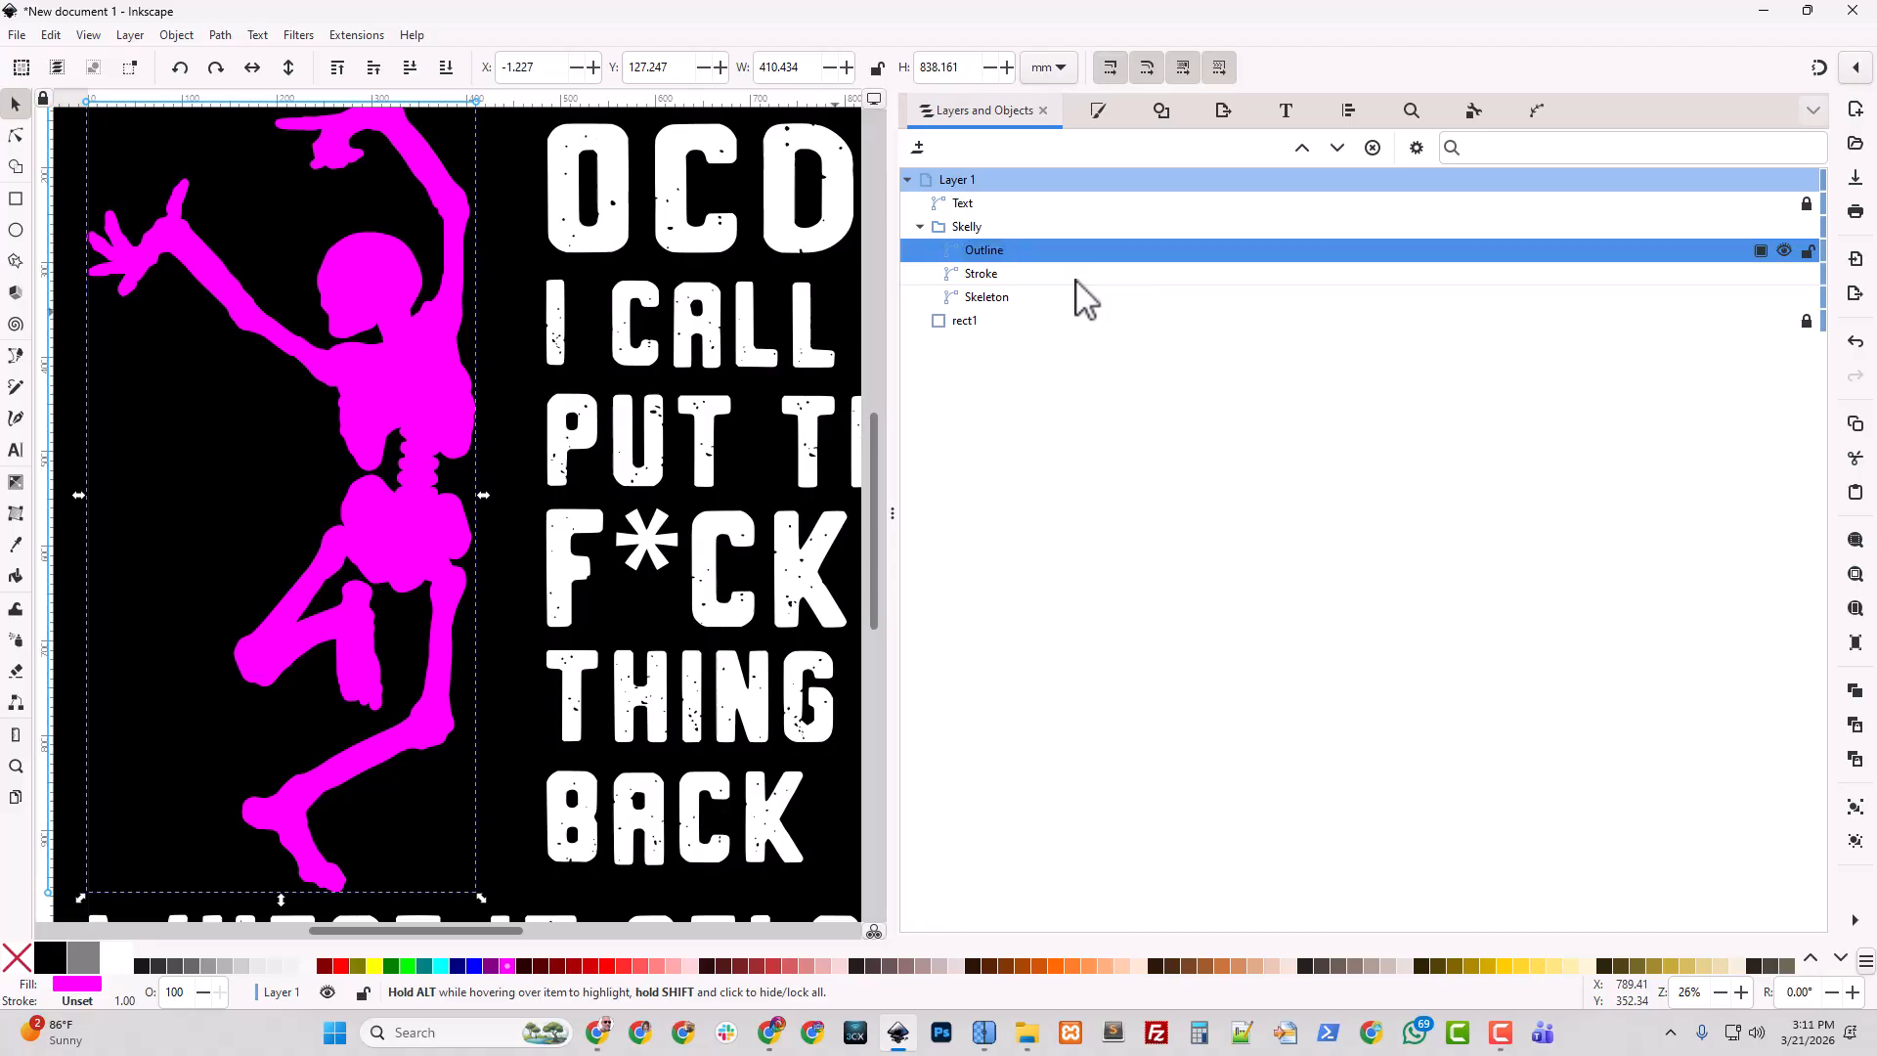
# Hide the Stroke path and move the Outline path below Skeleton in the Skelly group.
pyautogui.click(1786, 275)
pyautogui.click(1337, 148)
pyautogui.click(1338, 147)
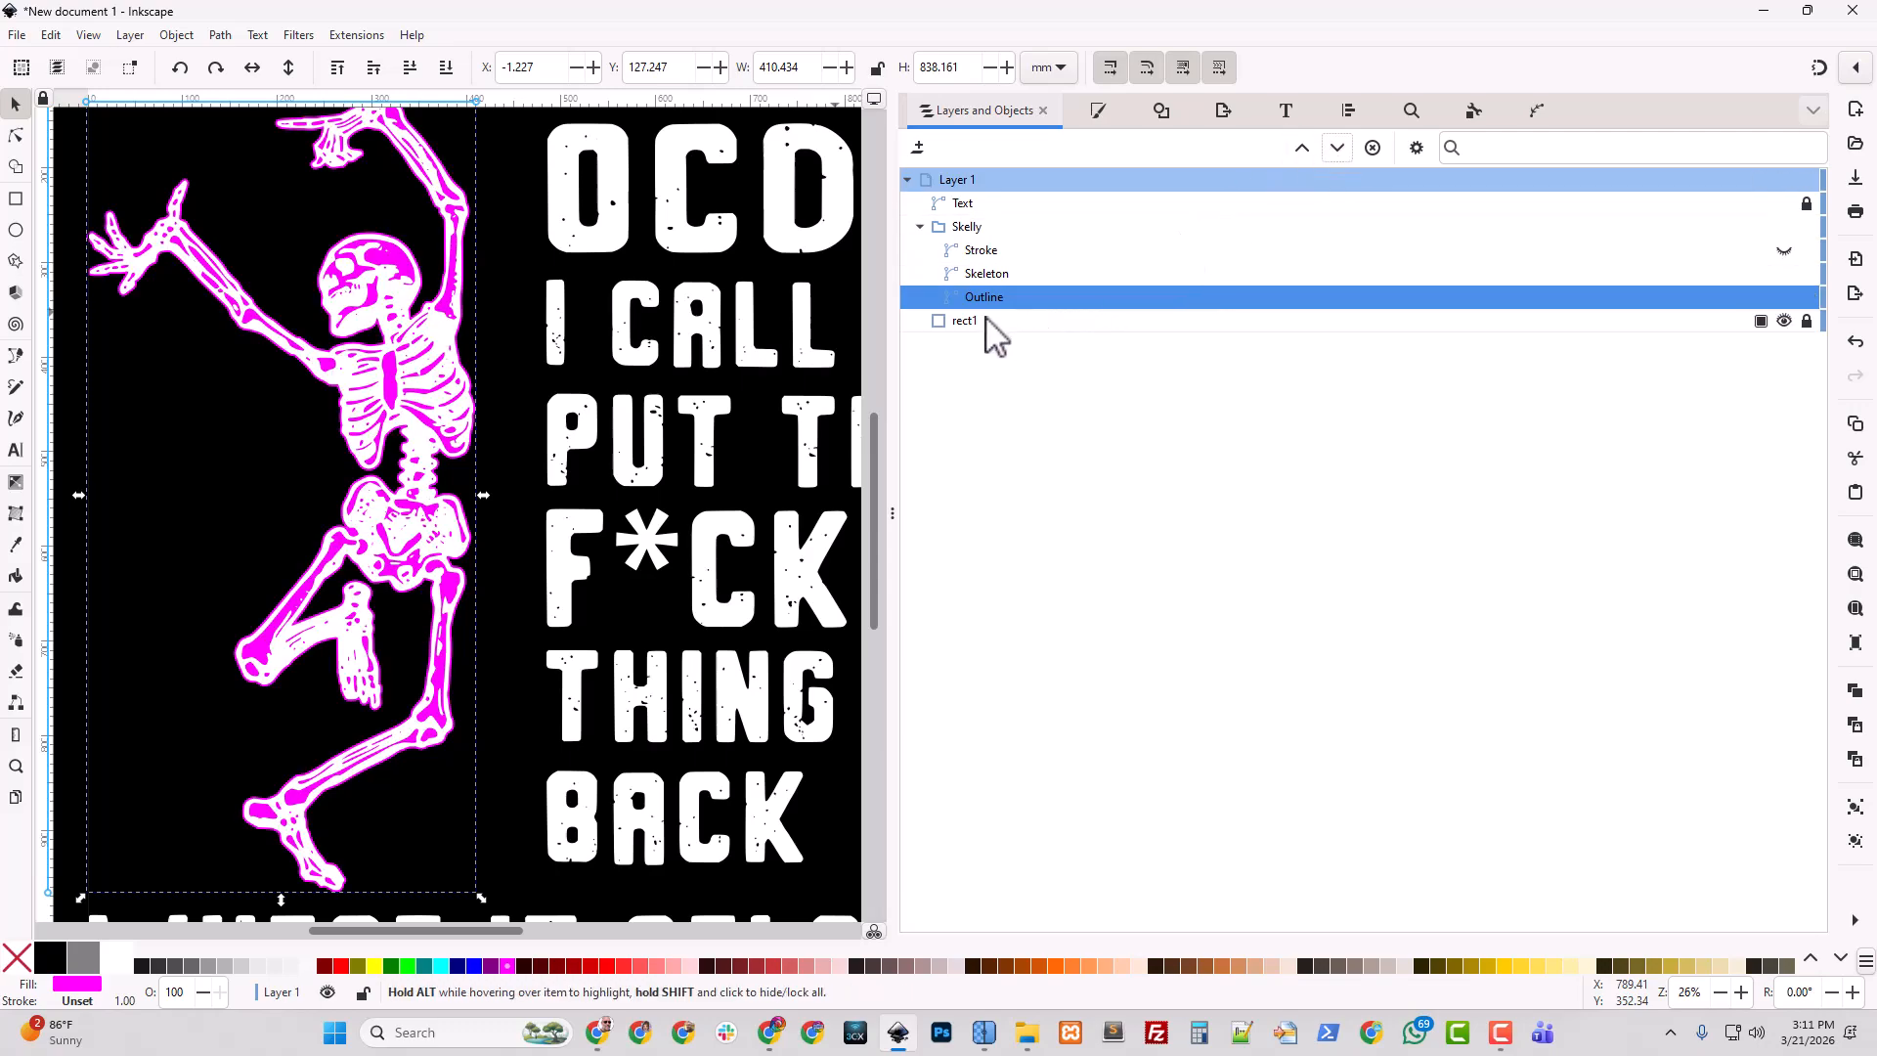
# Subtract the Skeleton path from the Outline path with the Difference operation.
pyautogui.click(981, 276)
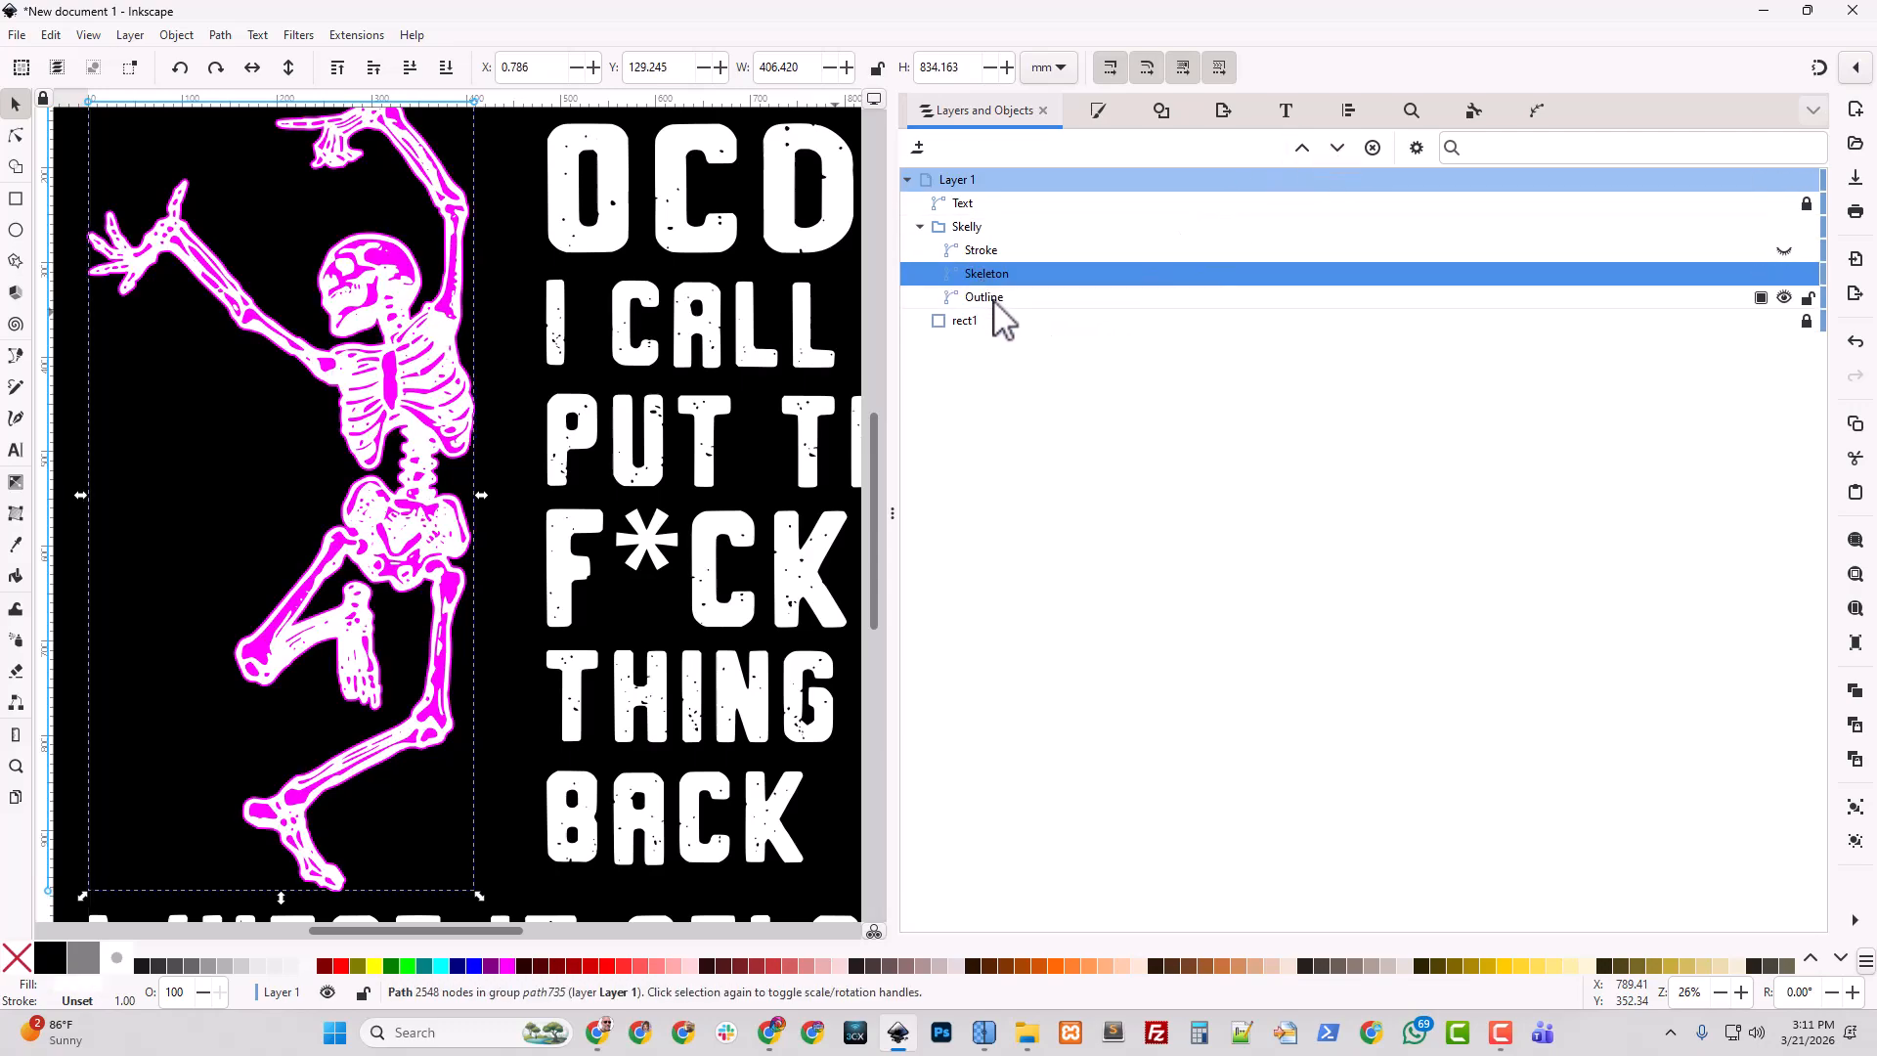
pyautogui.keyDown('shift'); pyautogui.click(991, 298); pyautogui.keyUp('shift')
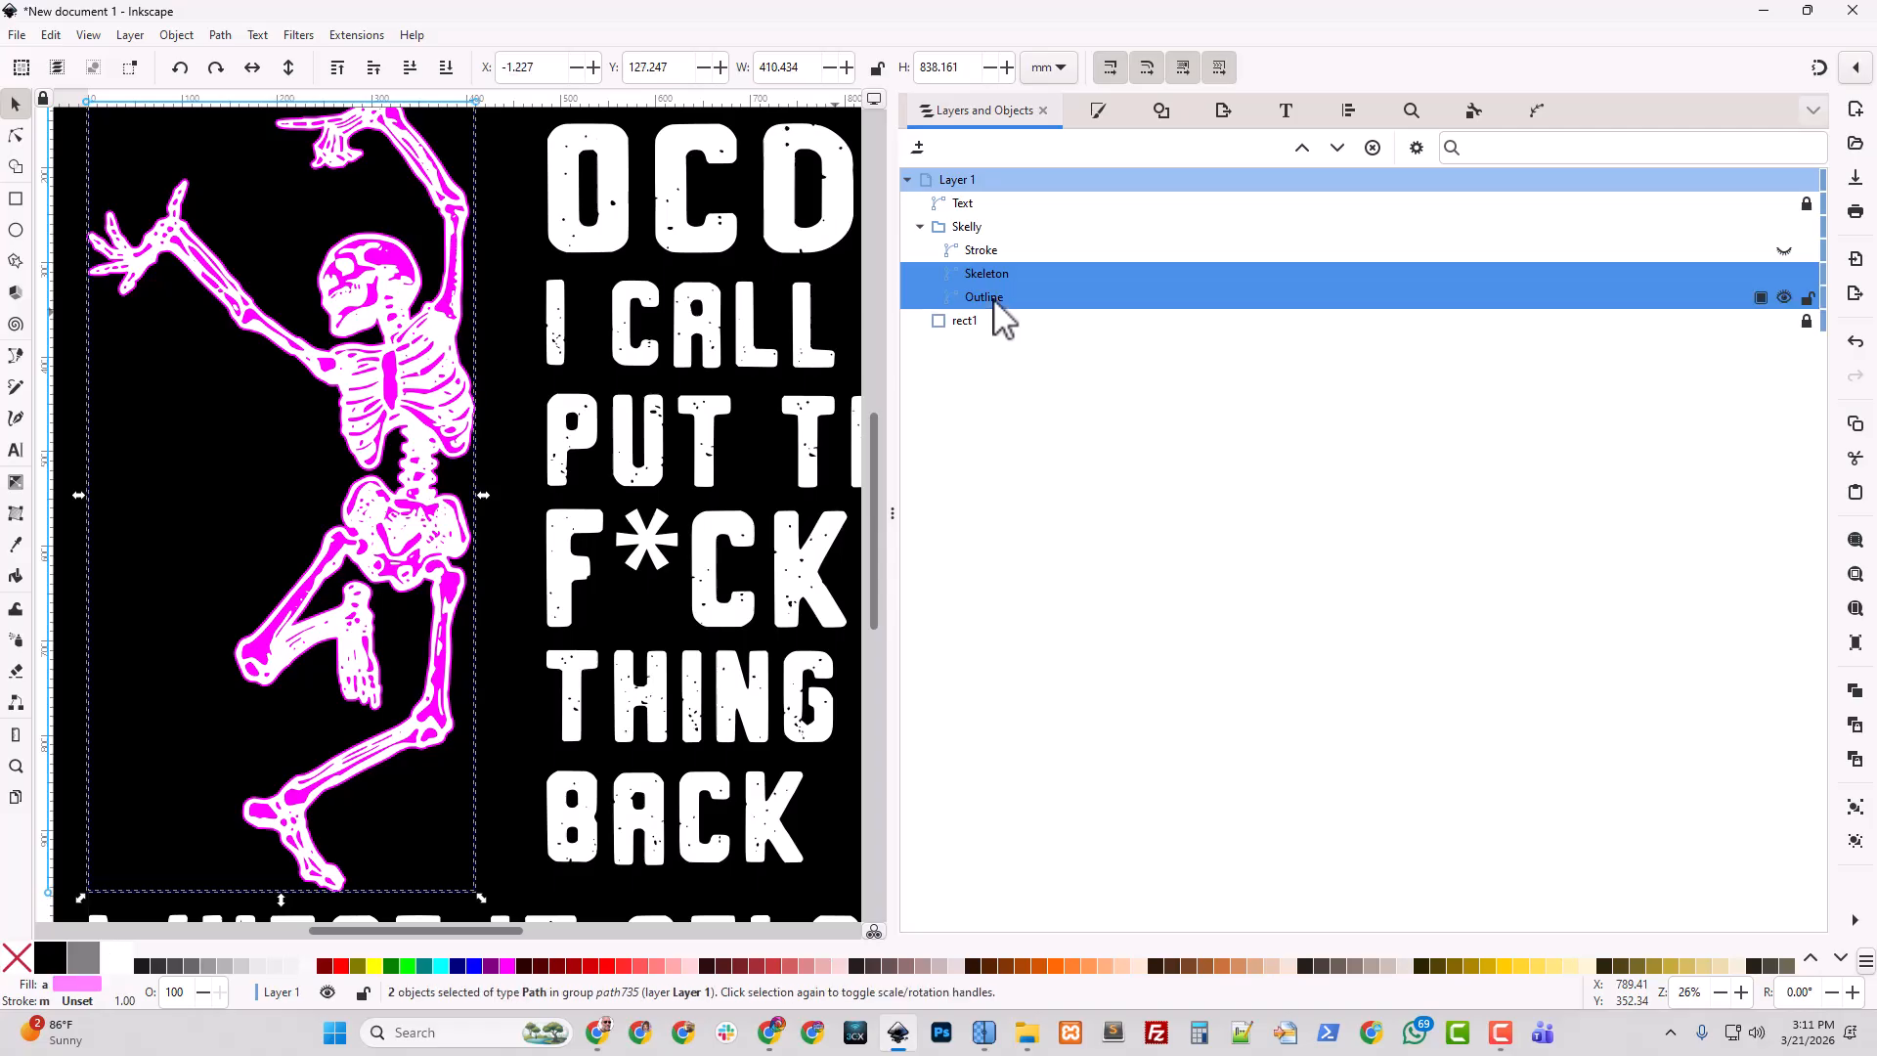
pyautogui.click(220, 36)
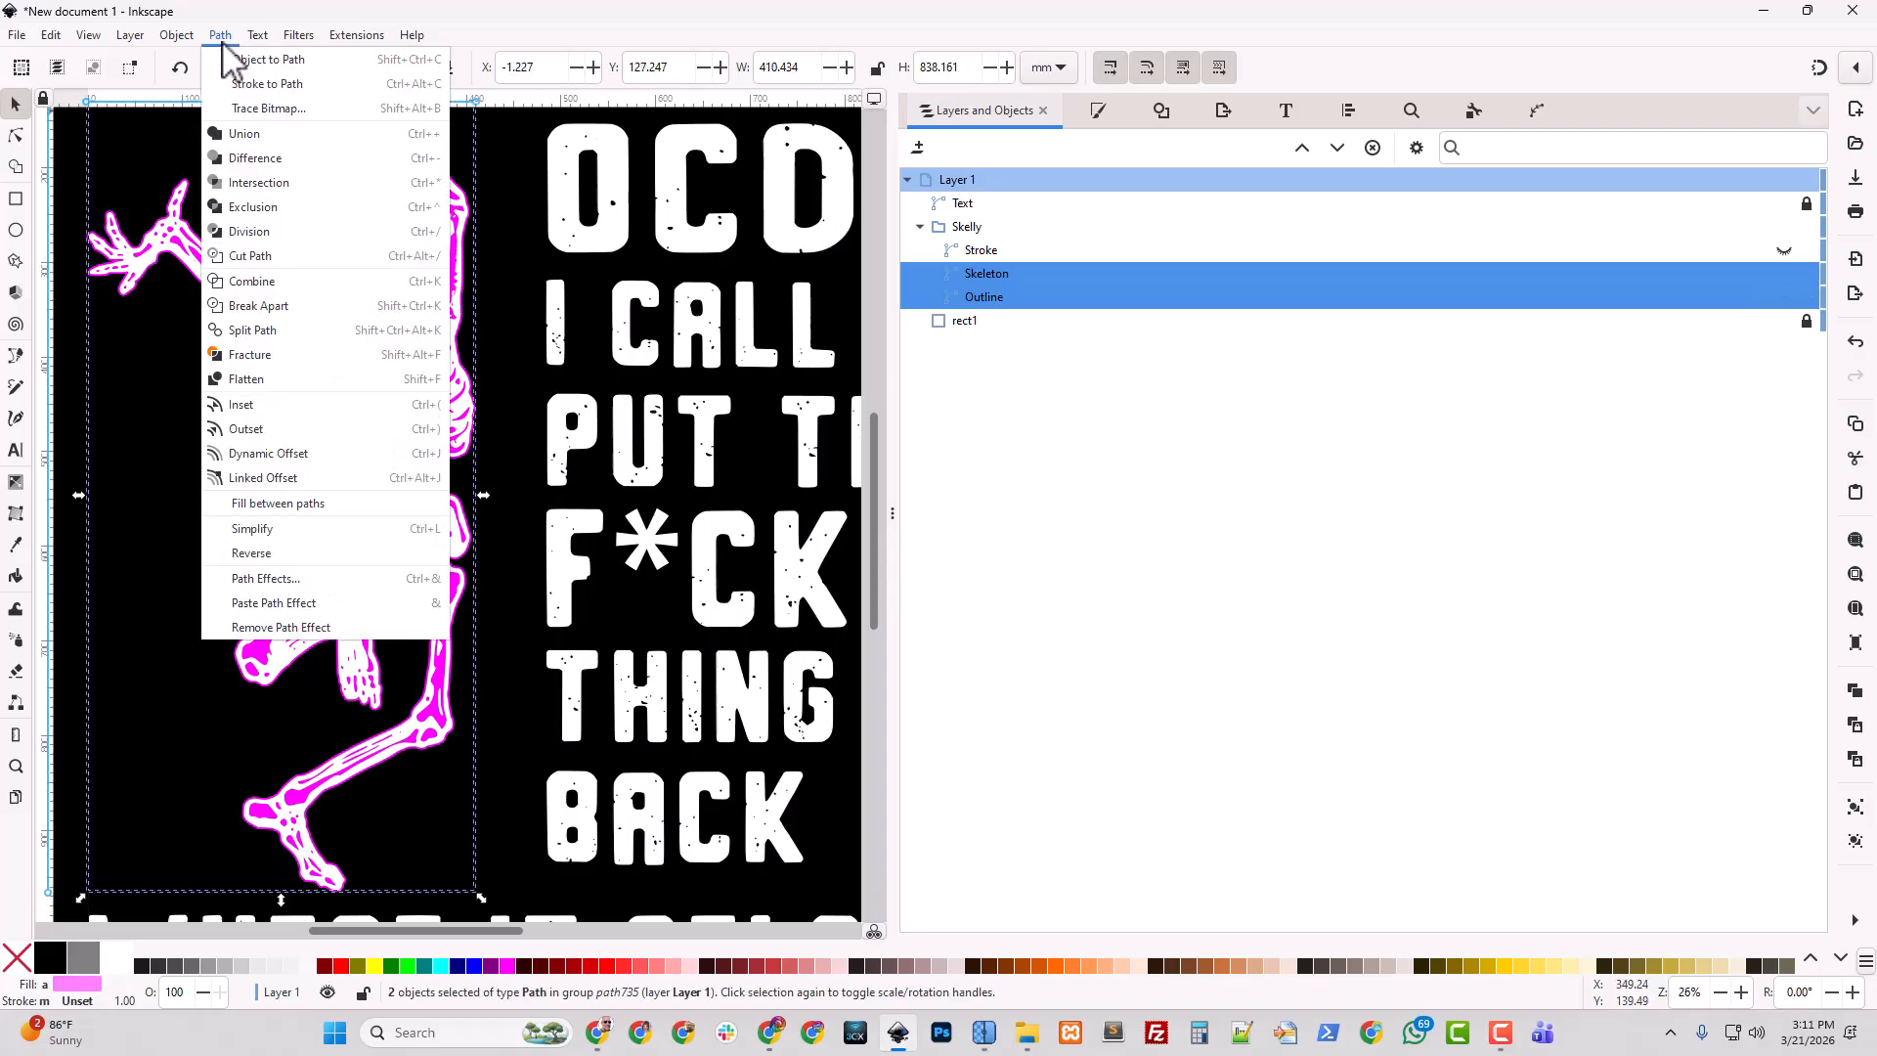
pyautogui.click(262, 157)
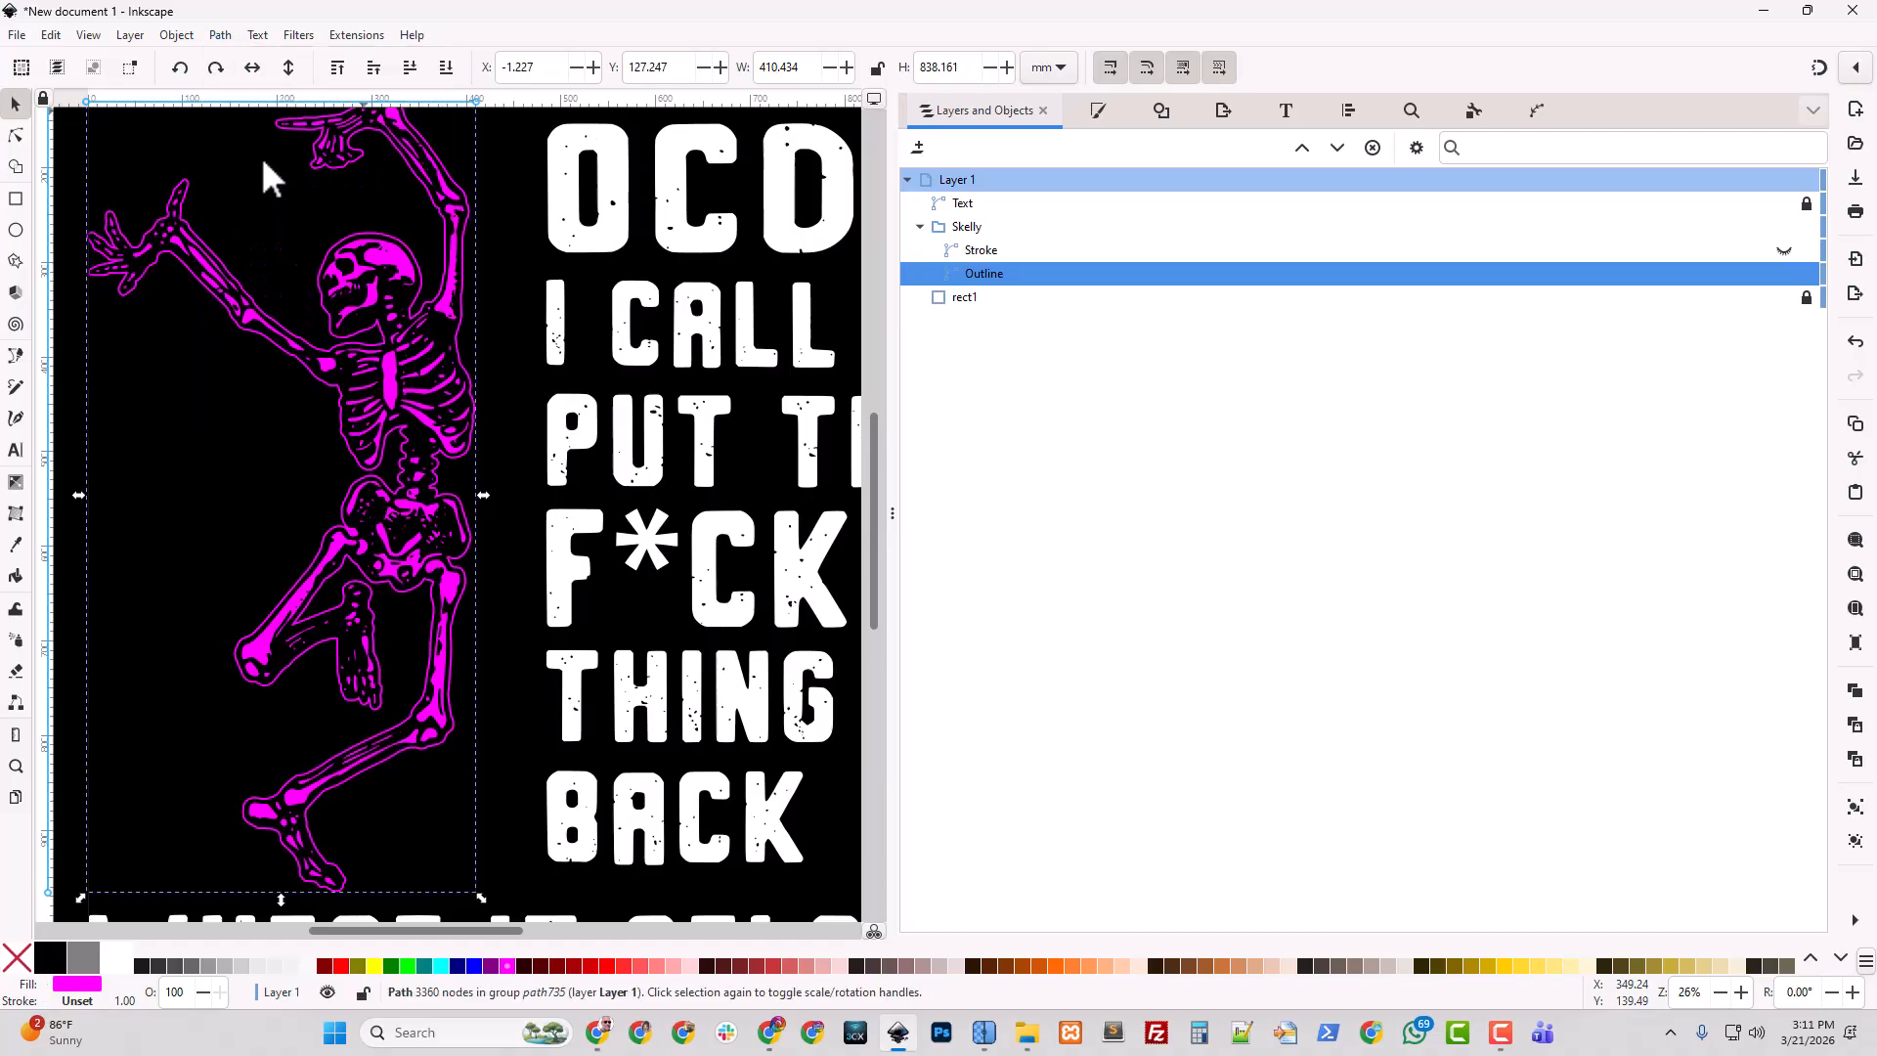
# Rename the subtracted Outline path as Skelly and delete the hidden Stroke path.
pyautogui.doubleClick(984, 276)
pyautogui.write('Skelly')
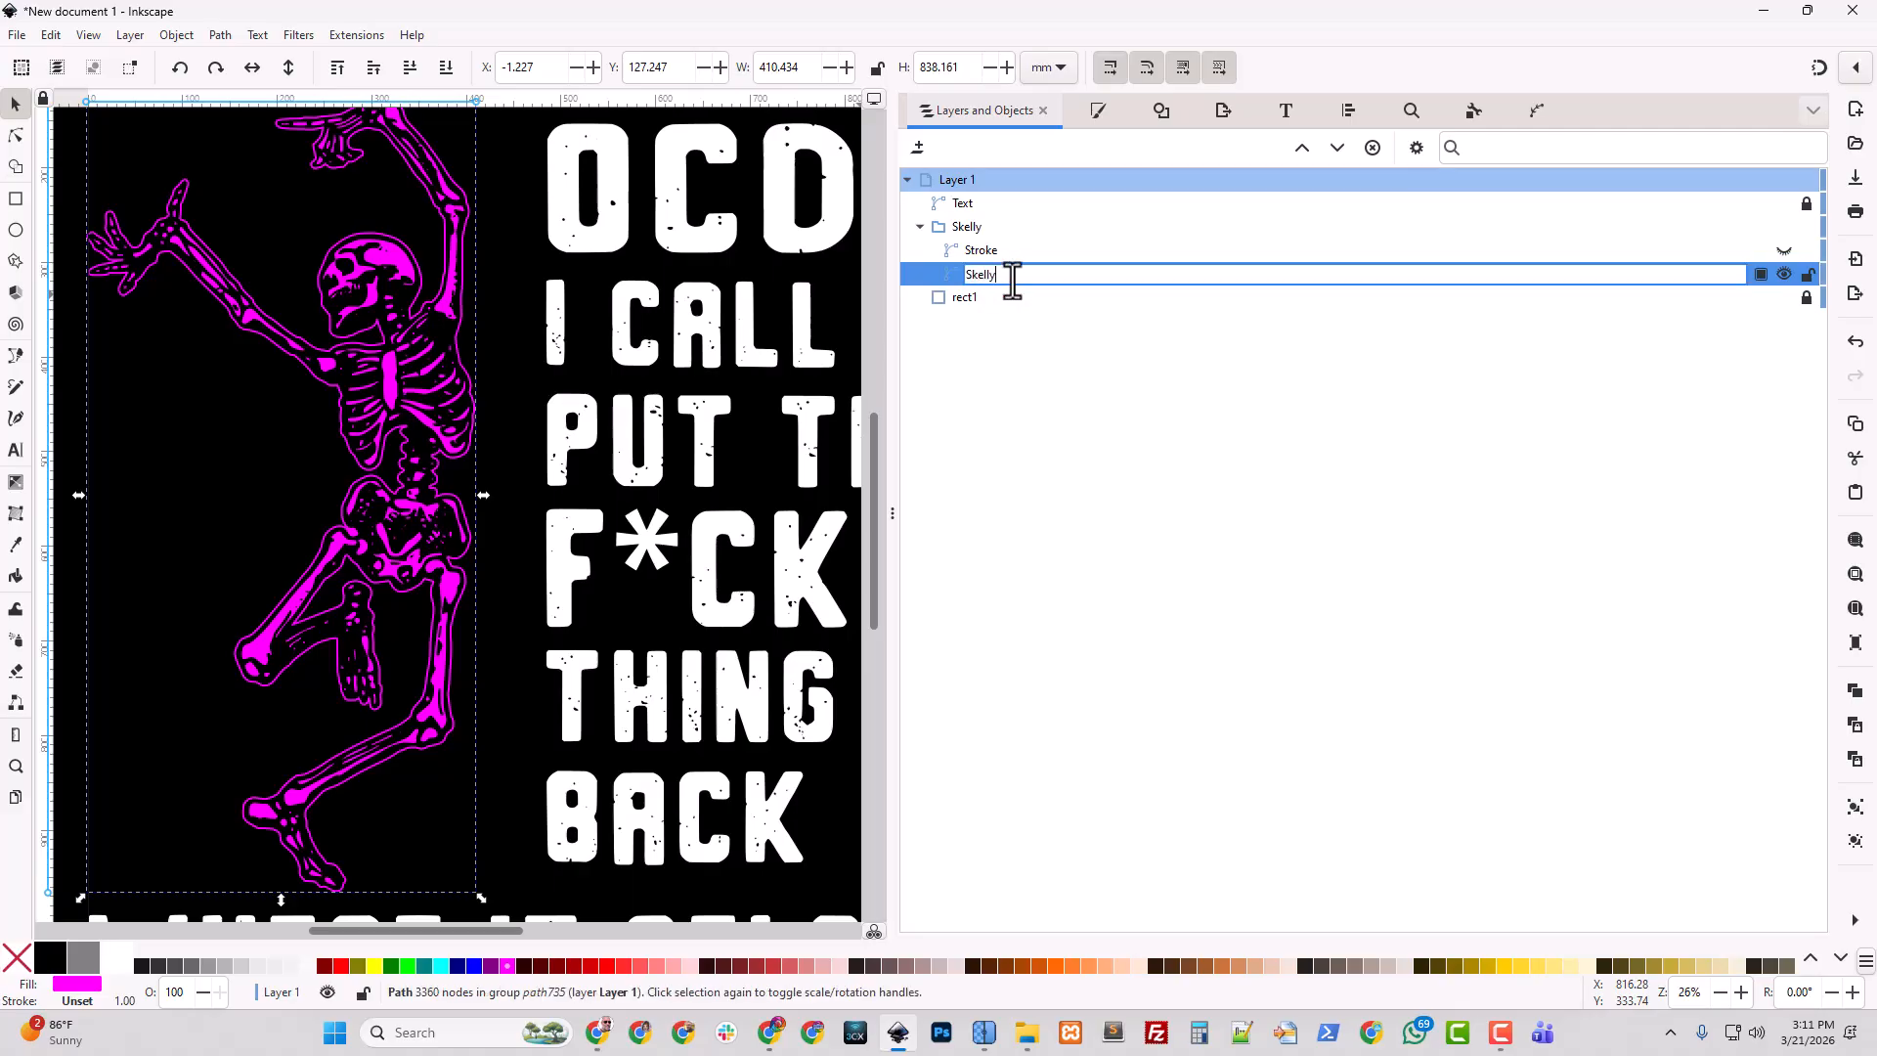
pyautogui.press('Return')
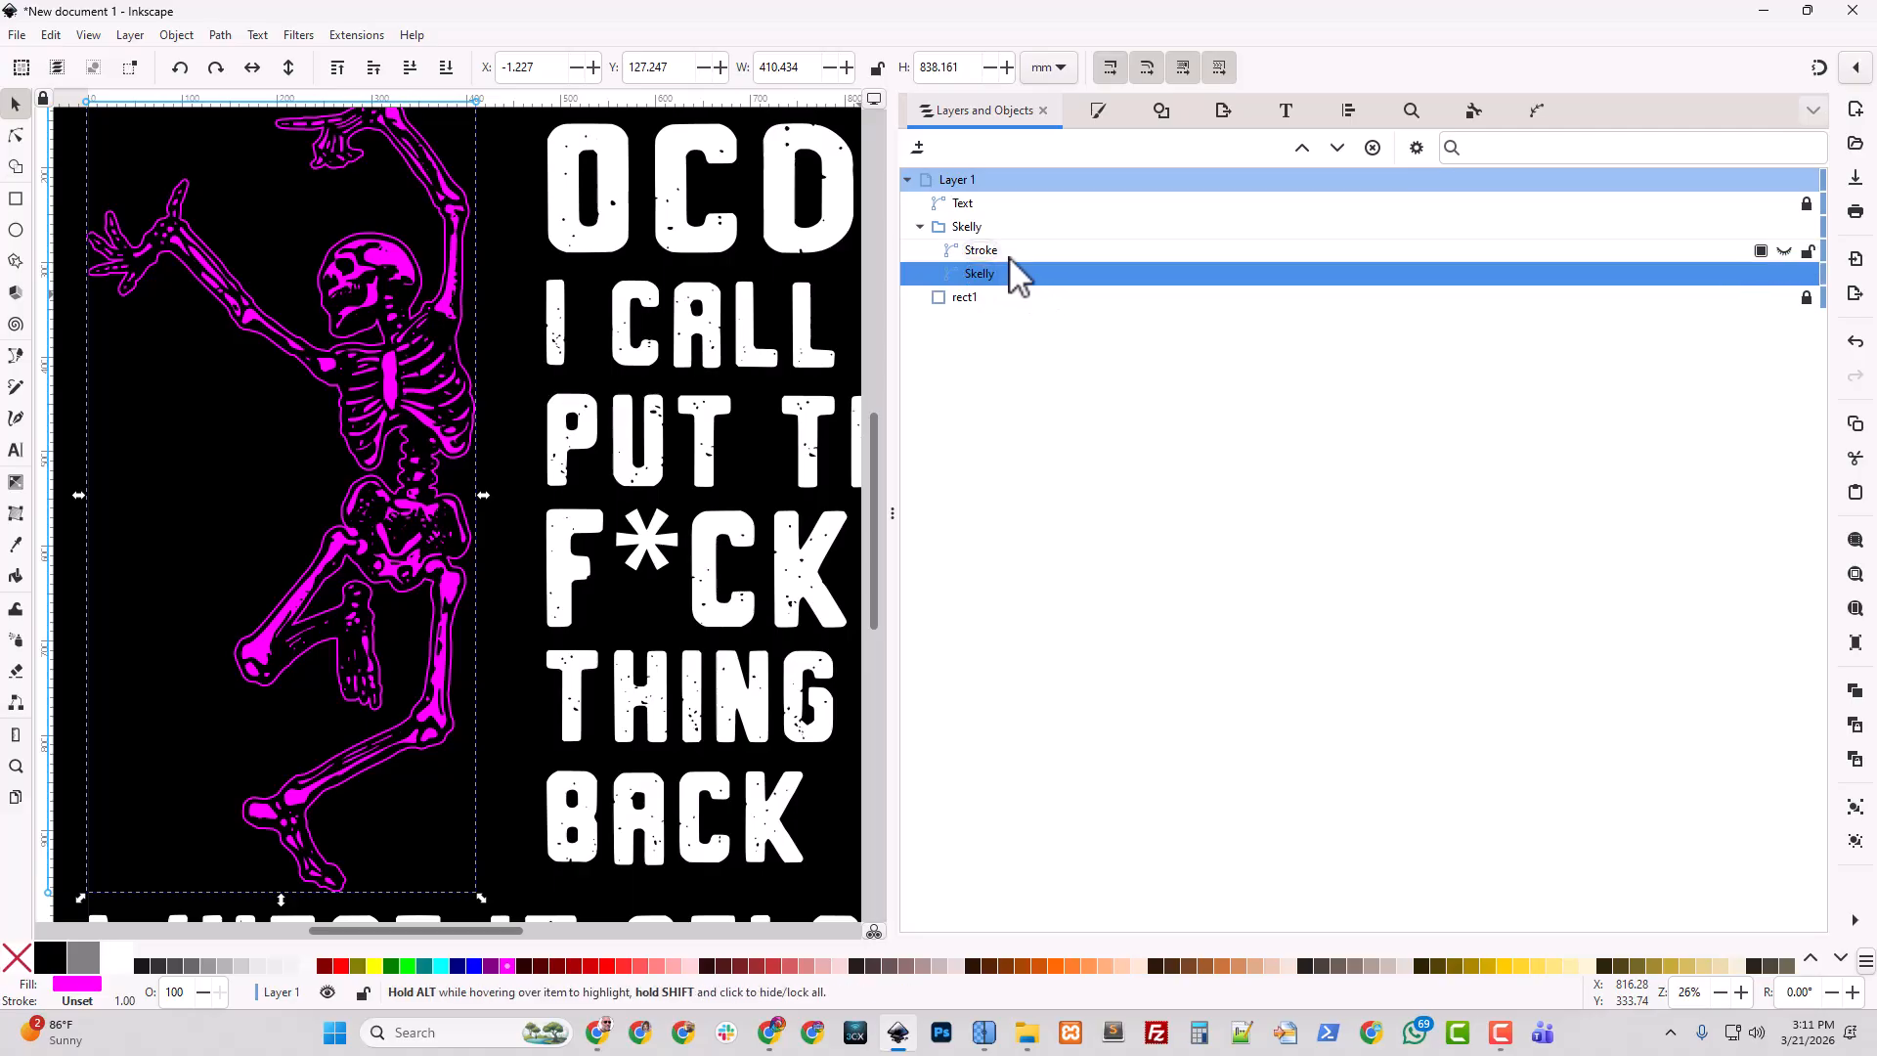
pyautogui.click(1012, 253)
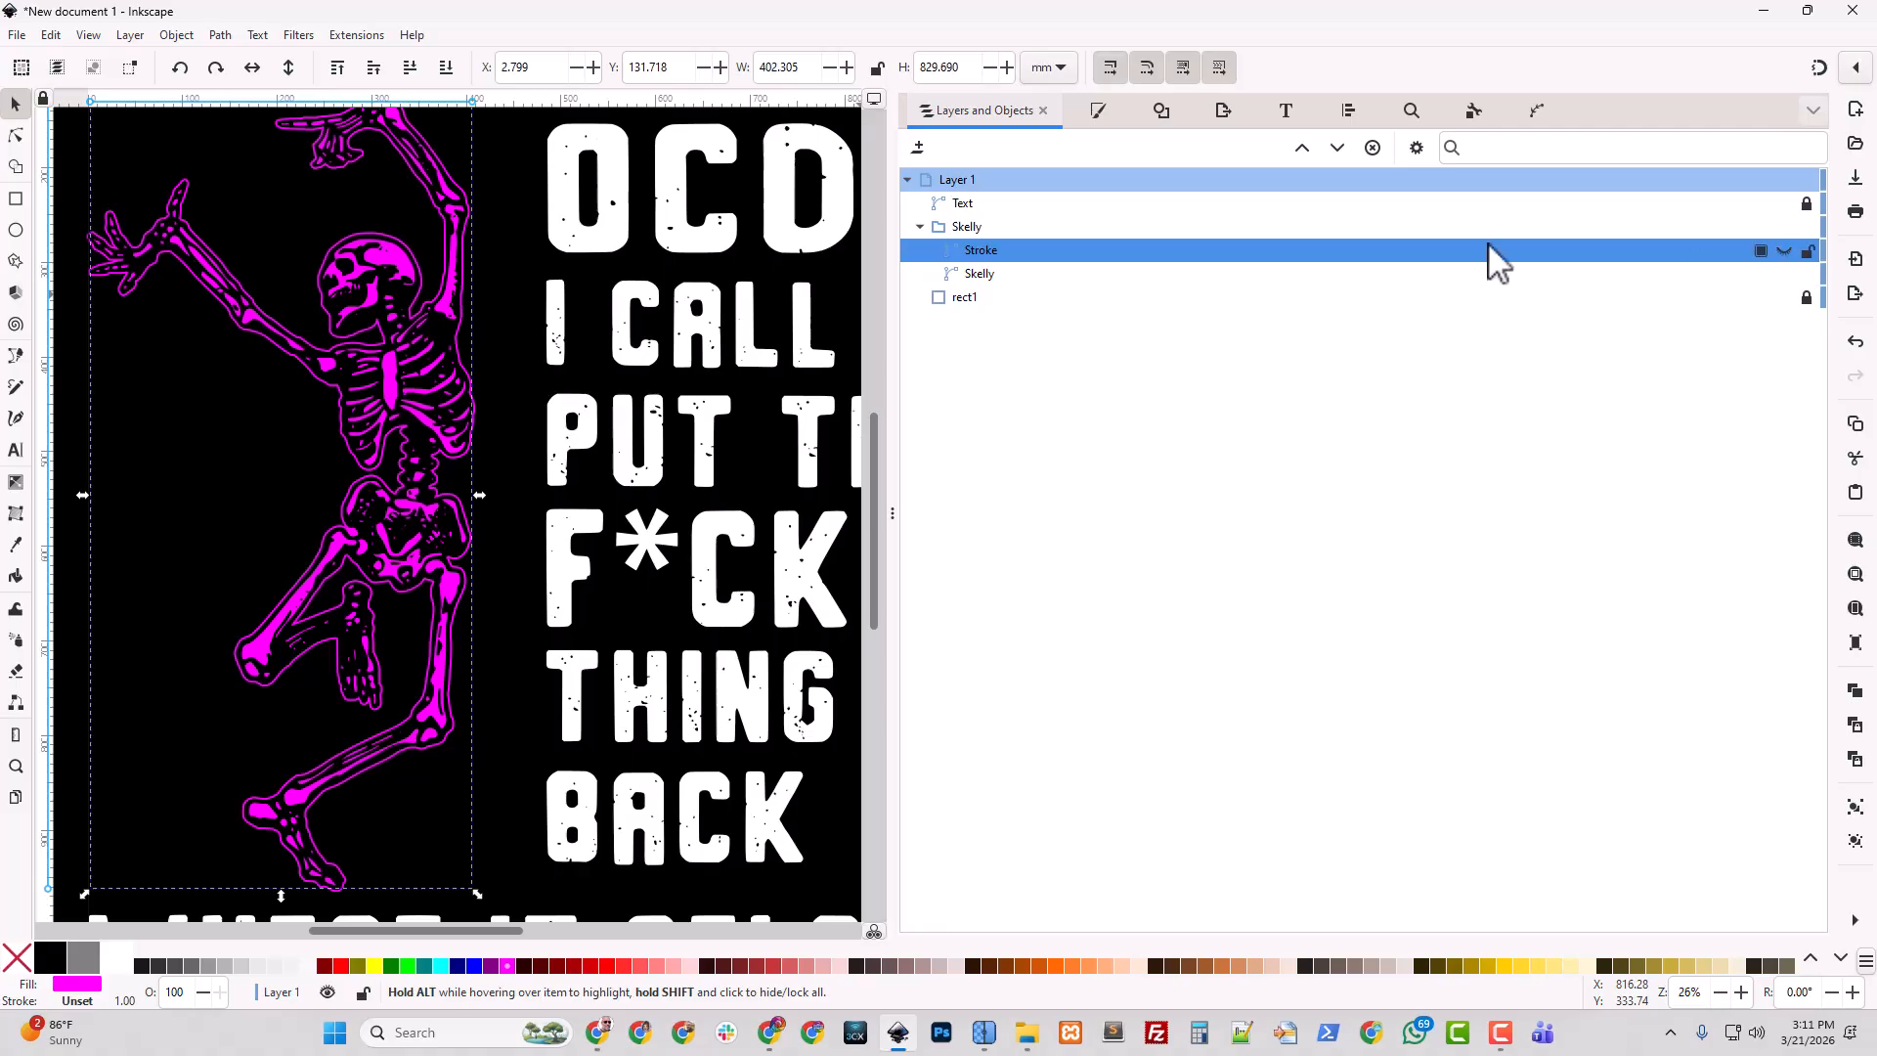
pyautogui.press('Delete')
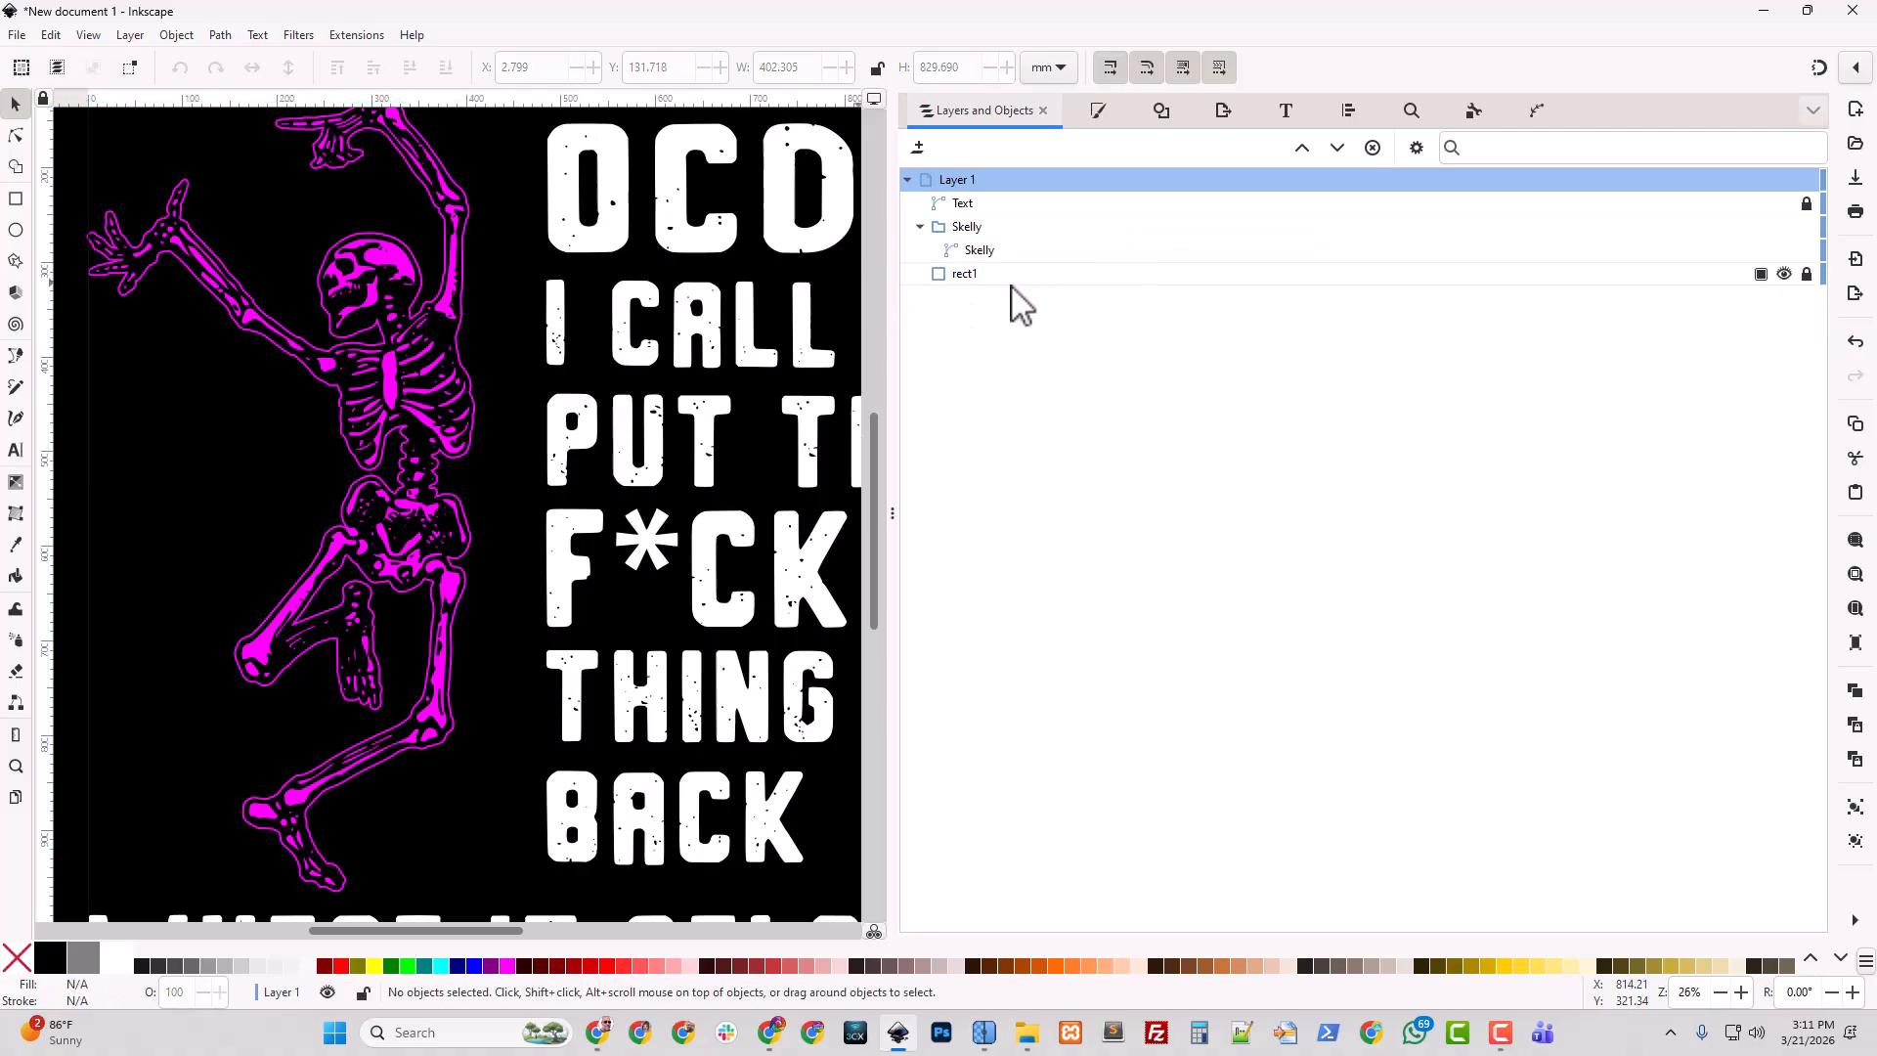
# Give the Skelly path a flat white fill, RGB 255, 255, 255, and deselect it.
pyautogui.click(973, 251)
pyautogui.click(1098, 111)
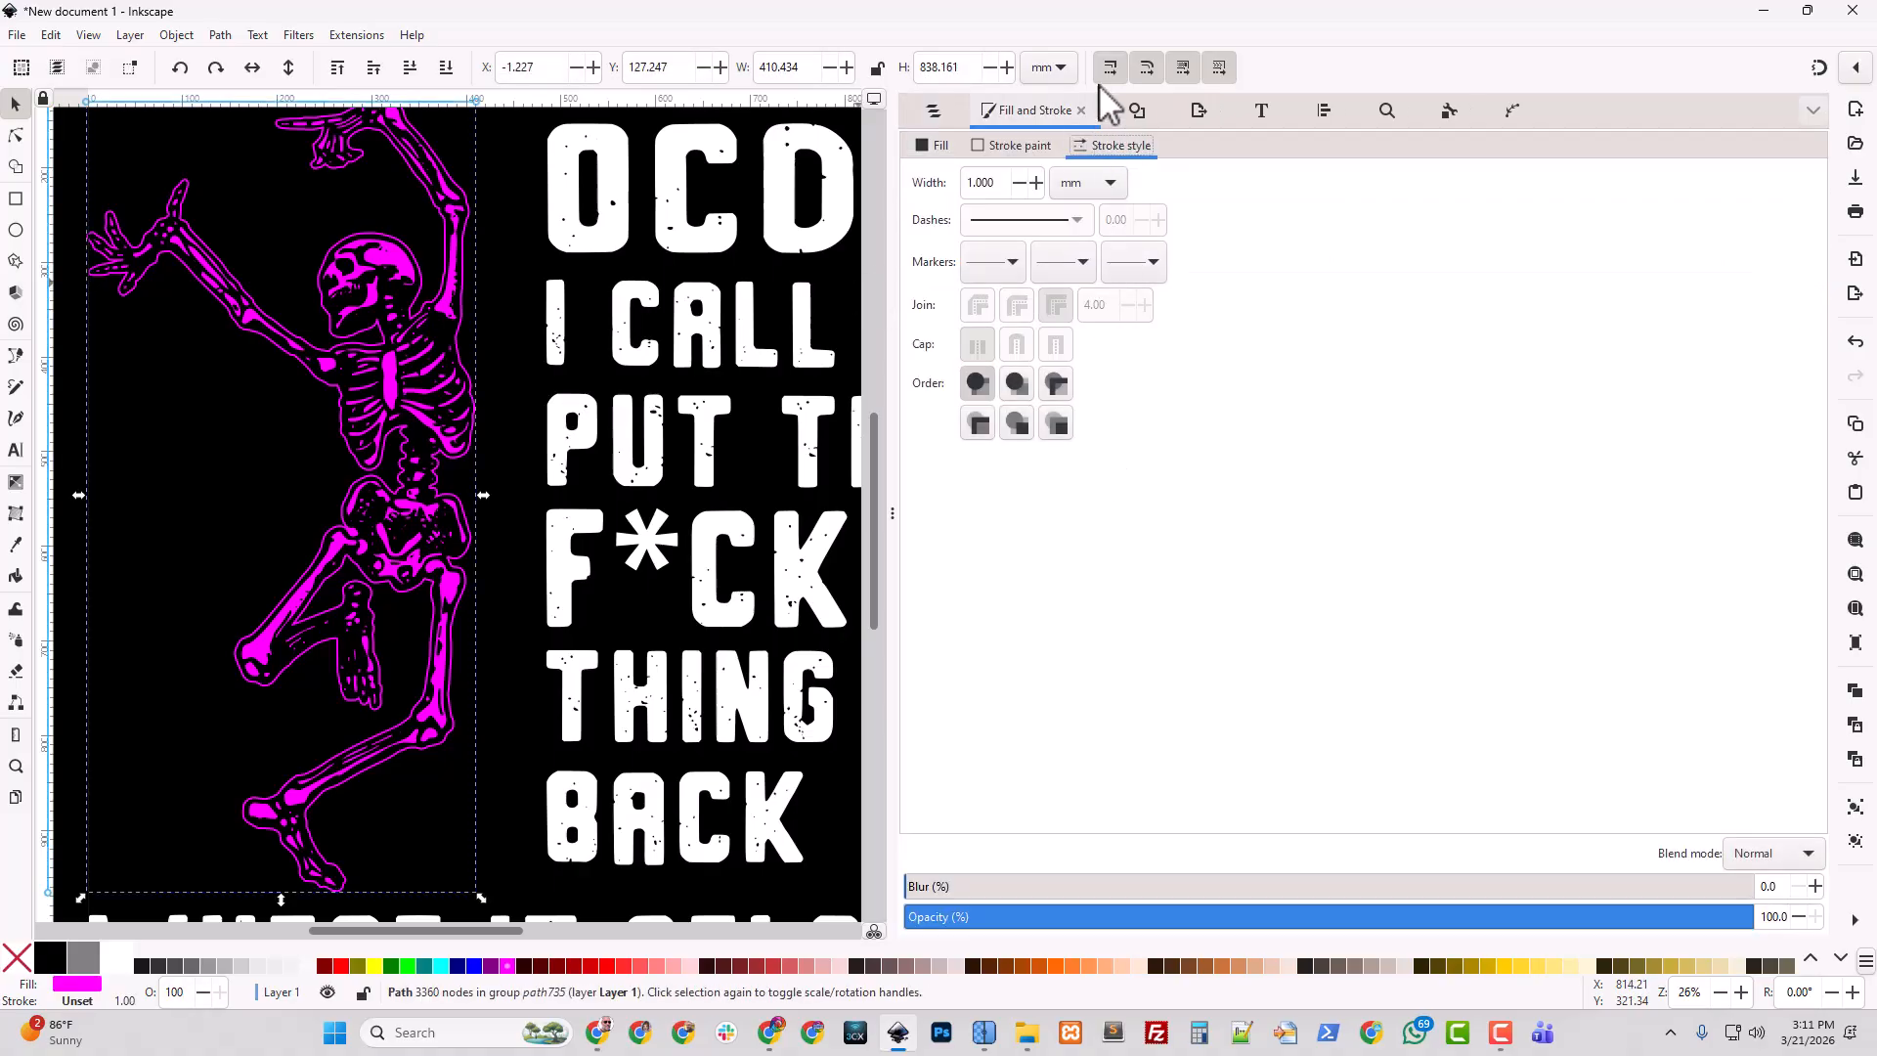
pyautogui.click(934, 150)
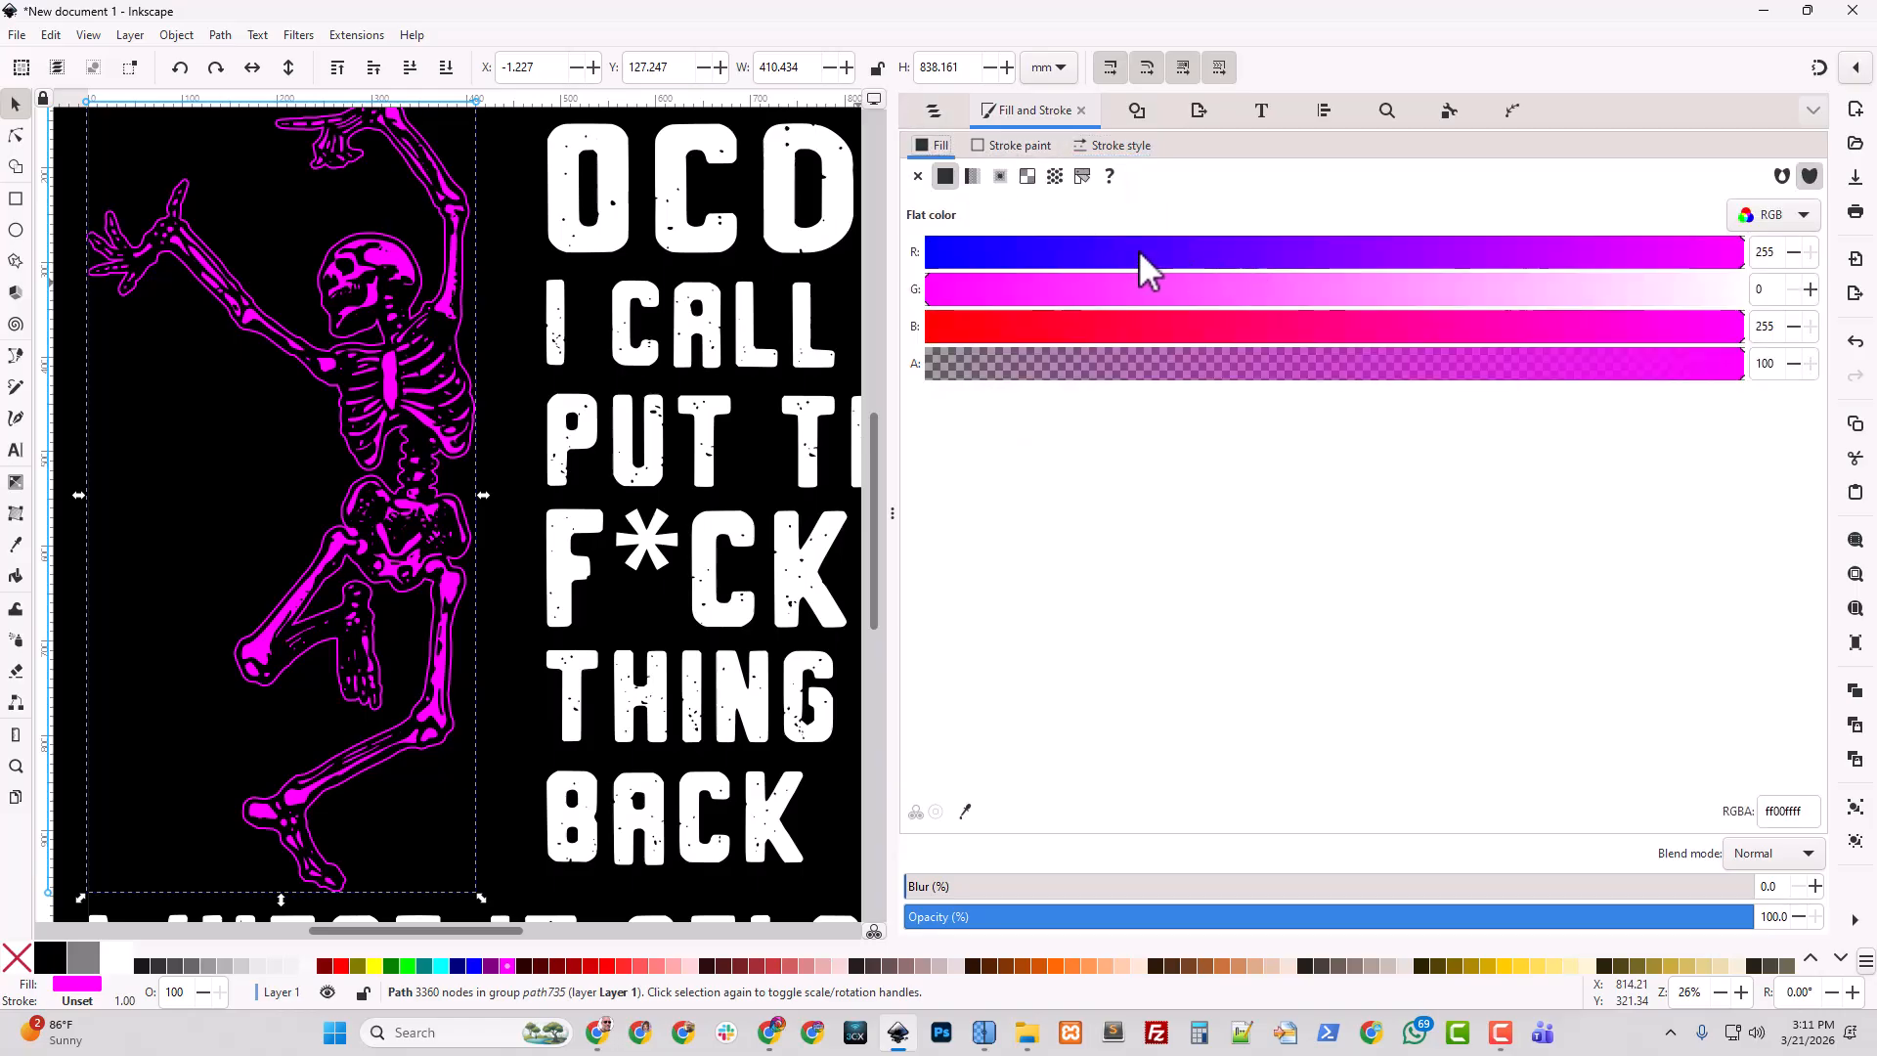
pyautogui.moveTo(1138, 250); pyautogui.dragTo(1798, 248)
pyautogui.moveTo(1618, 284); pyautogui.dragTo(1745, 290)
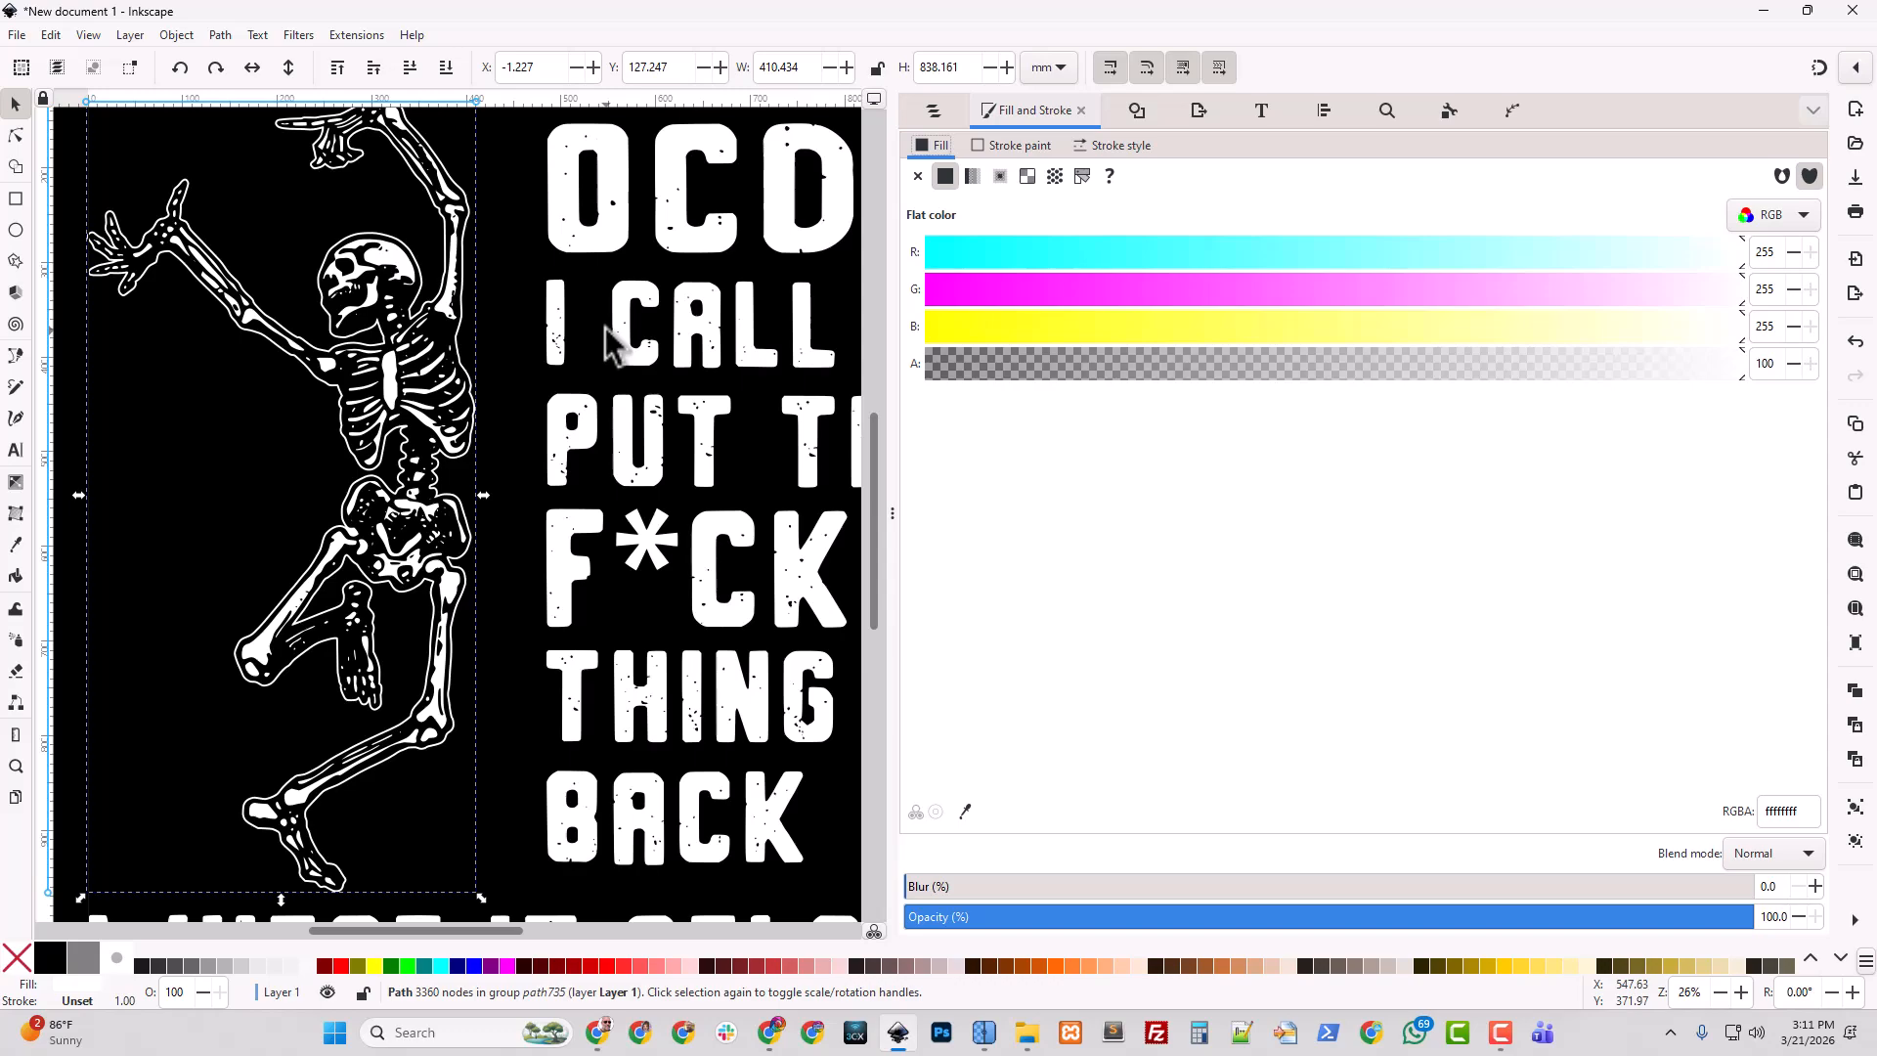
pyautogui.click(255, 430)
pyautogui.press('-')
pyautogui.press('-')
pyautogui.press('-')
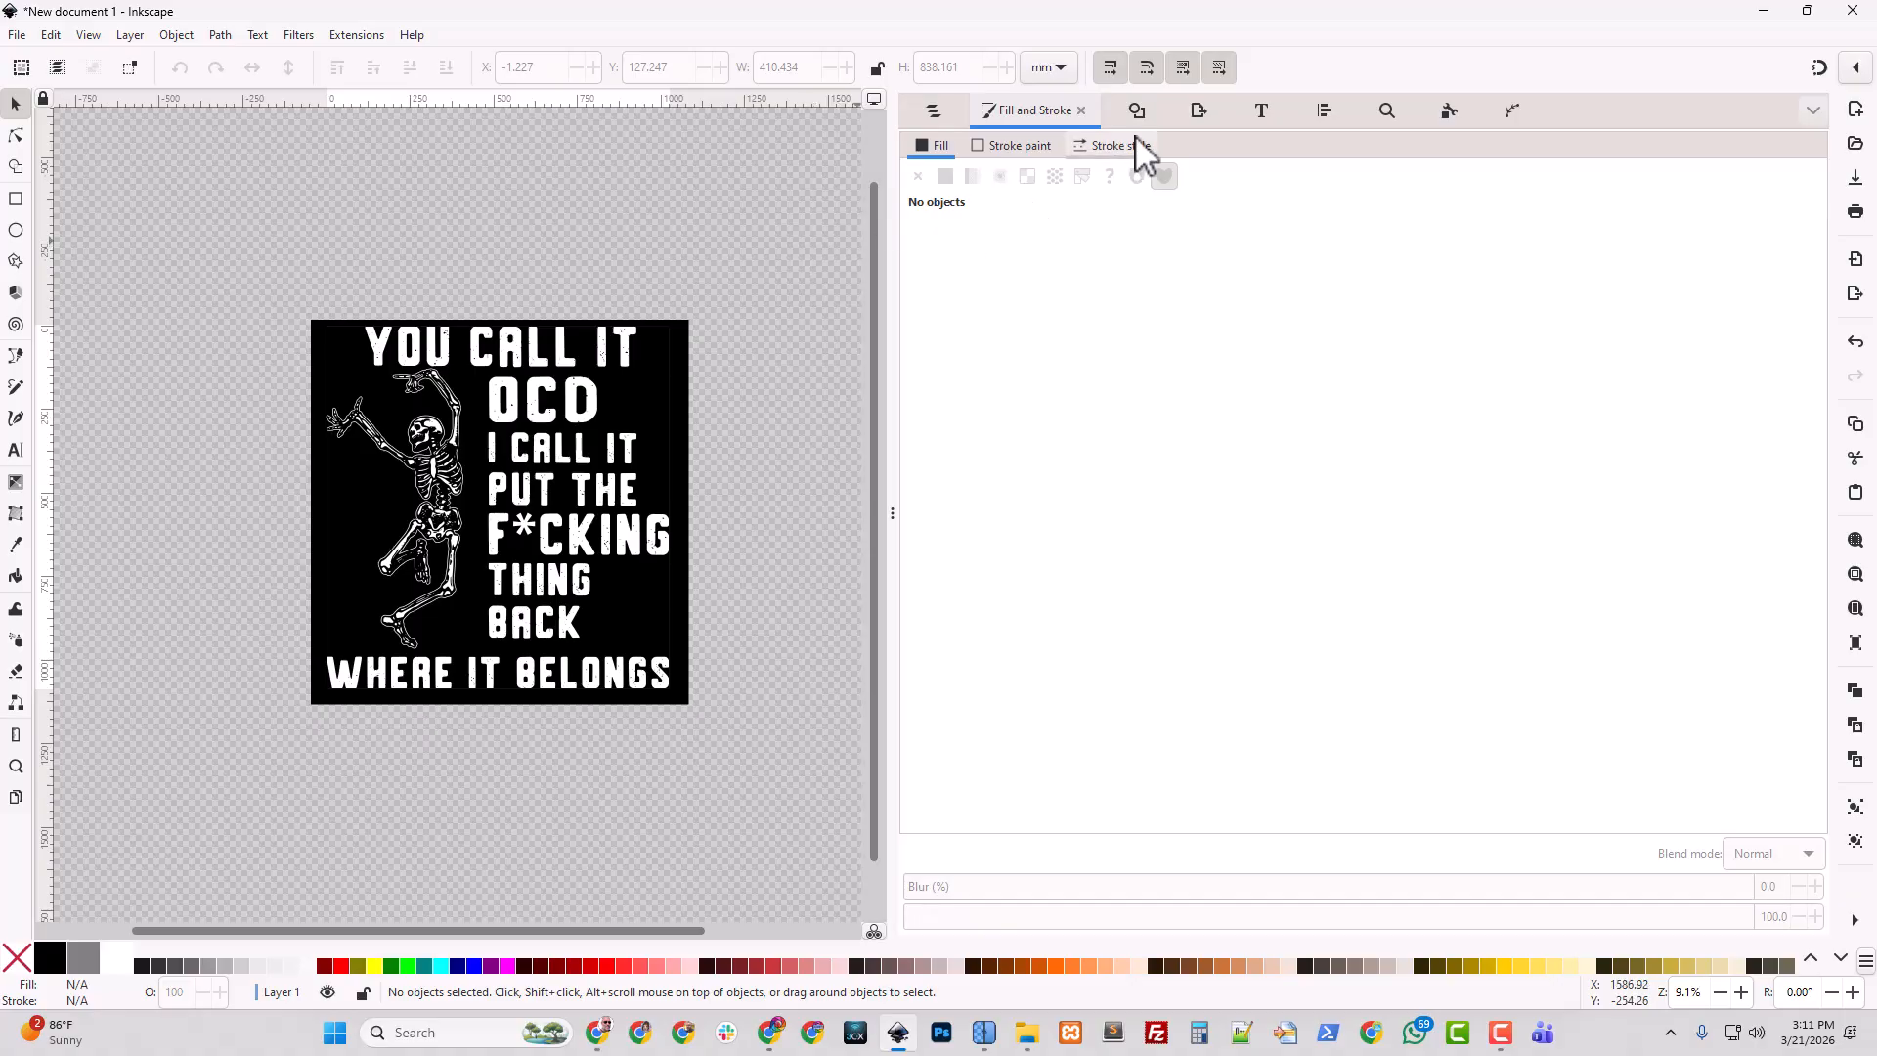
# Set the page's PNG export width to 4200 px.
pyautogui.click(1196, 110)
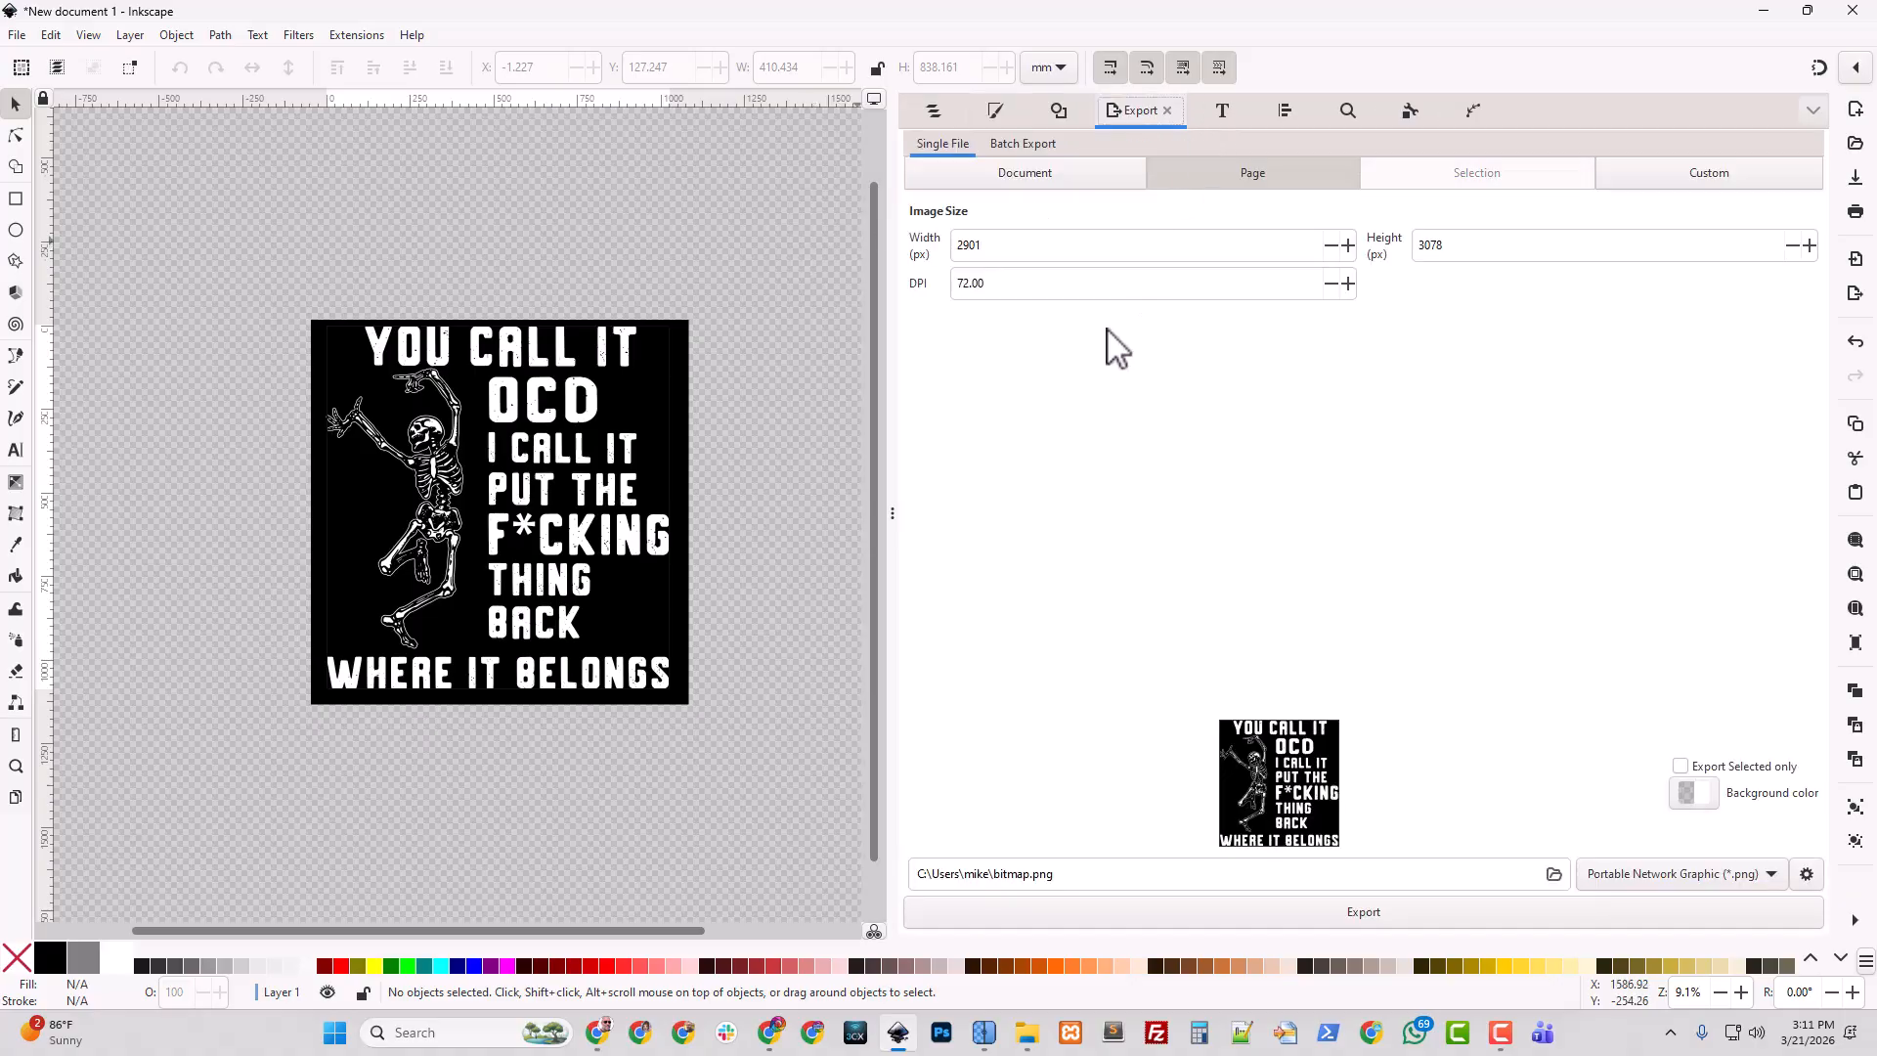
pyautogui.doubleClick(1021, 244)
pyautogui.write('4200')
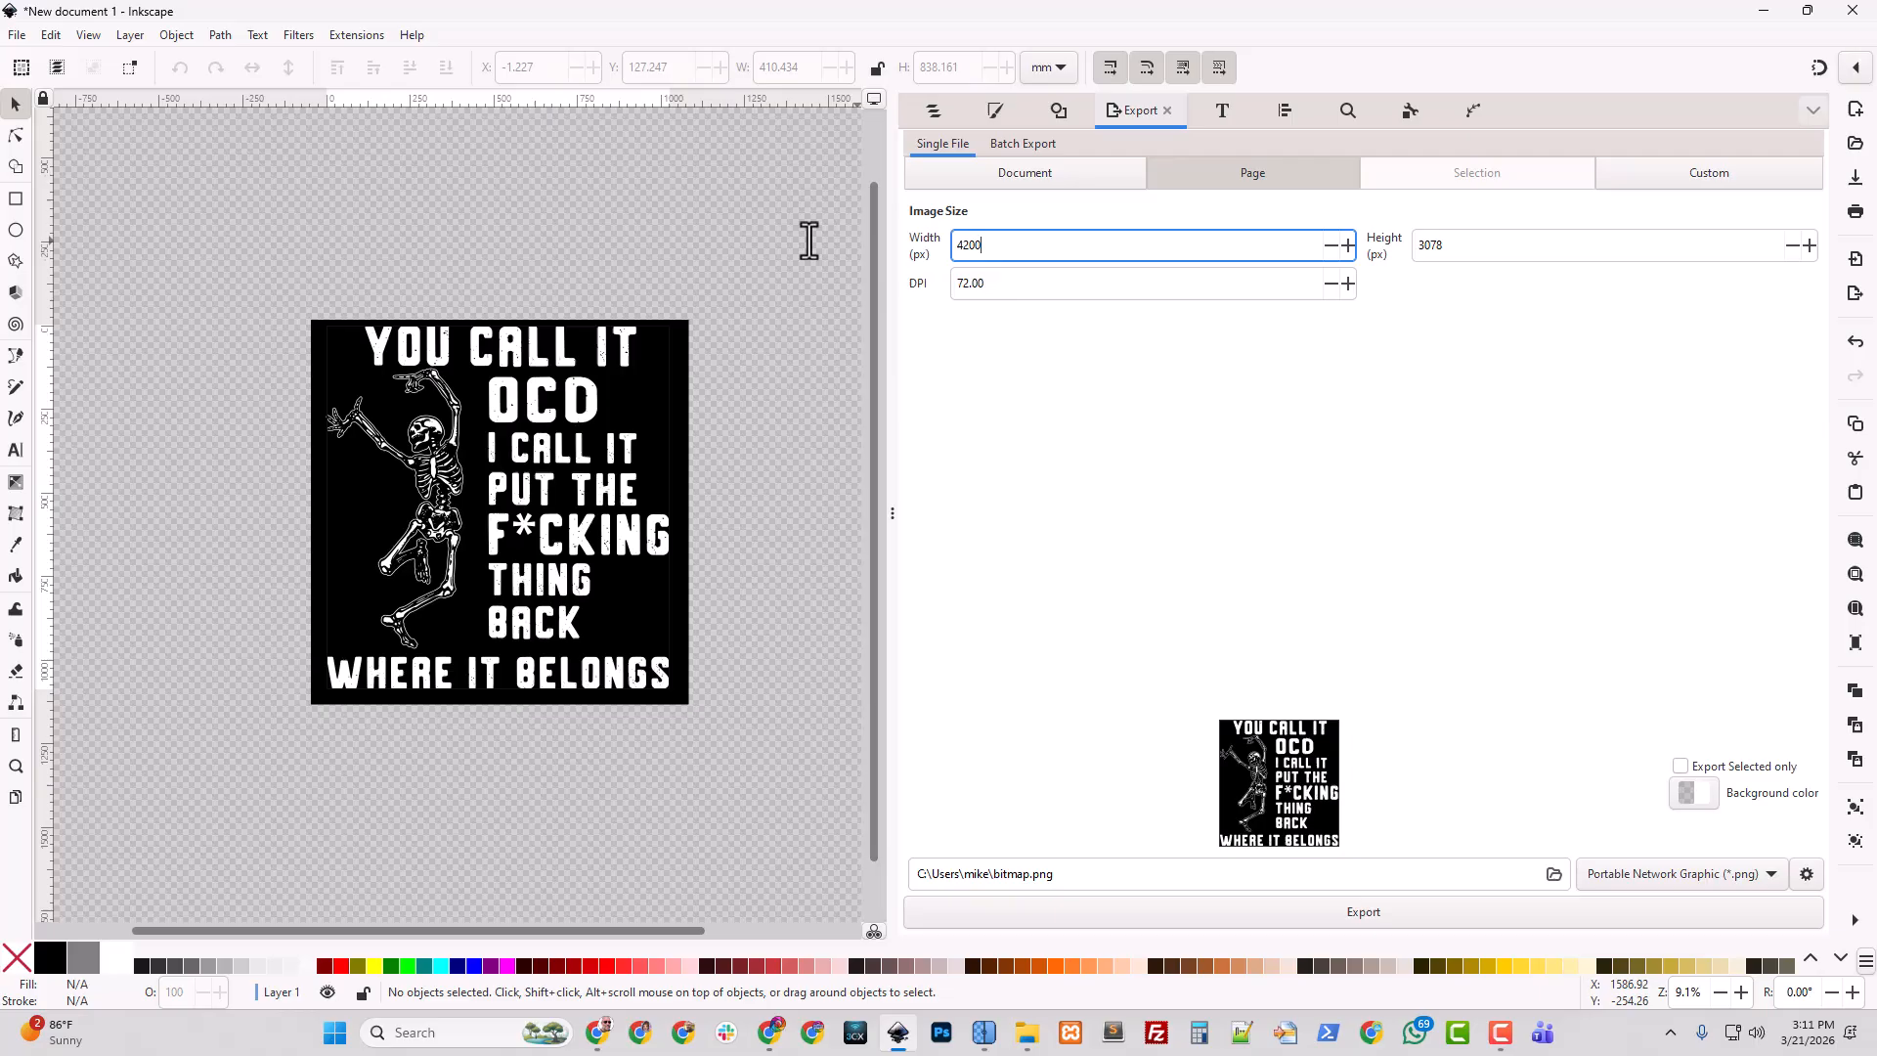
pyautogui.click(1100, 873)
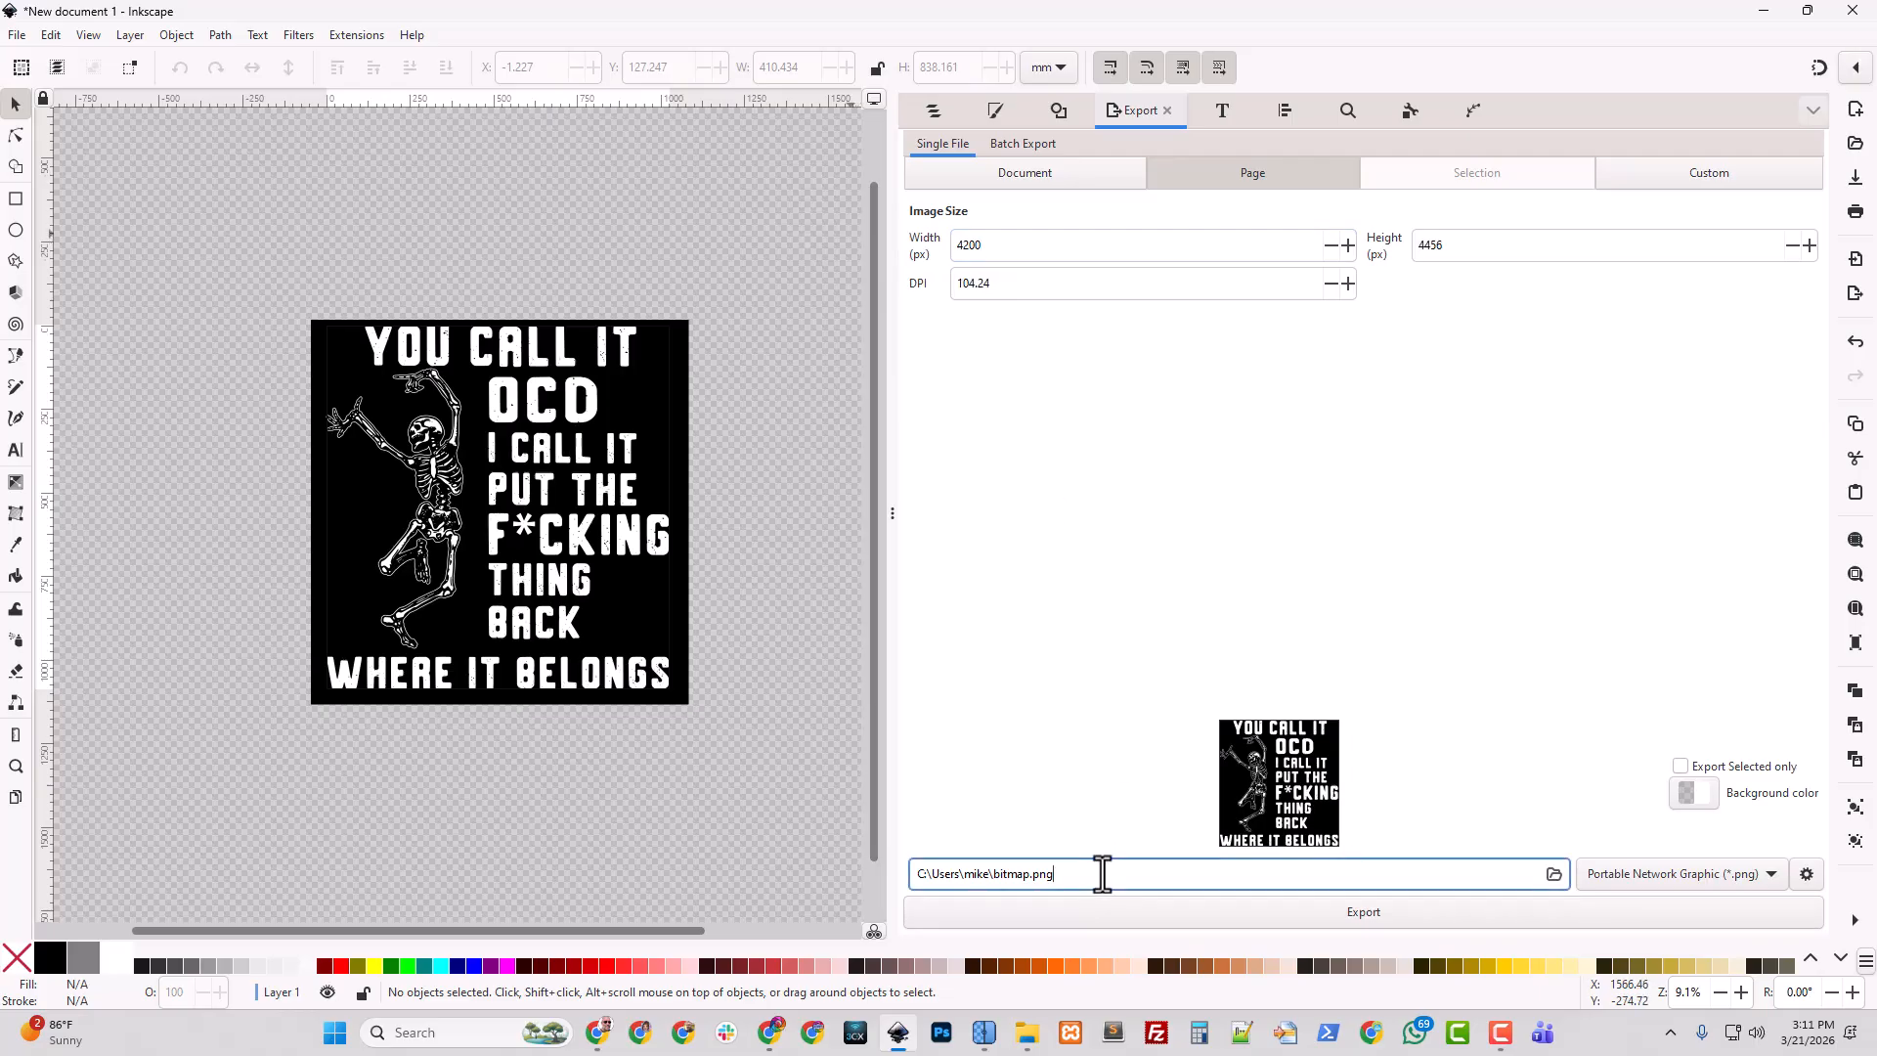
# Hide the black background rectangle rect1 and return to the PNG export settings, cancelling the export file chooser.
pyautogui.click(934, 111)
pyautogui.click(966, 274)
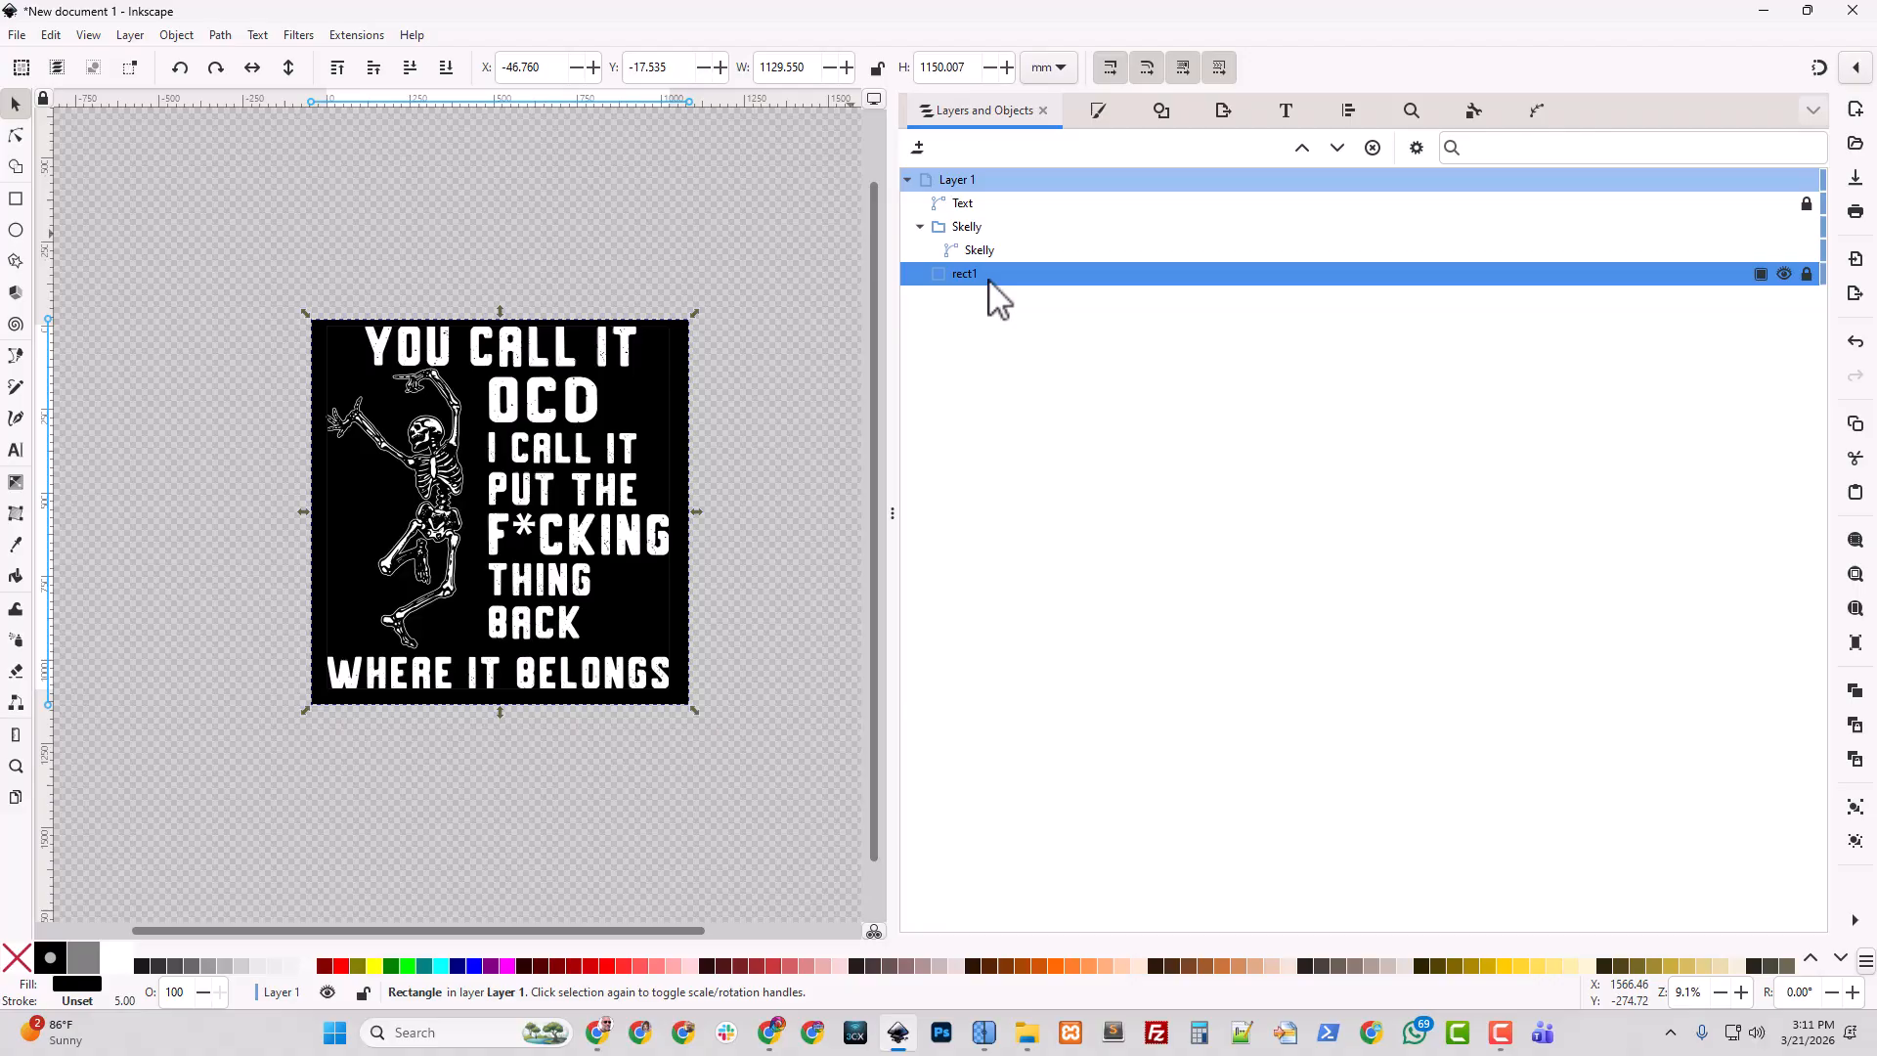
pyautogui.click(1785, 274)
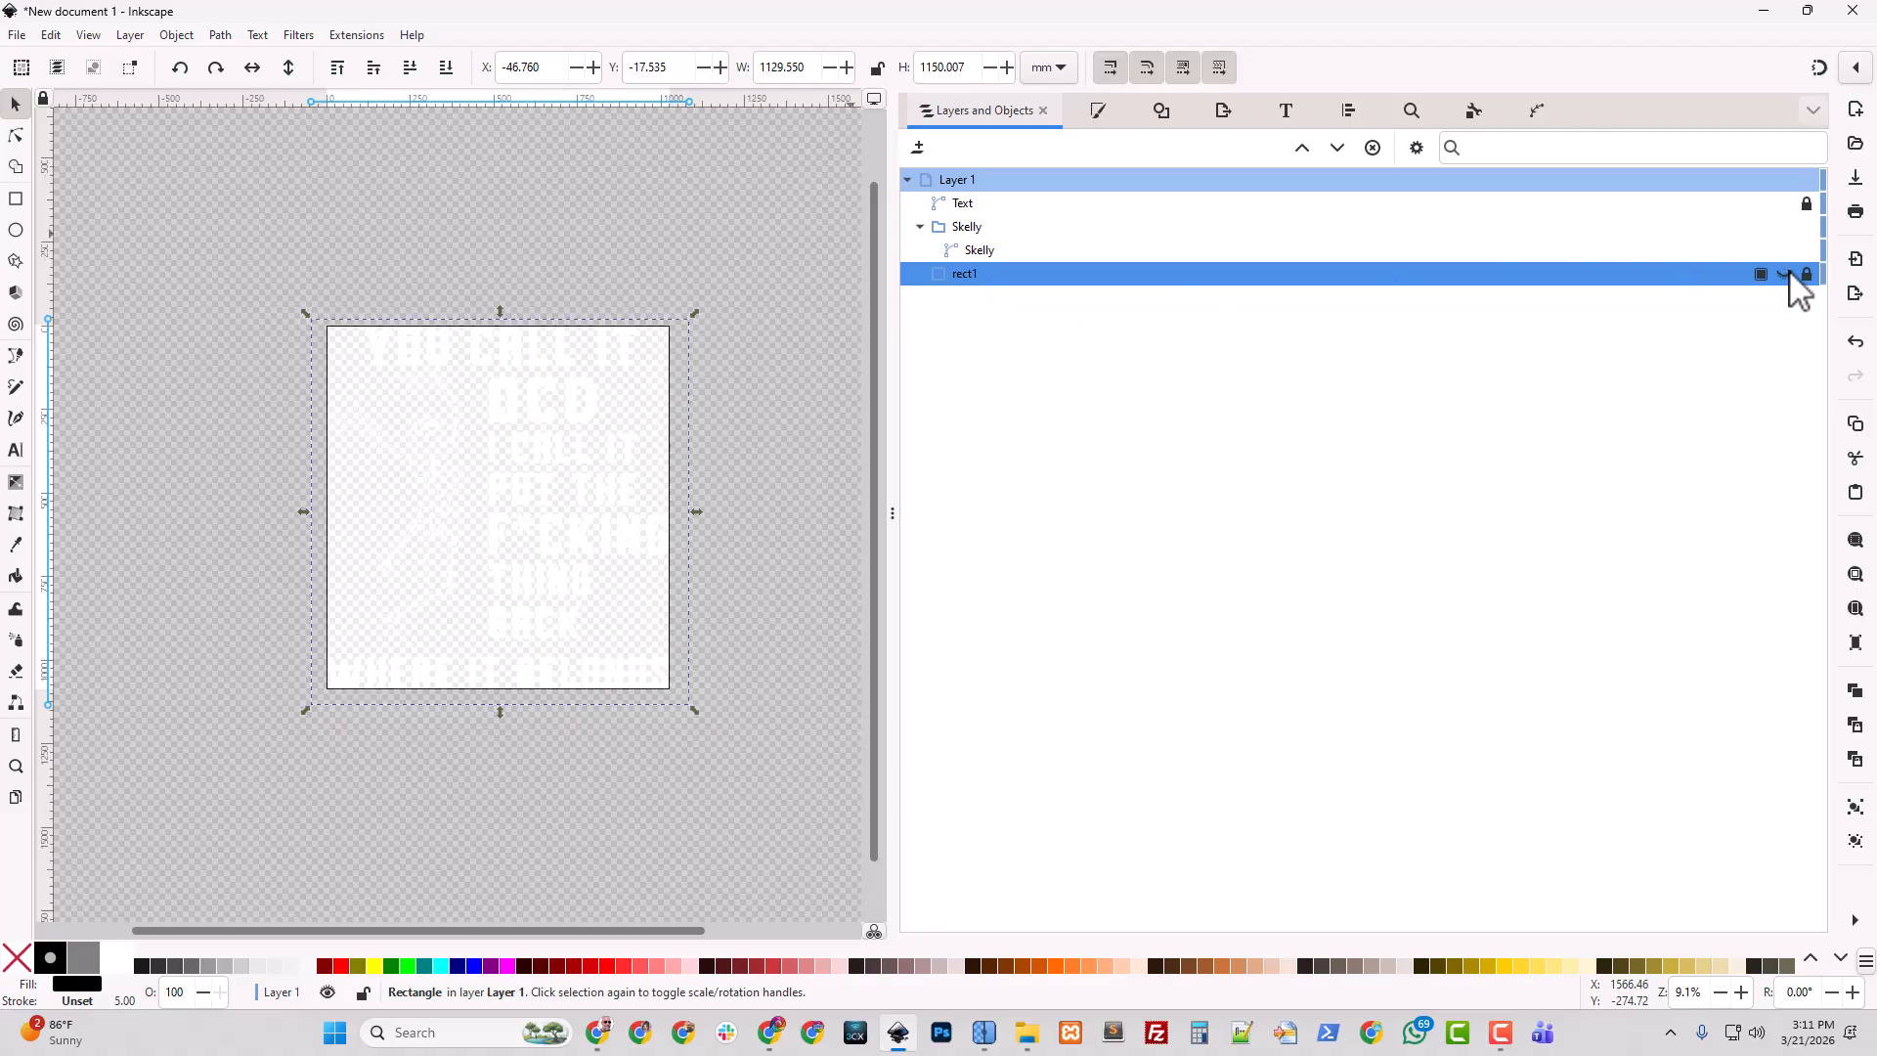
pyautogui.click(1220, 113)
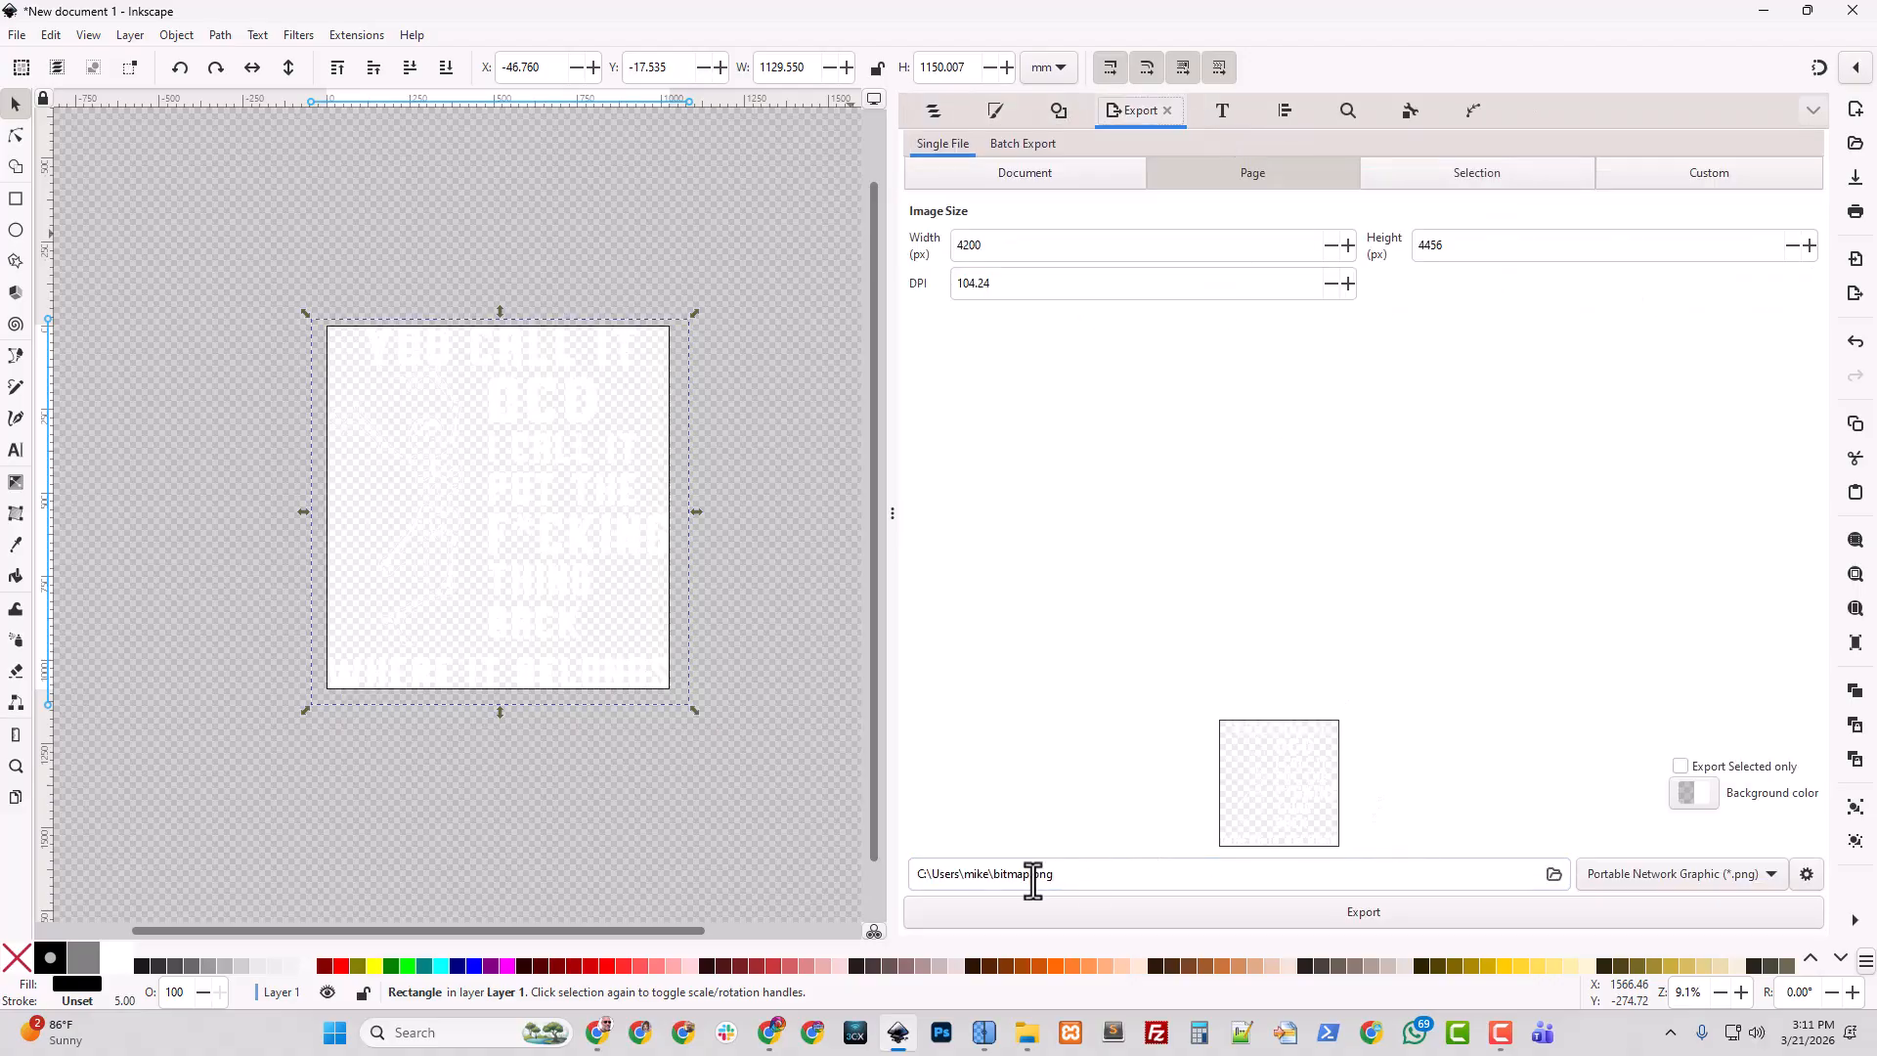
pyautogui.click(1553, 873)
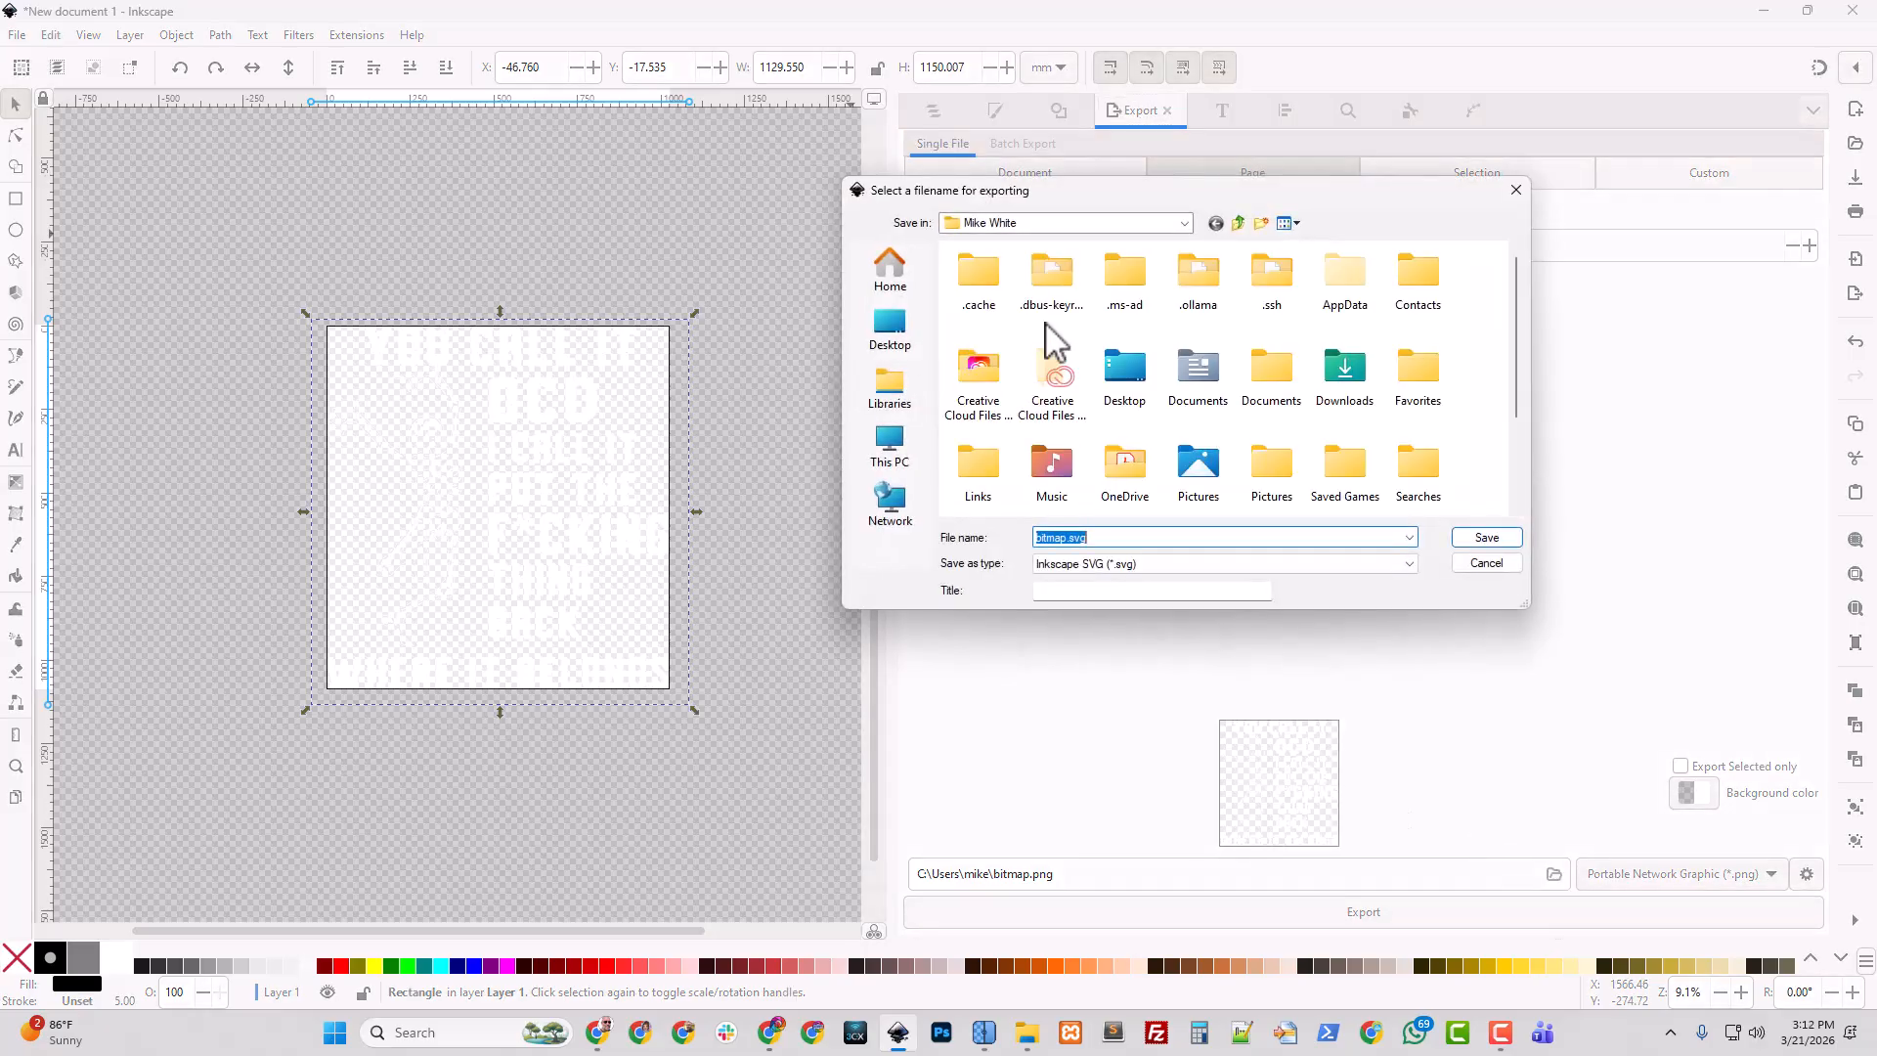
pyautogui.click(1471, 555)
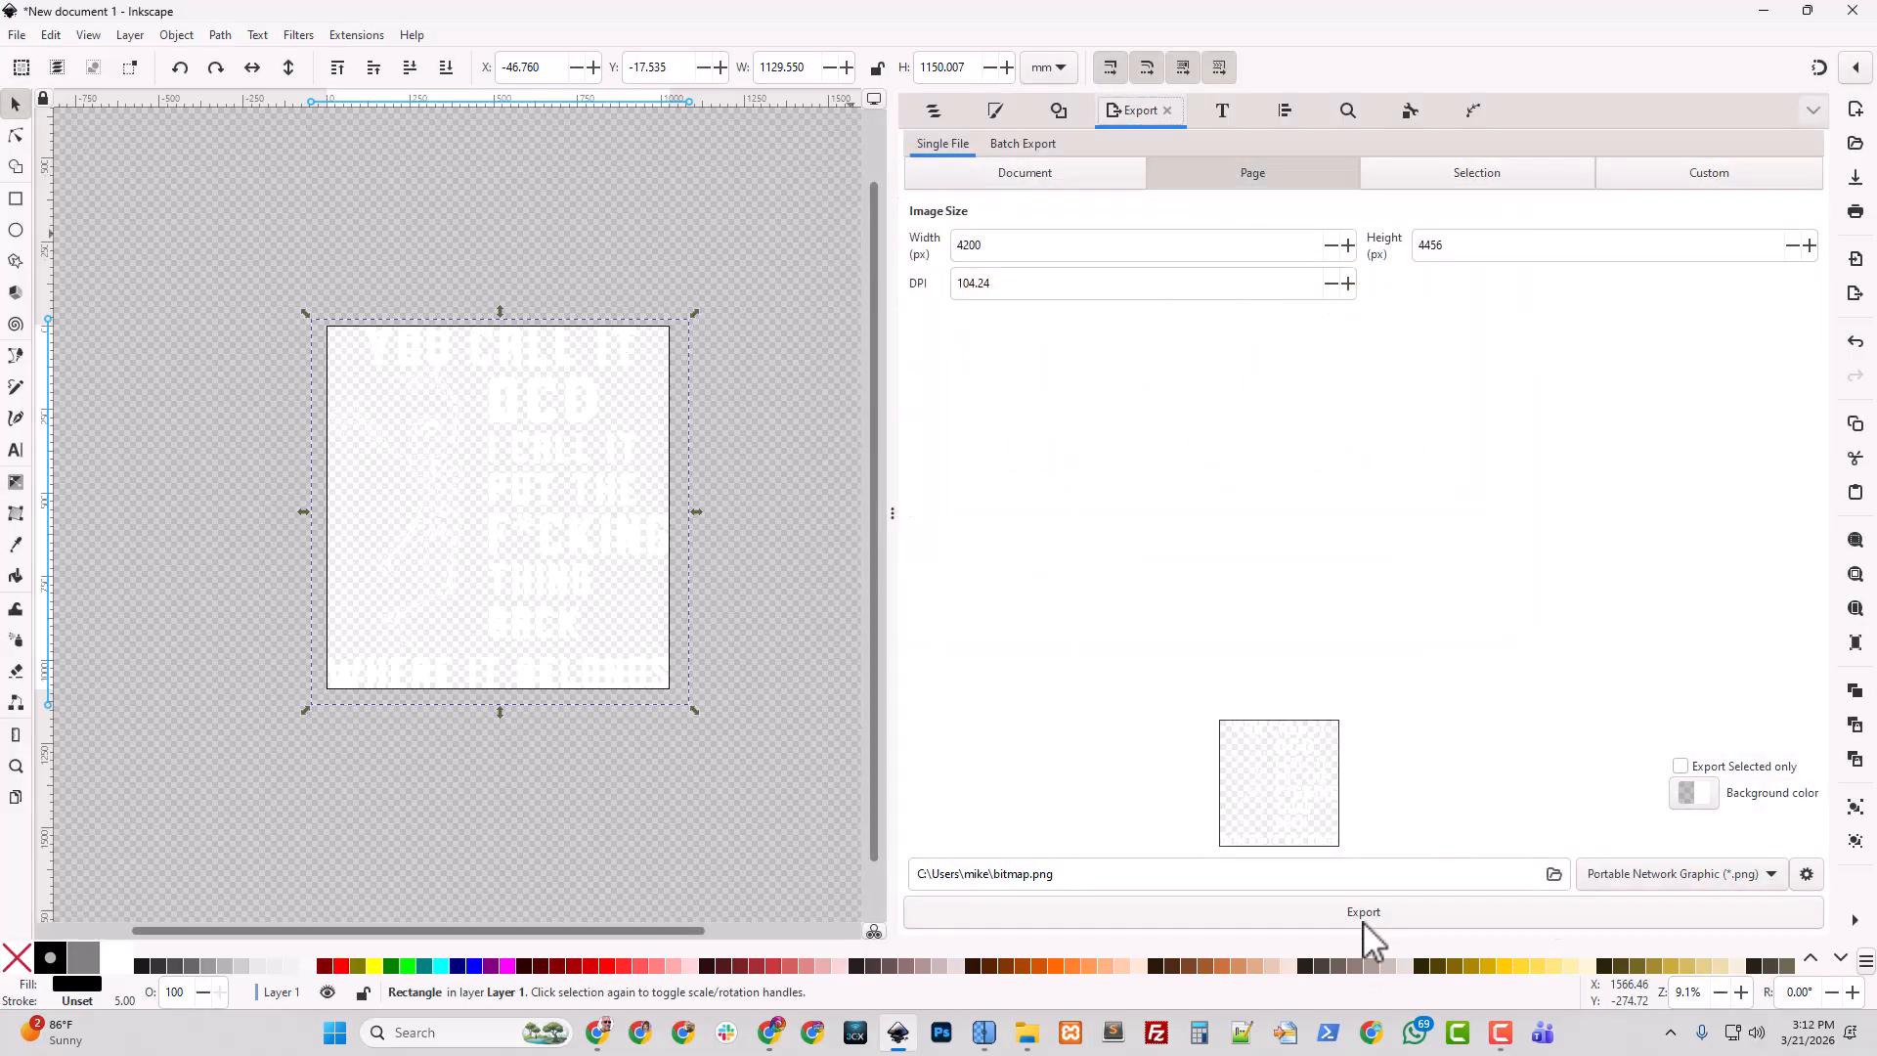